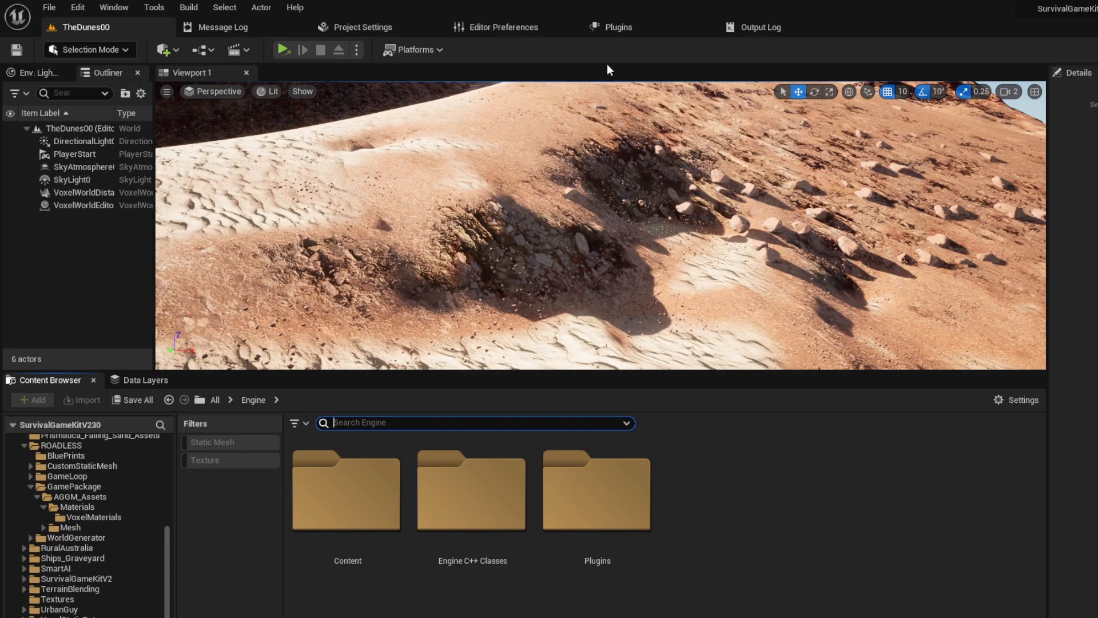
- Search the plugins for the Impostor Baker to check whether it is enabled, and return to TheDunes00 level
click(629, 34)
click(116, 50)
text(imlp)
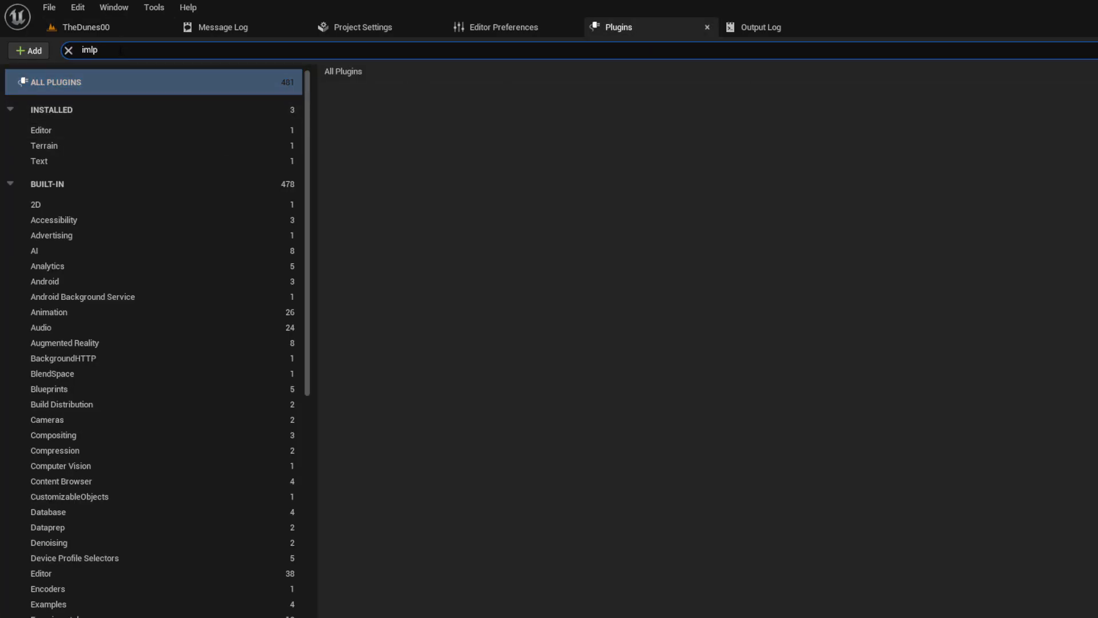
text(poster)
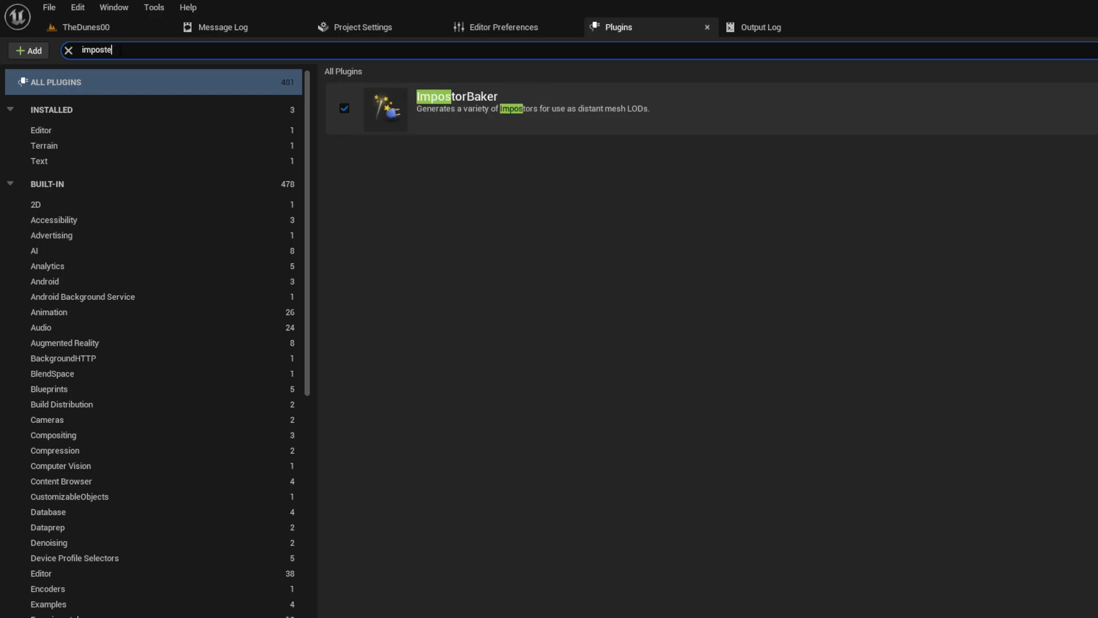
key(BackSpace)
click(91, 28)
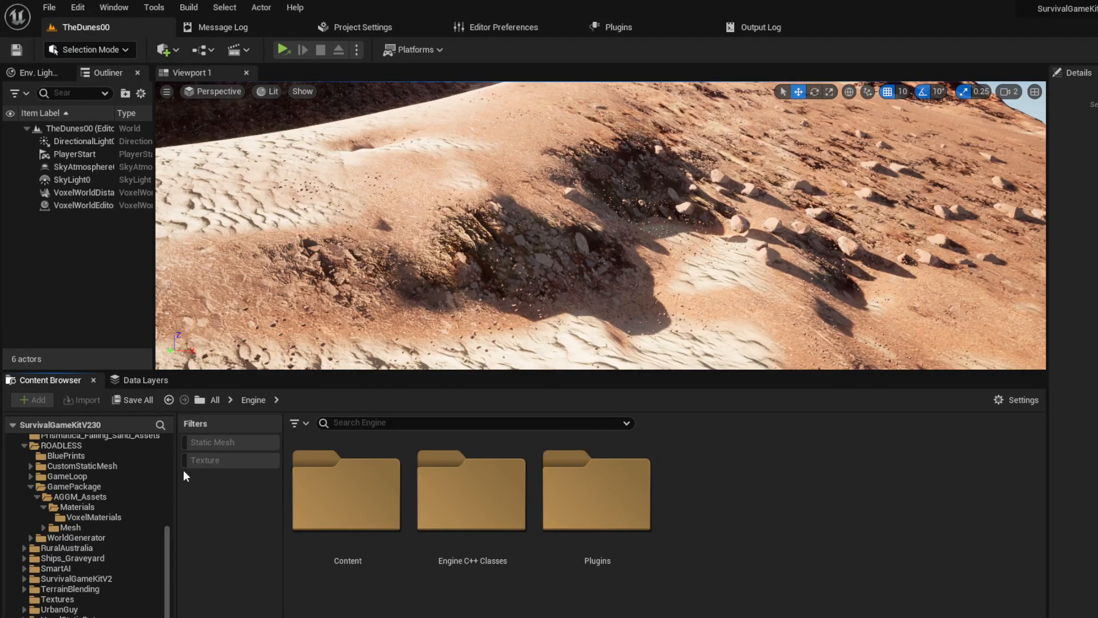
- Search the project content for "imposter", switching the display of engine content off and on again
click(376, 423)
text(im)
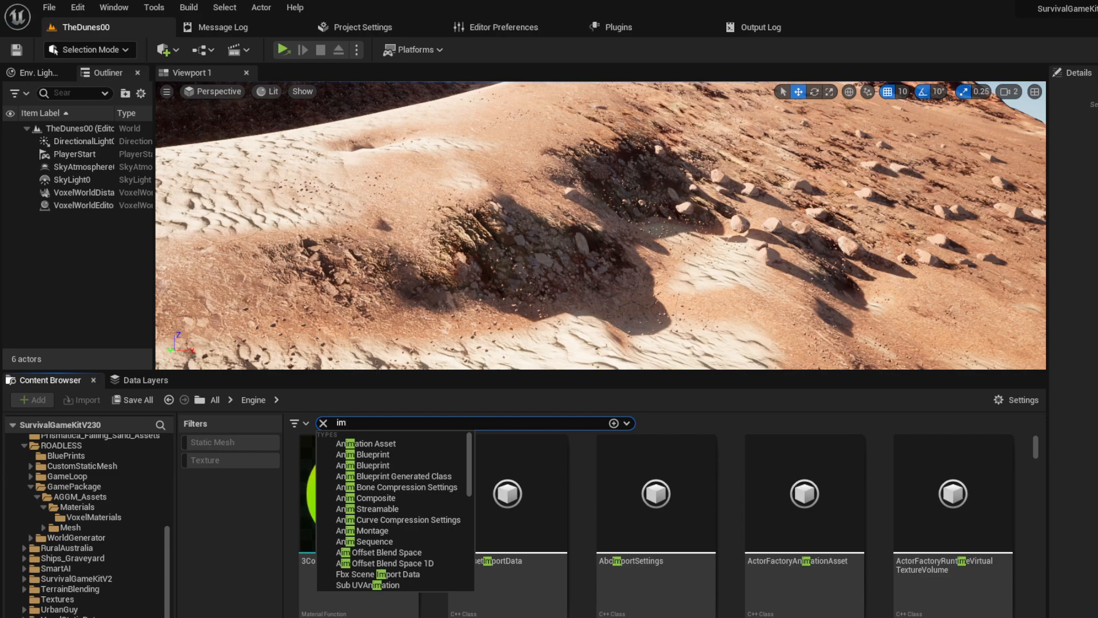
click(1020, 401)
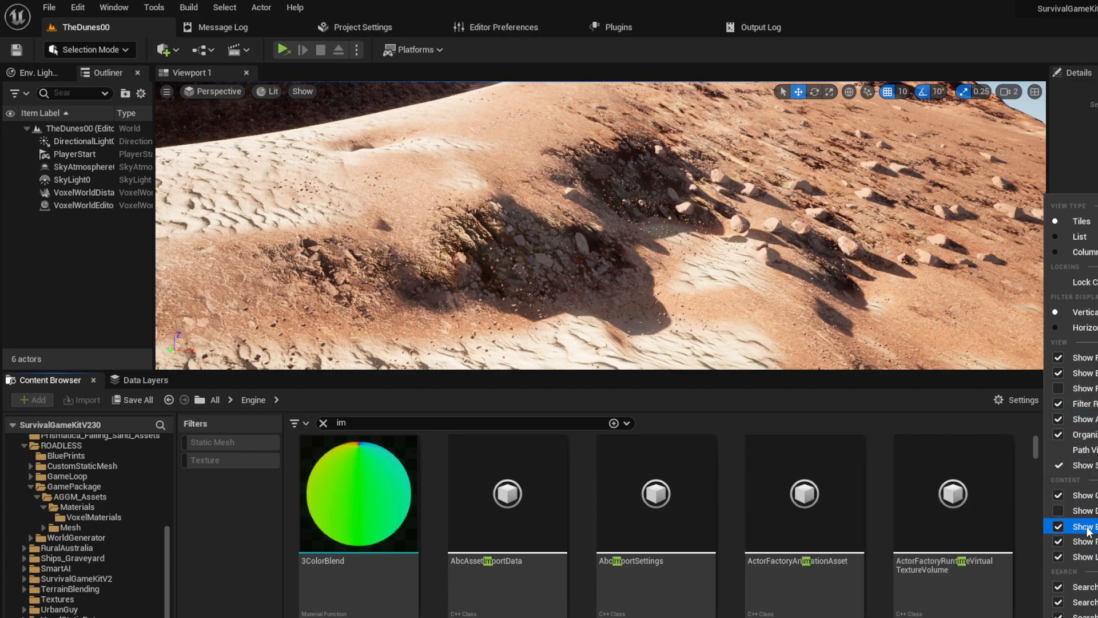
click(1058, 524)
click(1075, 525)
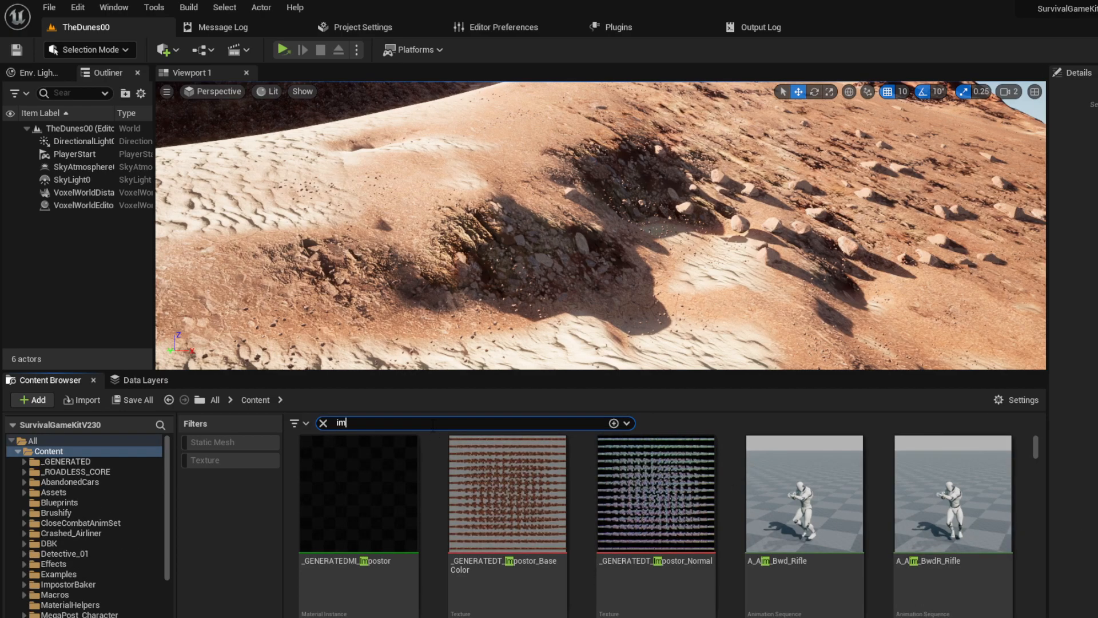
text(er)
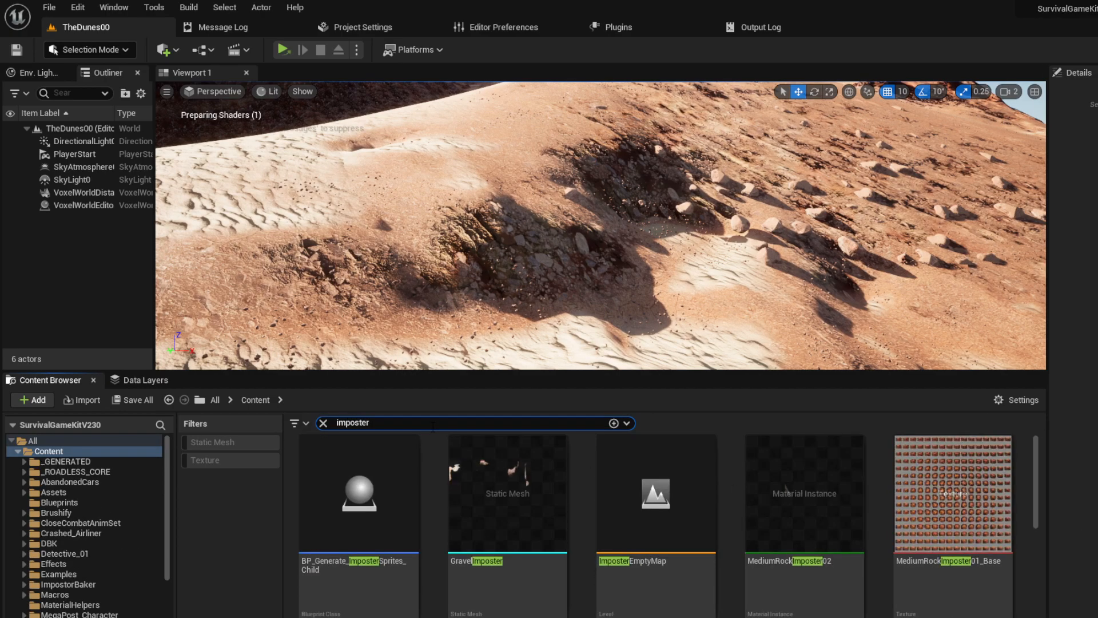
- Locate the BP_Generate_ImposterSprites_Child blueprint in its folder and return to the Content folder
click(353, 498)
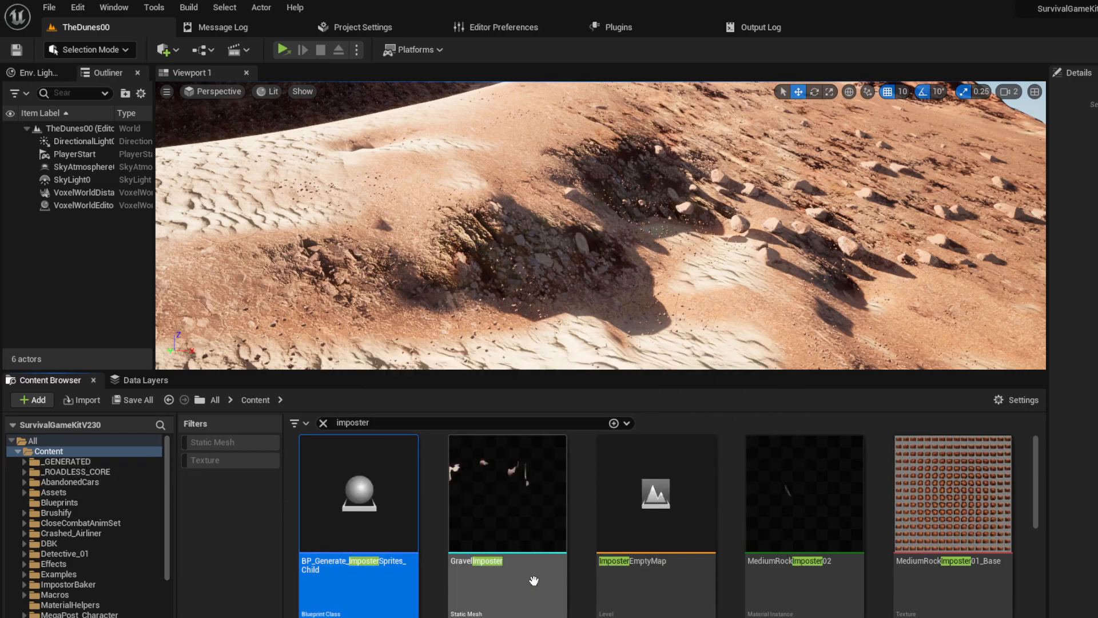
right_click(375, 523)
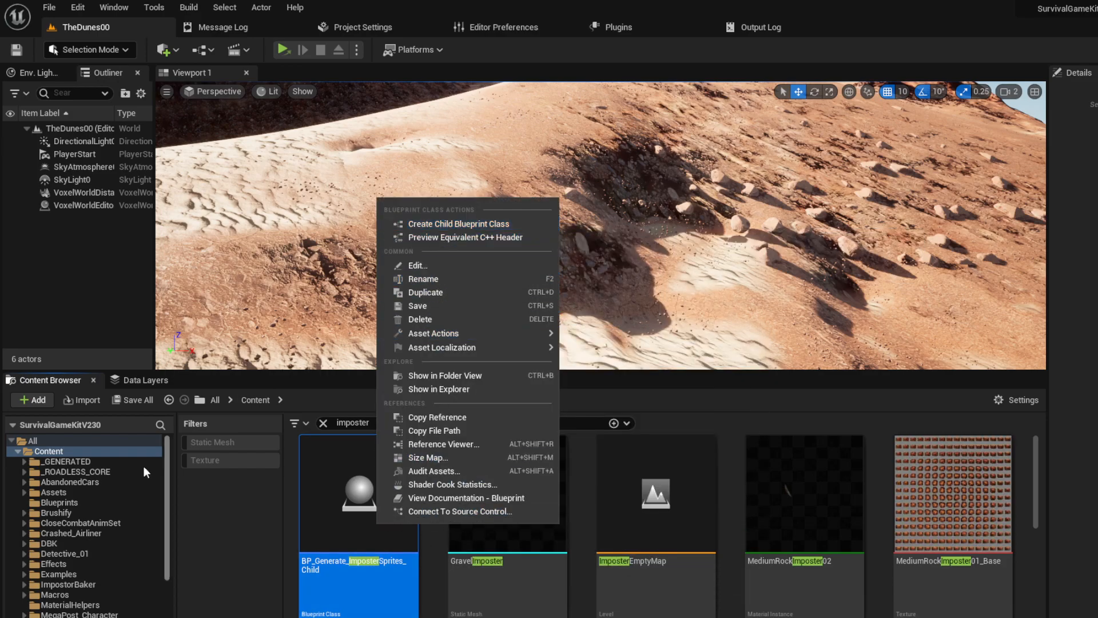
click(348, 517)
right_click(348, 517)
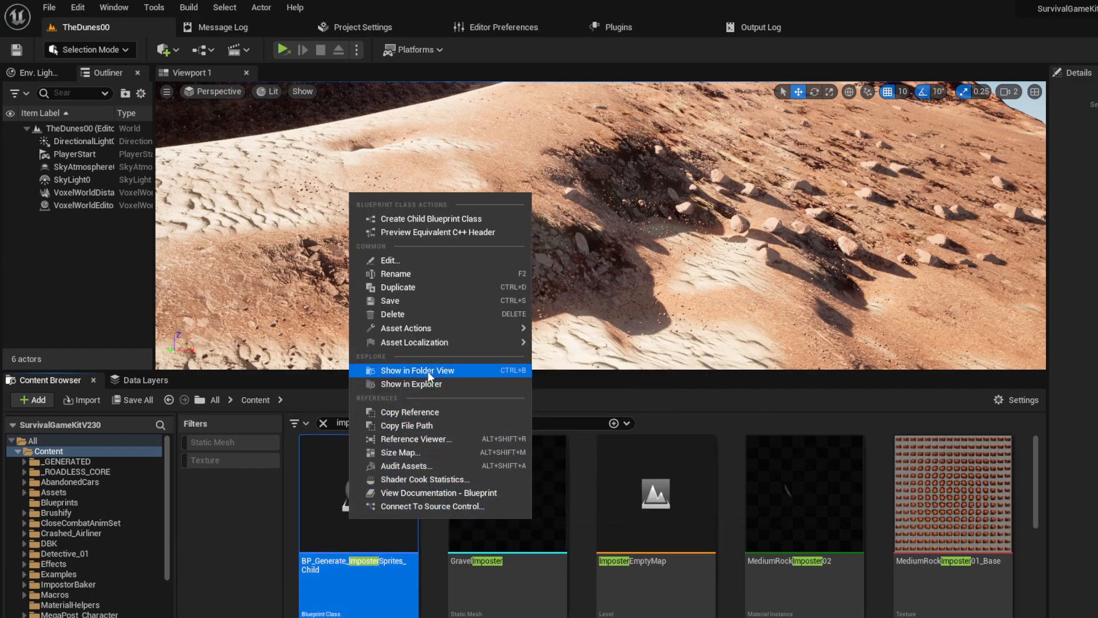
mouse_move(433, 330)
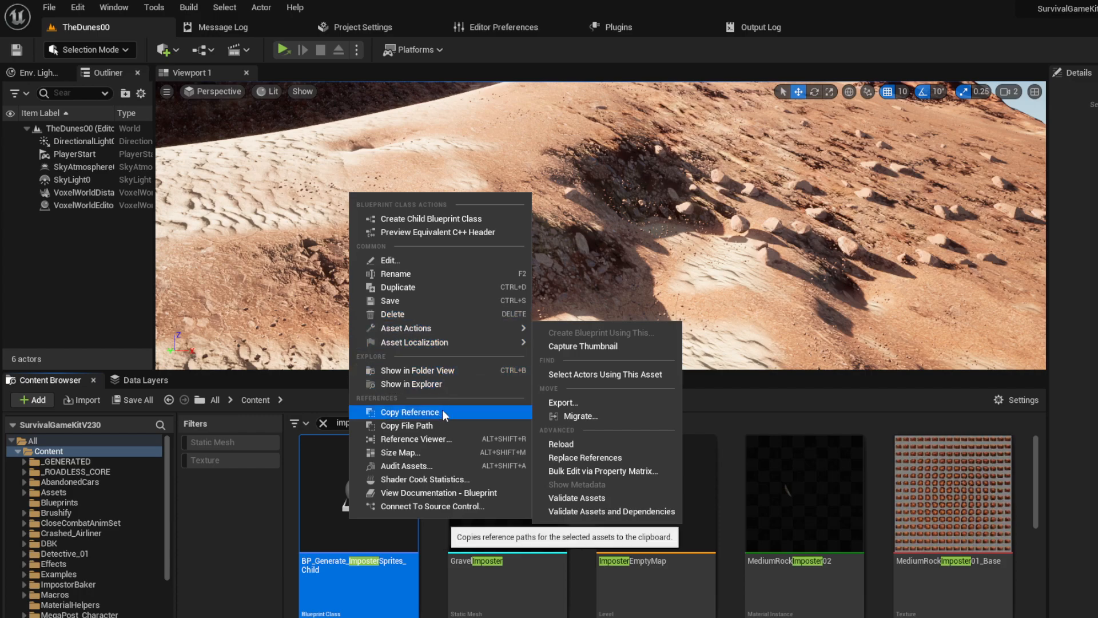
click(451, 370)
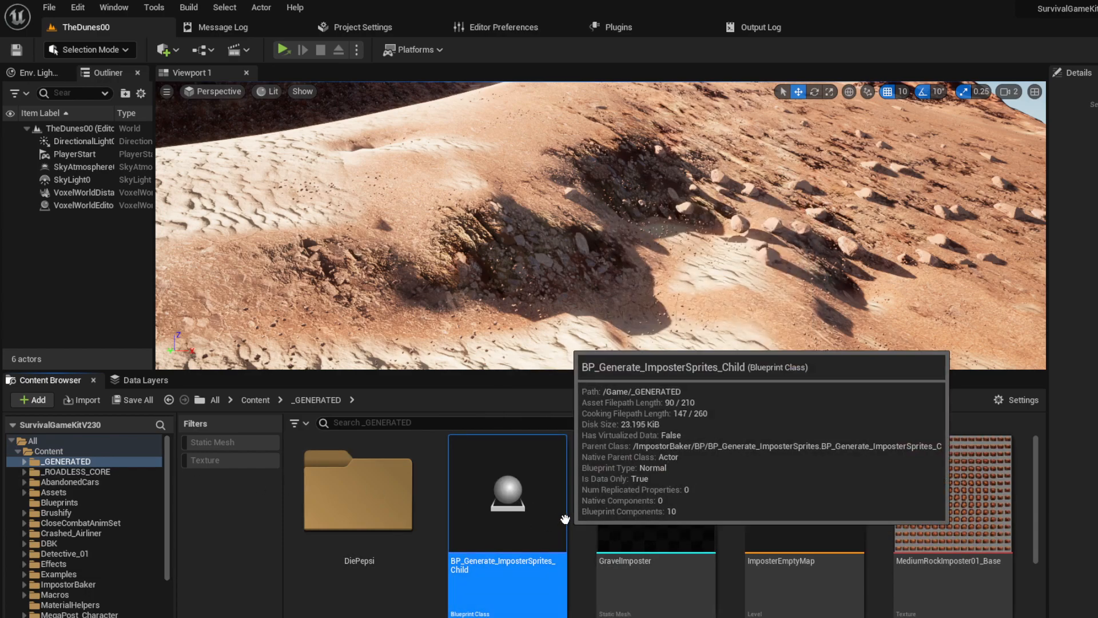
key(alt+Left)
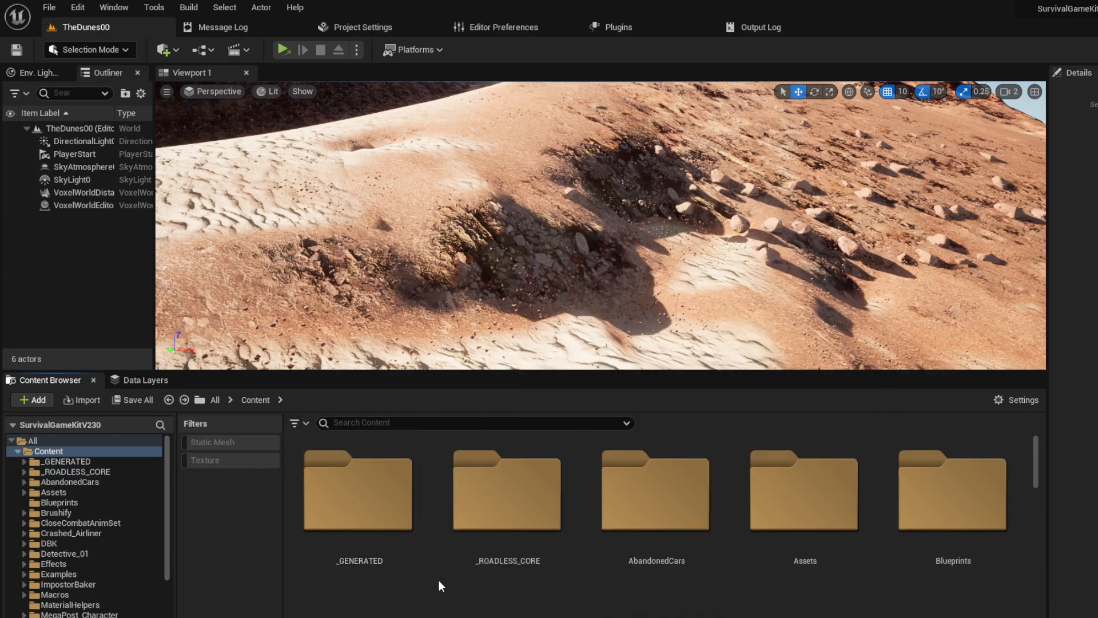
- Search the Engine content for "imposter" and locate the BP_Generate_ImposterSprites blueprint in its plugin folder
scroll(154, 526, down, 4)
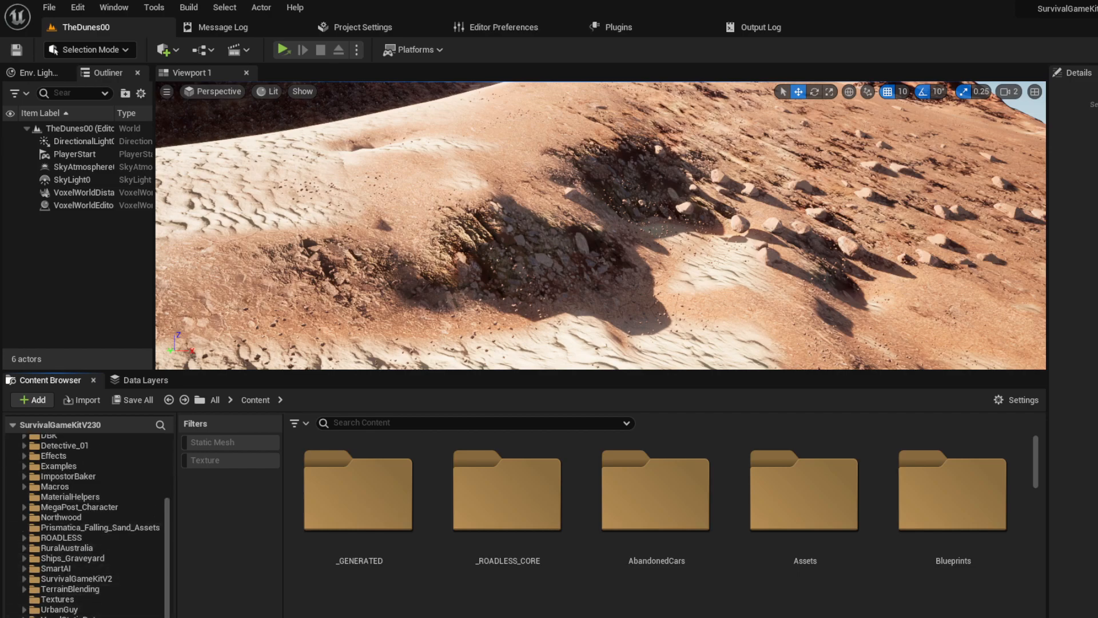
click(74, 617)
click(386, 428)
text(imposter)
click(387, 484)
right_click(402, 485)
click(458, 320)
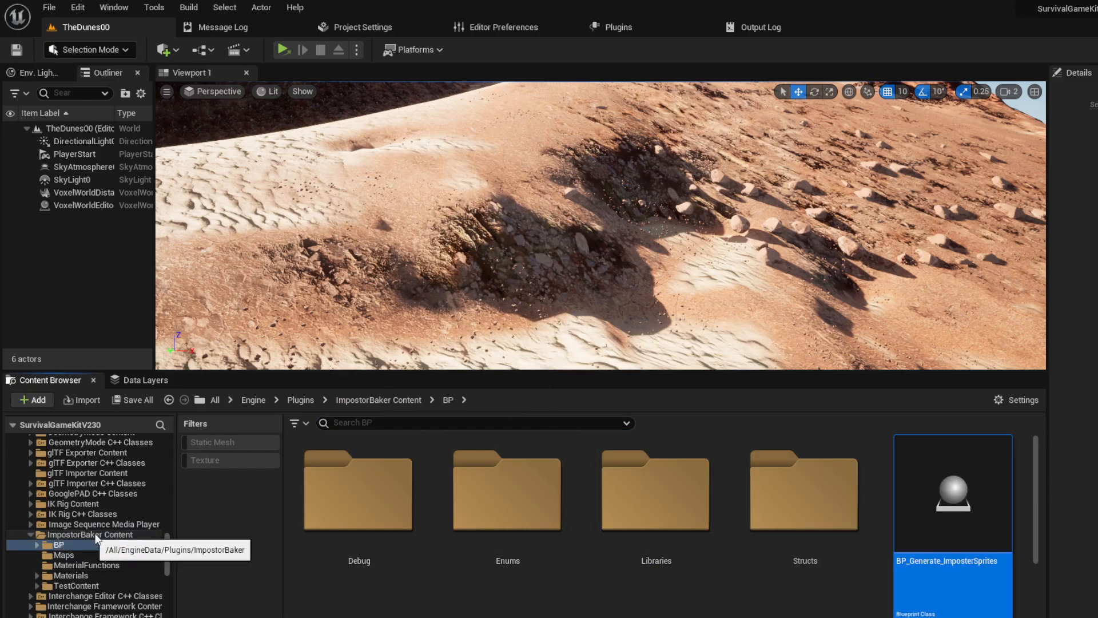
- Open the Generate_Impostor_Map level from the ImpostorBaker Maps folder and read its bake directions in an enlarged viewport
click(64, 554)
double_click(381, 559)
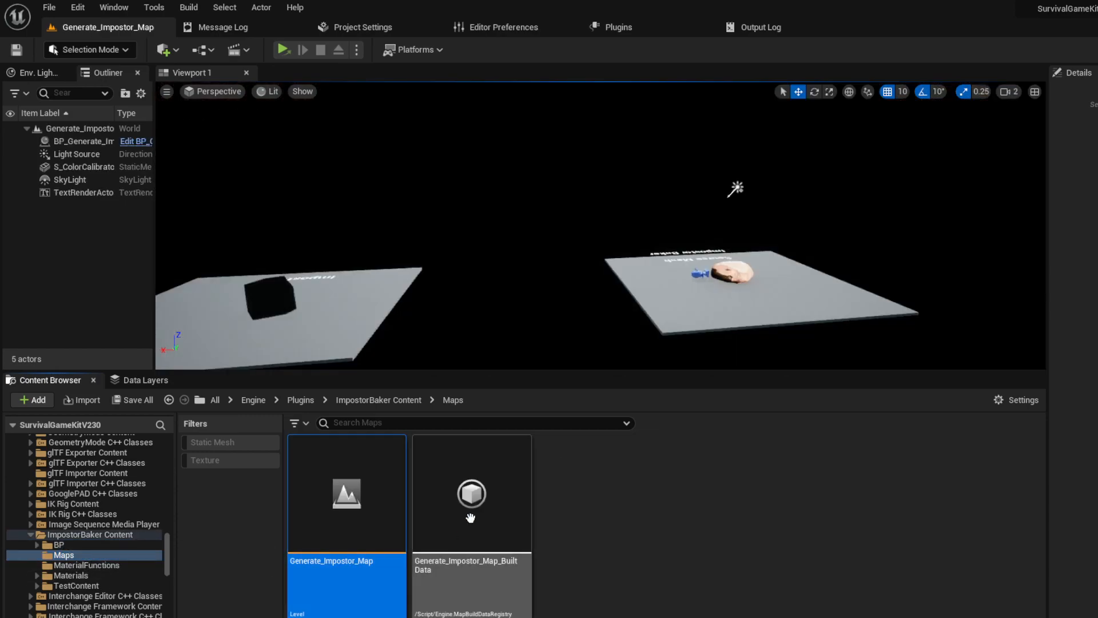
right_drag(605, 297, 907, 207)
key(a)
drag(610, 373, 611, 563)
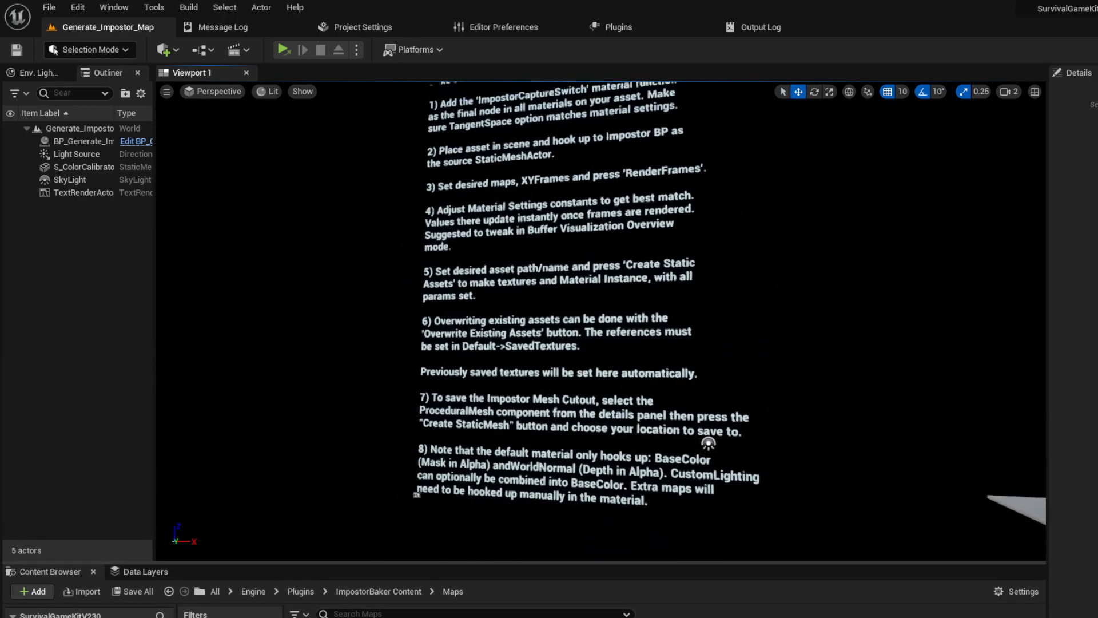
right_drag(638, 452, 637, 406)
key(s)
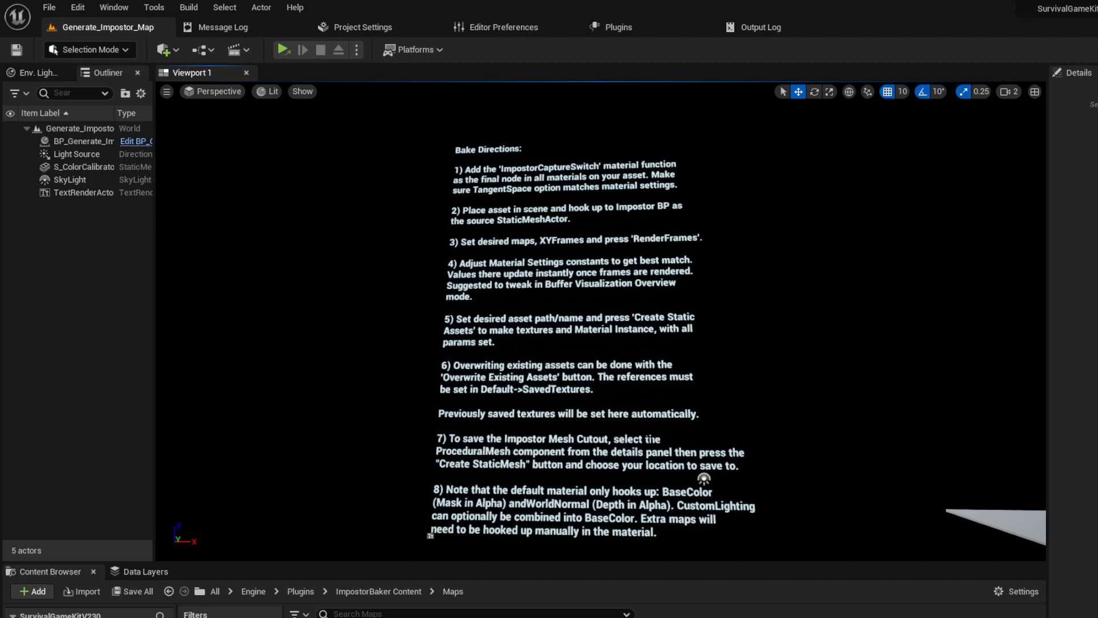
- Select the S_ColorCalibrator_ImpostorBaker source mesh in the level and widen the Details and Outliner areas
right_drag(660, 433, 777, 452)
right_drag(777, 414, 541, 410)
key(w)
right_drag(685, 464, 1053, 514)
click(323, 472)
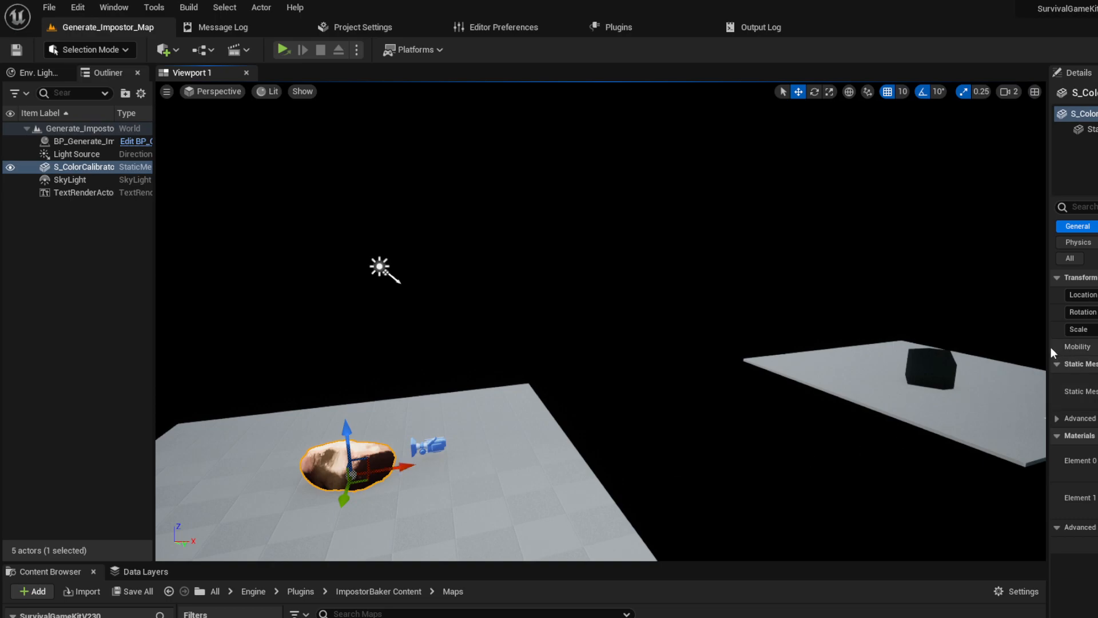
drag(1055, 354, 864, 364)
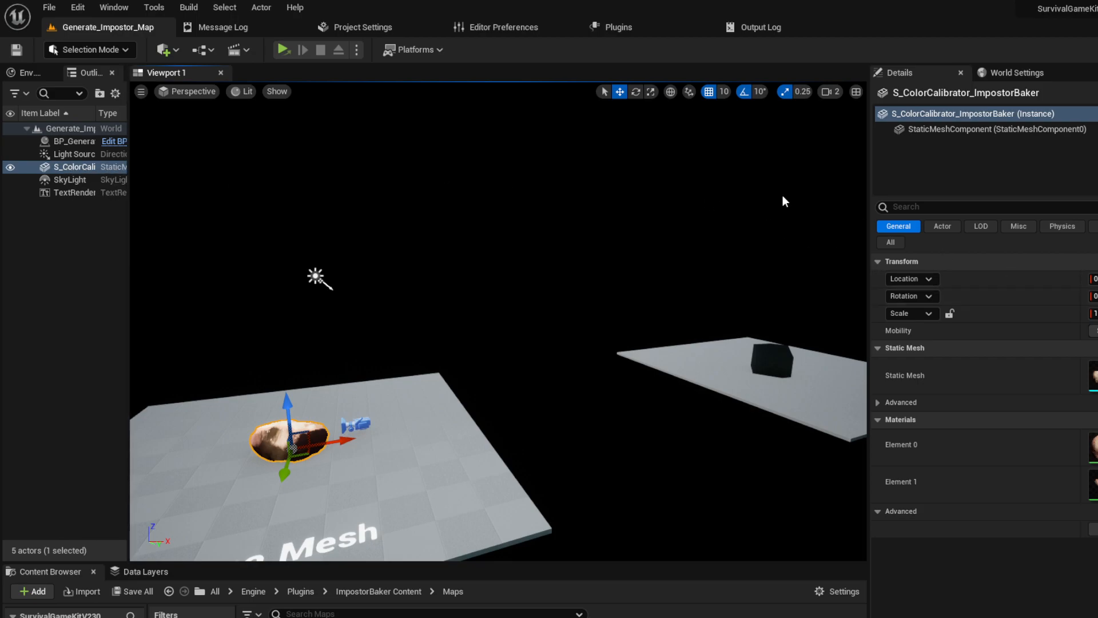
drag(128, 189, 237, 195)
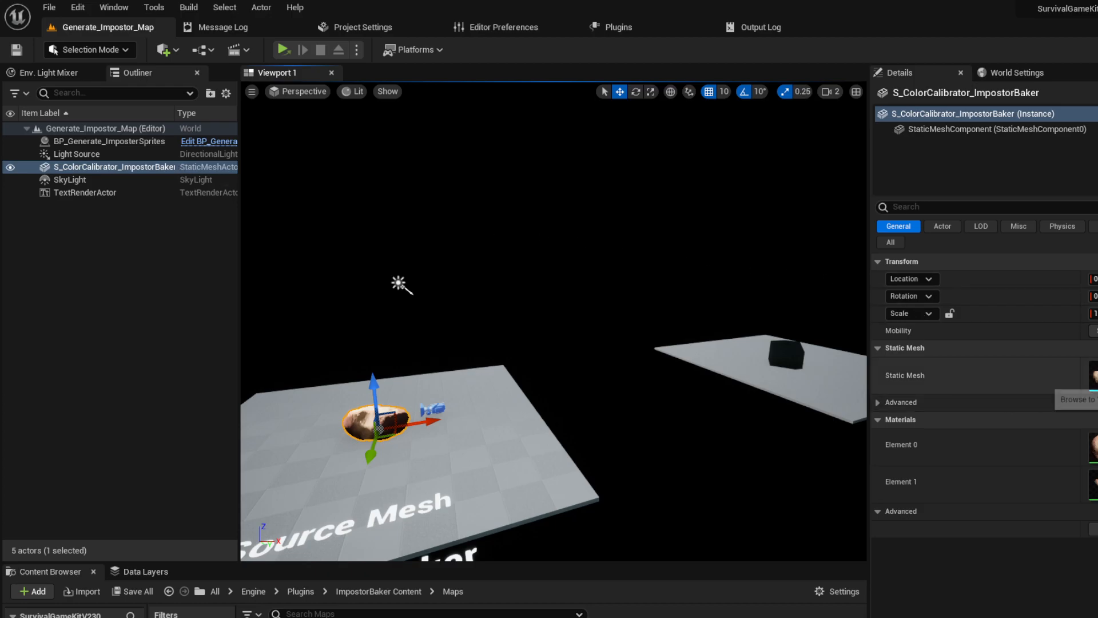
- Enlarge the content browser and show only the static meshes of the SurvivalGameKitV2 folder
click(1097, 385)
drag(595, 569, 618, 332)
scroll(756, 522, up, 2)
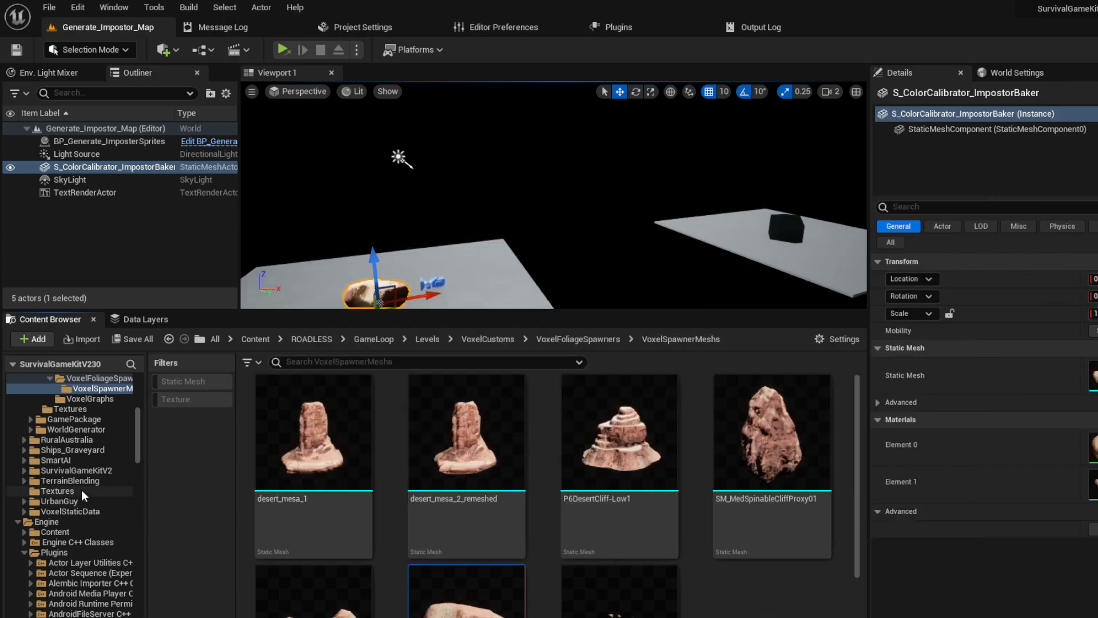
scroll(82, 493, up, 7)
click(25, 461)
scroll(91, 498, down, 5)
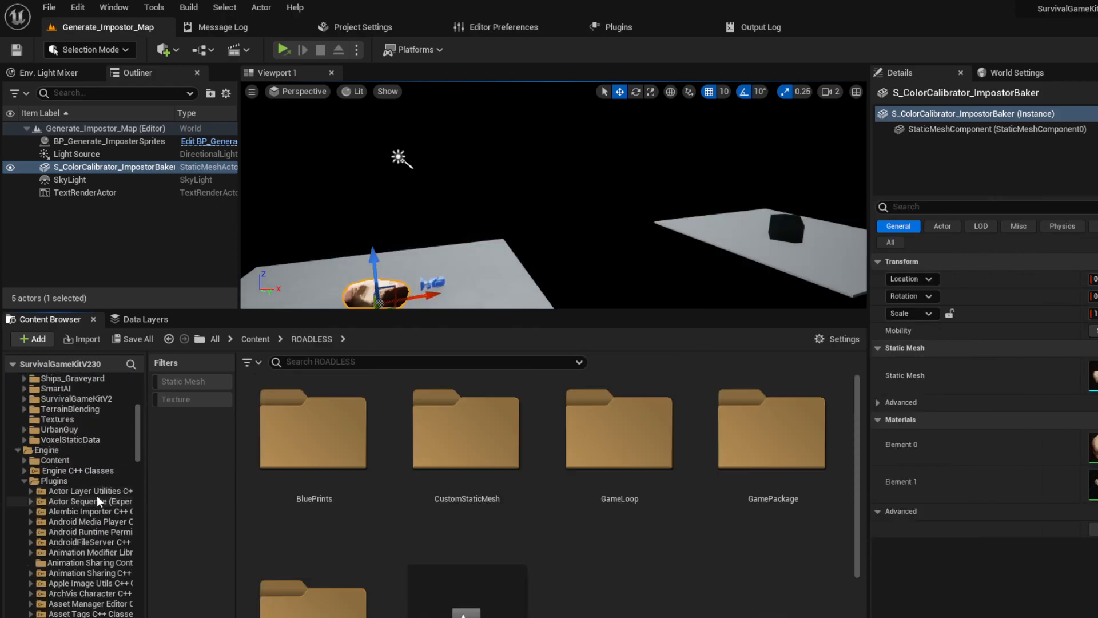
click(90, 399)
scroll(514, 549, down, 1)
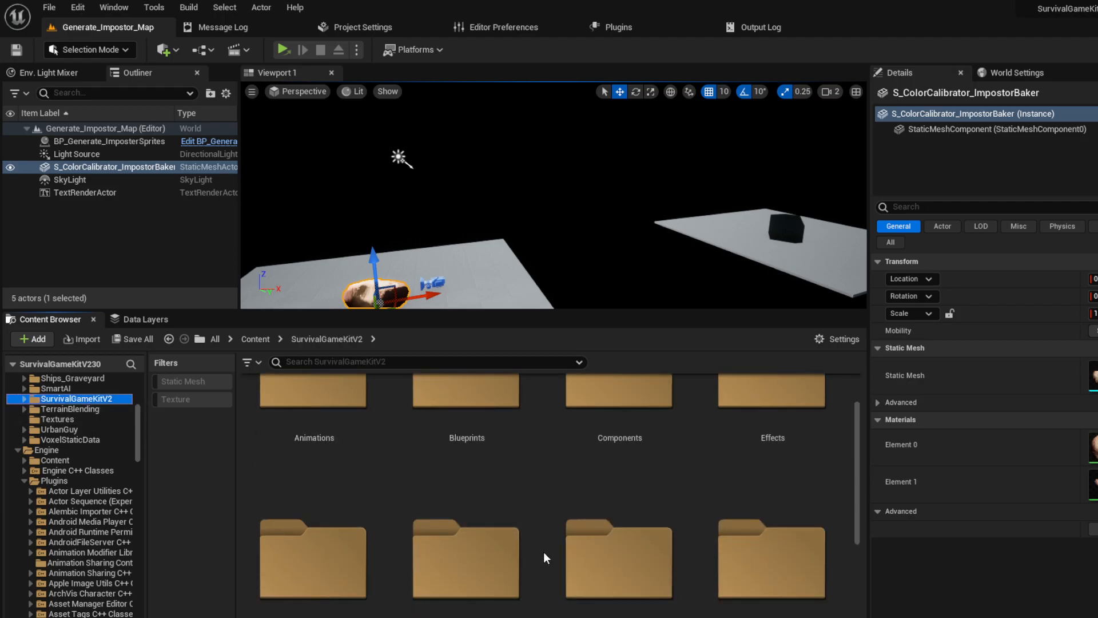
click(206, 381)
scroll(547, 564, down, 10)
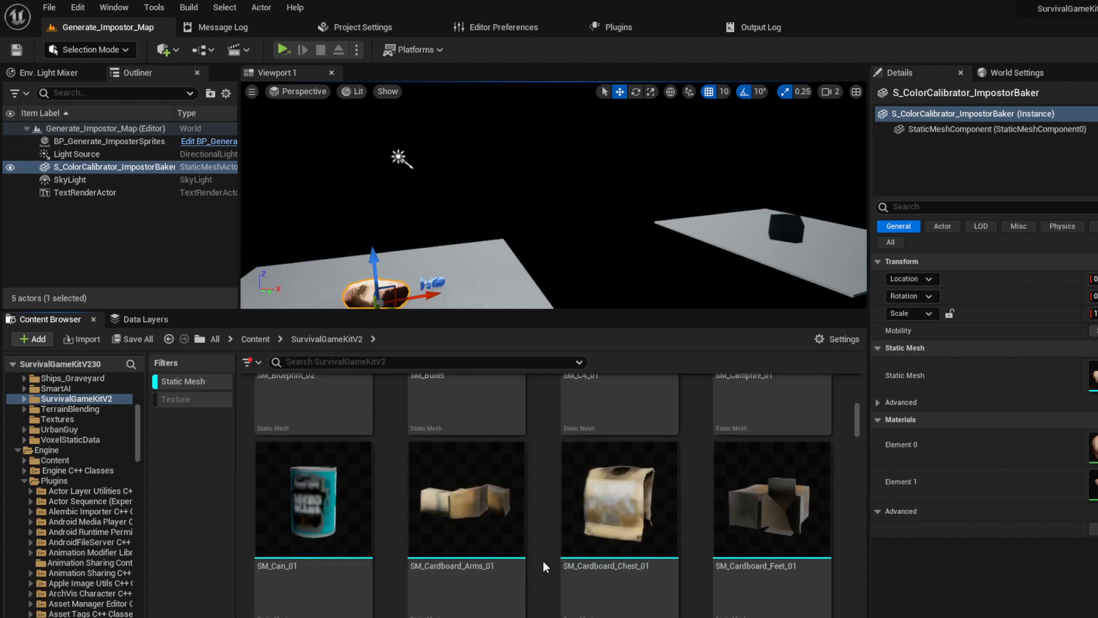
- Search the static meshes for "rock" and assign SM_Rock_01 as the static mesh of S_ColorCalibrator_ImpostorBaker
scroll(542, 559, down, 10)
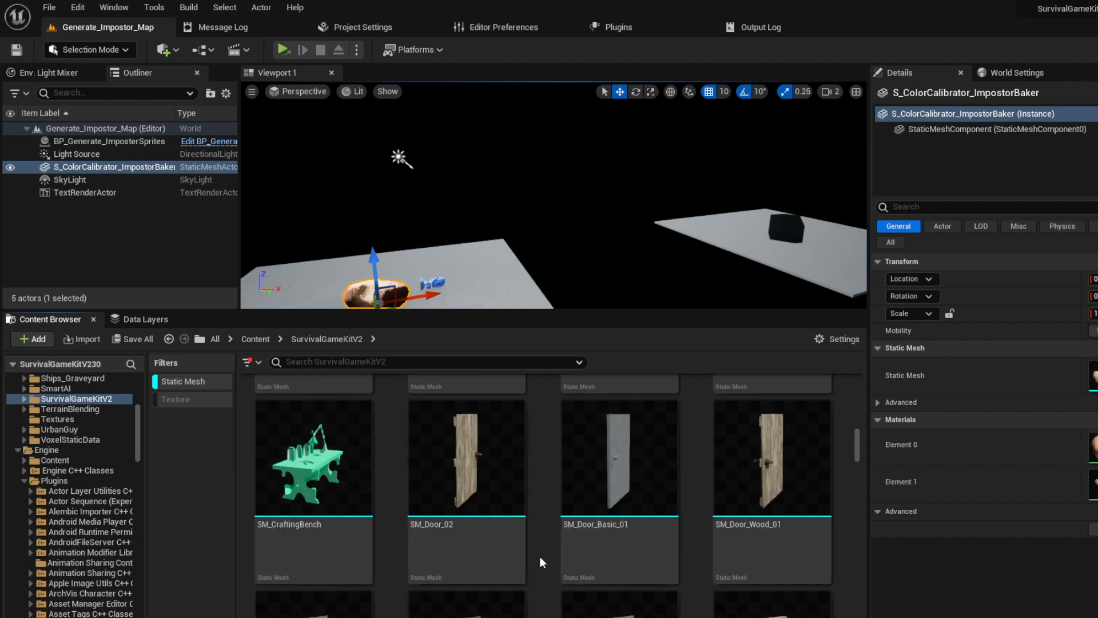
scroll(540, 557, down, 10)
scroll(537, 550, down, 10)
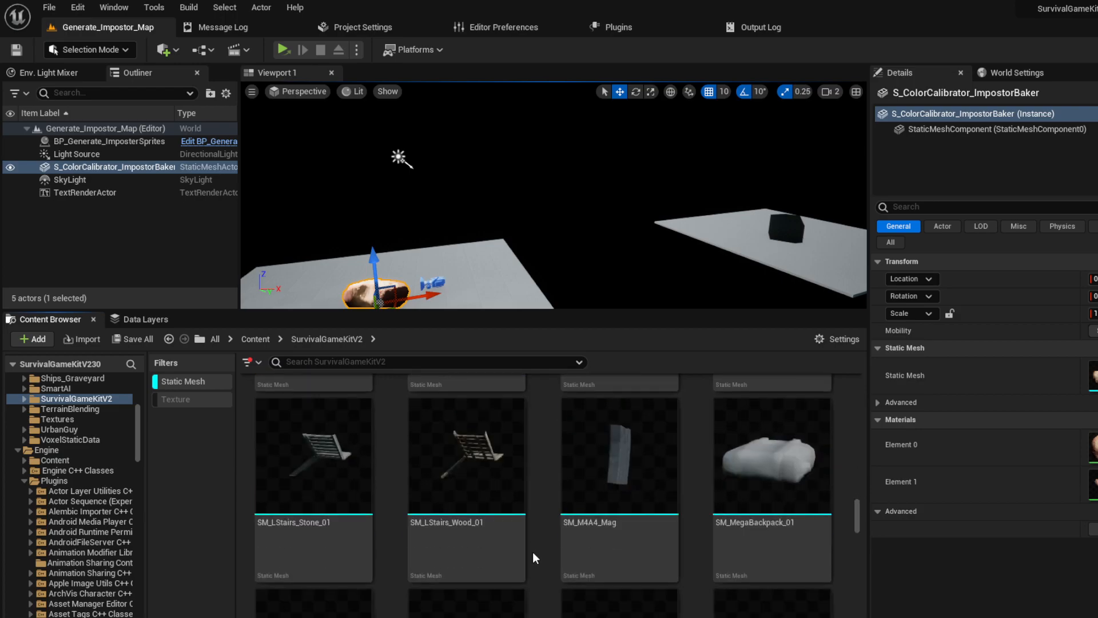
scroll(532, 551, down, 10)
scroll(532, 552, down, 10)
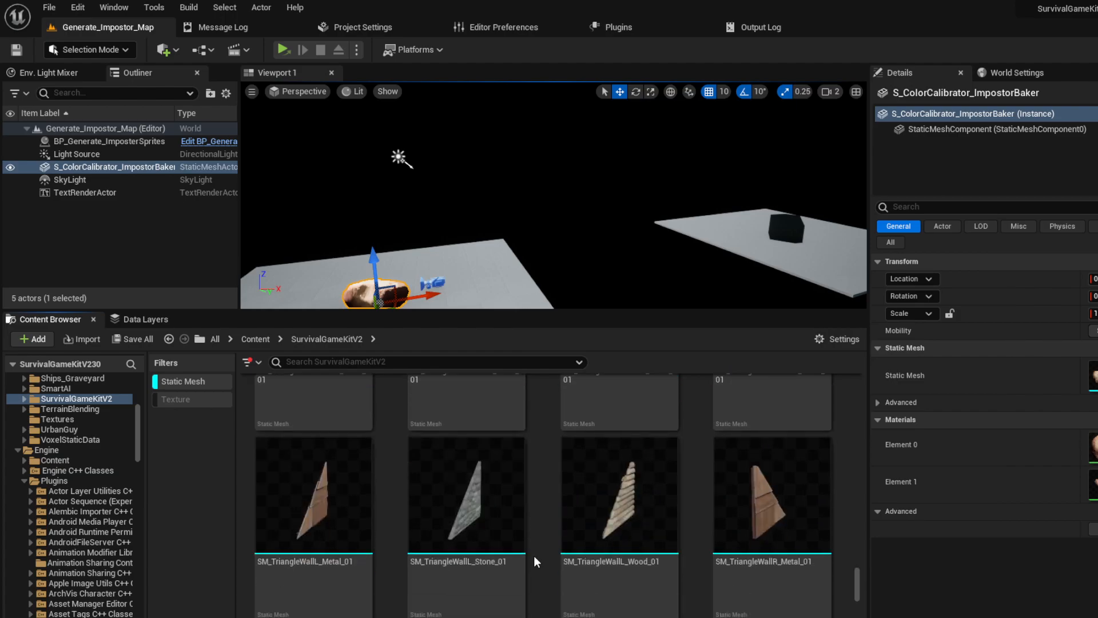
scroll(535, 555, down, 3)
click(369, 356)
text(rock)
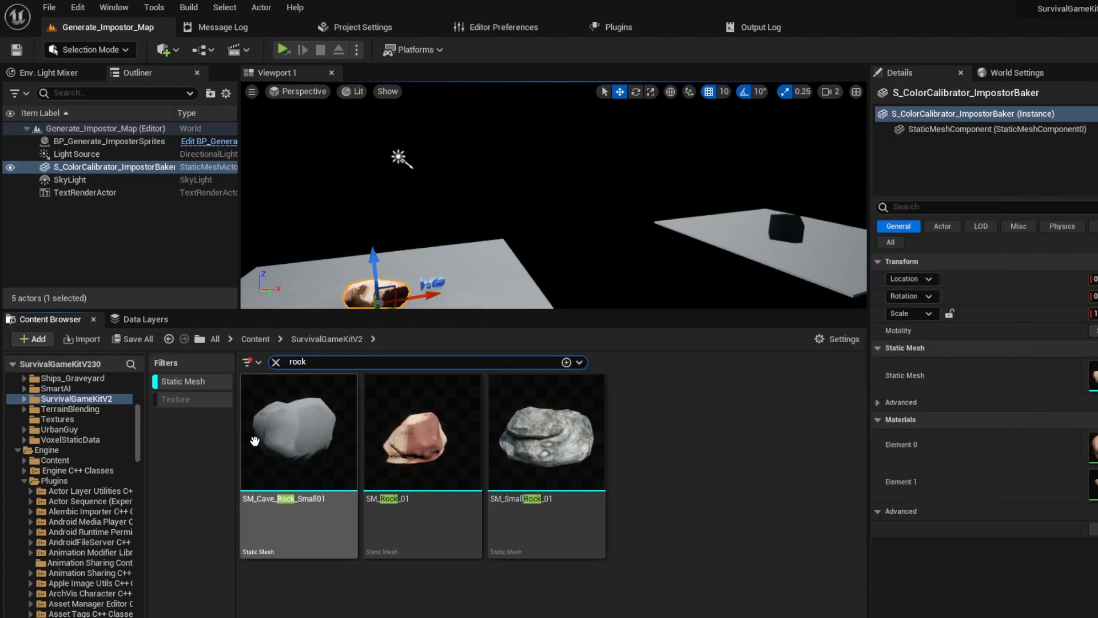
mouse_move(589, 411)
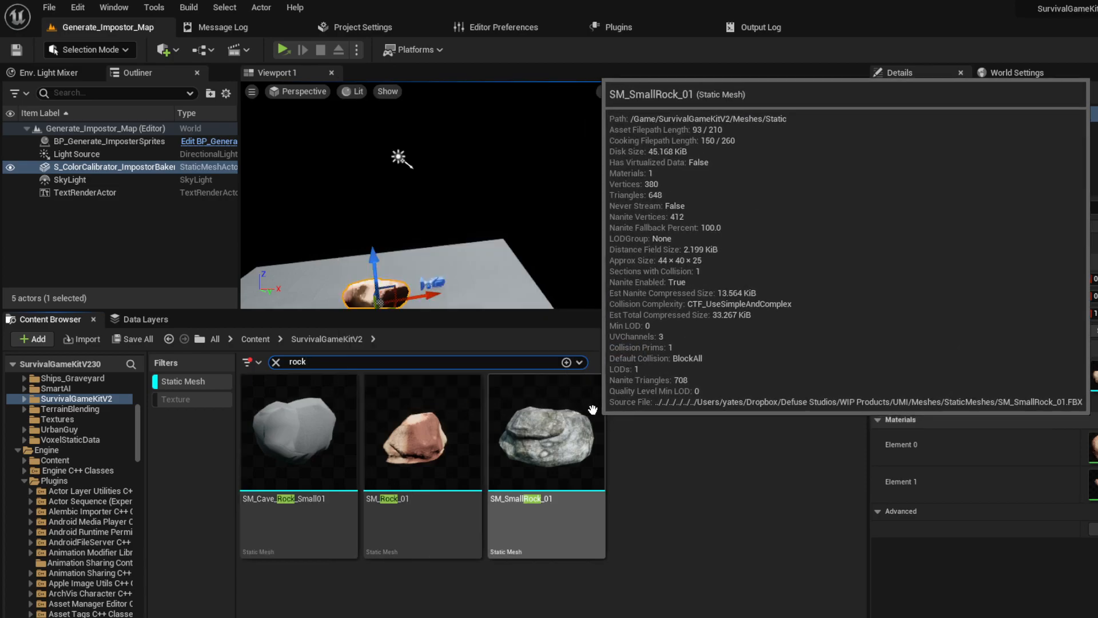
click(423, 441)
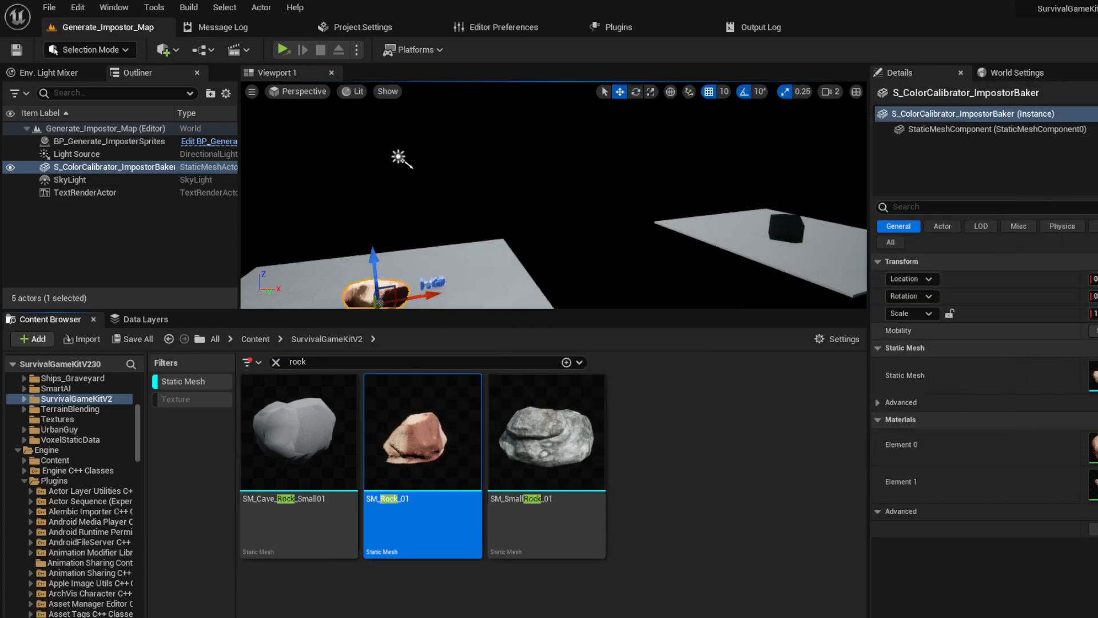
click(1095, 384)
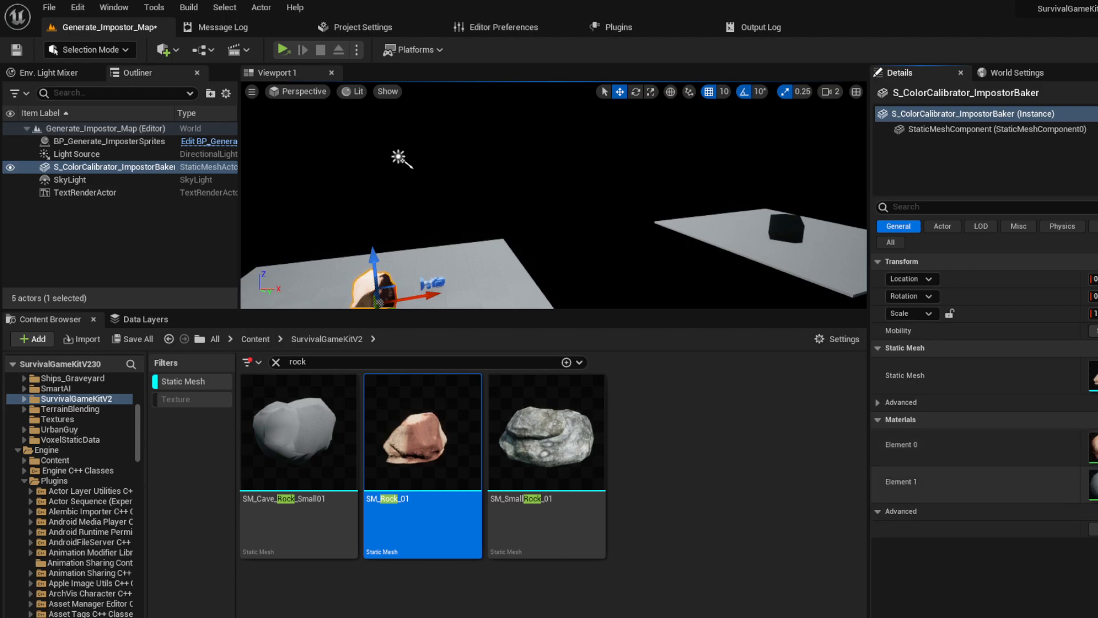
- Open SM_Rock_01 and its 1k_Sandstone_NoTess material, and bring the nodes feeding the material's output into view
click(1095, 386)
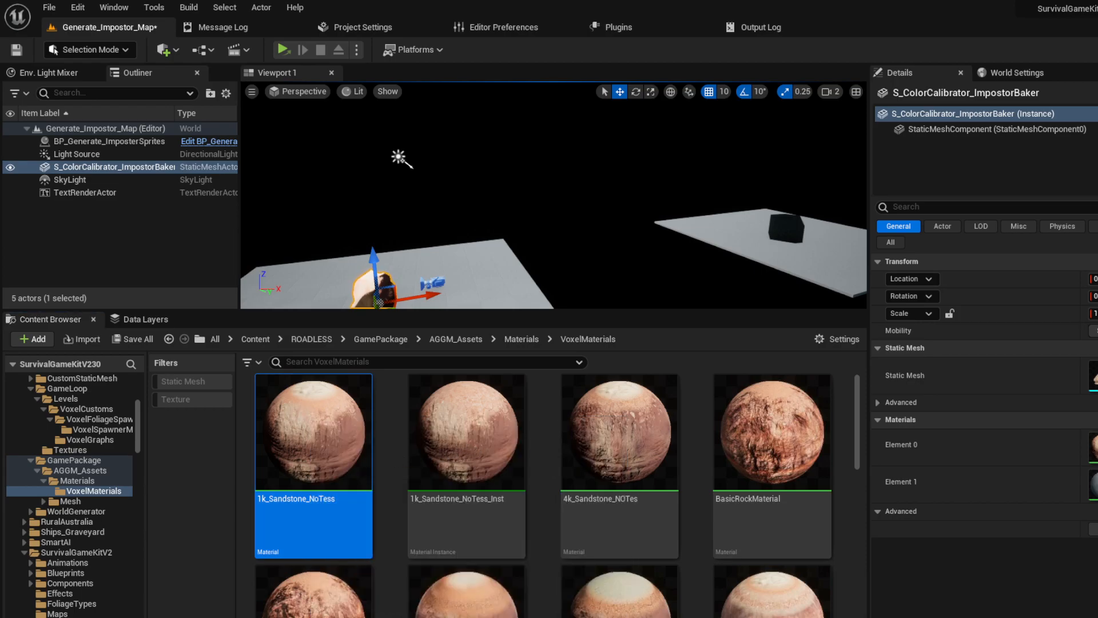
drag(0, 260, 801, 122)
double_click(801, 122)
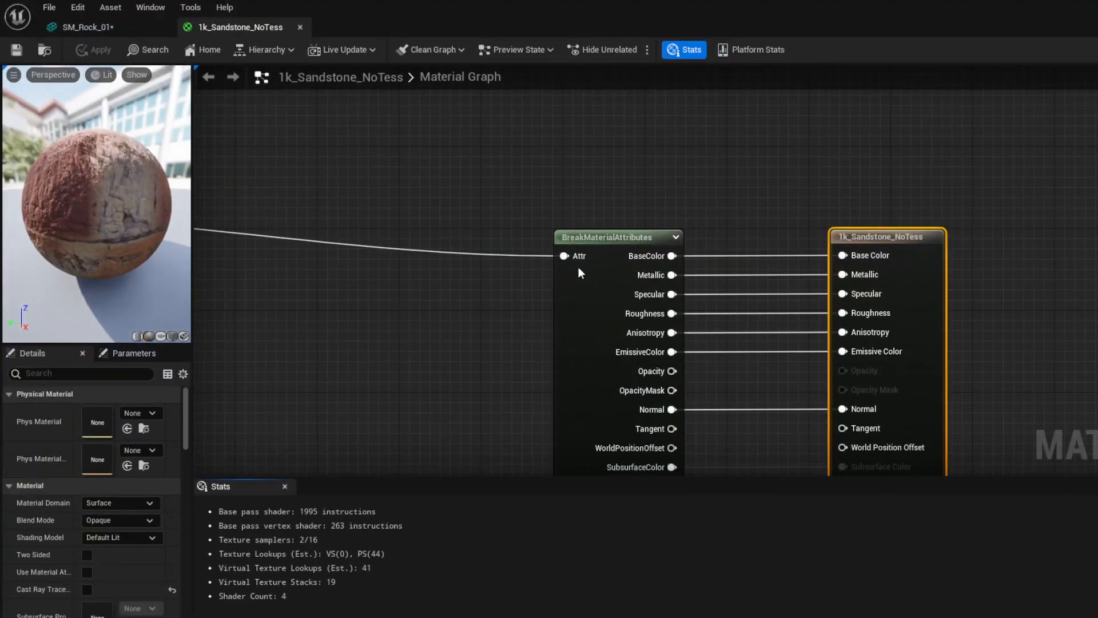
scroll(464, 315, down, 4)
right_drag(414, 317, 655, 308)
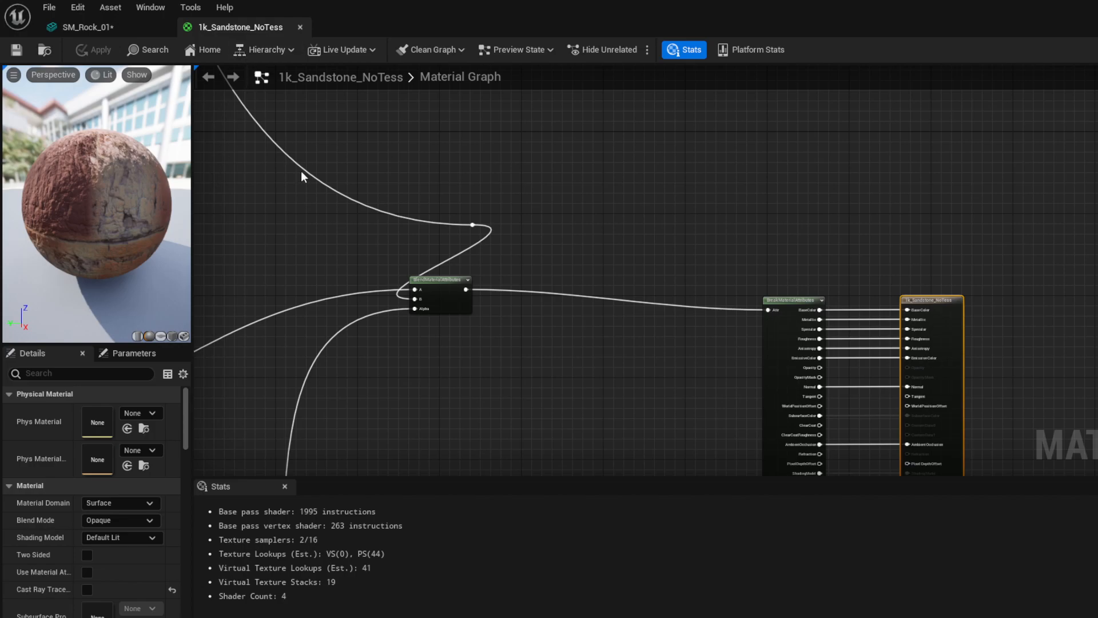
- Search for "impostor" to add the impostor switch function between the final blended material attributes and the Break node feeding the output
drag(466, 289, 599, 218)
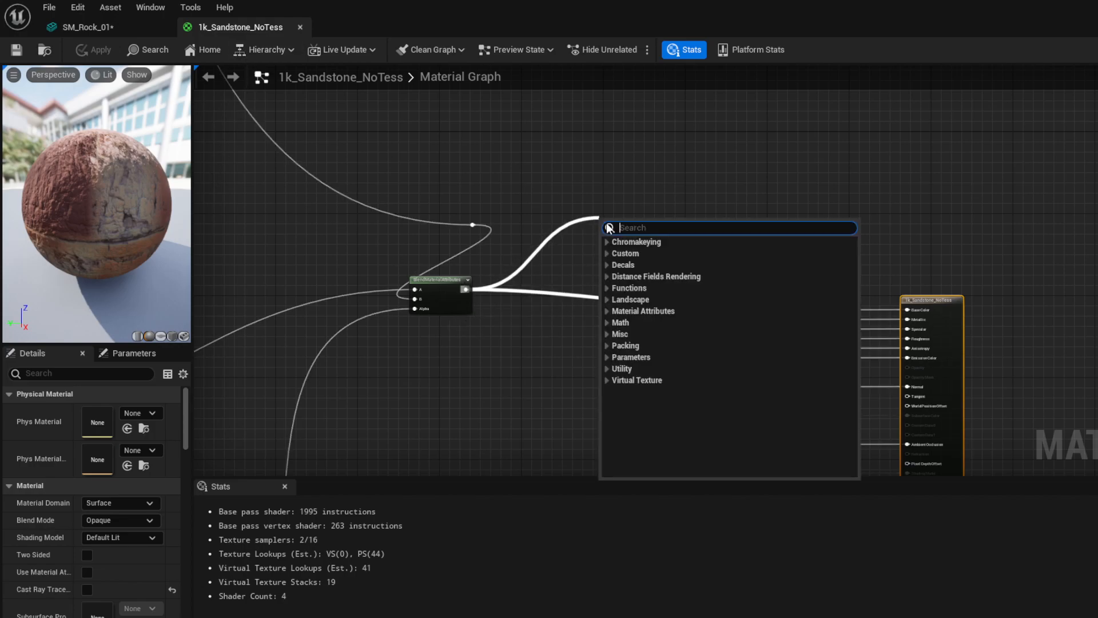
text(impostor)
key(Return)
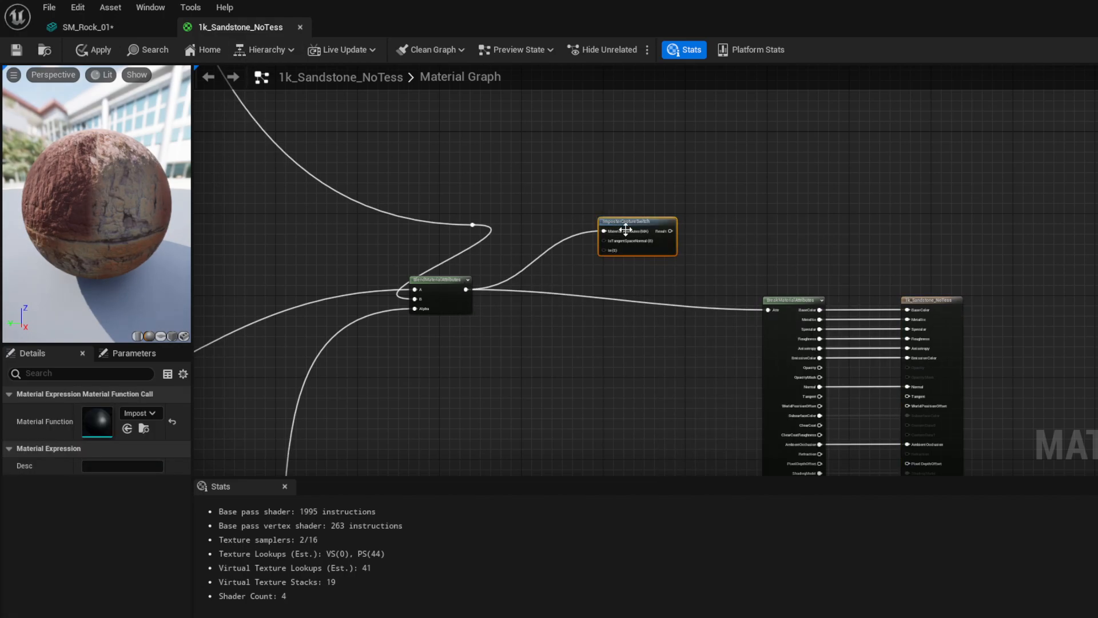
drag(670, 231, 768, 309)
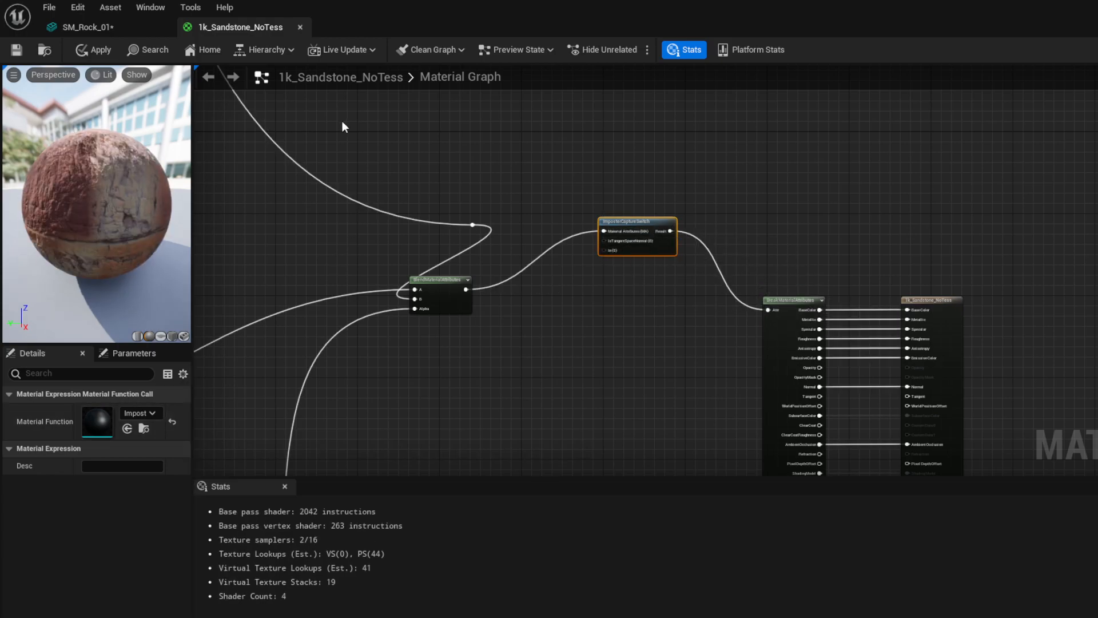
- Delete the extra WorldGridMaterial slot, Element 1, from SM_Rock_01 and save the mesh
click(129, 30)
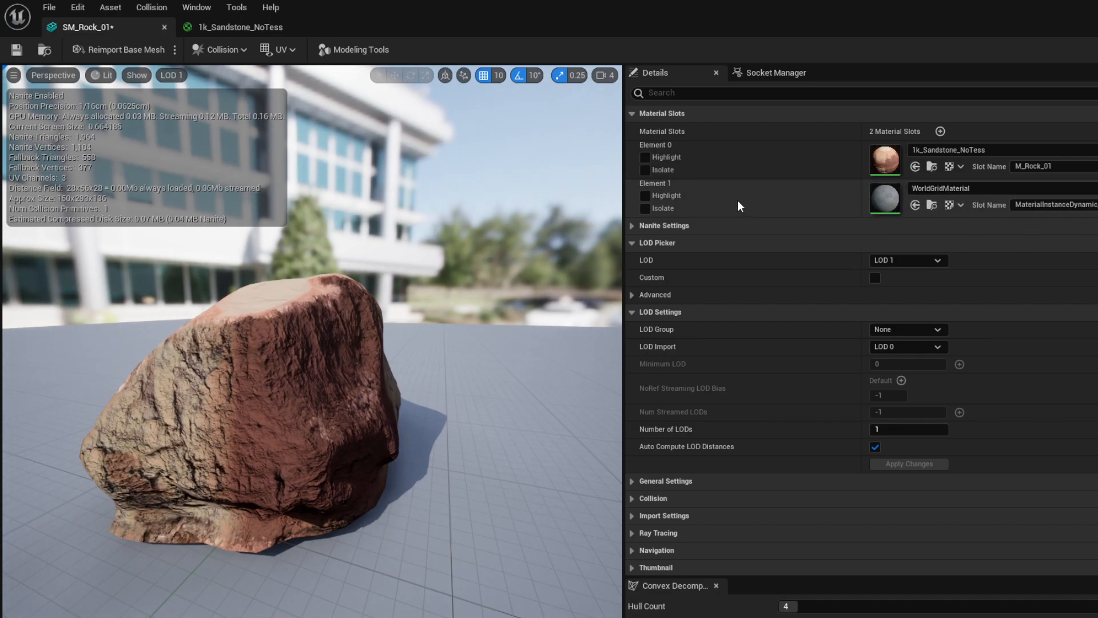
click(644, 195)
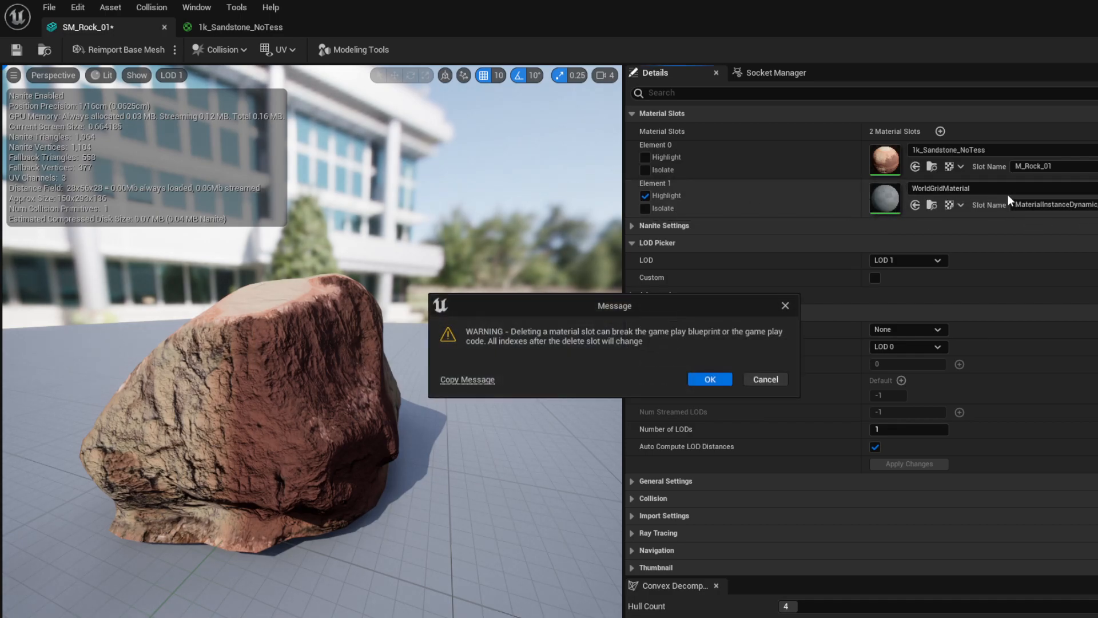
click(720, 381)
click(16, 51)
drag(249, 294, 250, 294)
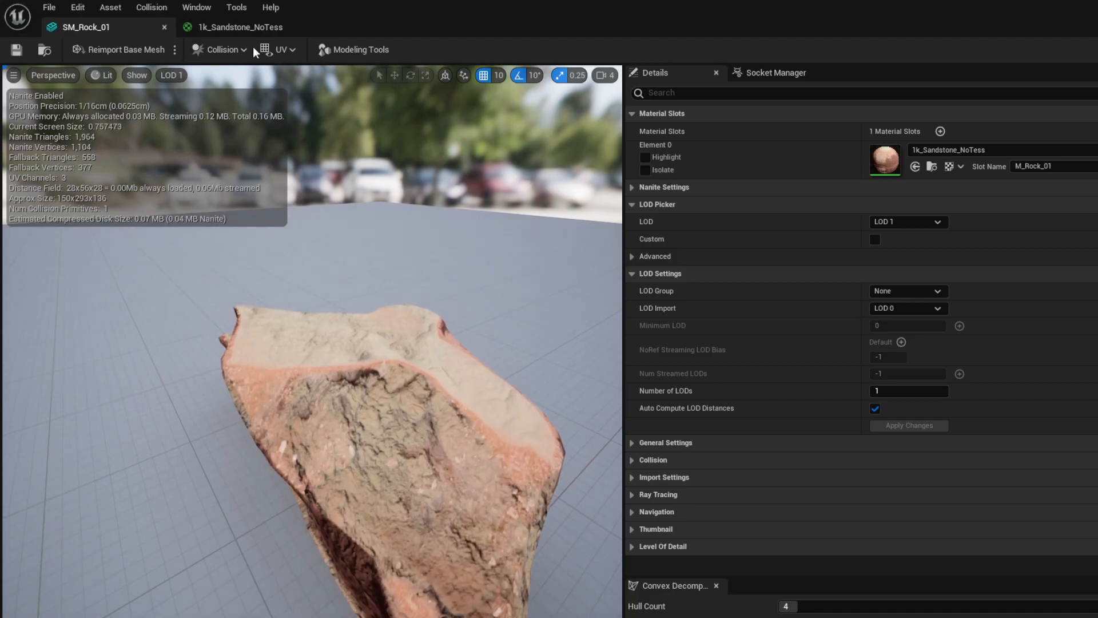
- Close the 1k_Sandstone_NoTess and SM_Rock_01 editors, applying the material changes, and save all modified assets
click(207, 27)
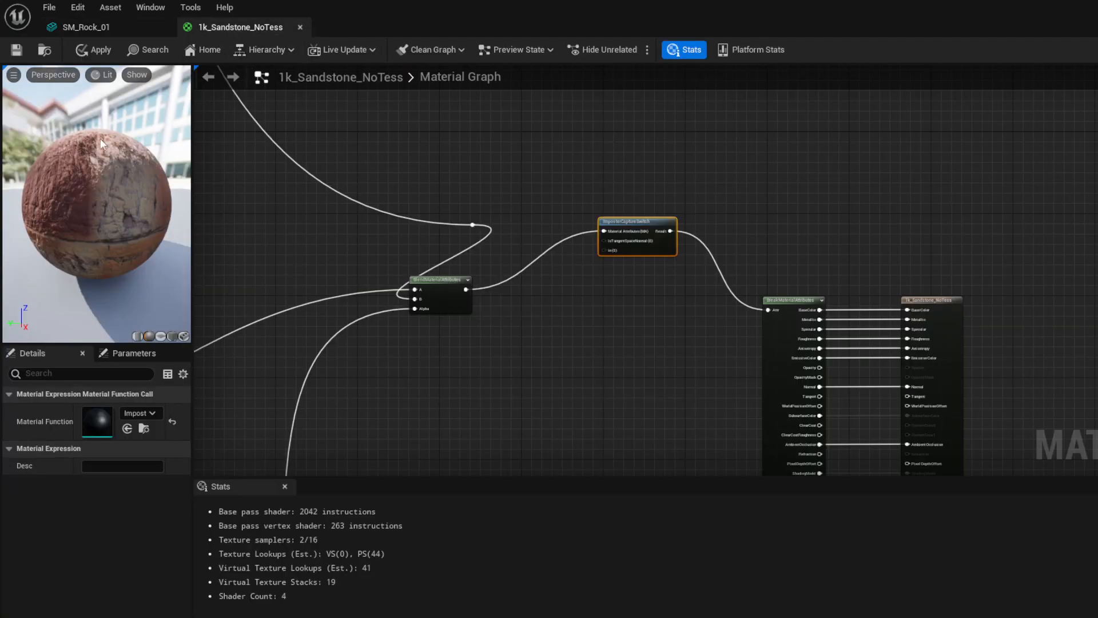
click(299, 27)
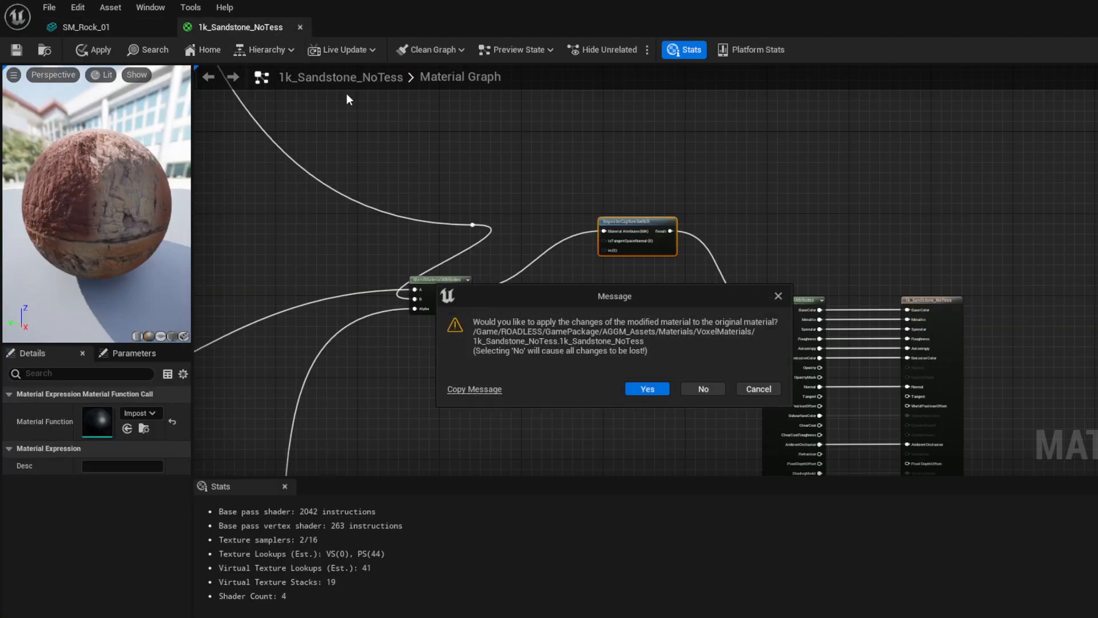
click(643, 387)
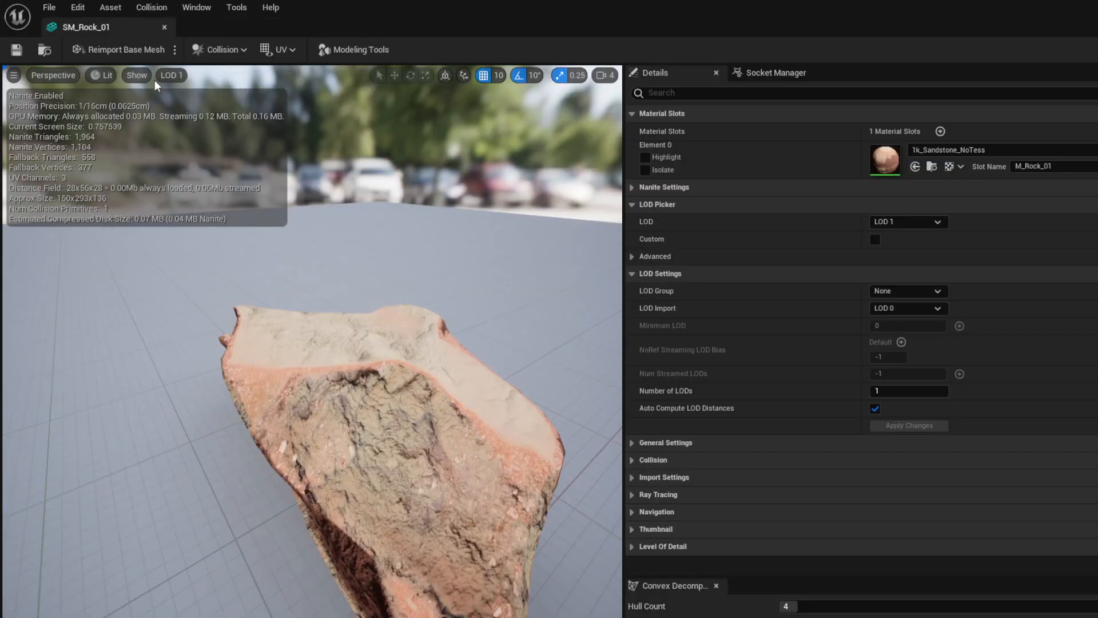
click(163, 27)
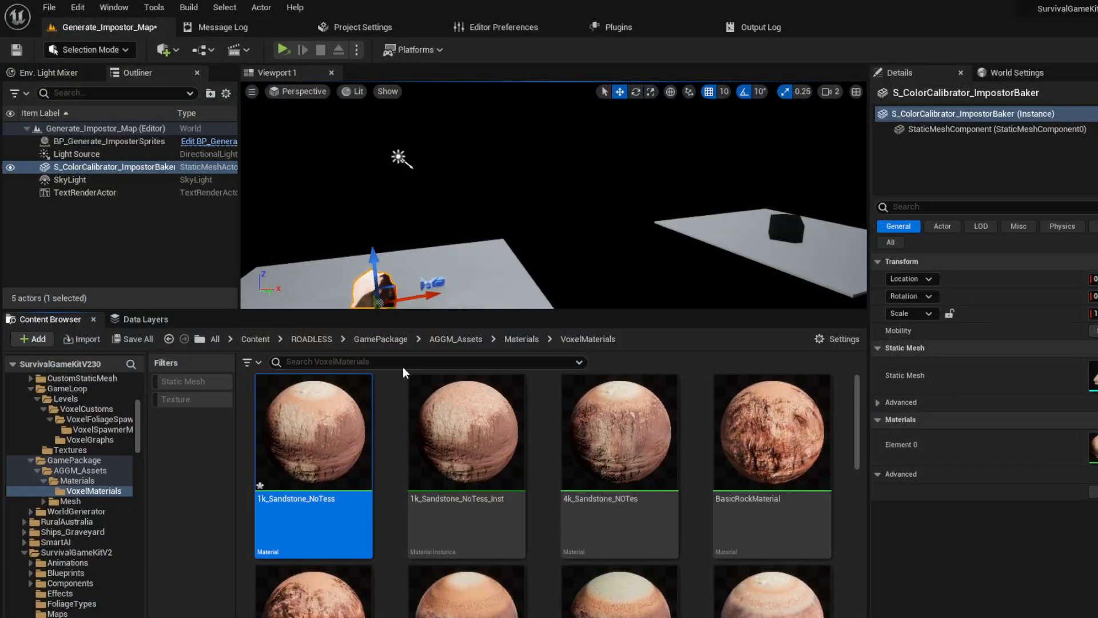
click(51, 8)
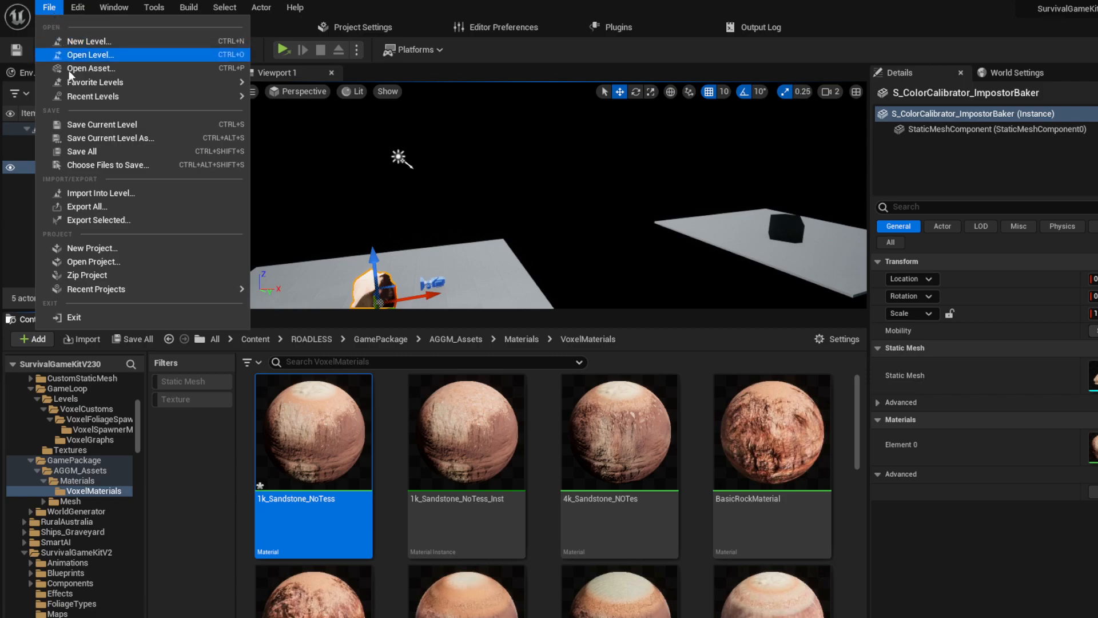
click(103, 151)
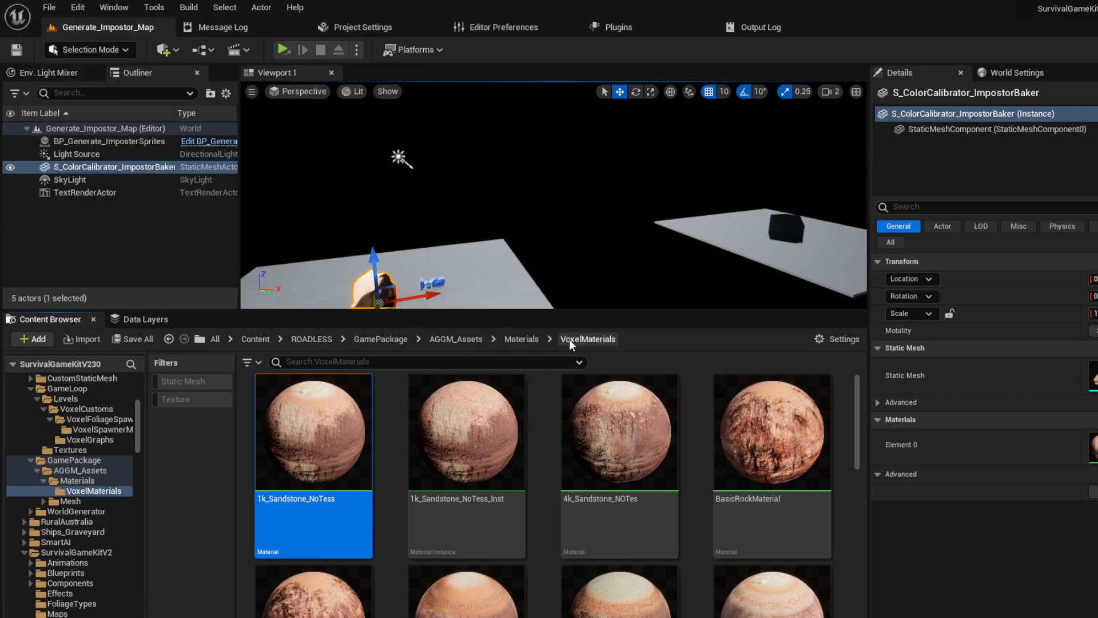
- Enlarge the level viewport, then clear the render targets of BP_Generate_ImposterSprites and render its frames
drag(657, 310, 687, 506)
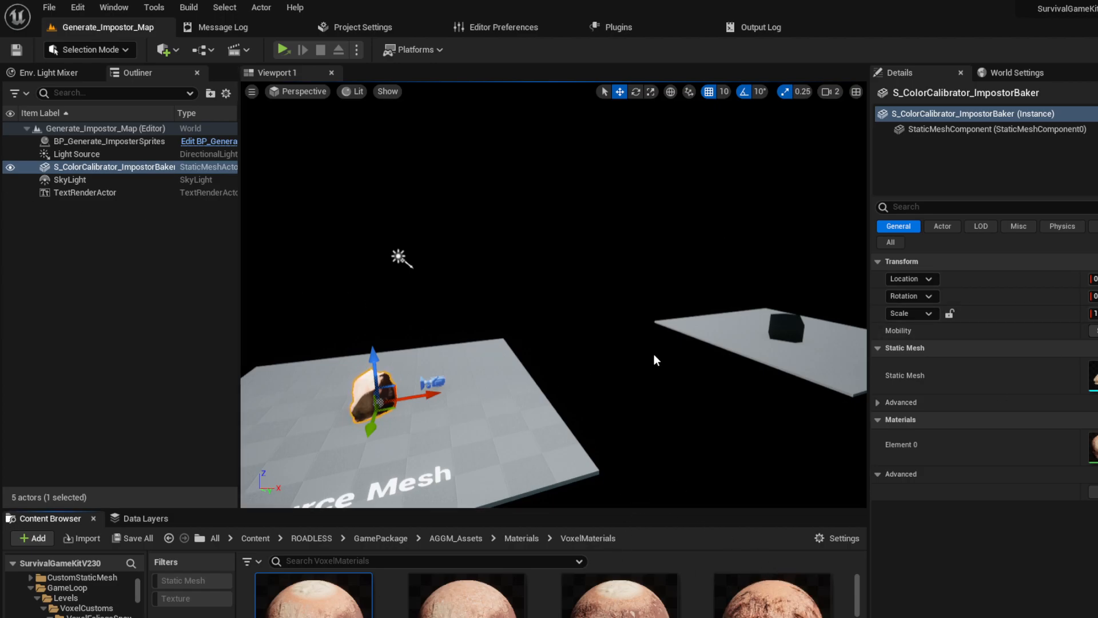
click(130, 143)
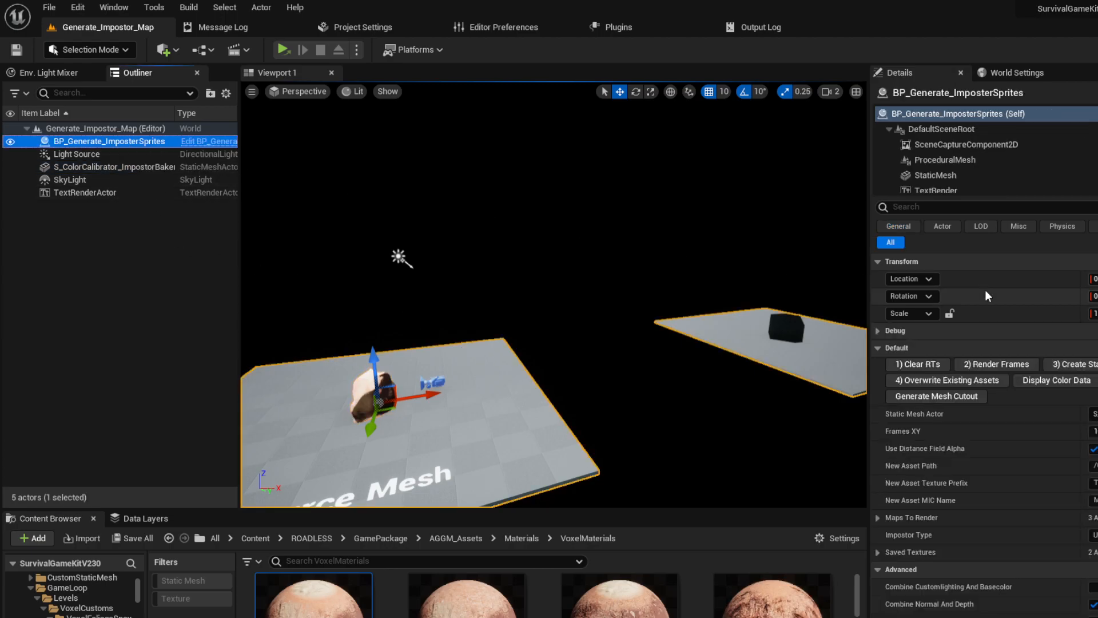
click(922, 364)
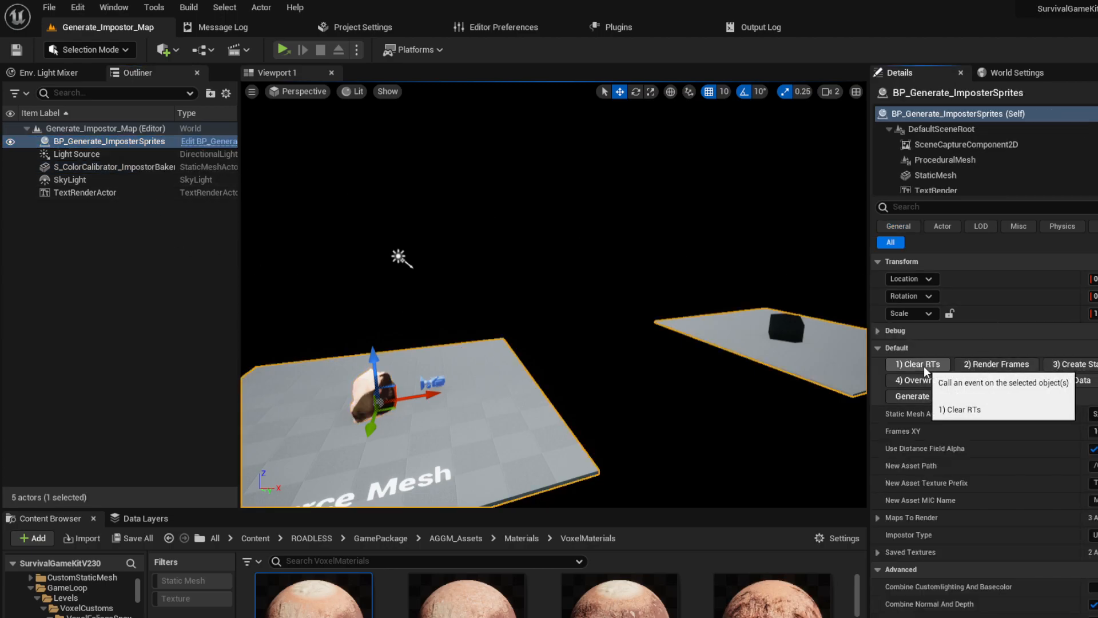
click(998, 365)
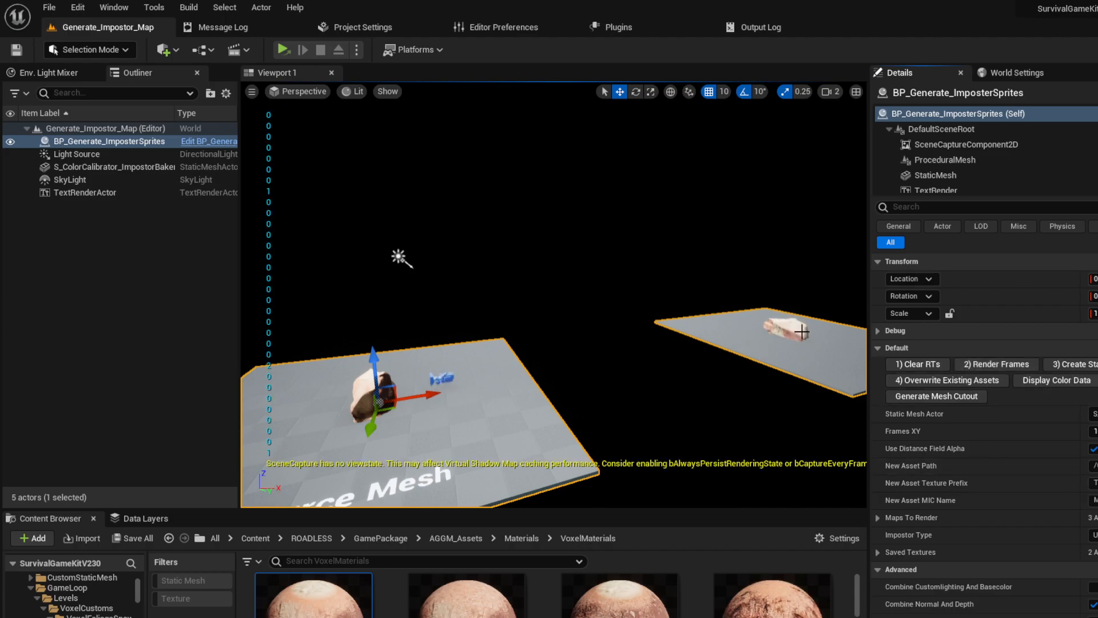
- Examine the rendered rock impostor up close from several angles
right_drag(786, 350, 846, 371)
key(d)
key(w)
key(d)
key(a)
key(s)
key(w)
key(s)
key(a)
key(w)
key(s)
- Set the impostor Resolution to 2048 and render the frames again
scroll(972, 434, down, 5)
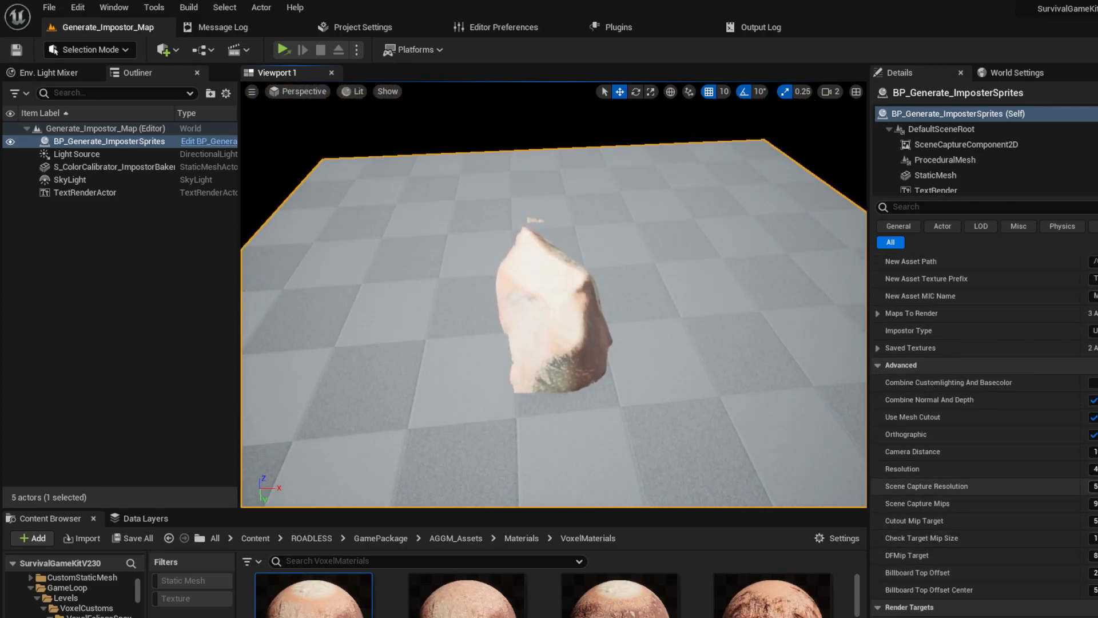
click(1093, 469)
click(1095, 469)
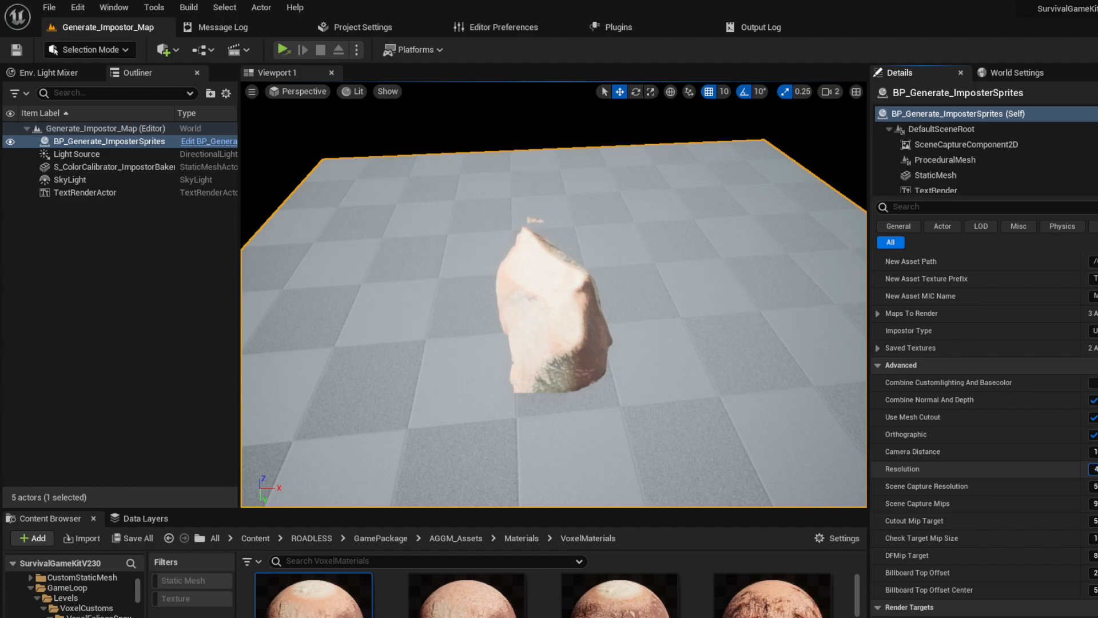
key(Return)
key(Tab)
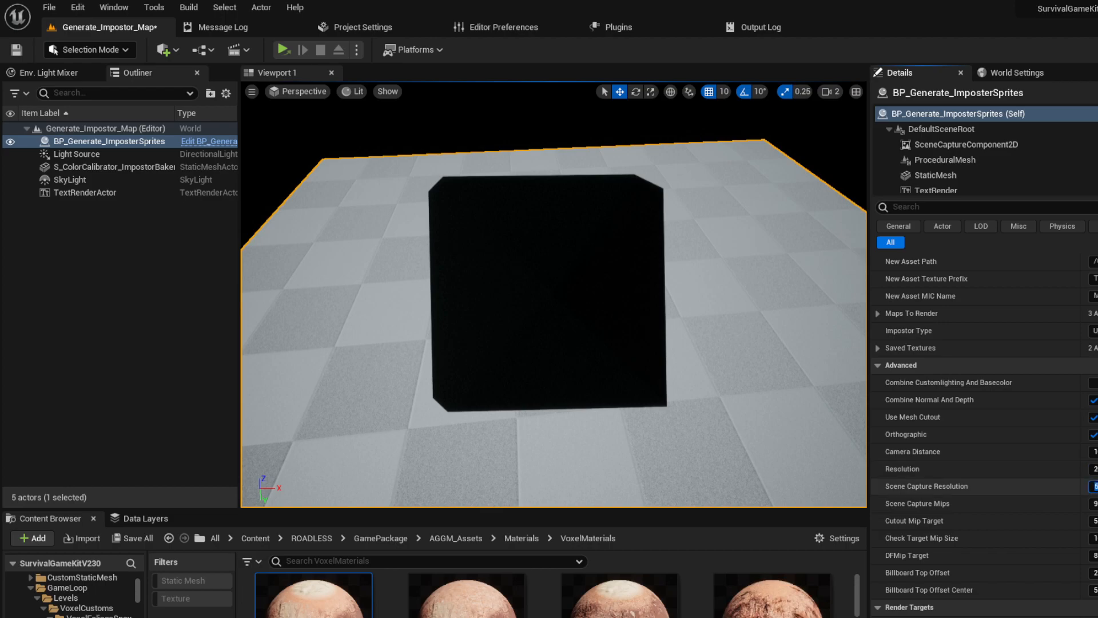
scroll(1007, 281, up, 2)
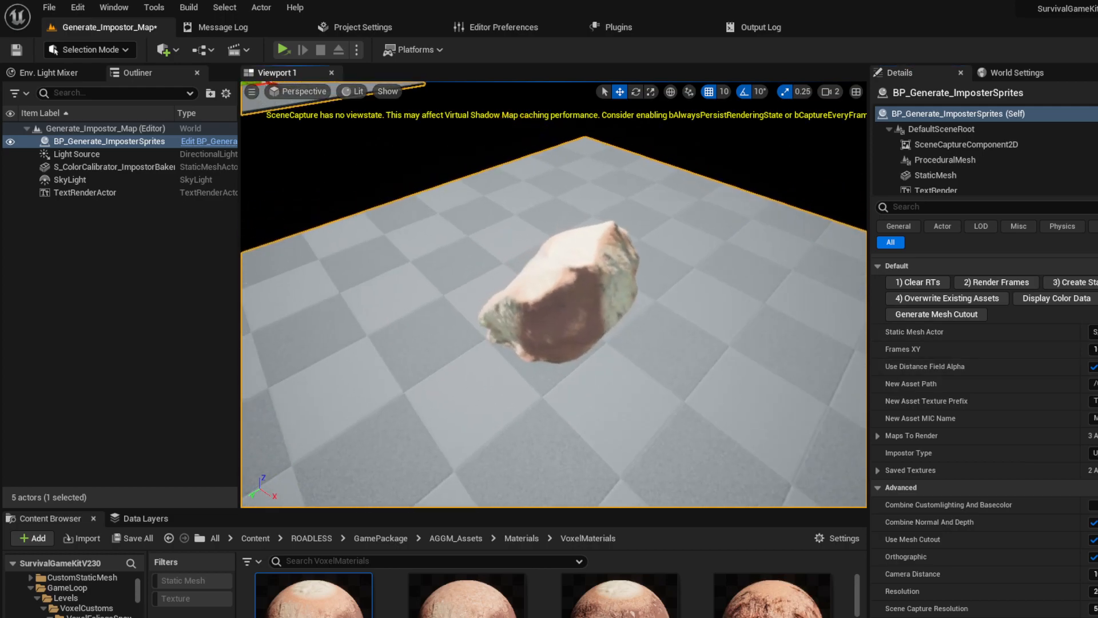
- Change the Scene Capture Resolution of BP_Generate_ImposterSprites and re-render the impostor frames
right_drag(554, 294, 760, 269)
scroll(1093, 470, down, 5)
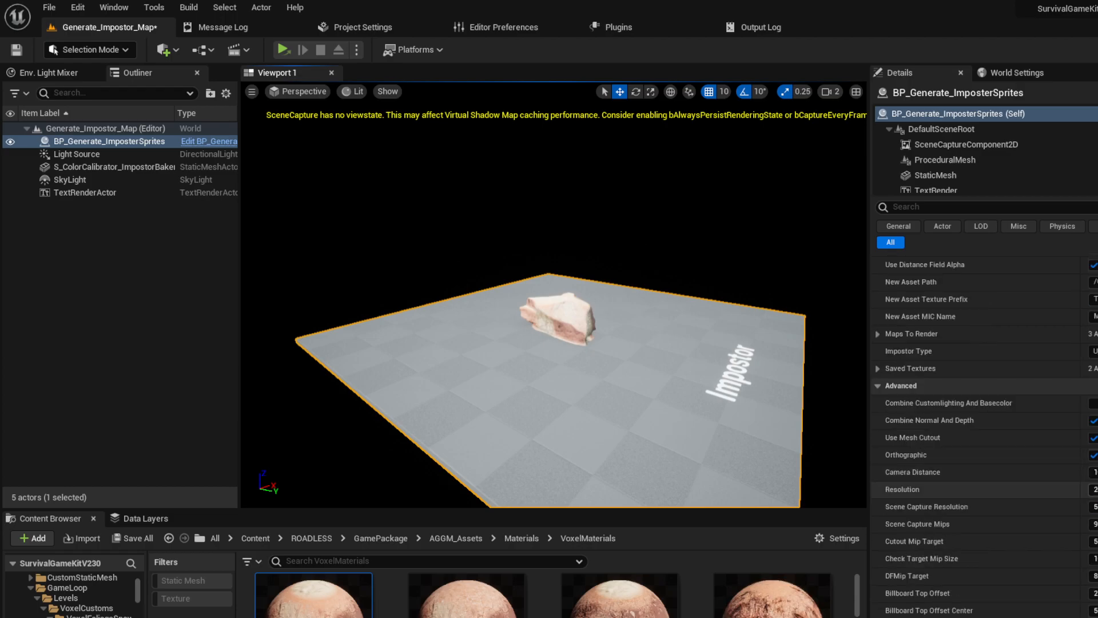
click(1094, 506)
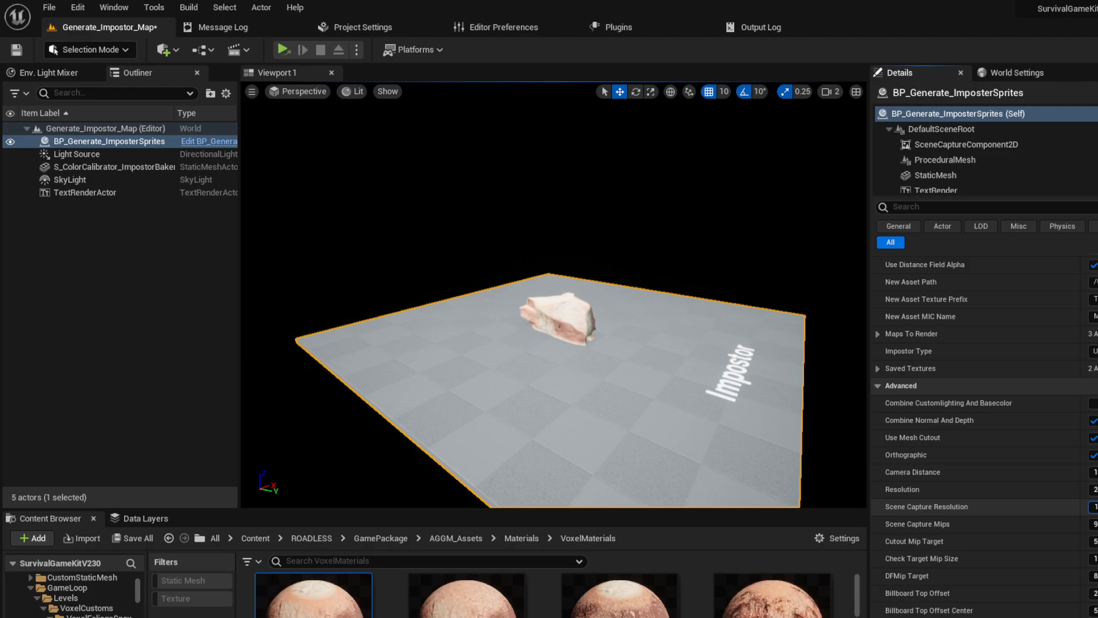
scroll(1013, 303, up, 6)
scroll(1025, 325, up, 3)
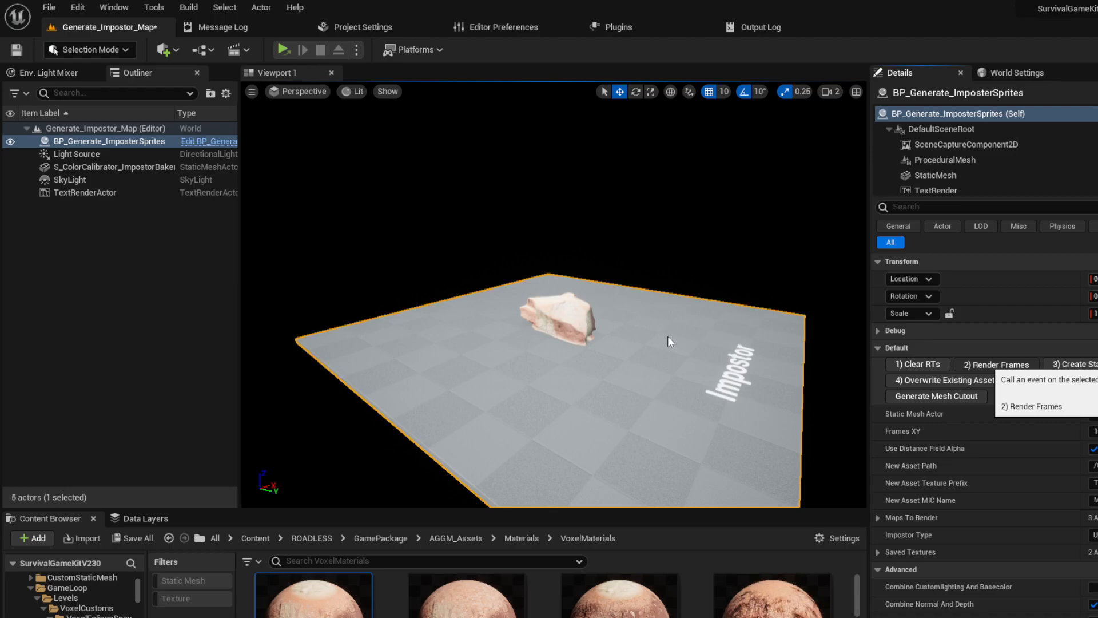
- Examine the re-rendered rock impostor from the other side and look over its bake settings
right_drag(667, 335, 475, 336)
key(w)
key(d)
key(s)
key(d)
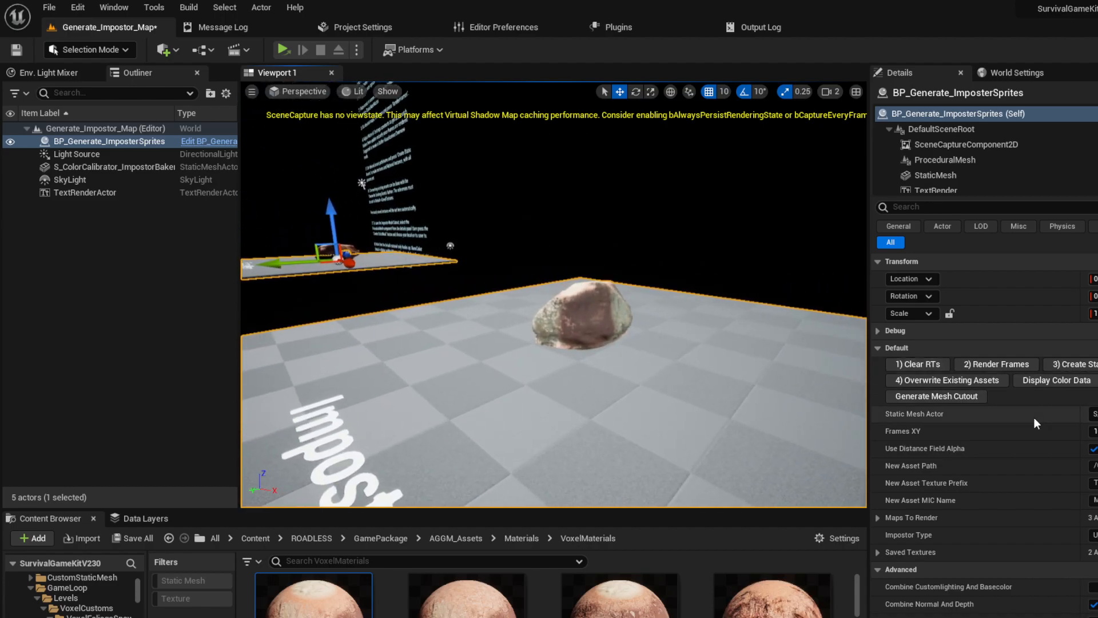
scroll(1087, 601, down, 2)
scroll(1063, 360, up, 2)
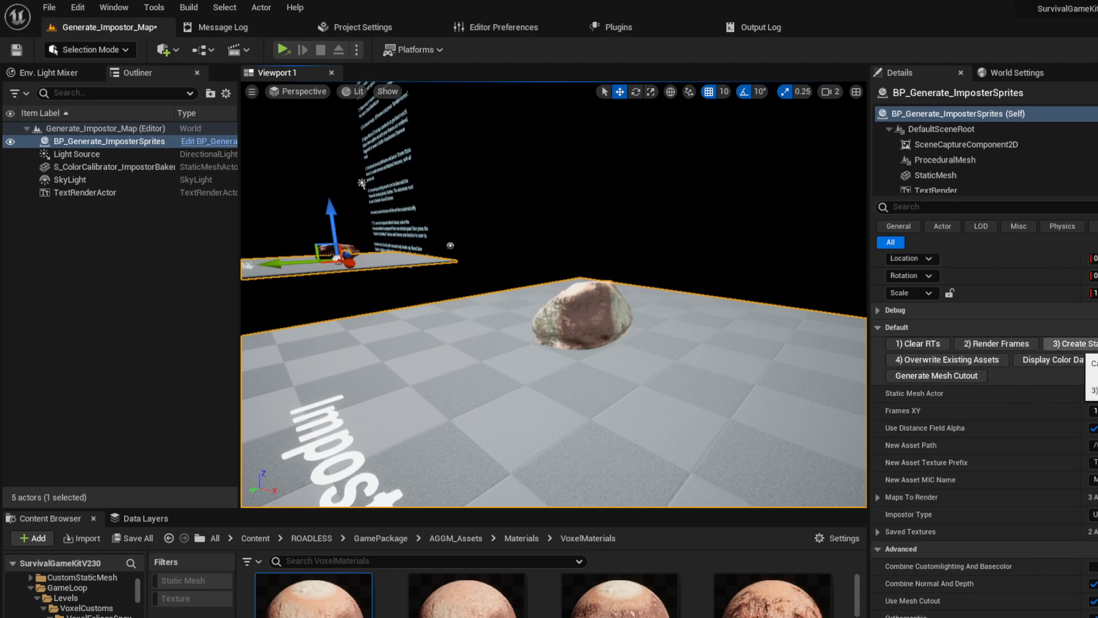
- Create the impostor's static assets and enlarge the content browser to show the ImpostorLODs folder
click(1075, 343)
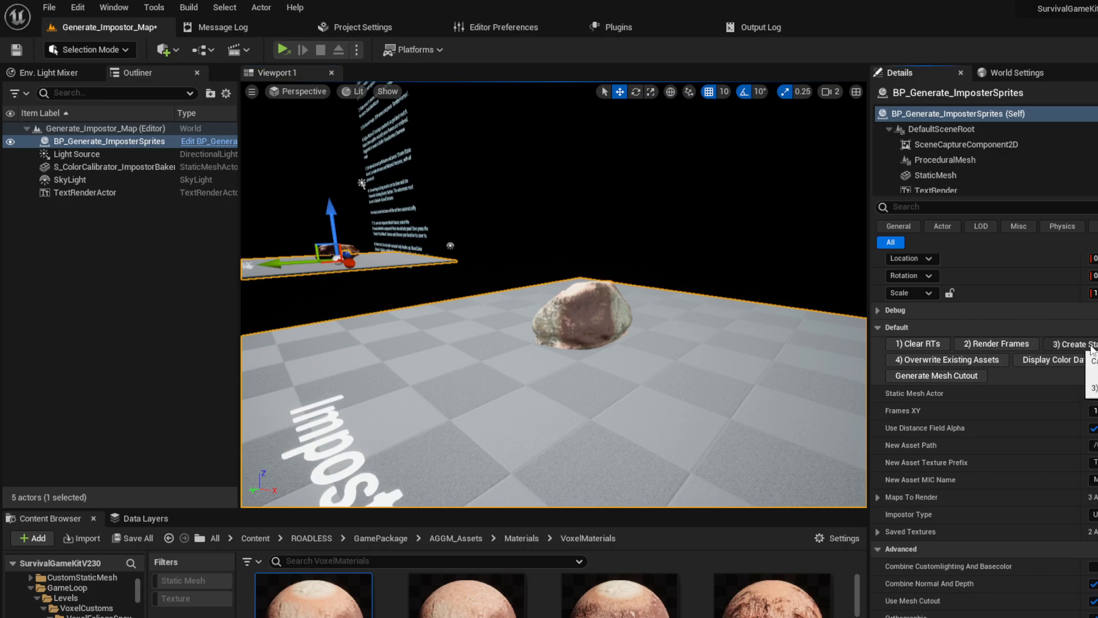
drag(533, 510, 532, 286)
scroll(435, 456, down, 2)
scroll(435, 456, up, 2)
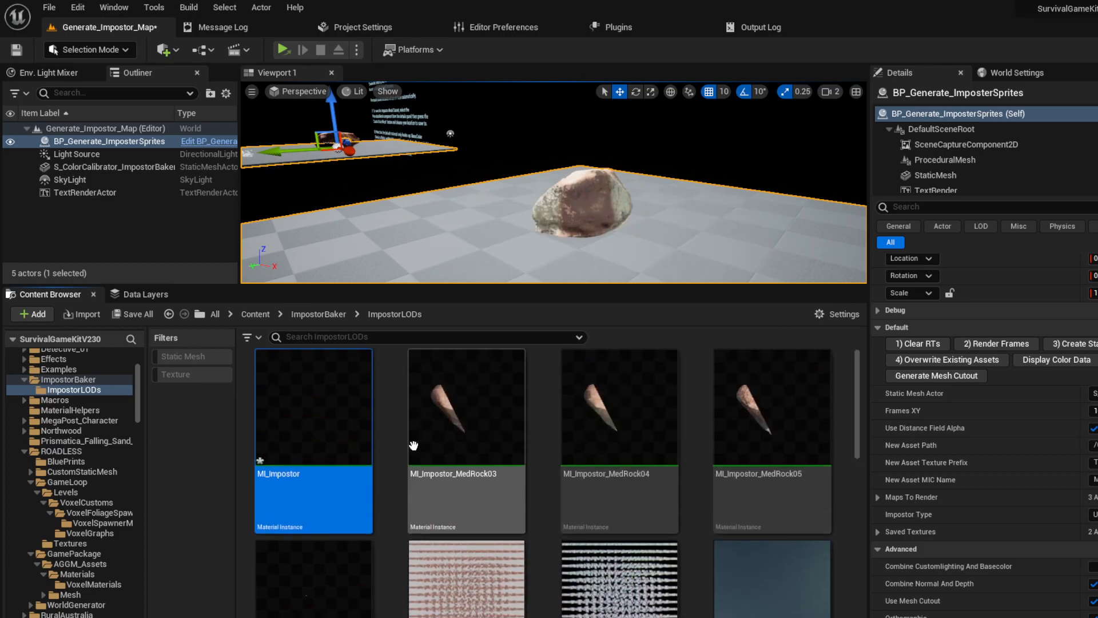
- Rename the MI_Impostor material instance to MI_Impostor_LargeRock01, copying the name's ending for reuse
click(309, 476)
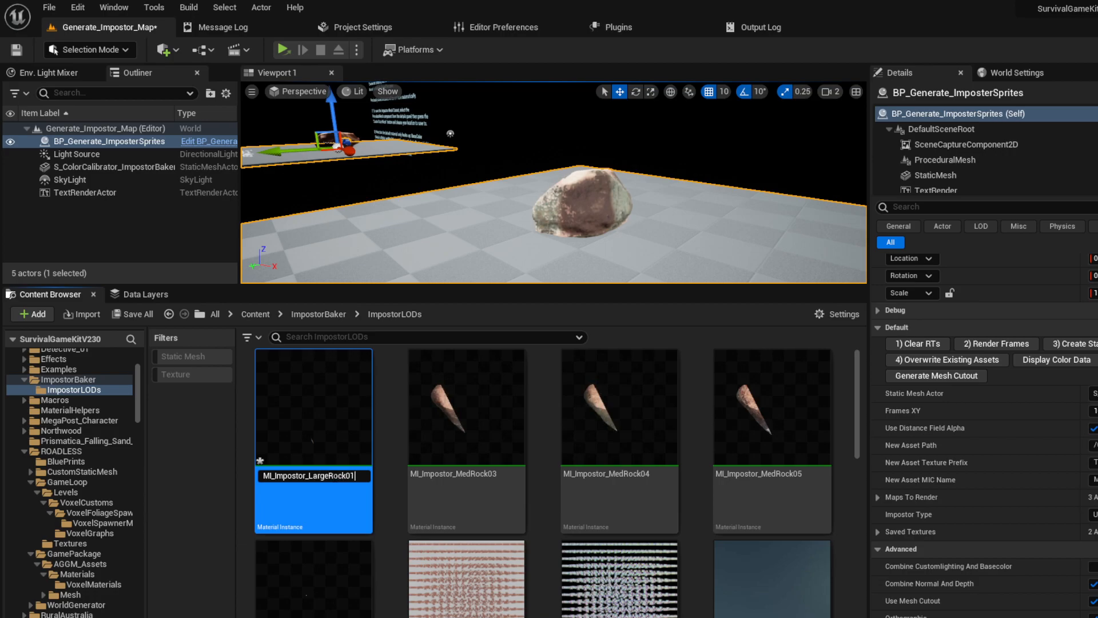
drag(347, 475, 307, 475)
key(ctrl+c)
key(Return)
- Rename the T_Impostor_BaseColor1 texture to T_Impostor_BaseColor1_LargeRock01
scroll(401, 462, down, 2)
scroll(400, 472, down, 2)
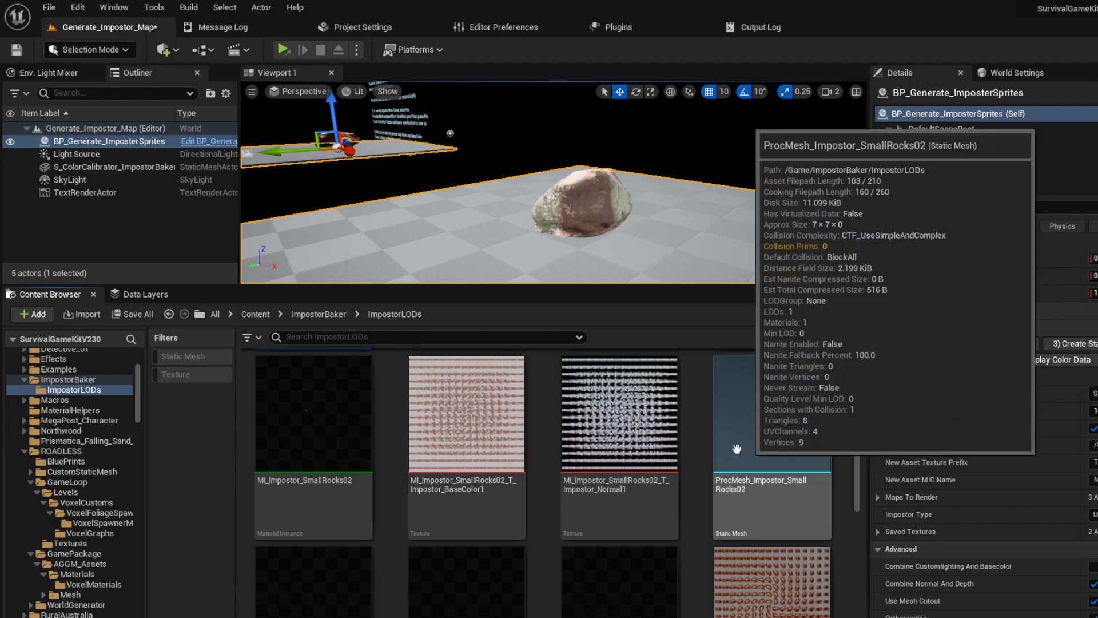
scroll(732, 503, down, 1)
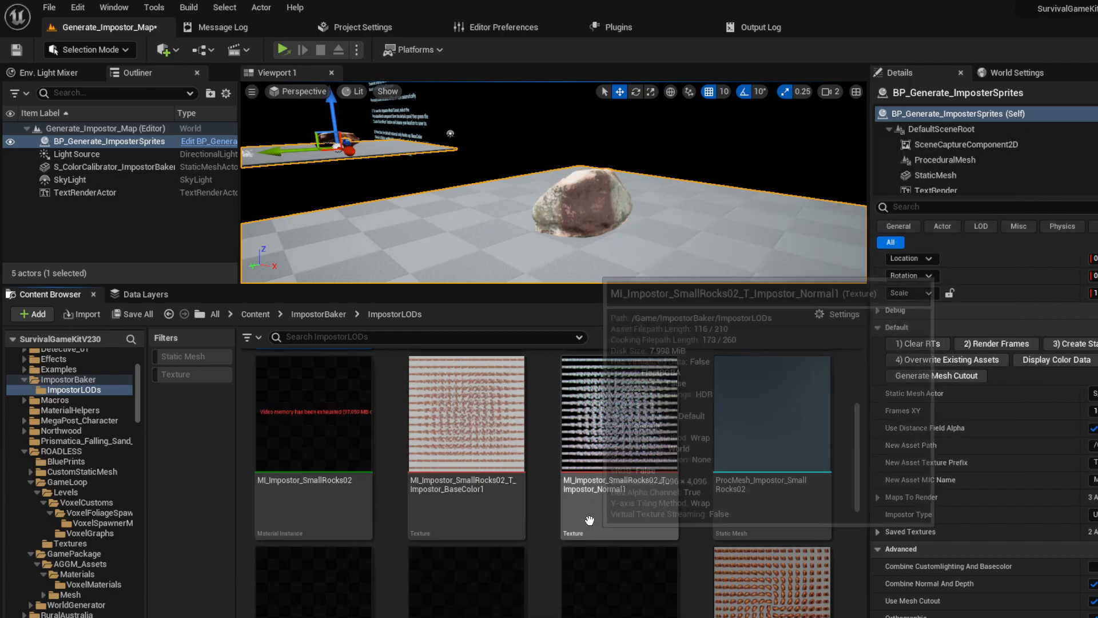
click(810, 524)
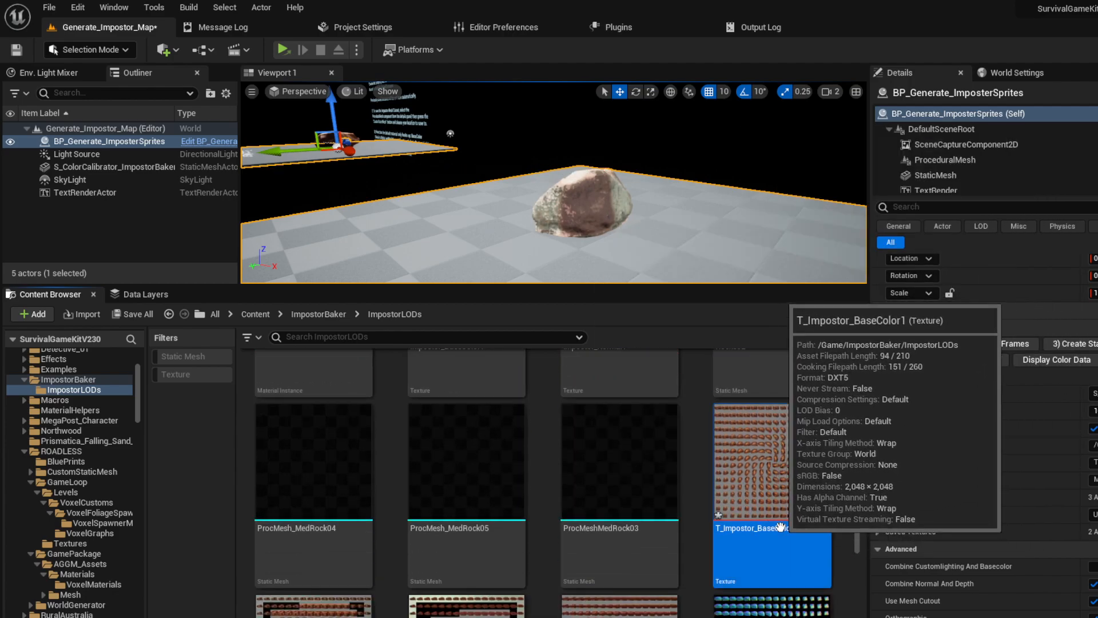
click(808, 529)
click(816, 531)
text(_LargeRock01)
key(Return)
- Rename the T_Impostor_Normal1 texture to T_Impostor_Normal1_LargeRock01
scroll(838, 543, down, 2)
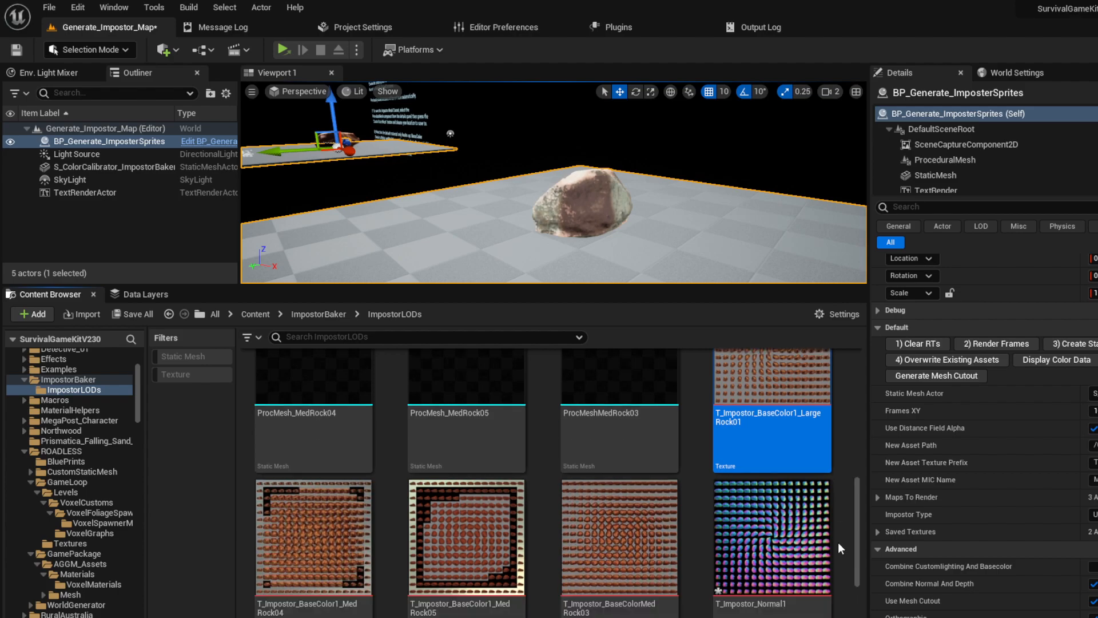
scroll(838, 542, down, 2)
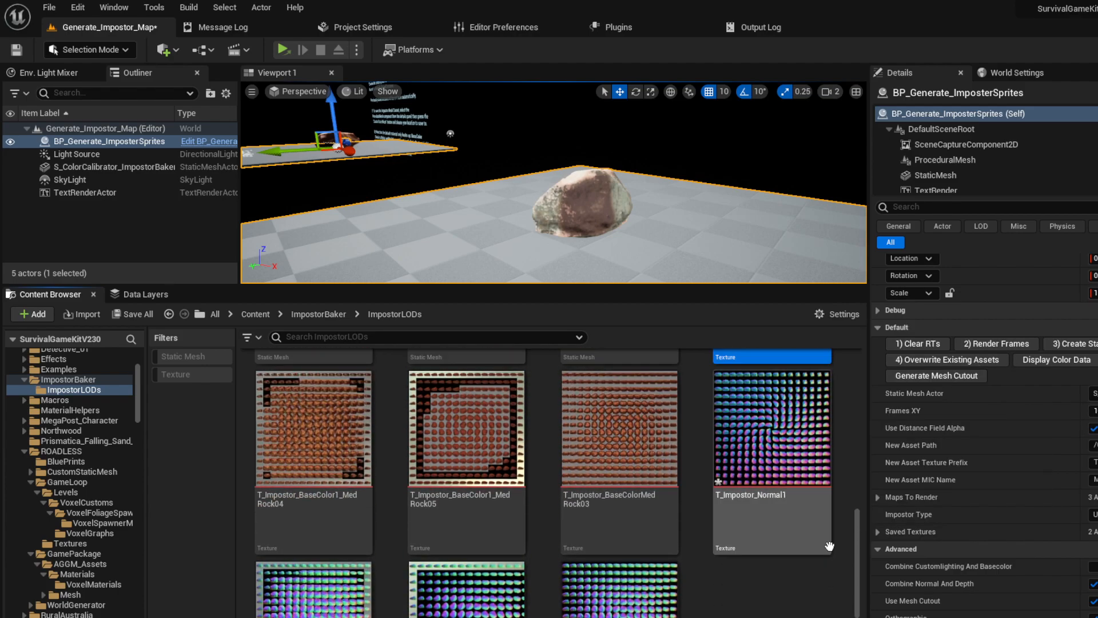
click(807, 497)
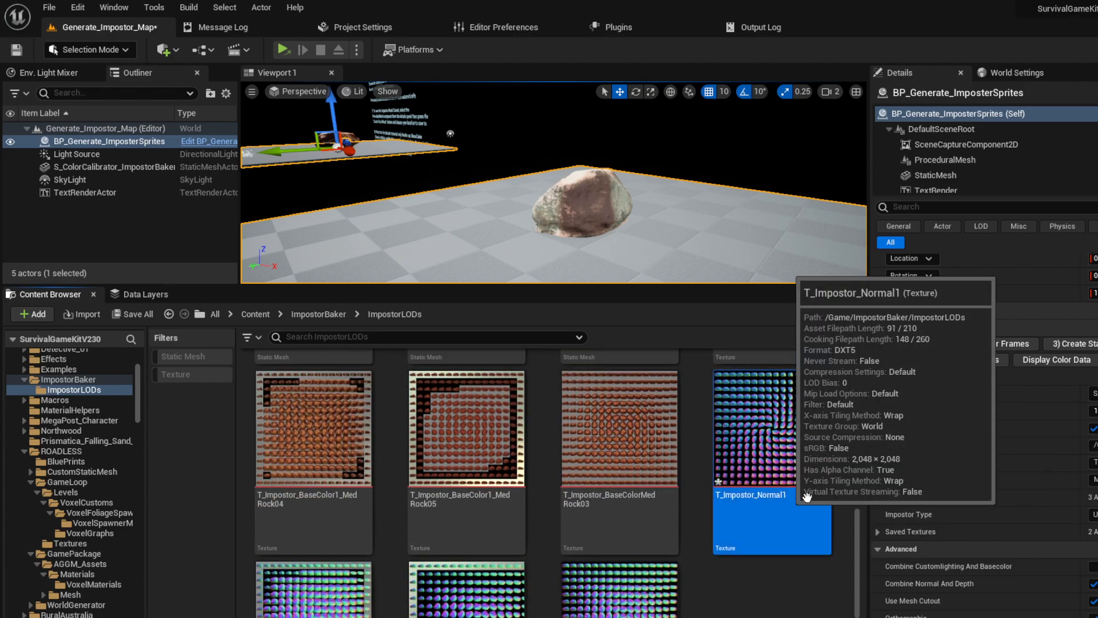
click(807, 496)
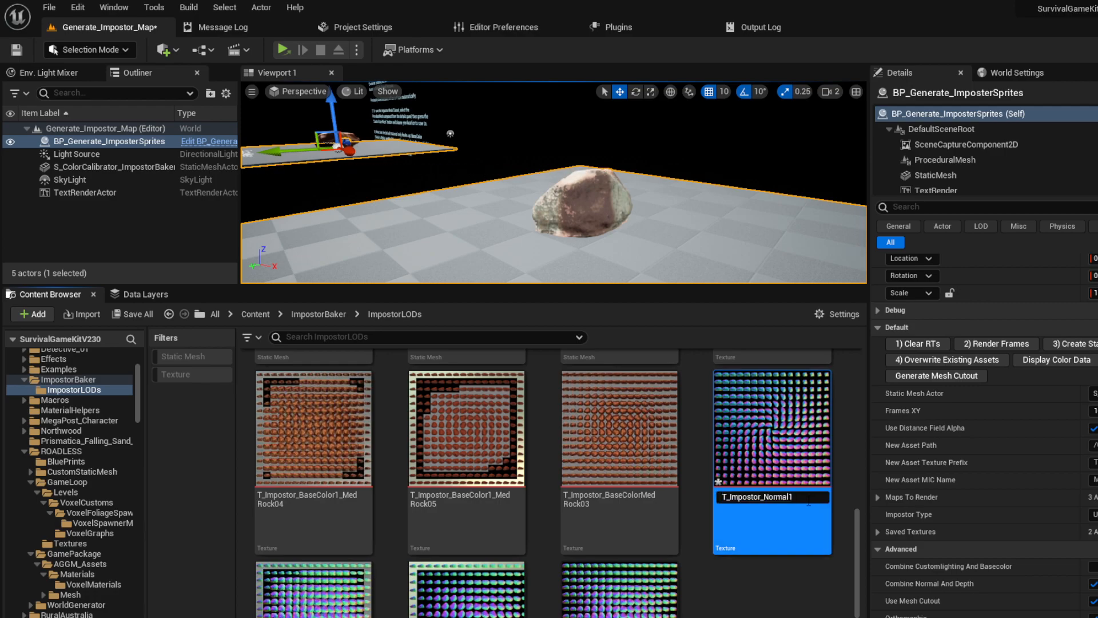
key(ctrl+v)
key(Return)
scroll(816, 587, down, 1)
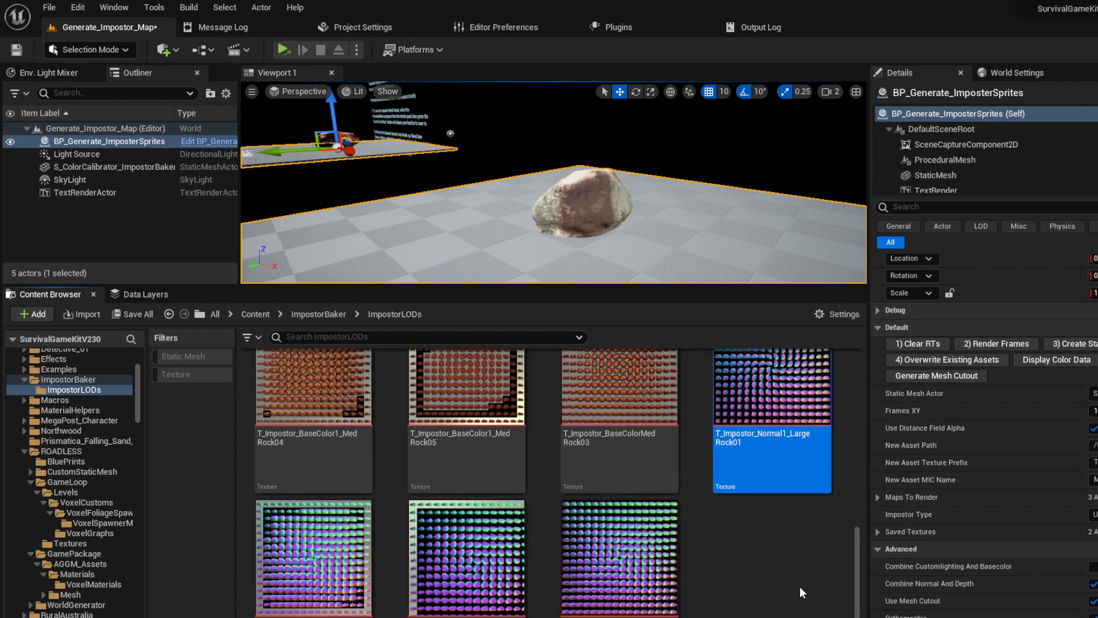
- Generate the mesh cutout for the rock impostor from the BP_Generate_ImposterSprites actor
scroll(794, 581, up, 5)
scroll(793, 586, up, 2)
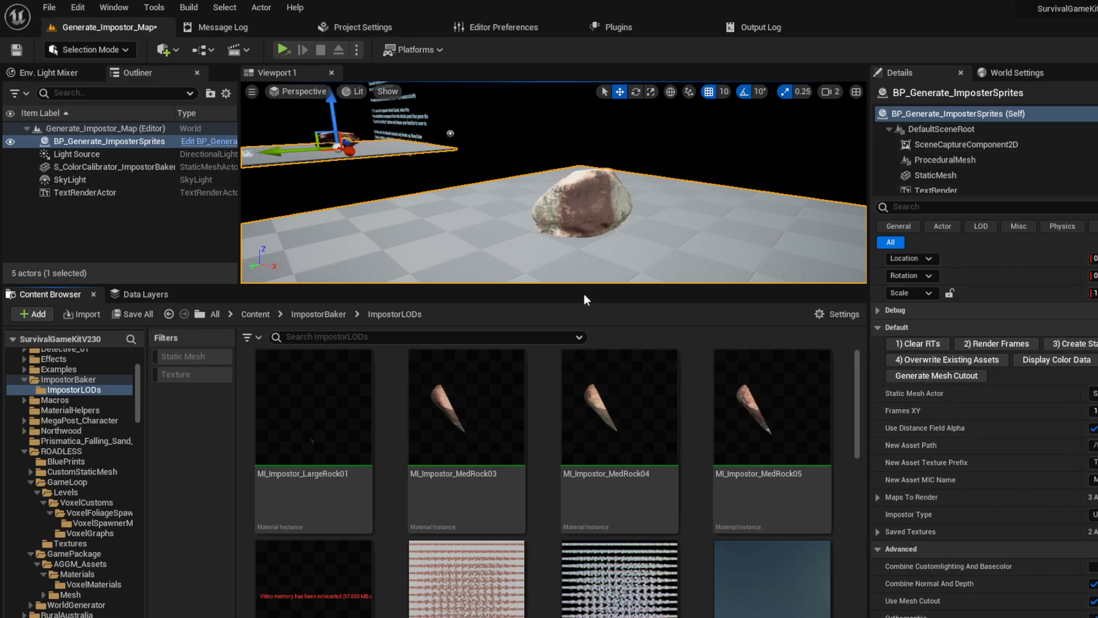
scroll(711, 465, down, 2)
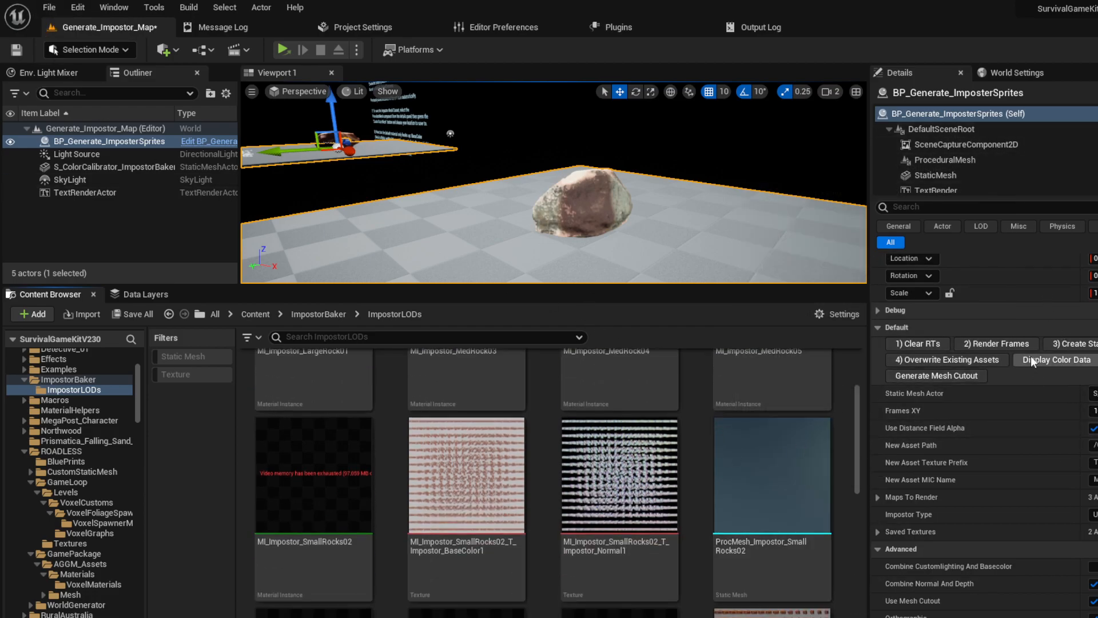
click(919, 375)
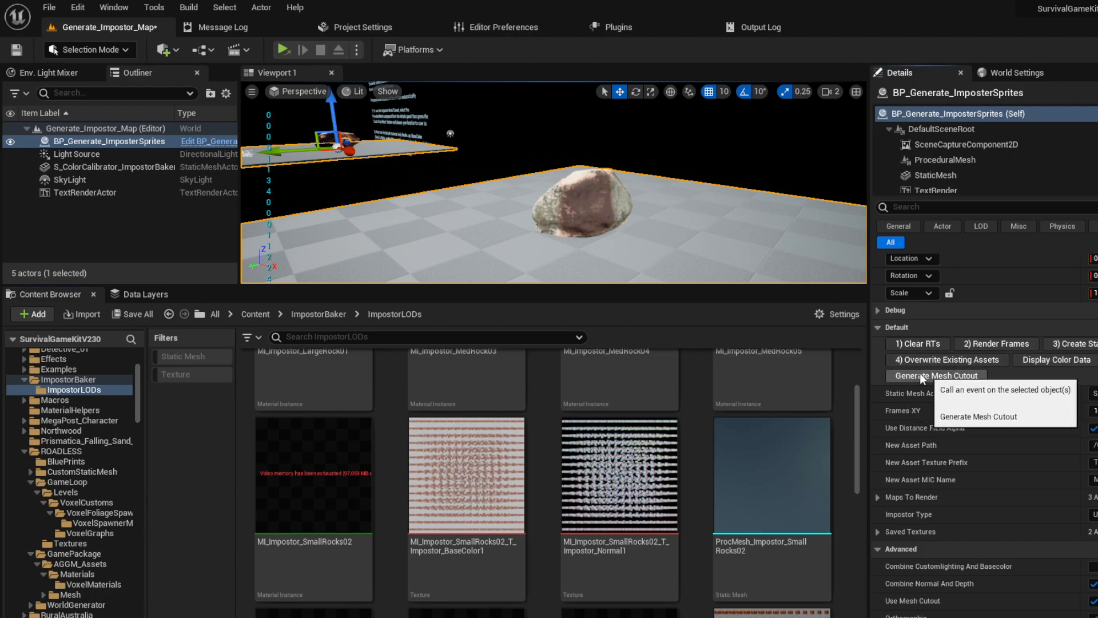
- Create a static mesh from the actor's ProceduralMesh component, saved as ProcMesh_LargeRock01 in ImpostorBaker/ImpostorLODs
click(963, 160)
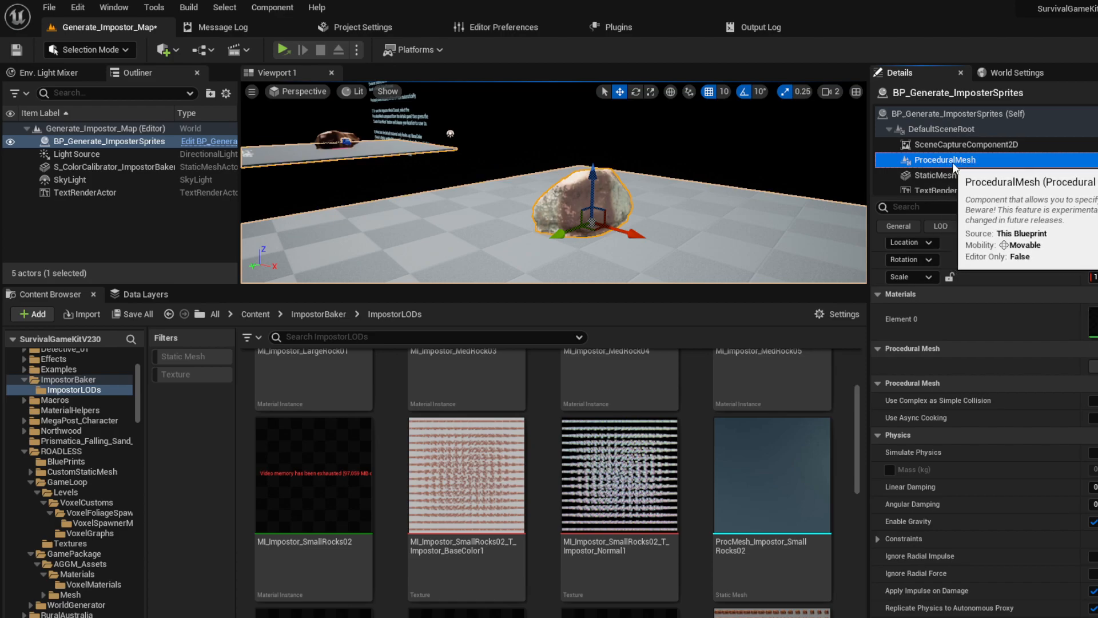
click(1092, 366)
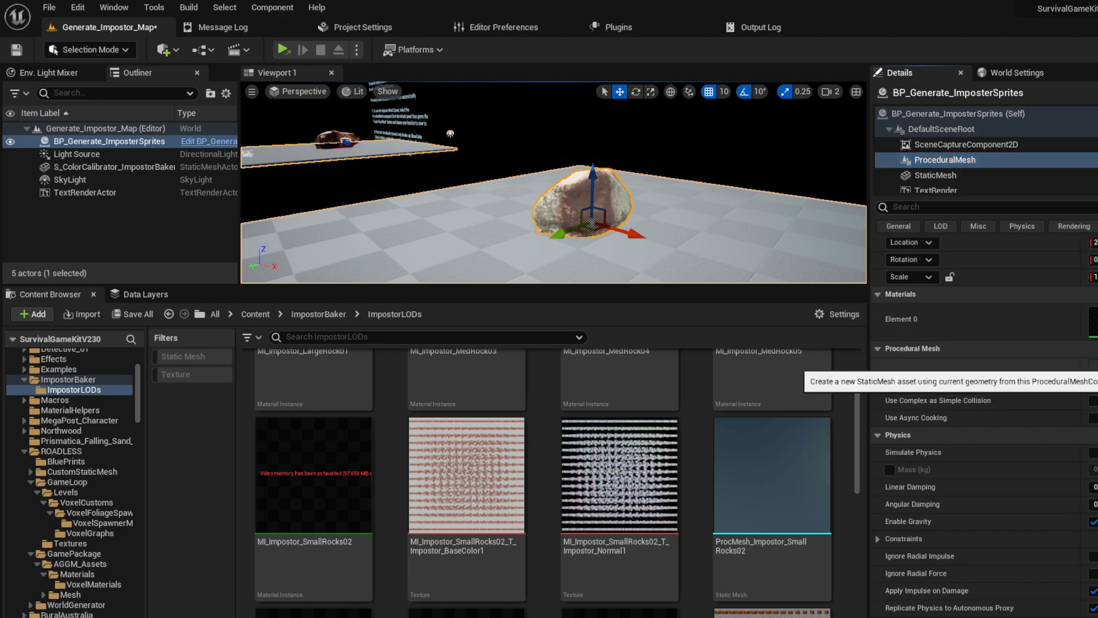
scroll(548, 420, down, 4)
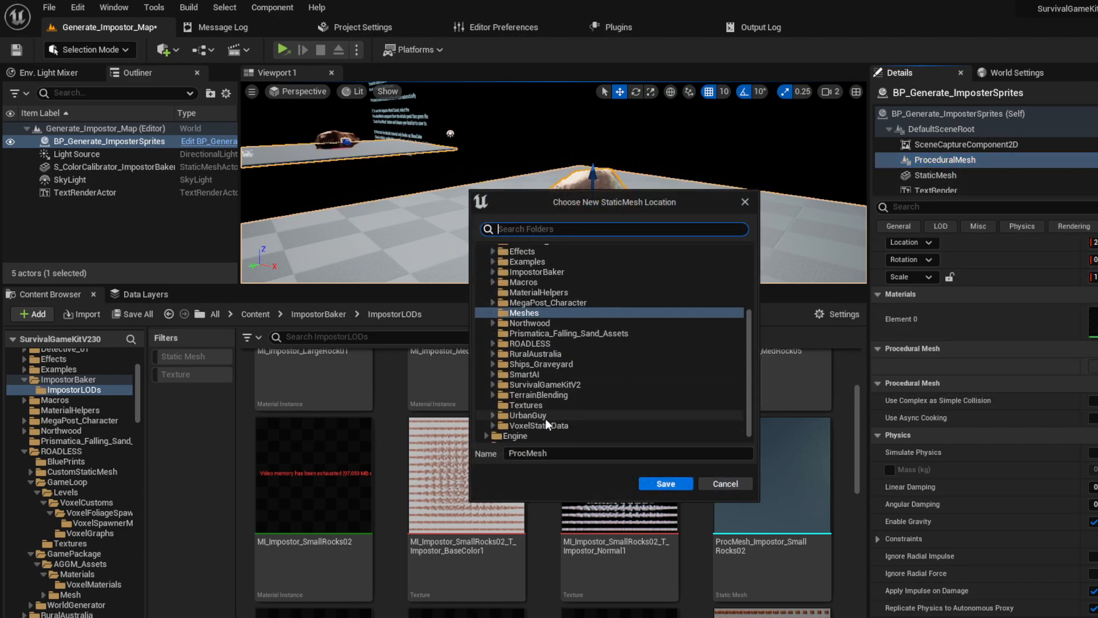
scroll(550, 366, up, 3)
scroll(517, 311, down, 2)
click(490, 313)
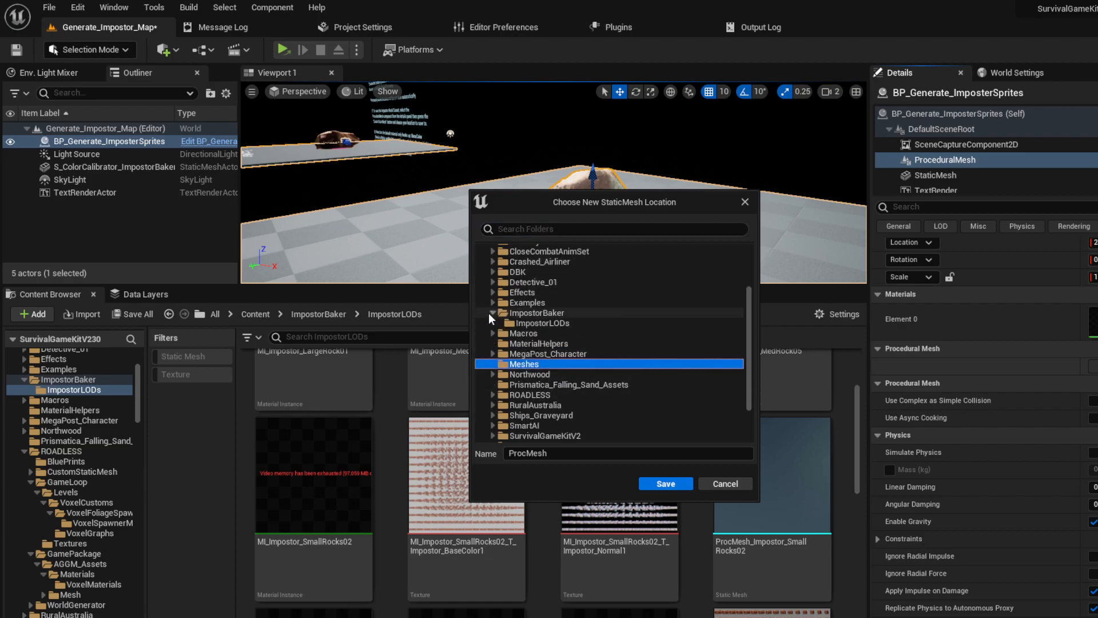
click(524, 324)
click(607, 456)
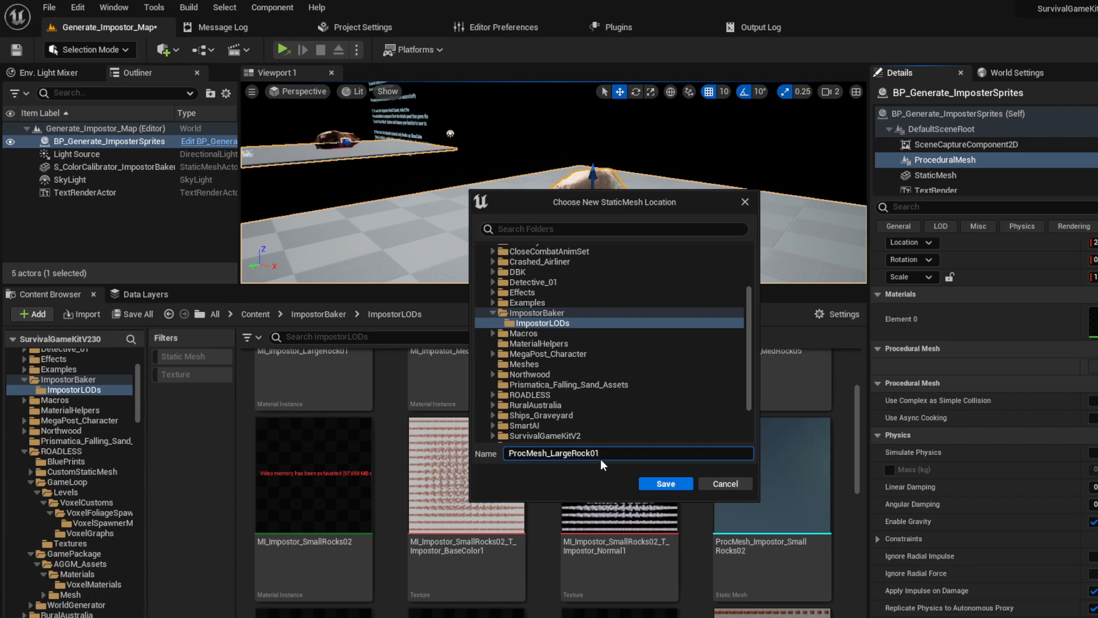
click(663, 484)
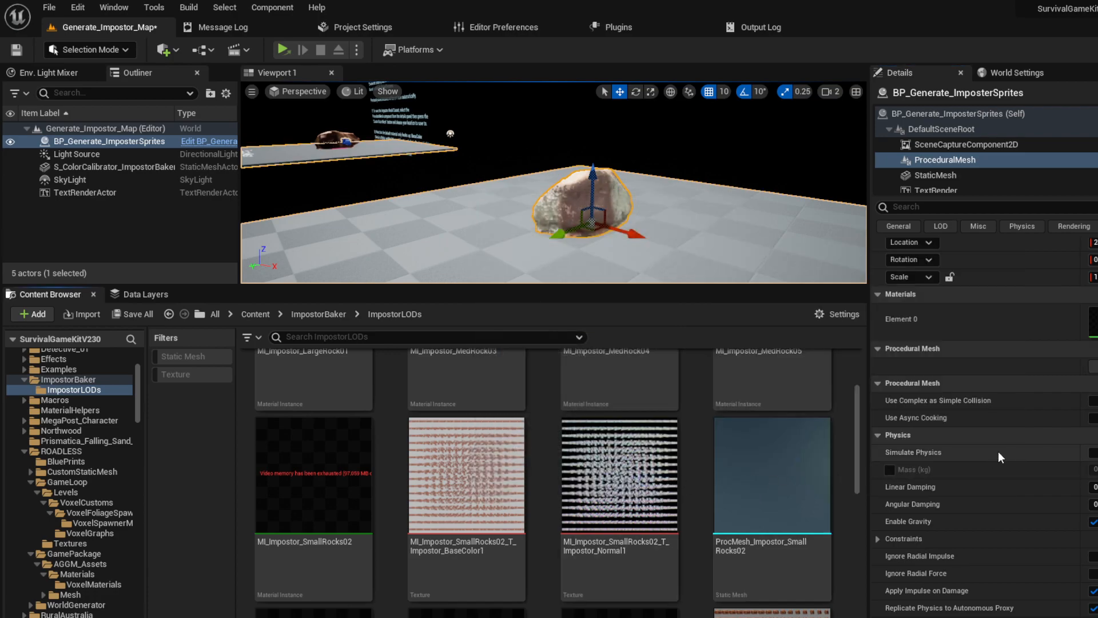
- Filter the ImpostorLODs folder to static meshes and try to save ProcMesh_LargeRock01
click(25, 451)
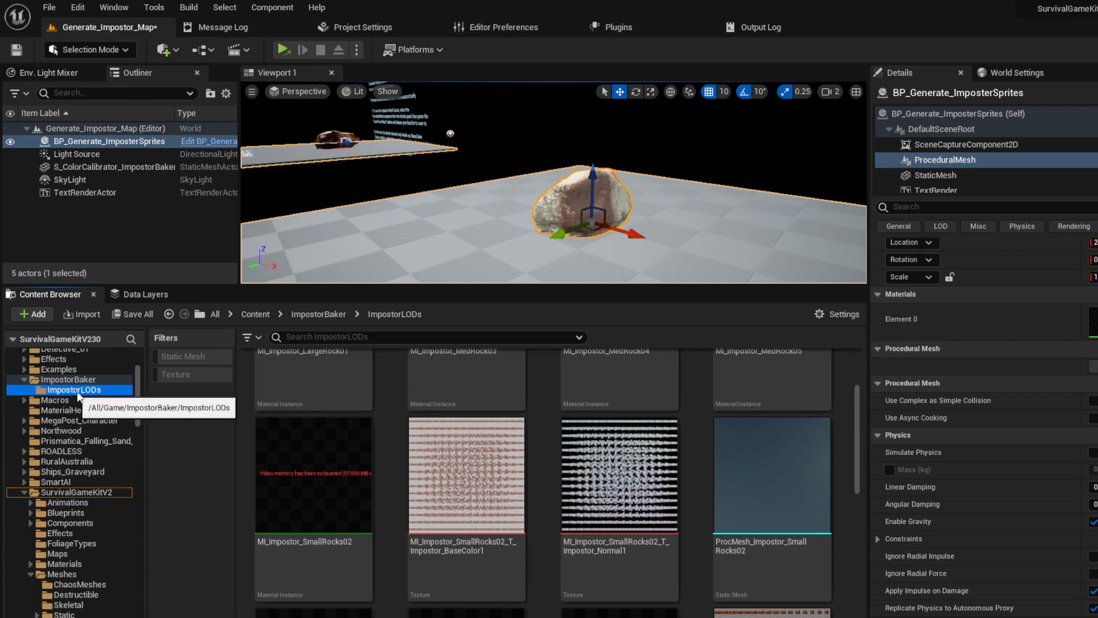
click(192, 357)
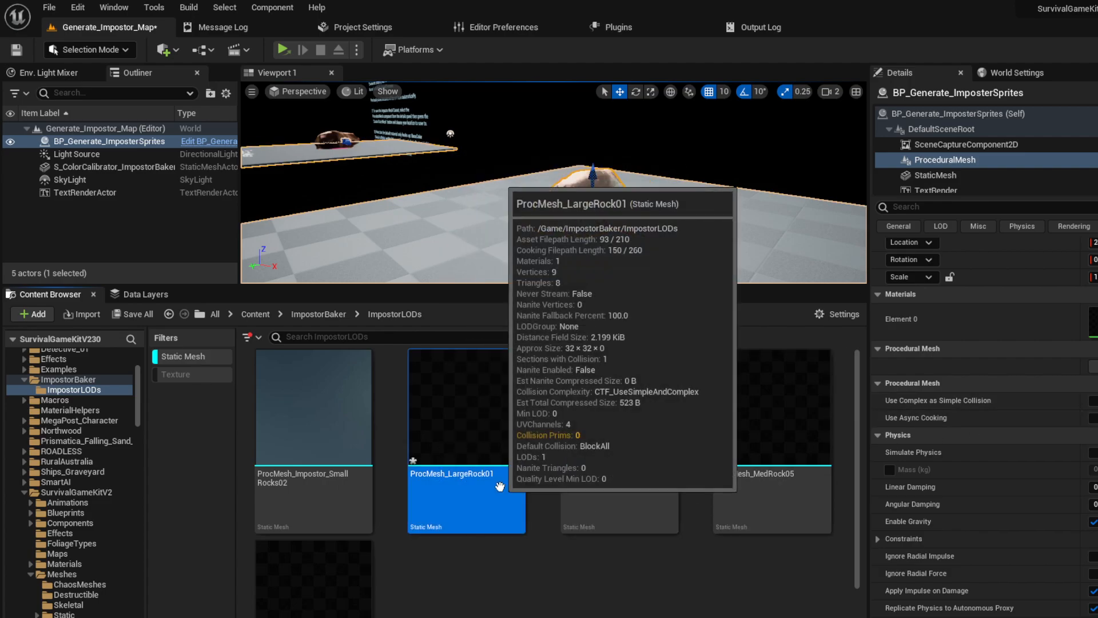
click(492, 479)
right_click(459, 466)
mouse_move(523, 501)
click(508, 461)
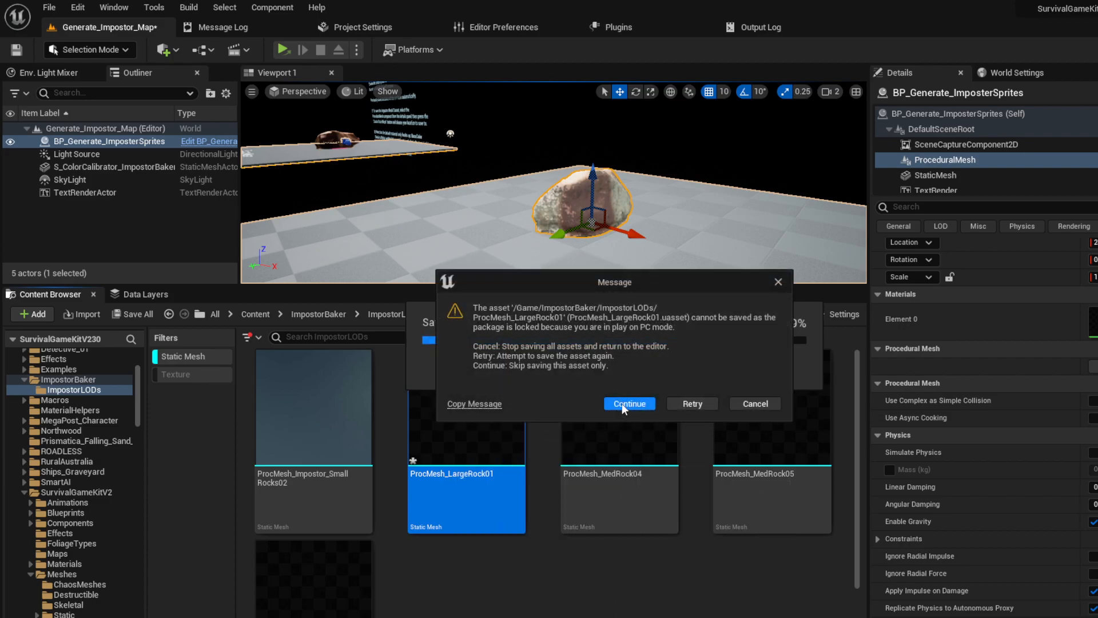
click(622, 403)
- Read the save error for ProcMesh_LargeRock01 in the message log and return to the Generate_Impostor_Map level
click(725, 380)
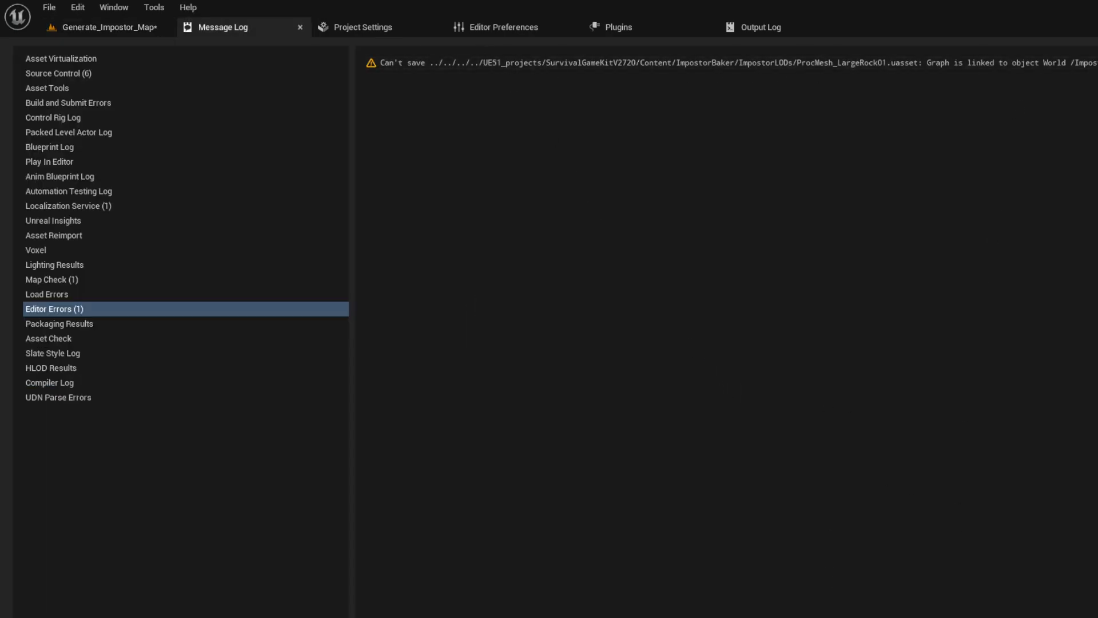
scroll(1026, 604, right, 5)
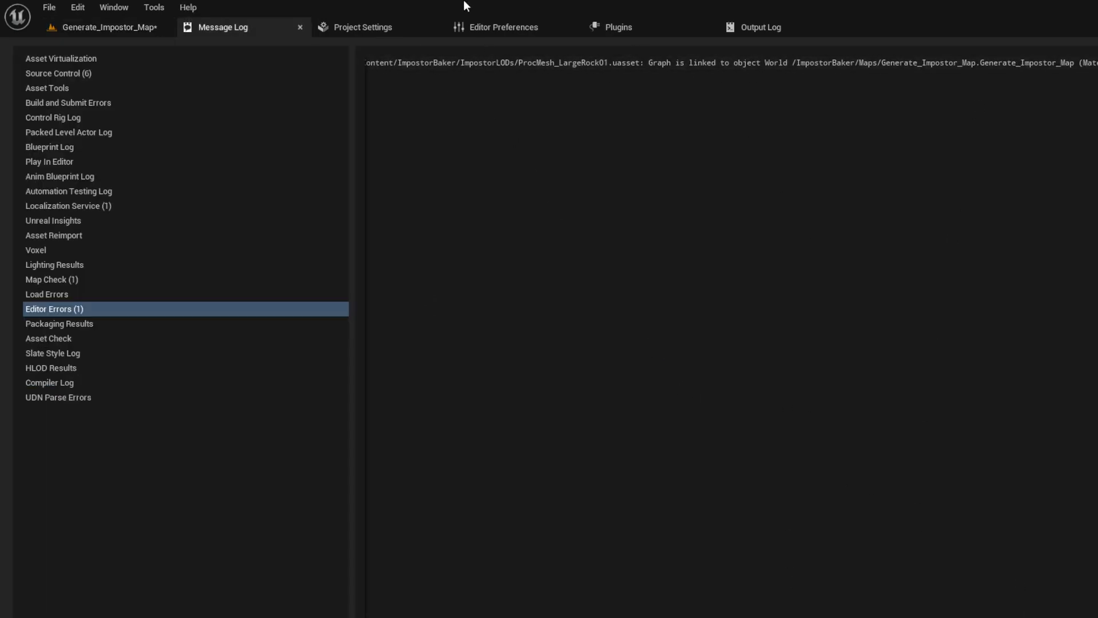
click(104, 26)
- Delete the BP_Generate_ImposterSprites actor from the level and save the ProcMesh_LargeRock01 static mesh
click(417, 258)
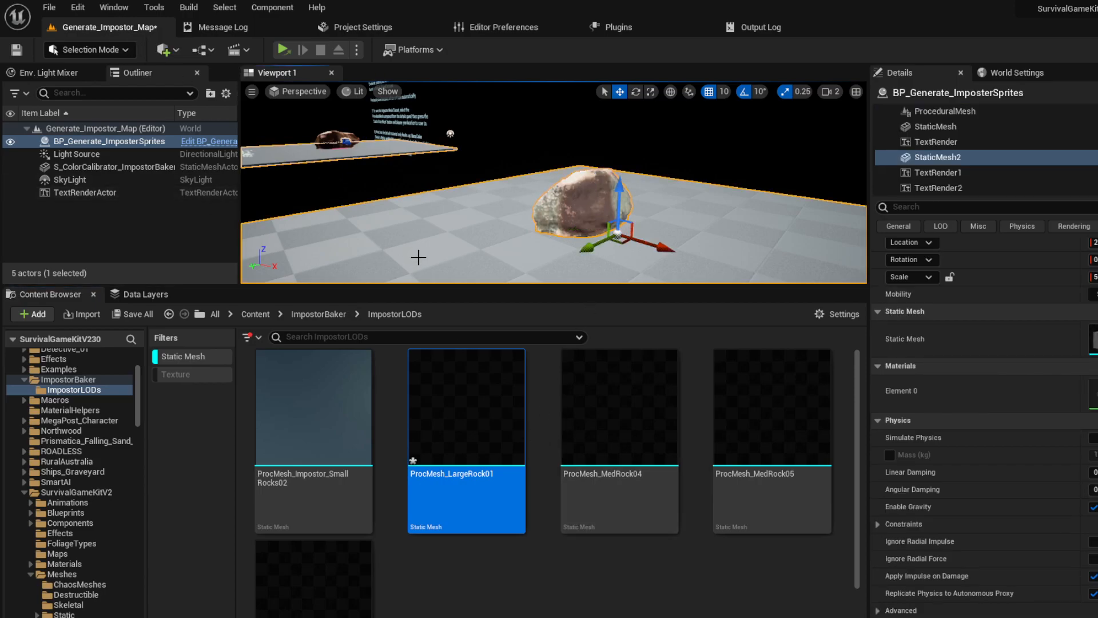
click(138, 142)
key(Delete)
right_click(489, 421)
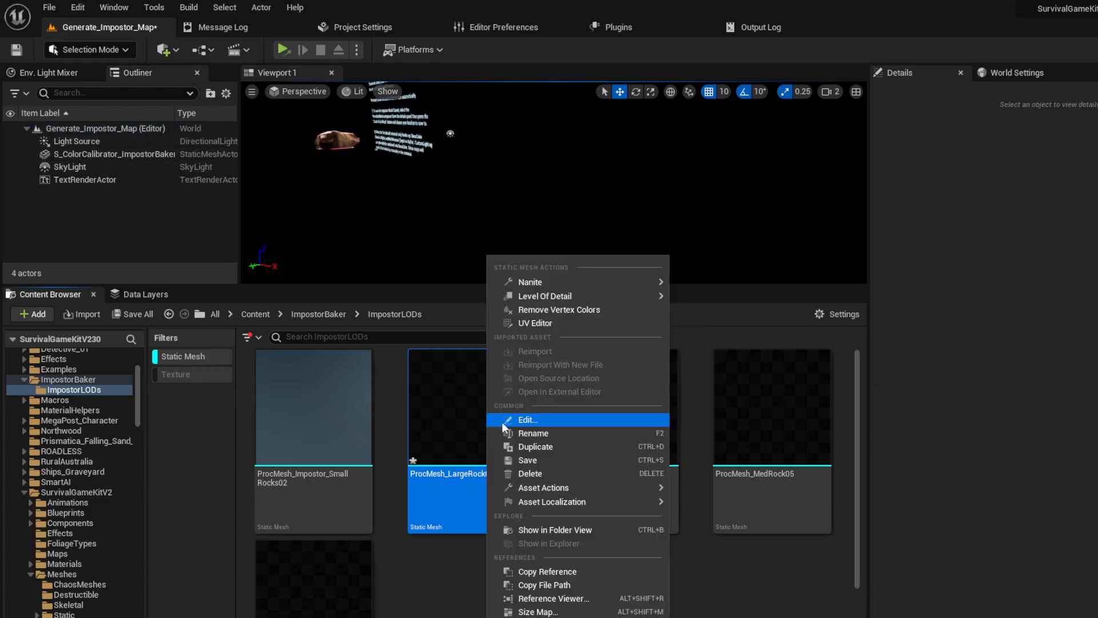
click(547, 460)
click(544, 465)
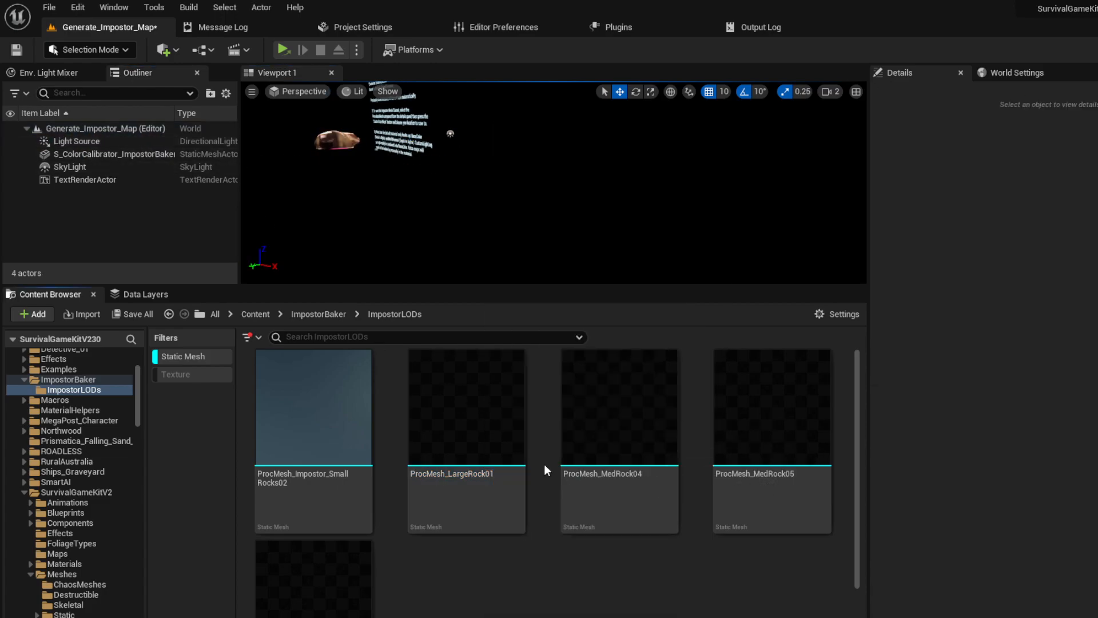
click(49, 8)
click(485, 573)
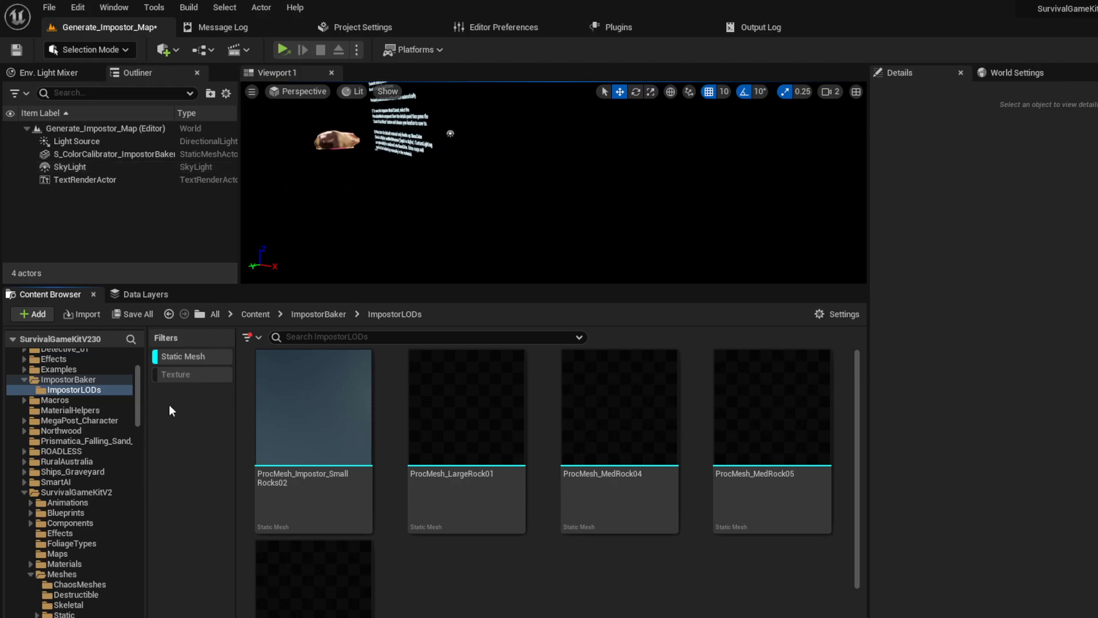
- Remove the Static Mesh filter and look through the ImpostorBaker and ImpostorLODs folders
click(69, 380)
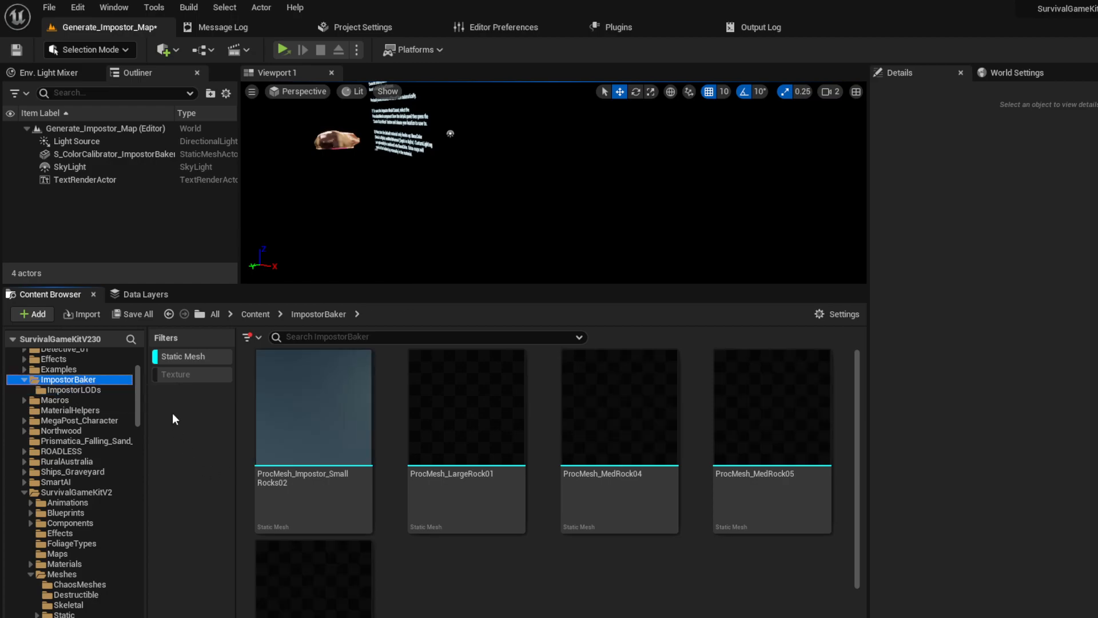
click(206, 364)
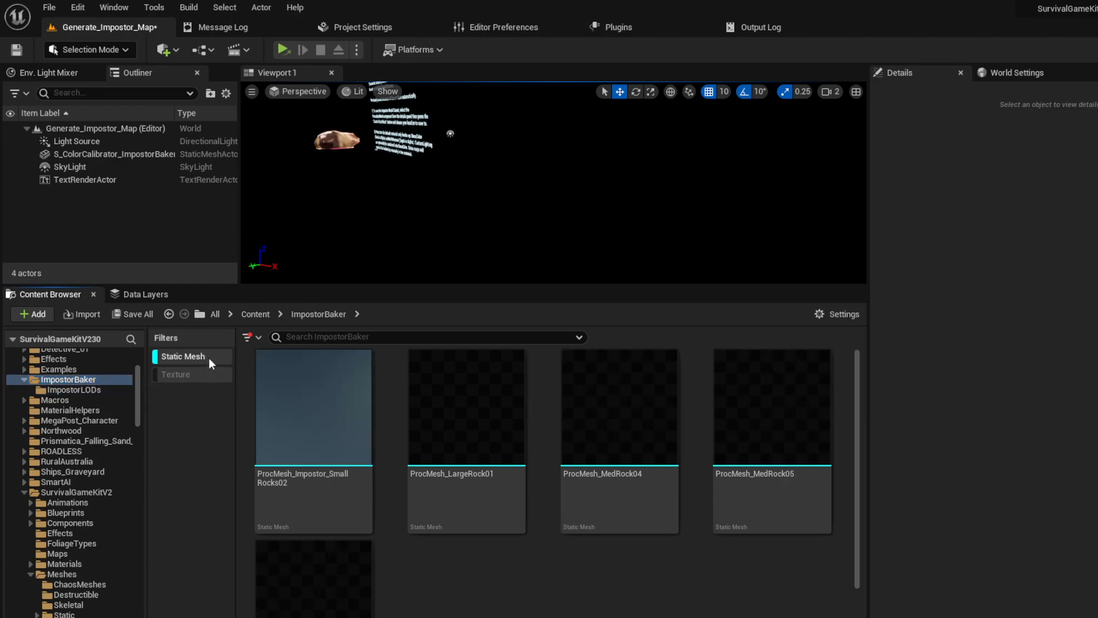
click(208, 357)
click(184, 361)
click(265, 415)
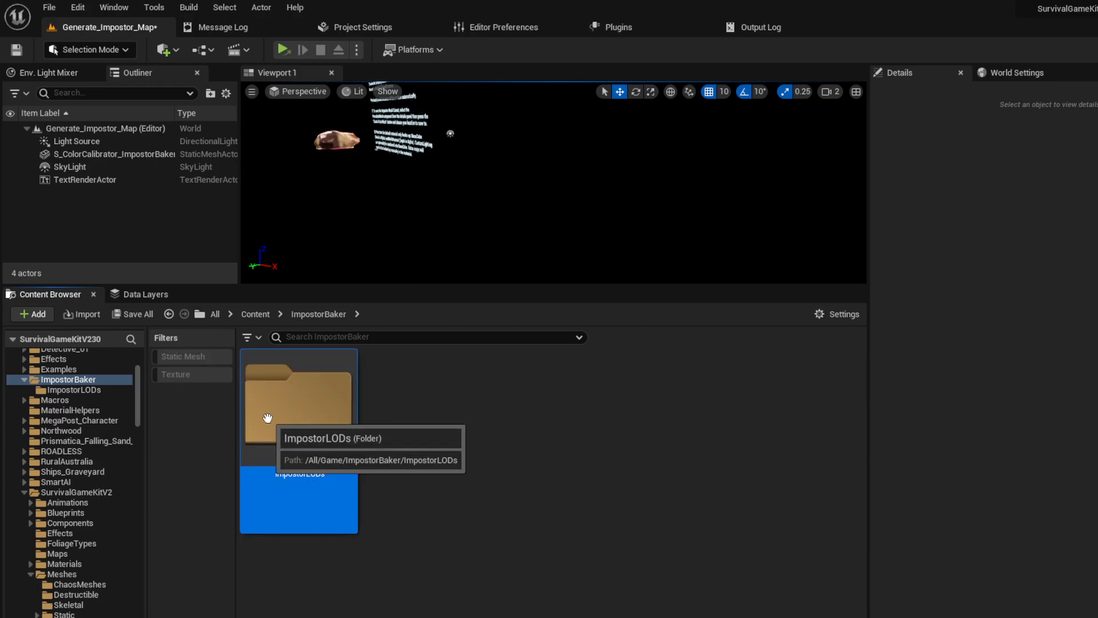
click(90, 389)
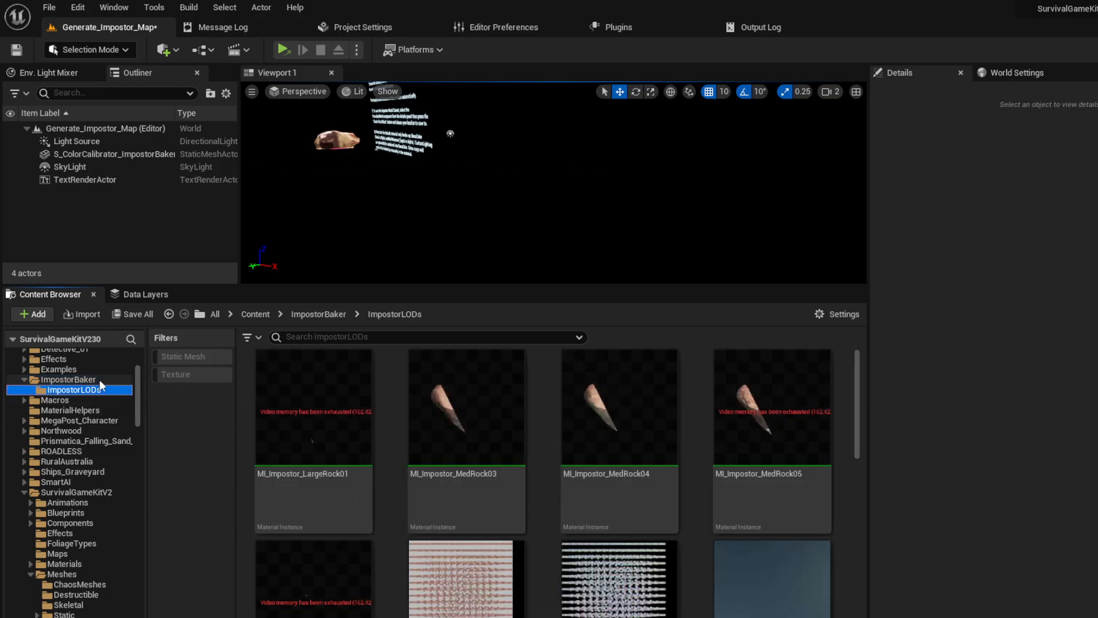
scroll(73, 534, down, 5)
scroll(74, 545, down, 8)
scroll(64, 487, up, 2)
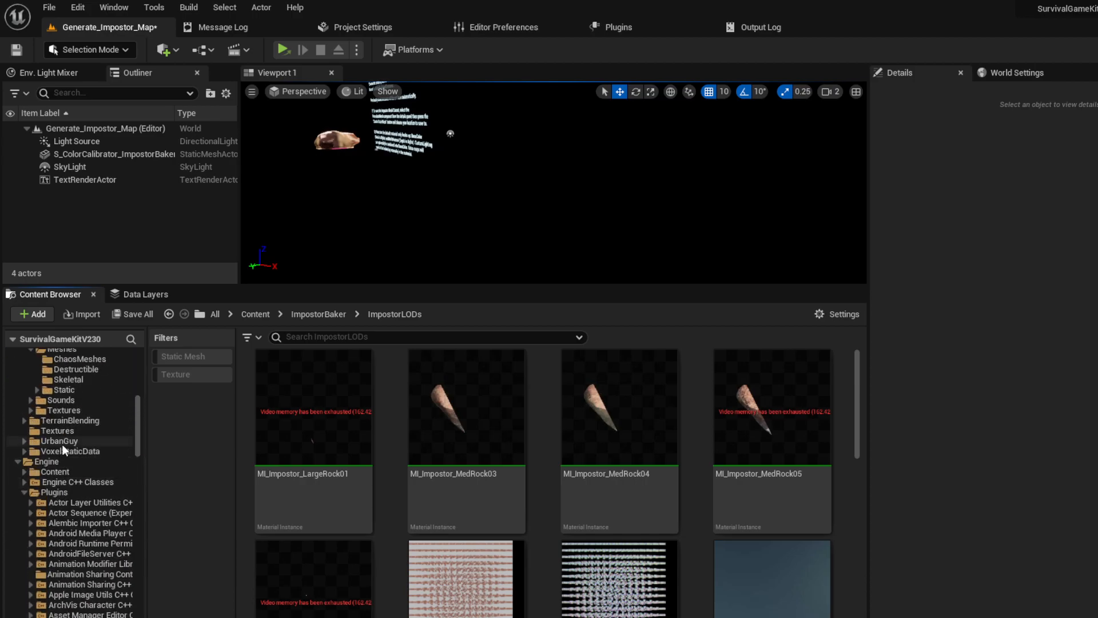
click(62, 462)
click(323, 337)
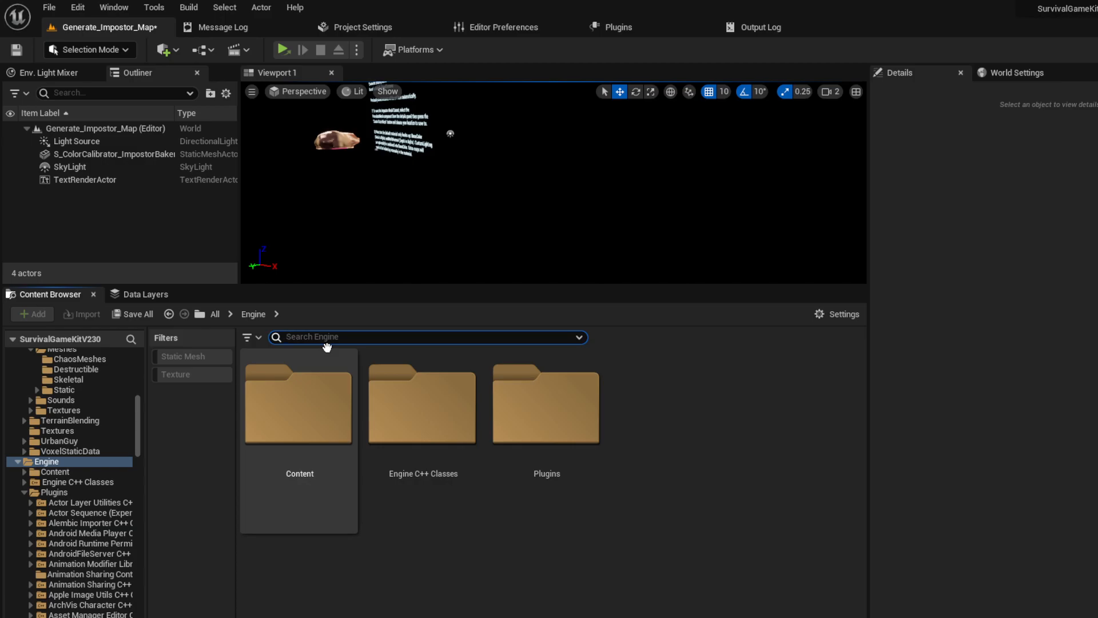
text(g)
key(BackSpace)
- Return to the ImpostorLODs folder and filter its contents to static meshes
scroll(91, 451, up, 5)
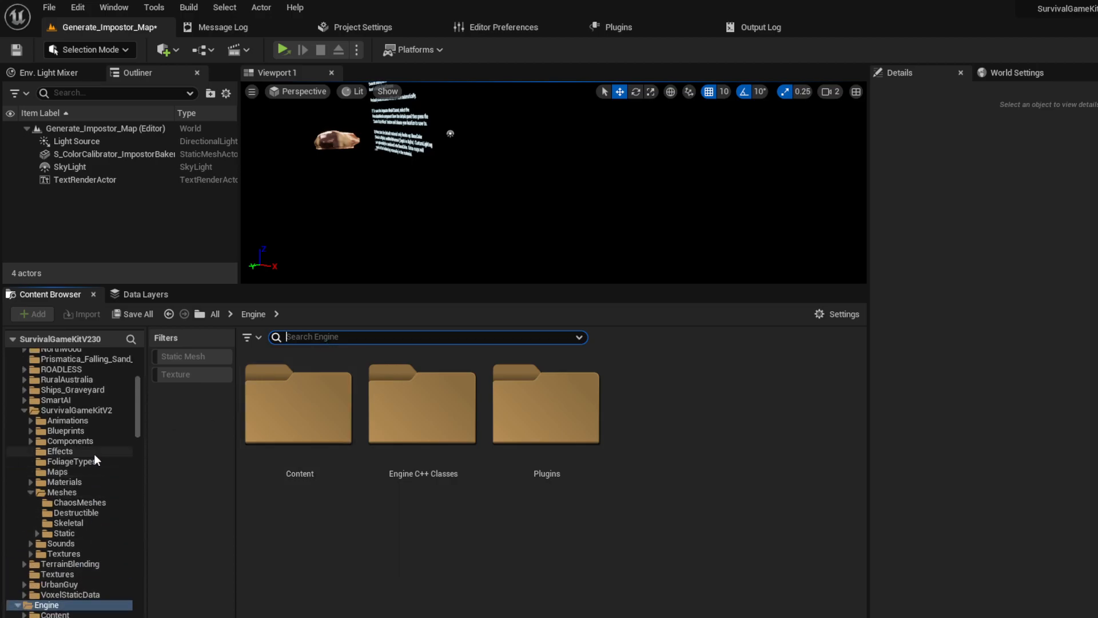
click(23, 410)
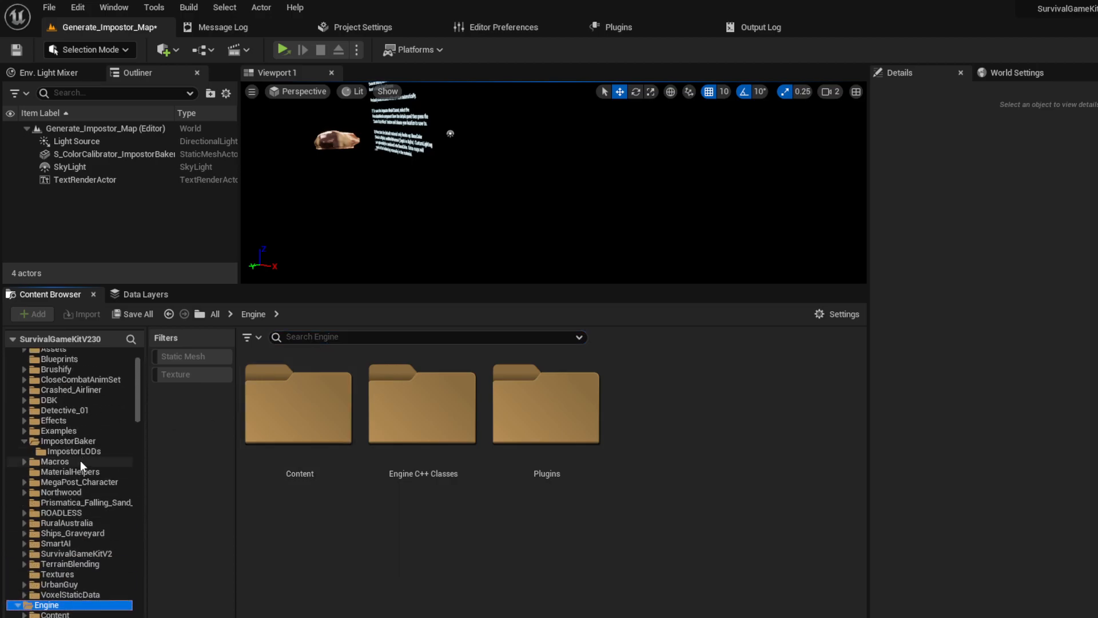
scroll(81, 459, up, 2)
click(74, 508)
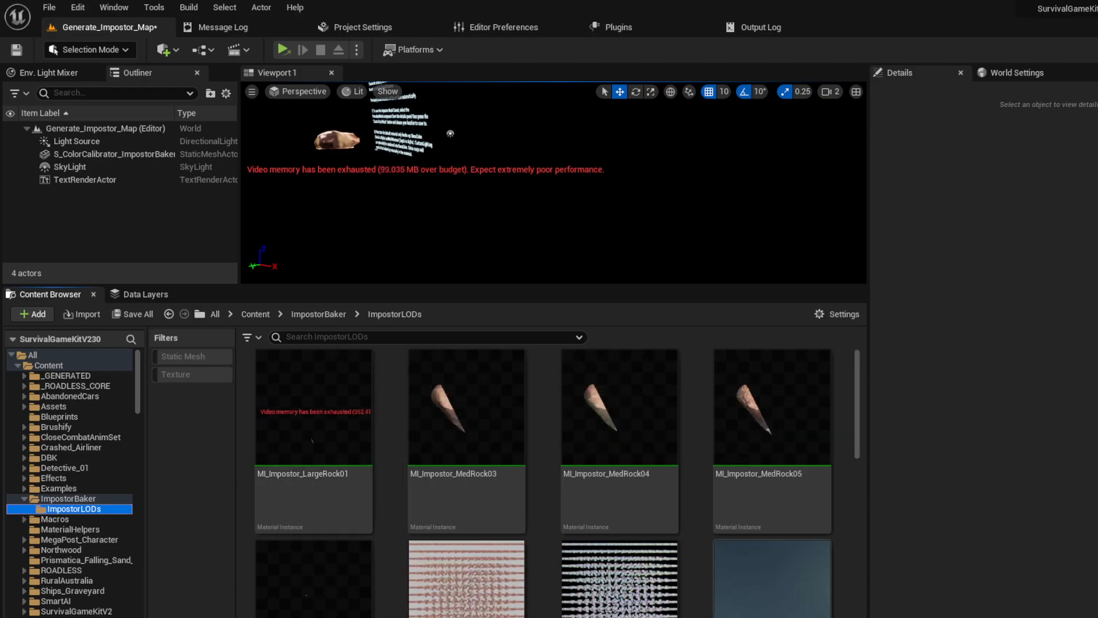
click(306, 481)
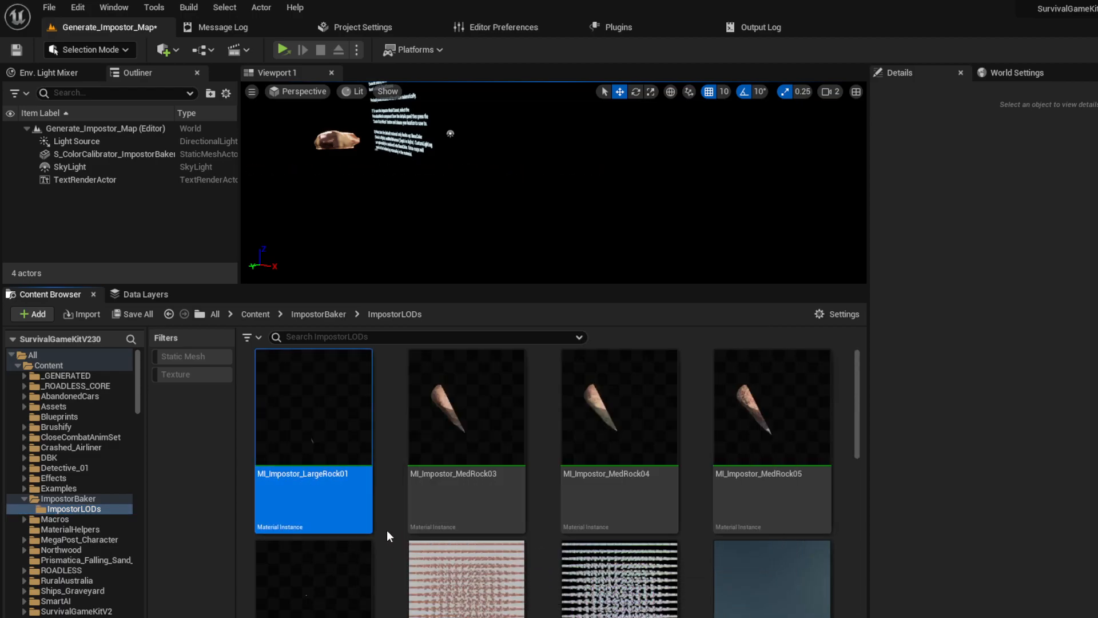
click(207, 357)
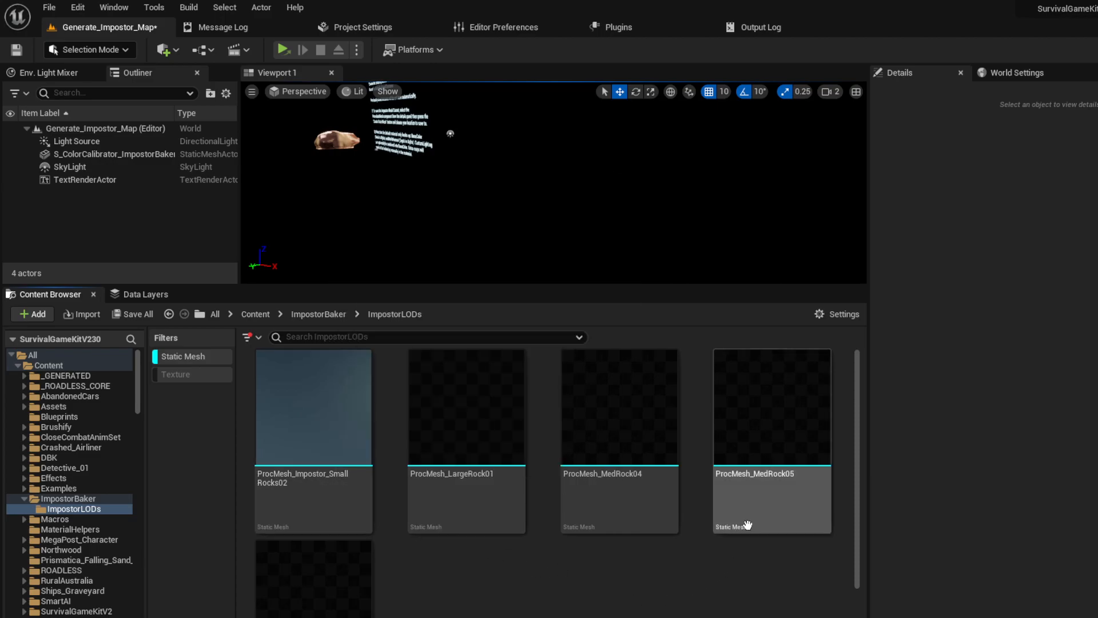
scroll(714, 559, down, 1)
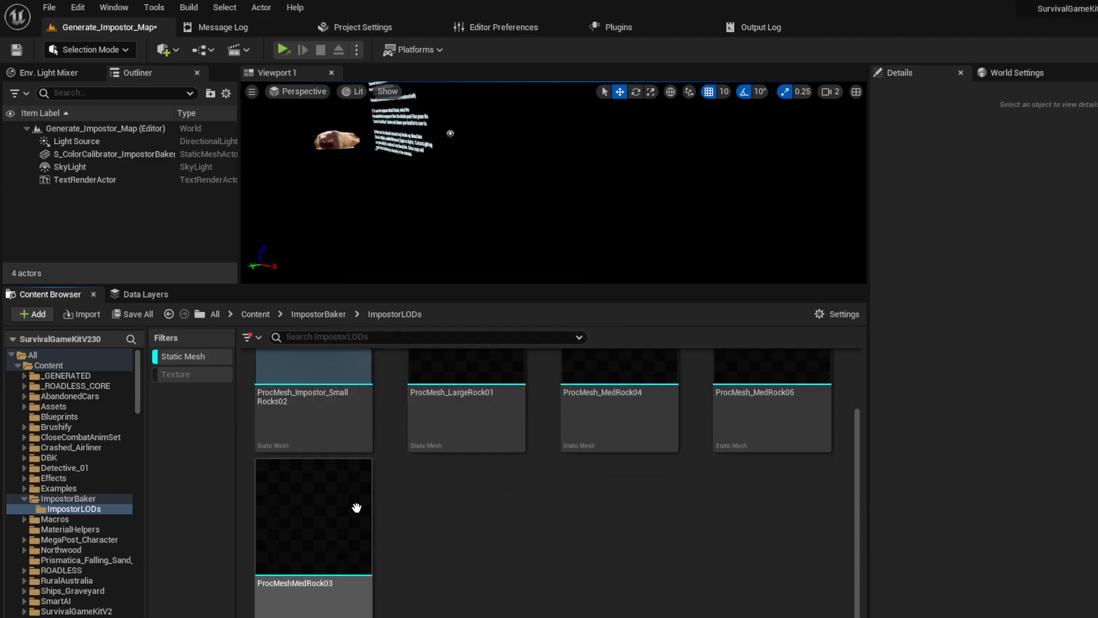
- Open the ProcMesh_LargeRock01 static mesh and shrink its editor window so the content browser stays reachable
scroll(626, 592, up, 1)
click(509, 499)
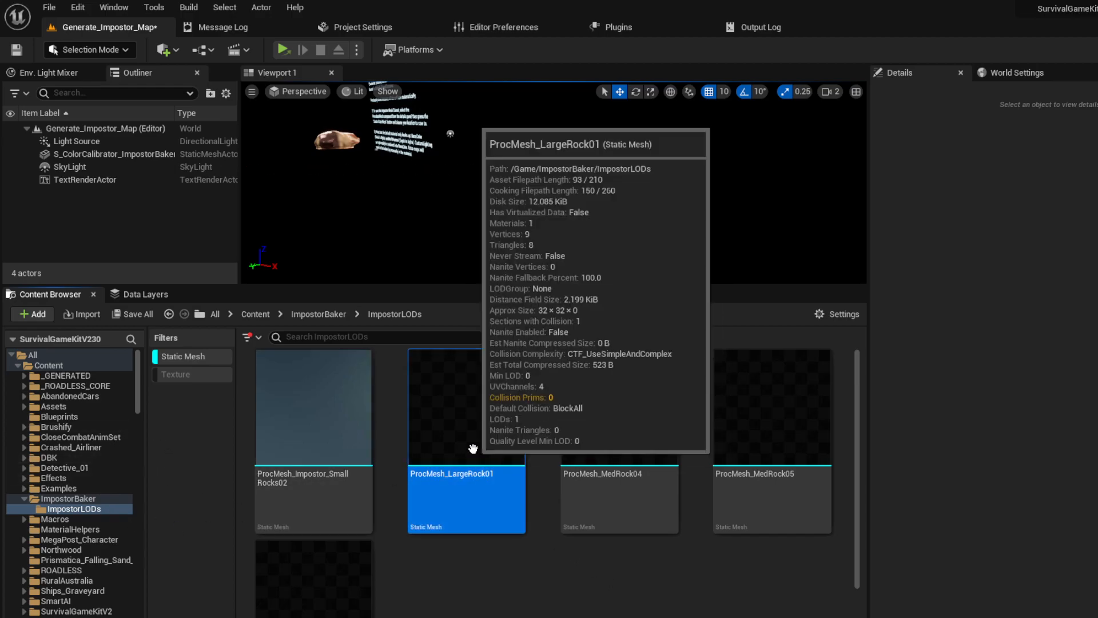
double_click(474, 450)
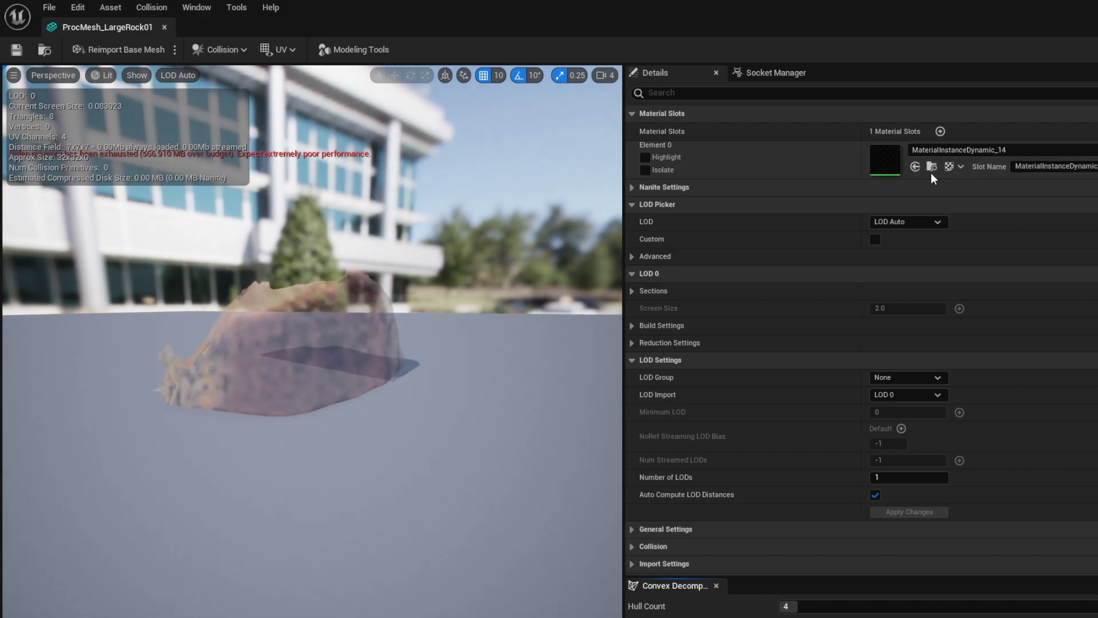
double_click(479, 26)
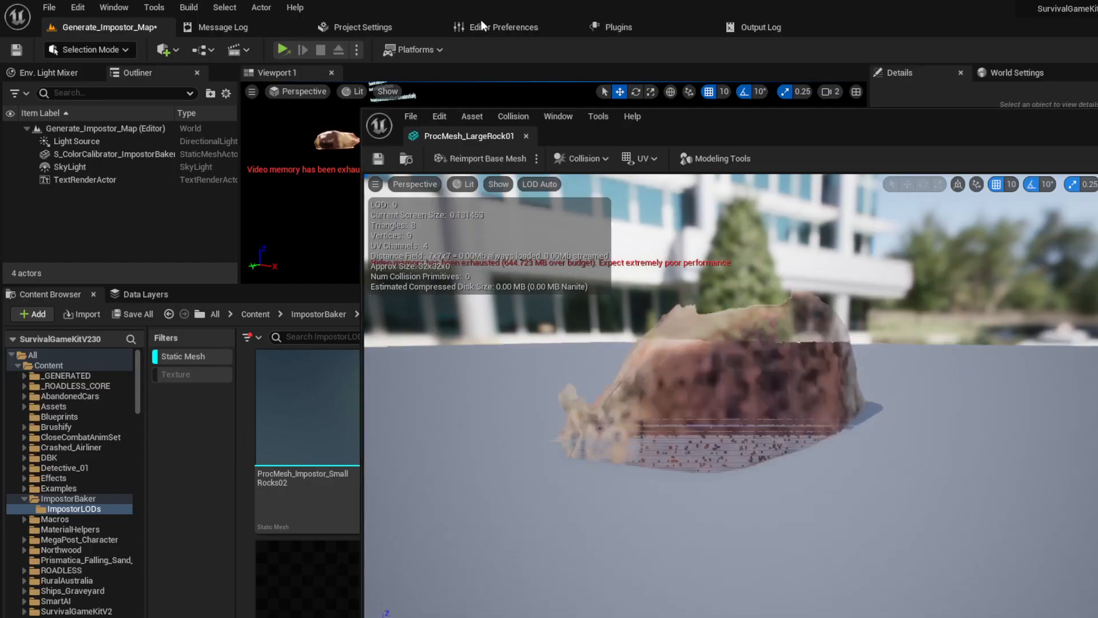
- Assign the MI_Impostor_LargeRock01 material instance to ProcMesh_LargeRock01's Element 0 slot, then save and close the mesh
click(72, 507)
click(210, 359)
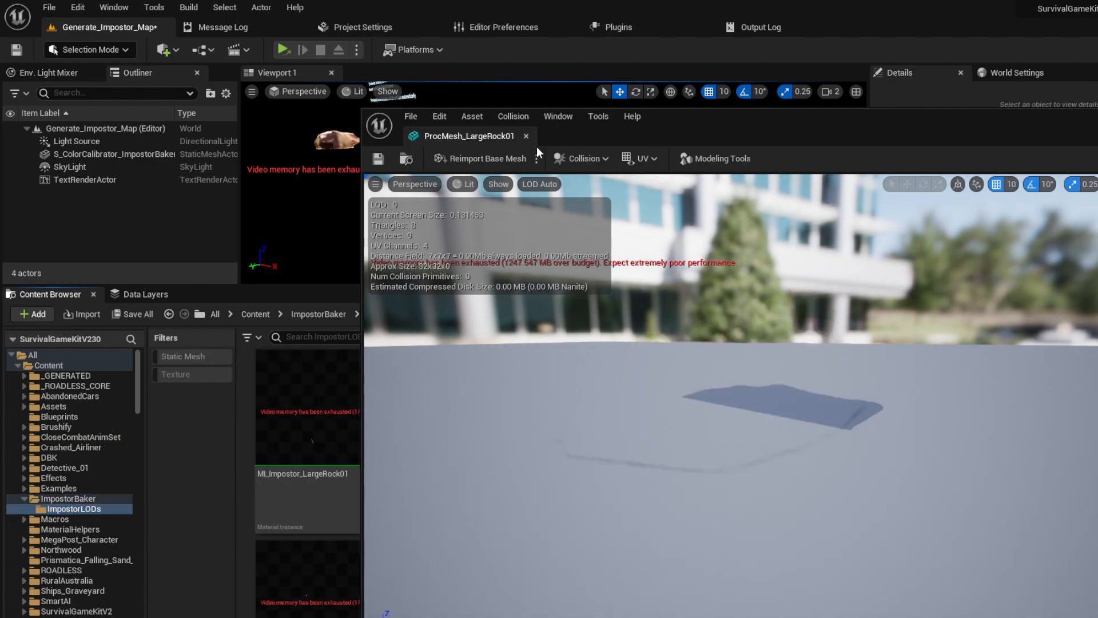
drag(609, 131, 961, 196)
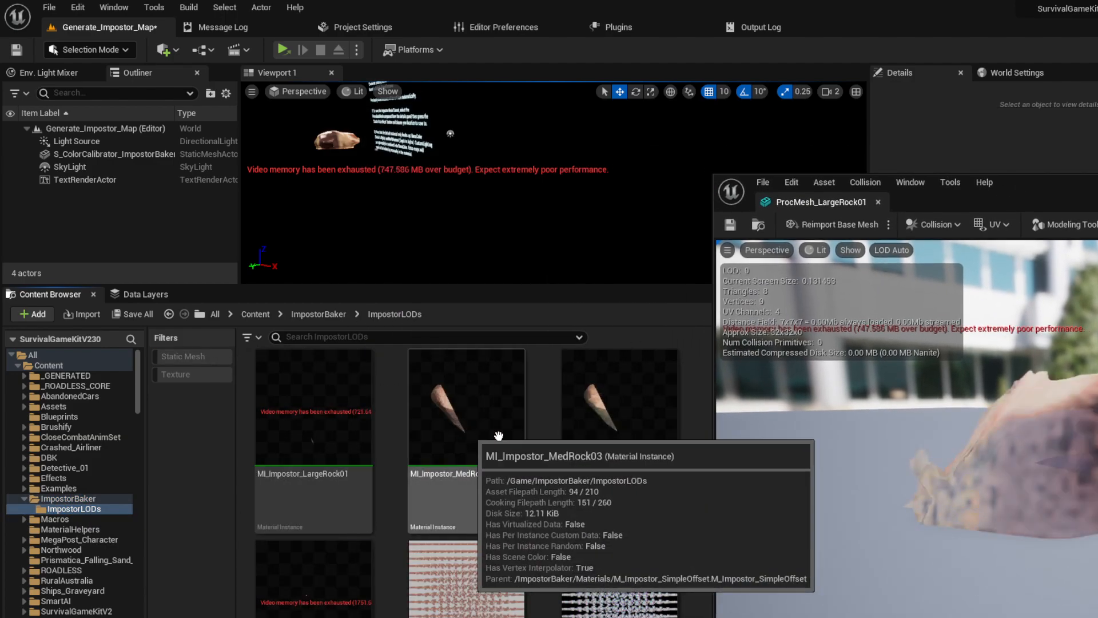
drag(1050, 202, 783, 227)
scroll(249, 554, down, 1)
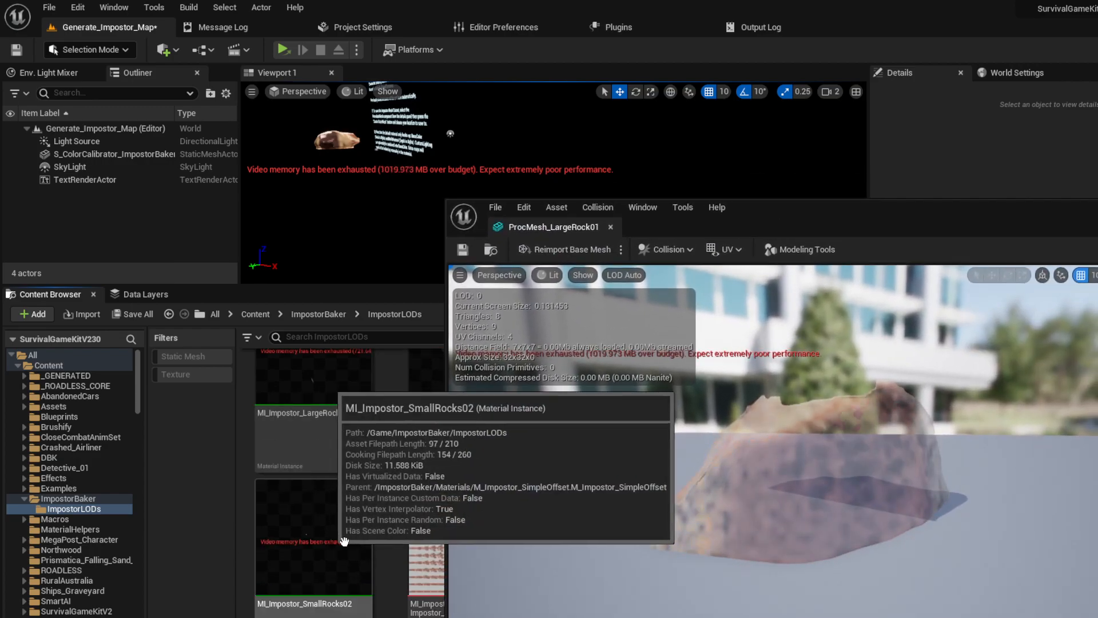
click(314, 435)
drag(939, 218, 505, 122)
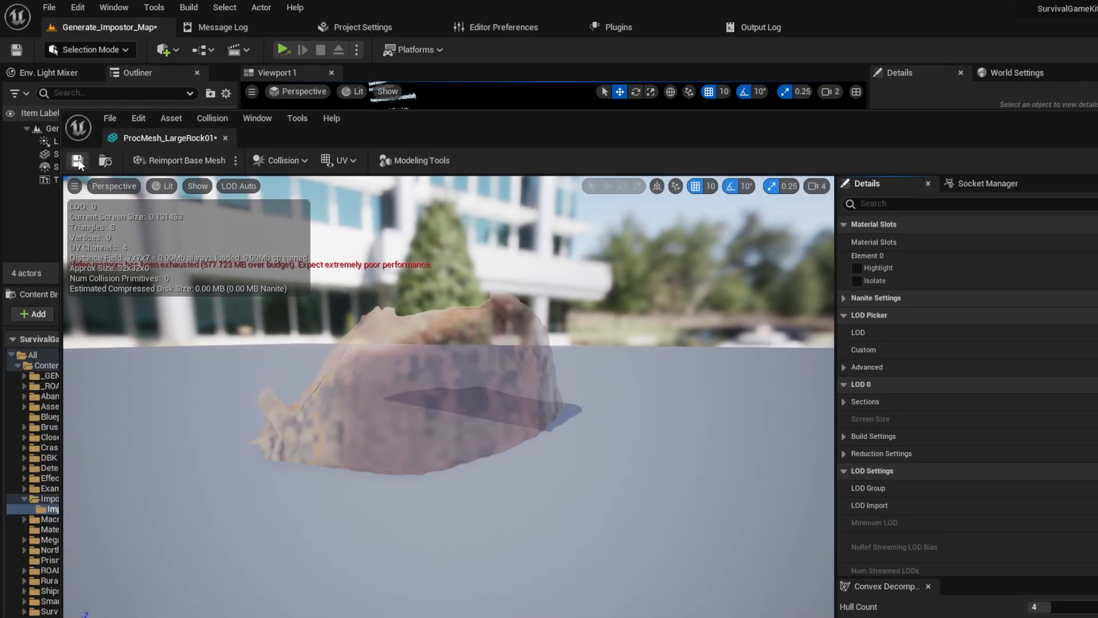
click(226, 138)
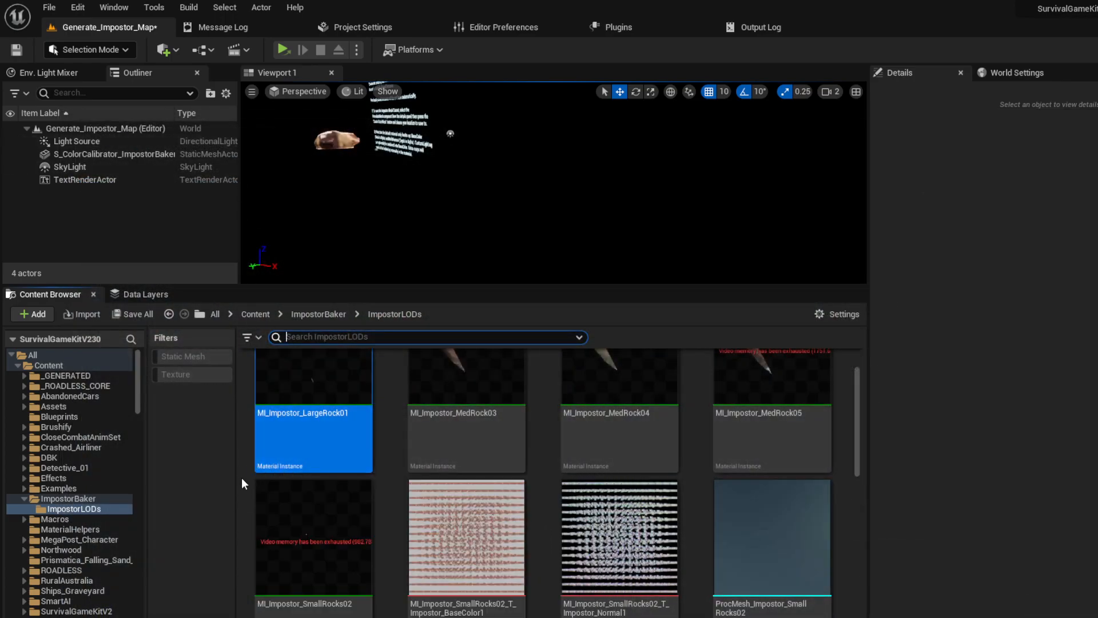
- Locate the material used by the S_ColorCalibrator_ImpostorBaker rock and open 1k_Sandstone_NoTess for editing
click(333, 139)
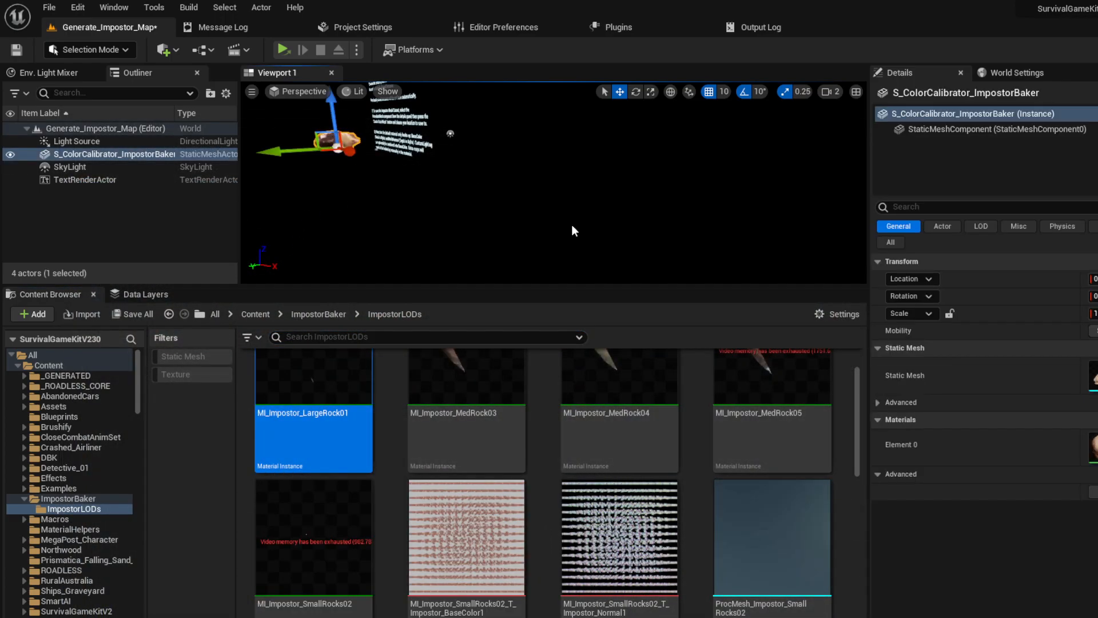
click(1096, 454)
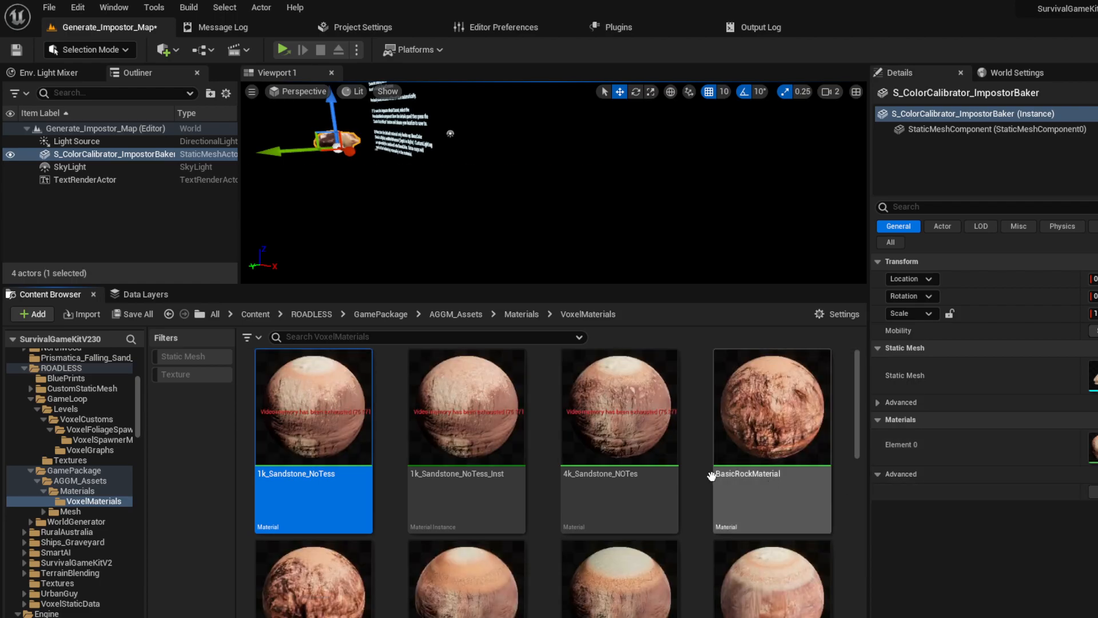
double_click(332, 396)
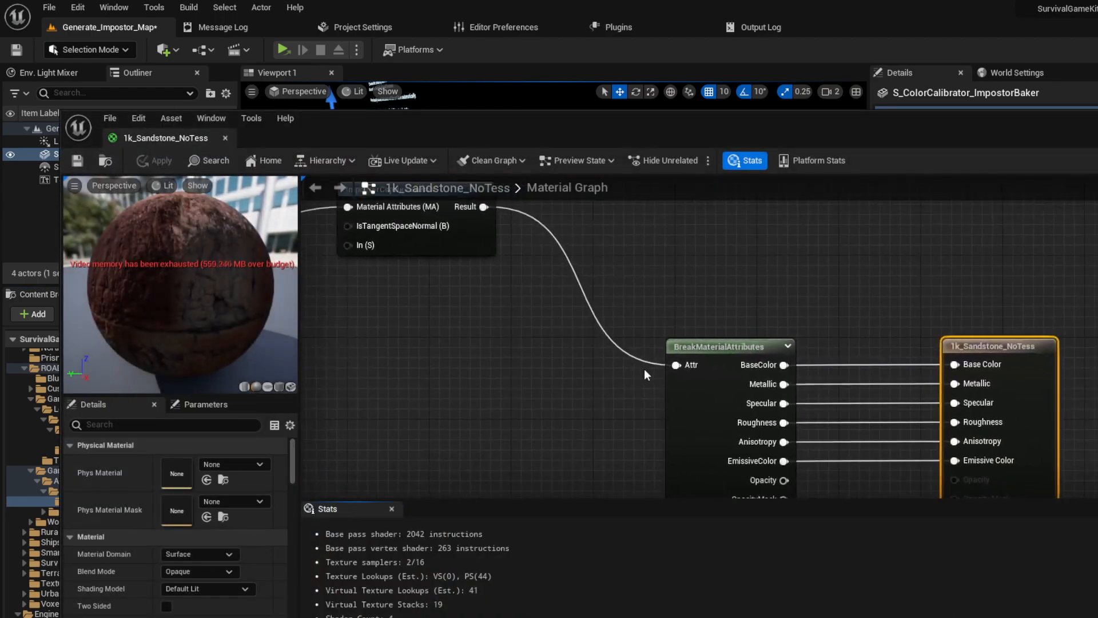
- Wire the upstream material attributes directly into BreakMaterialAttributes, delete the ImposterCaptureSwitch node, and save and close 1k_Sandstone_NoTess
right_drag(478, 338, 799, 342)
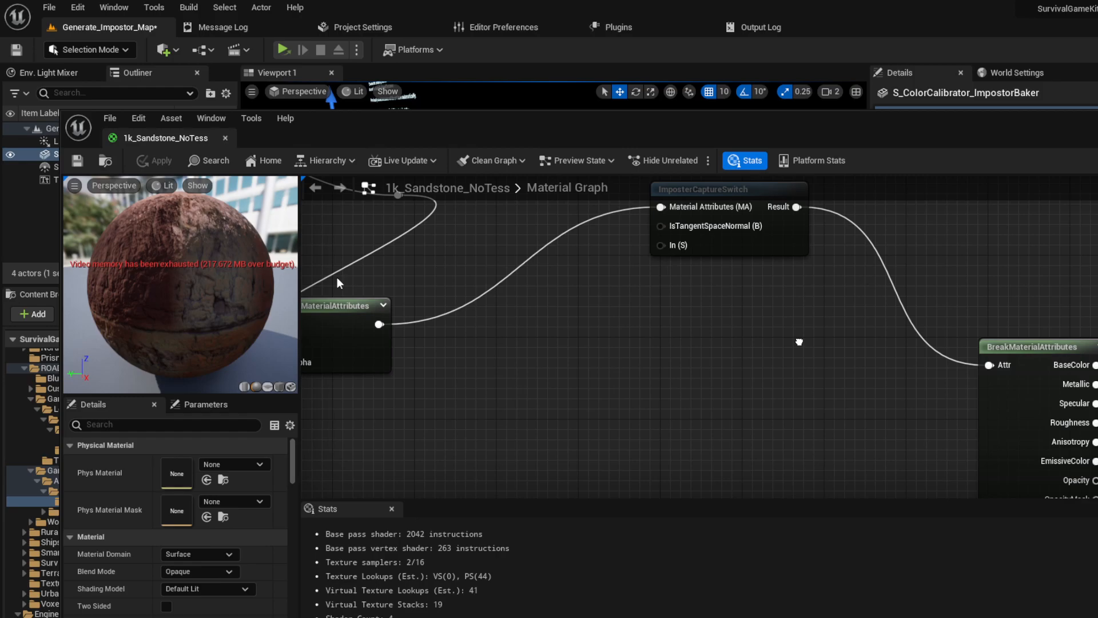
drag(715, 243, 622, 286)
drag(379, 324, 988, 364)
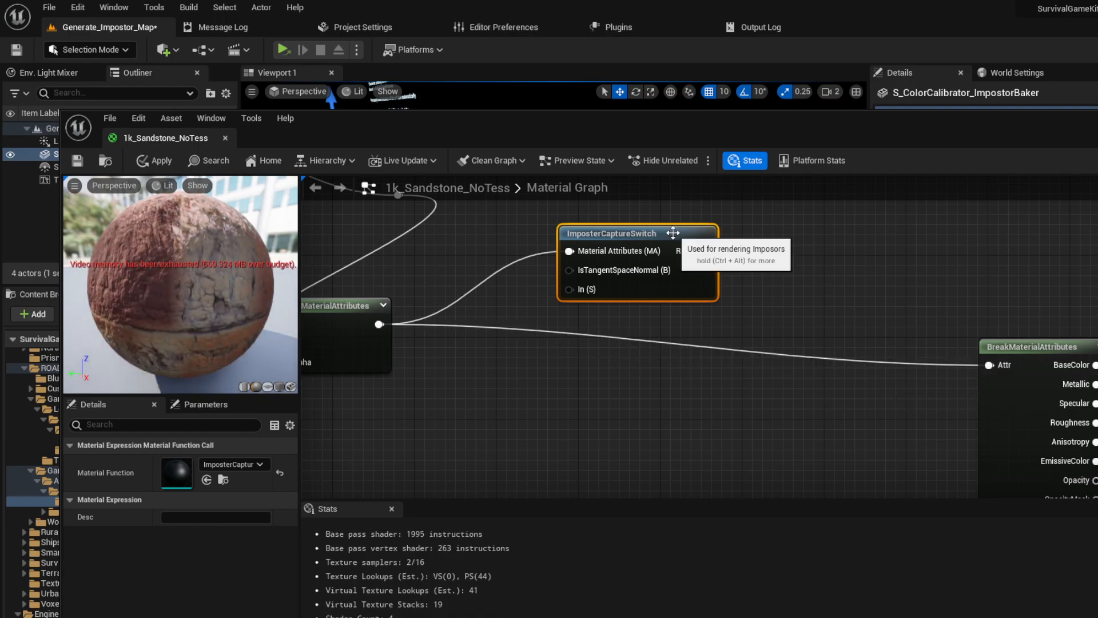
key(Delete)
click(77, 163)
click(223, 138)
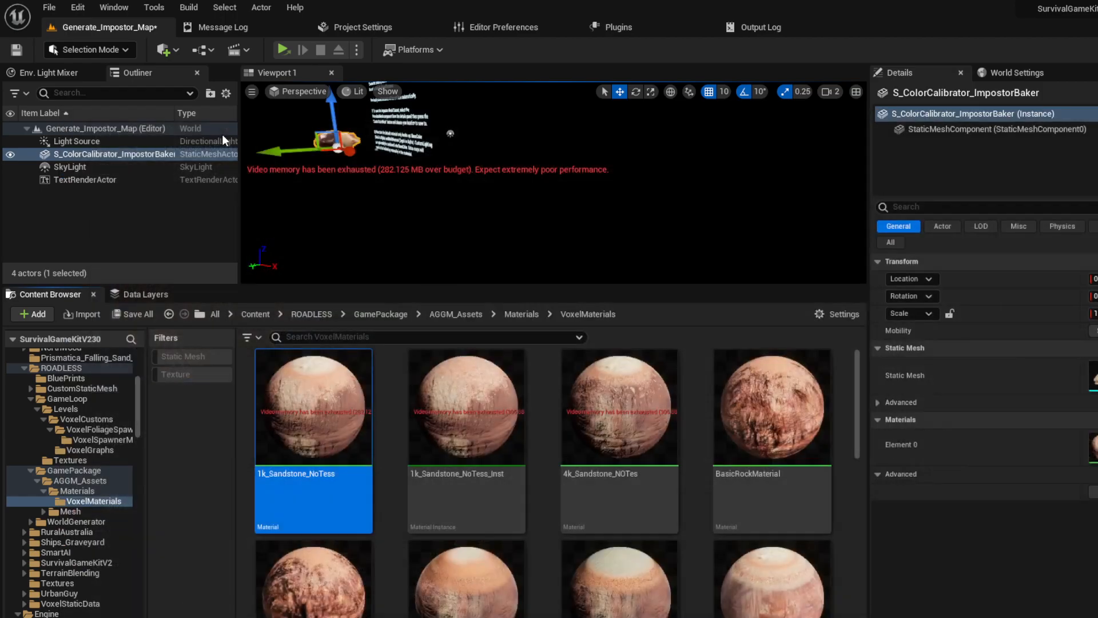
- Load the ImposterEmptyMap level from the _GENERATED folder without saving Generate_Impostor_Map, and enlarge the viewport
click(50, 7)
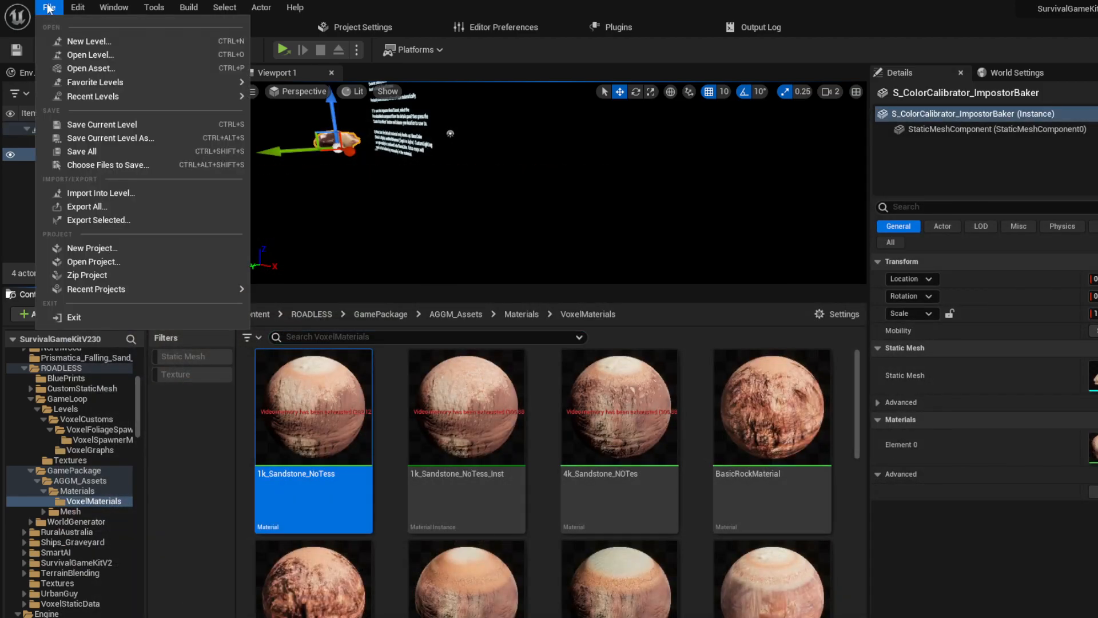
click(56, 45)
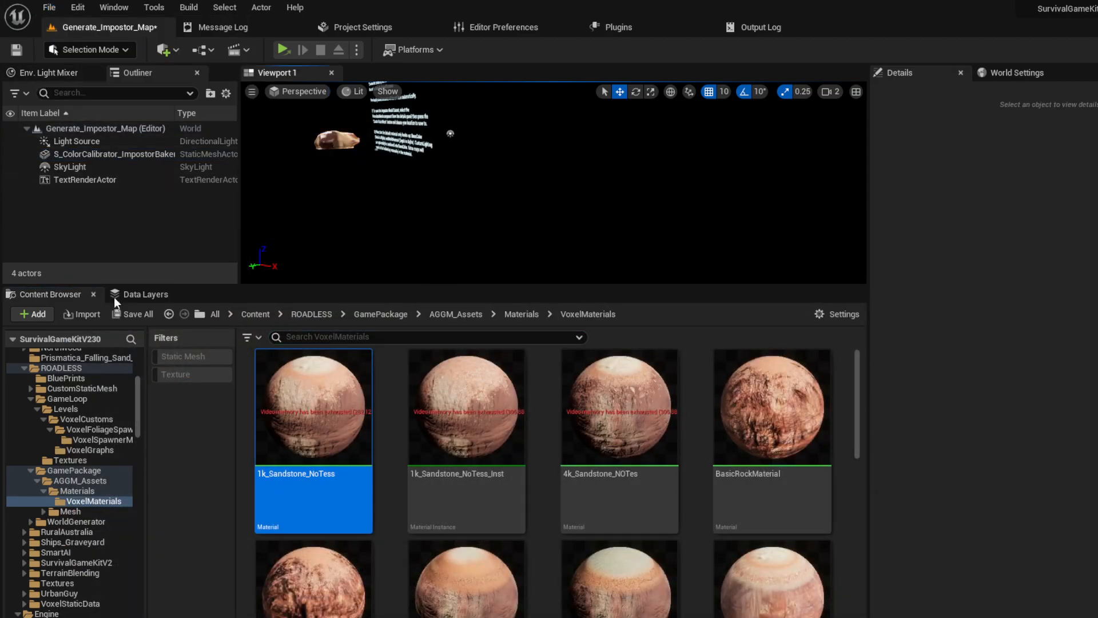
drag(134, 372, 139, 350)
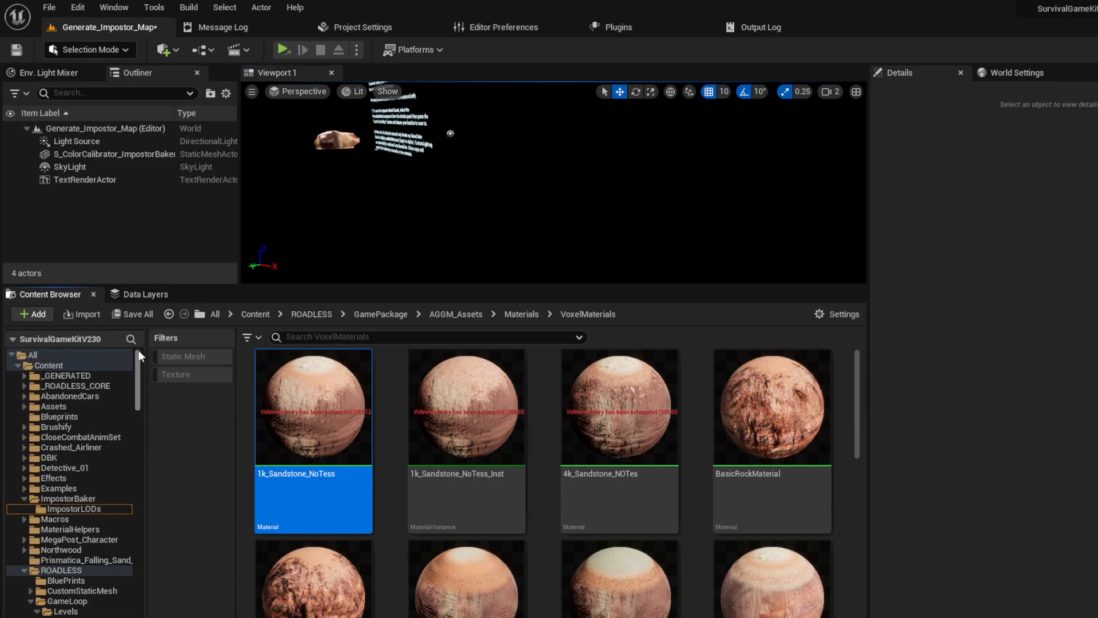
click(63, 374)
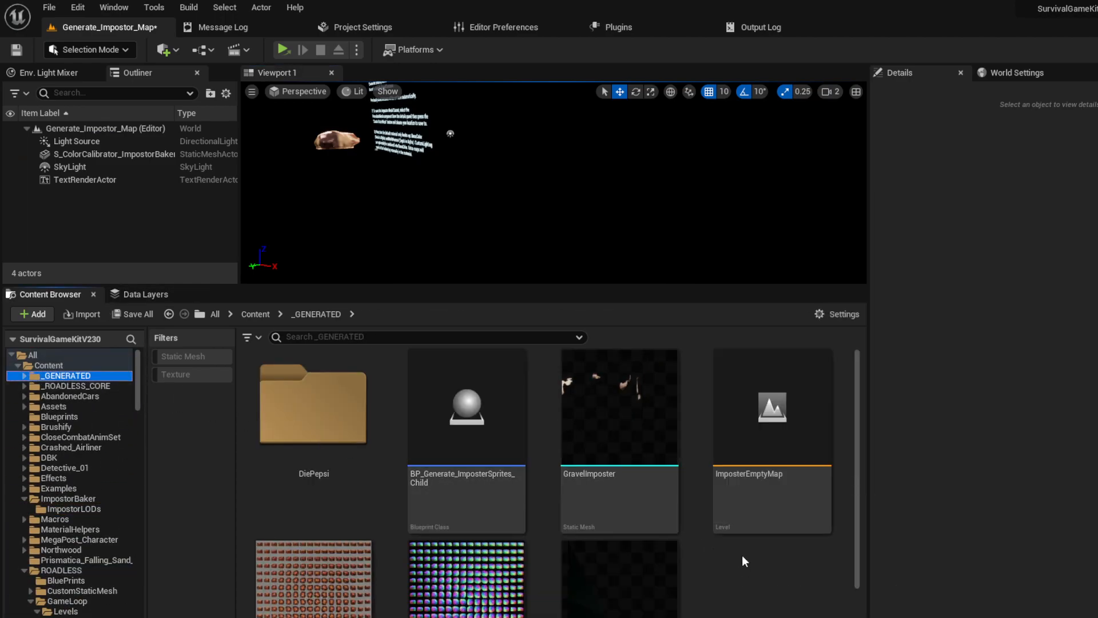
scroll(695, 547, down, 3)
scroll(689, 540, up, 3)
double_click(789, 466)
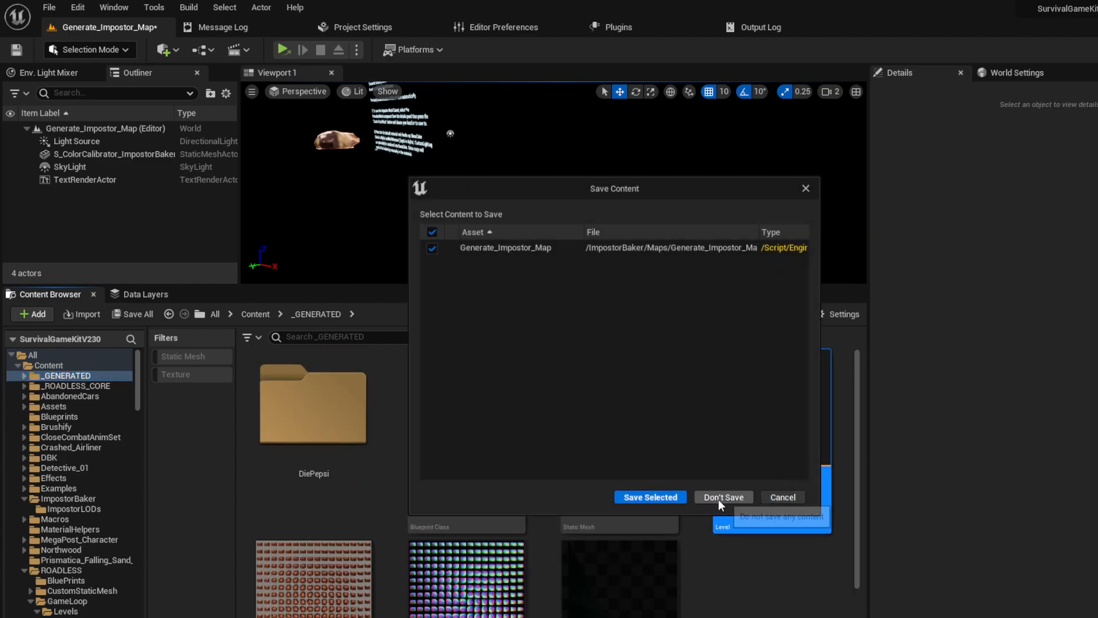
click(721, 497)
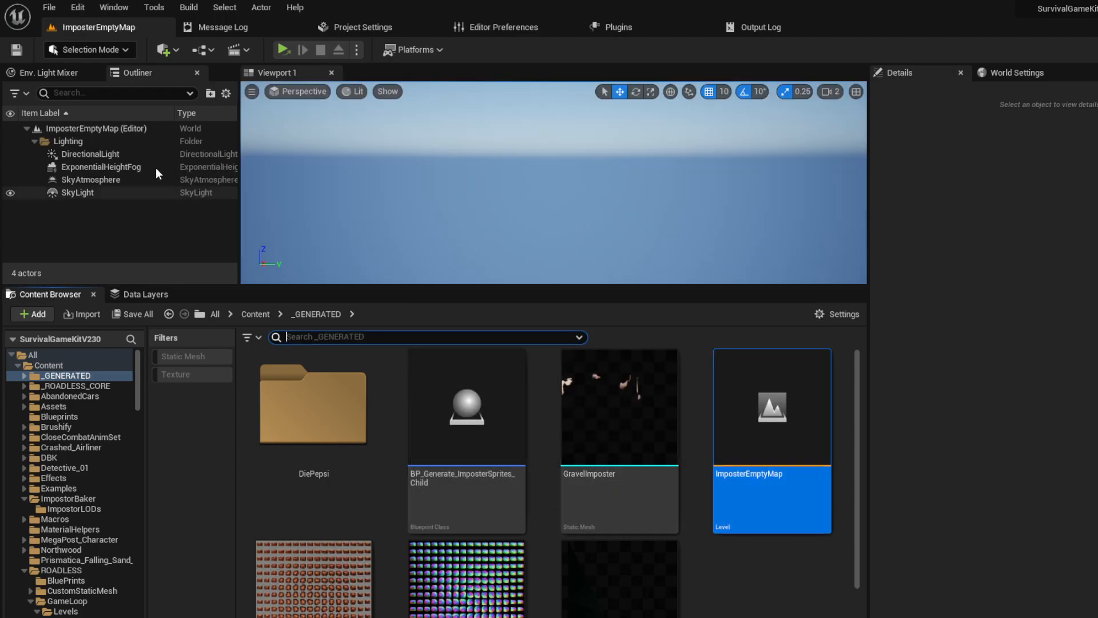
drag(627, 285, 632, 386)
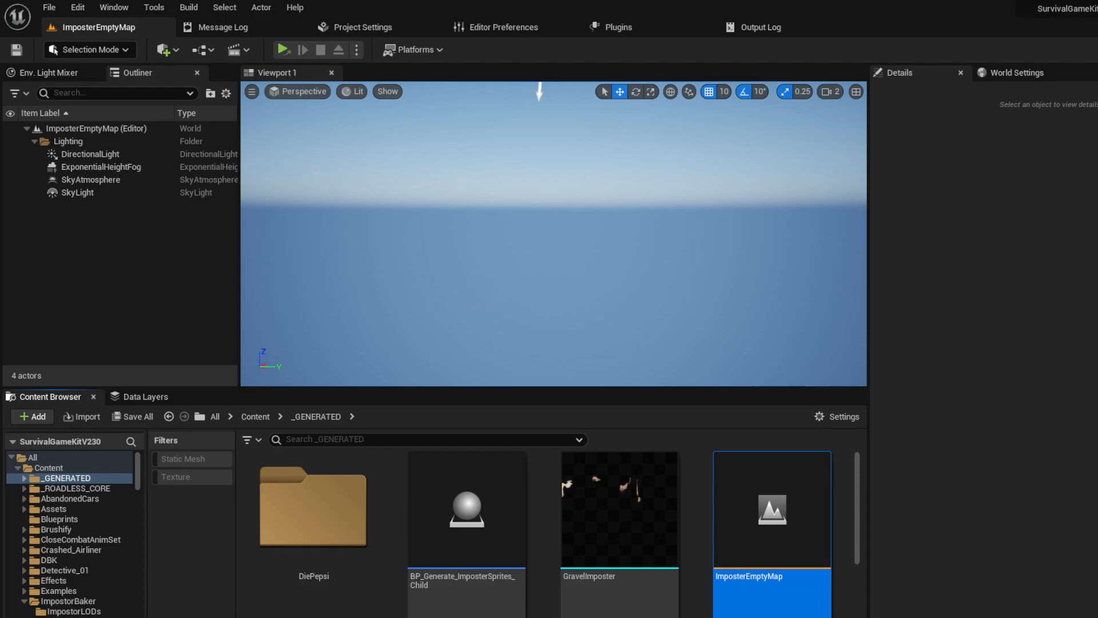
- Check the computer's CPU and memory usage in Task Manager, then close it
key(ctrl+shift+Escape)
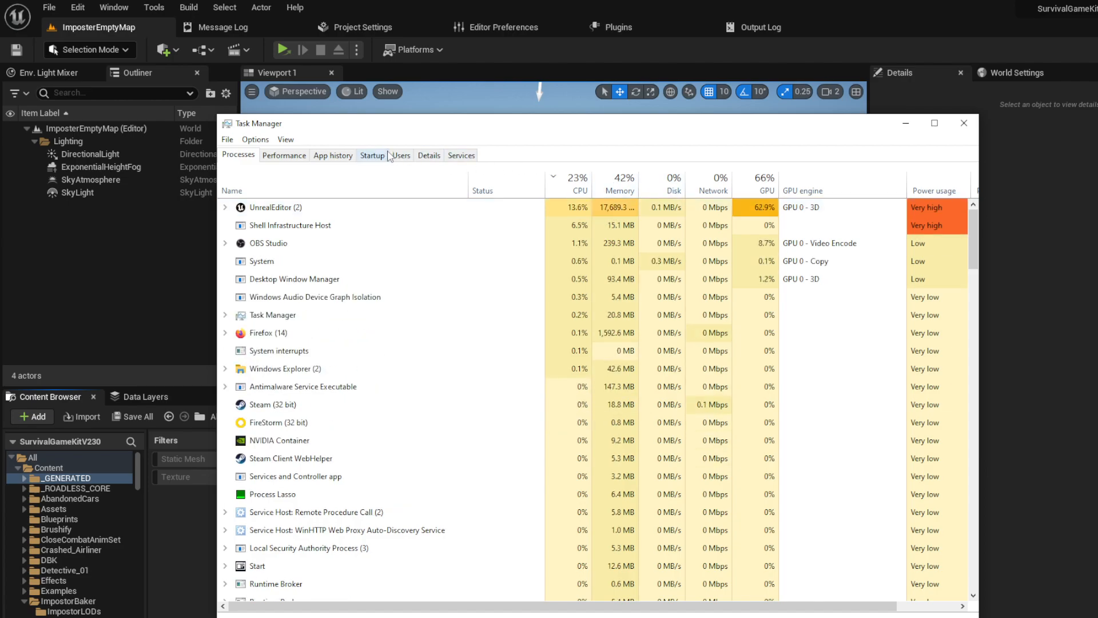
click(284, 155)
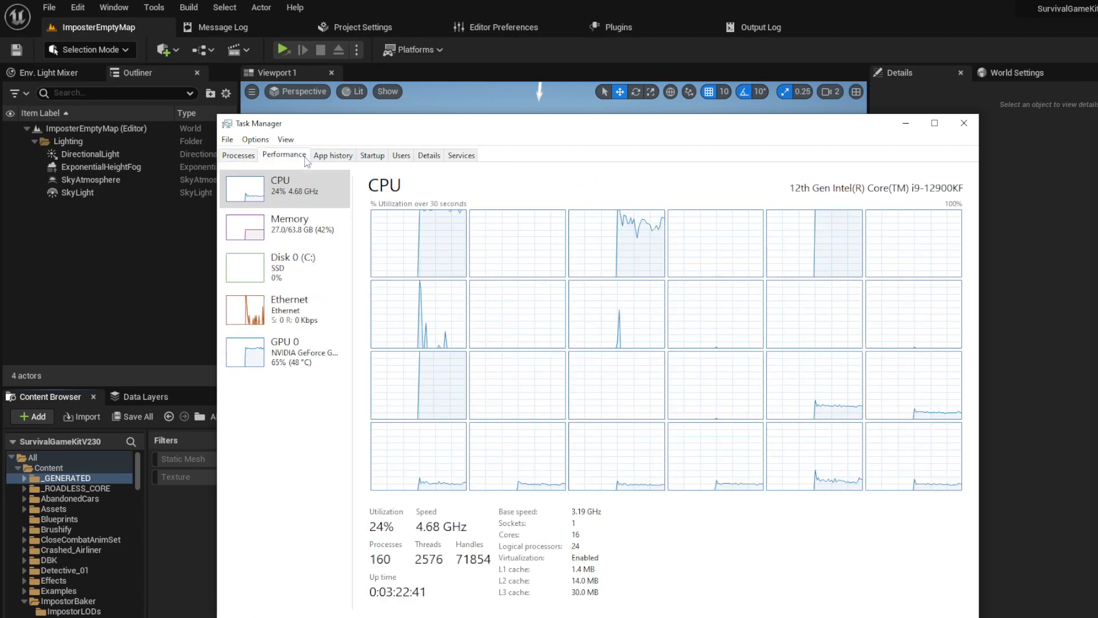
click(283, 227)
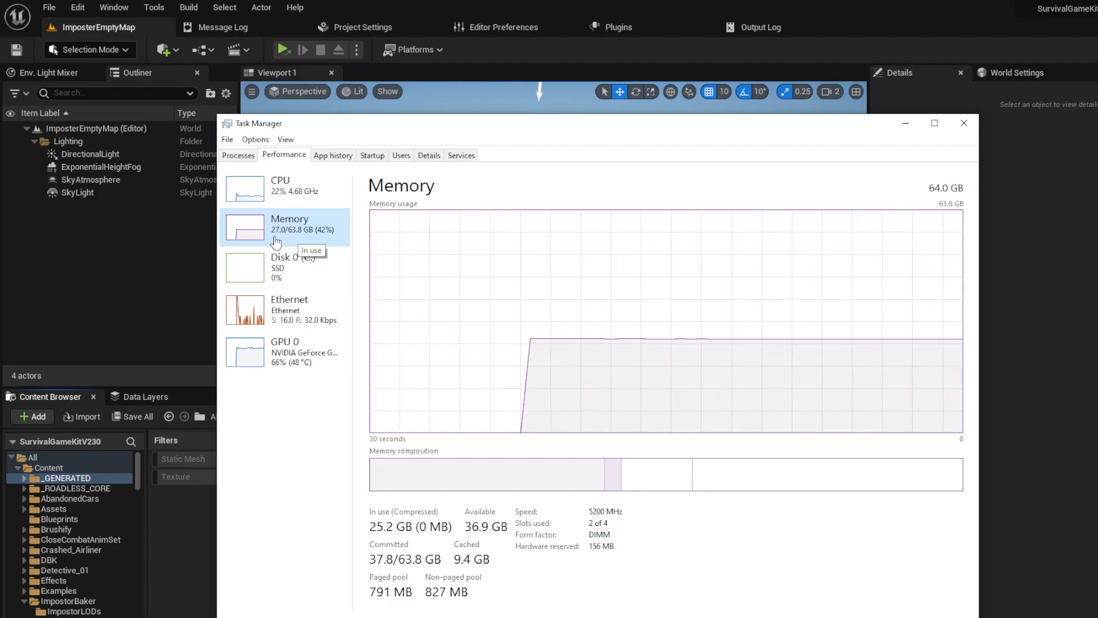
click(964, 123)
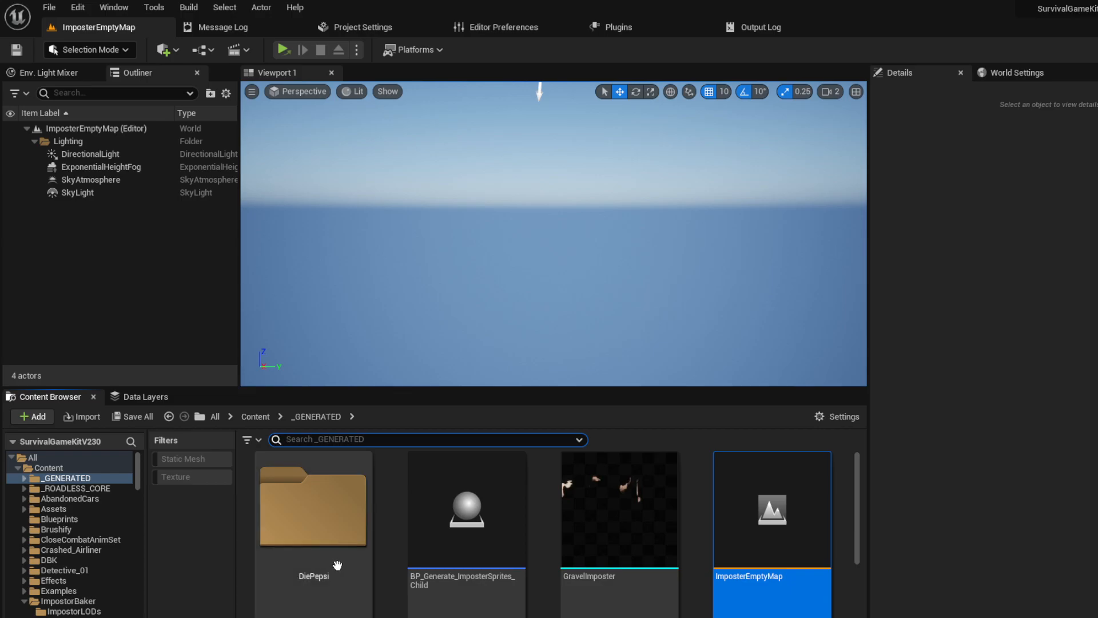
- Filter the ImpostorLODs folder to static meshes and open ProcMesh_LargeRock01
click(76, 610)
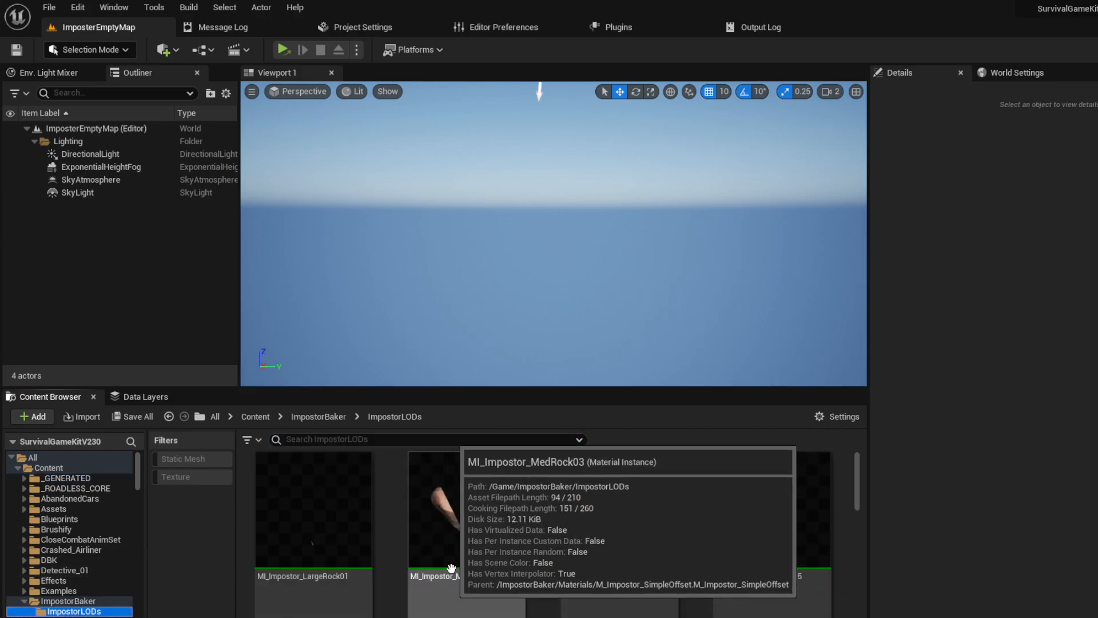
drag(421, 389, 432, 239)
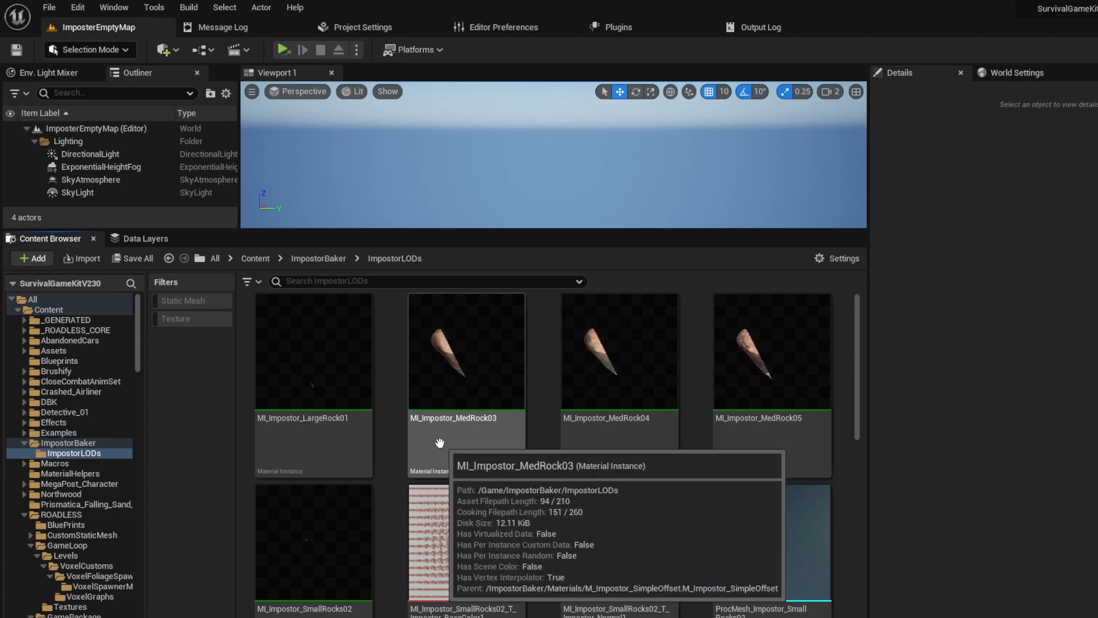
scroll(688, 605, down, 3)
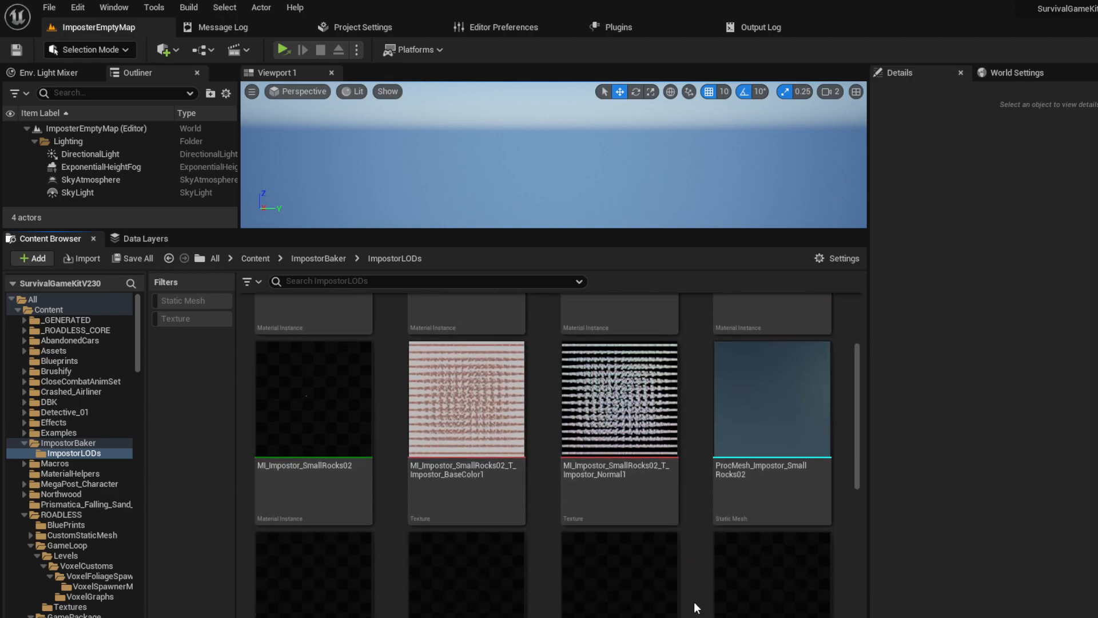
click(202, 300)
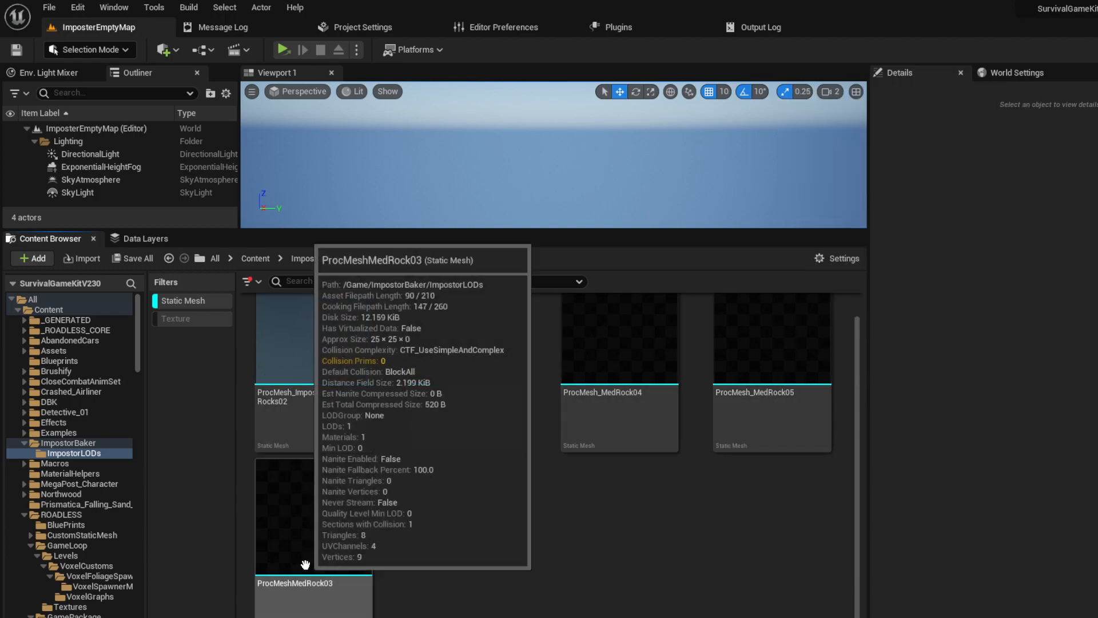
scroll(569, 578, up, 1)
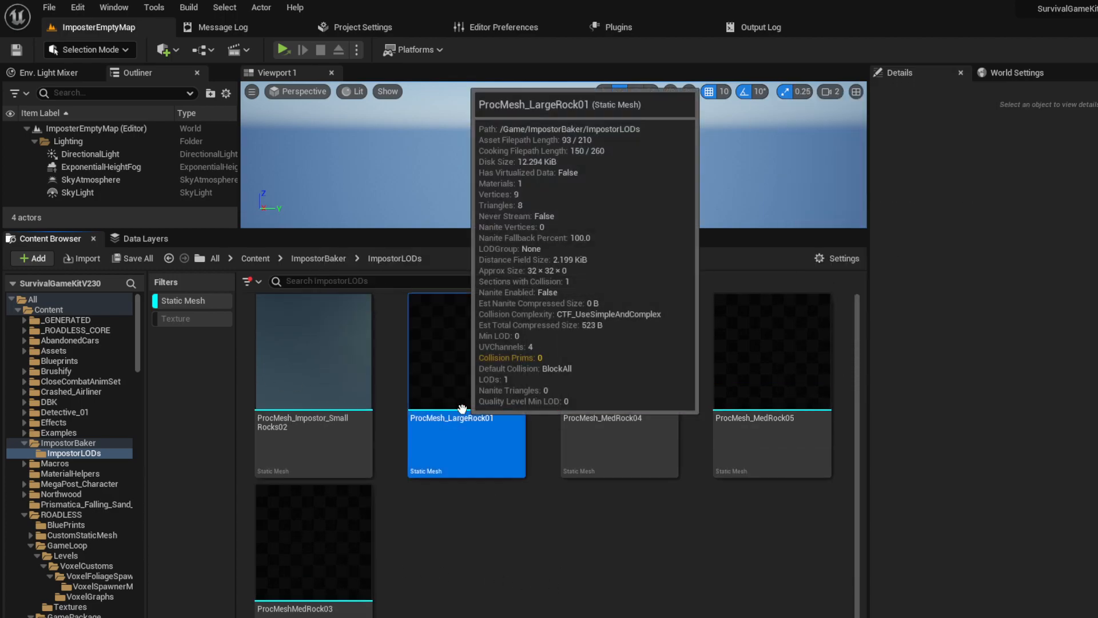
click(462, 409)
double_click(481, 389)
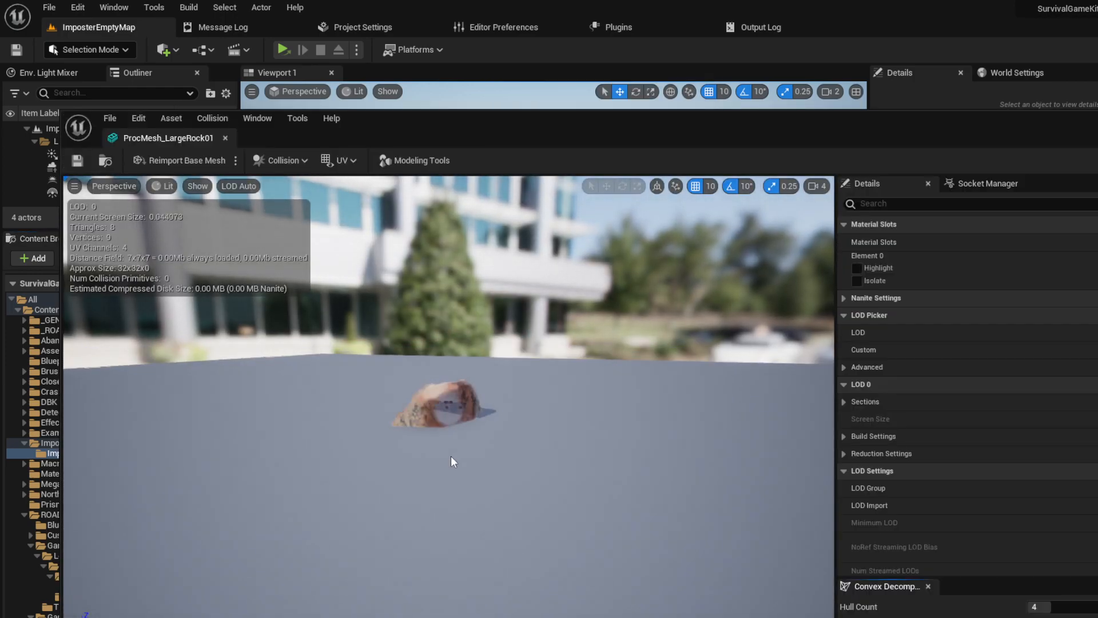
- Switch the mesh preview to the Wireframe view mode and examine the impostor's geometry up close
click(197, 186)
mouse_move(148, 189)
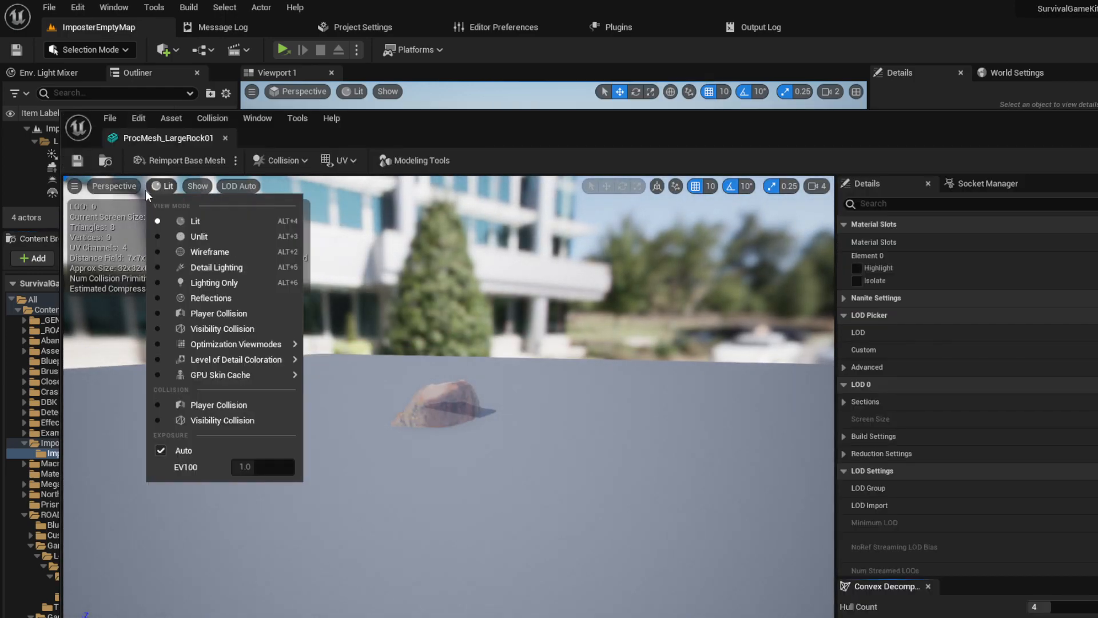
click(195, 251)
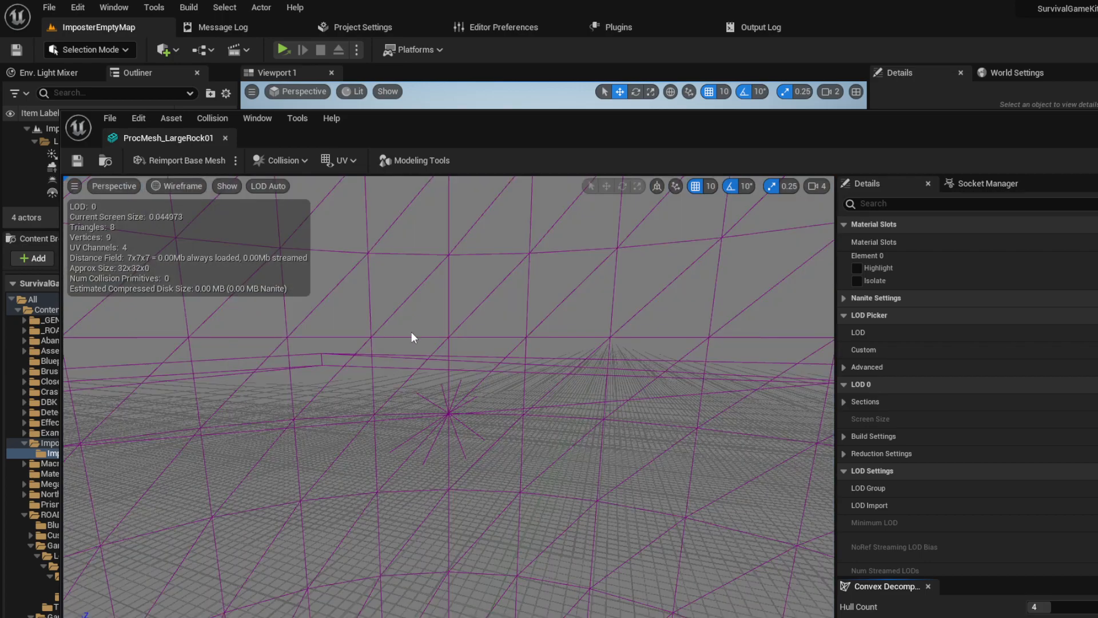
key(w)
right_drag(467, 382, 592, 366)
key(s)
key(w)
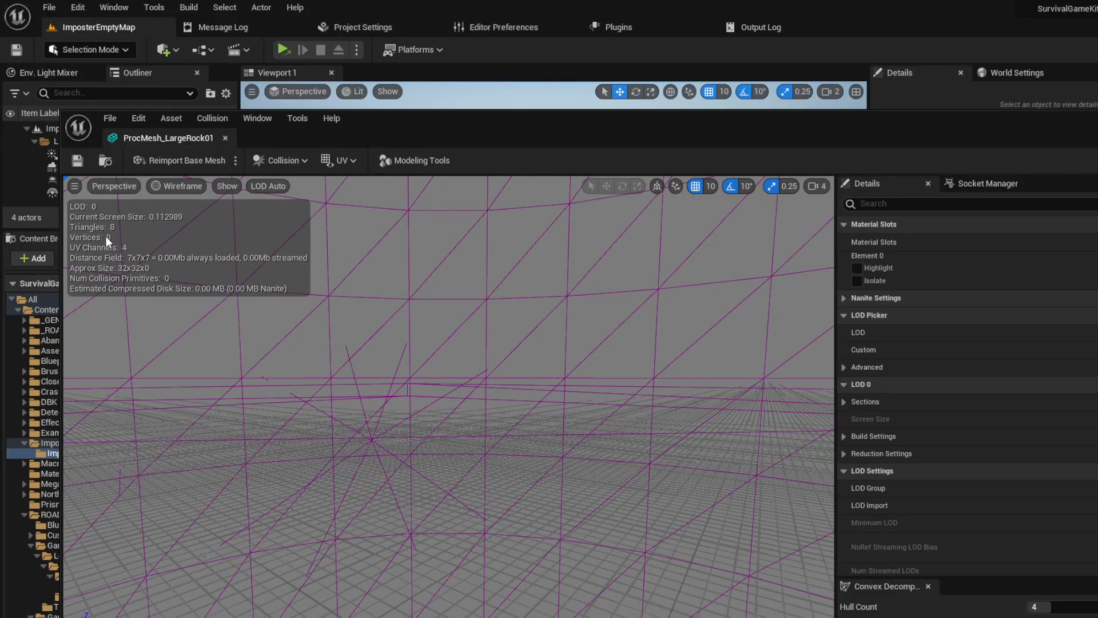
- Switch the mesh preview back to the Lit view mode, examine the impostor rock from farther away, and close the mesh
click(257, 186)
click(229, 187)
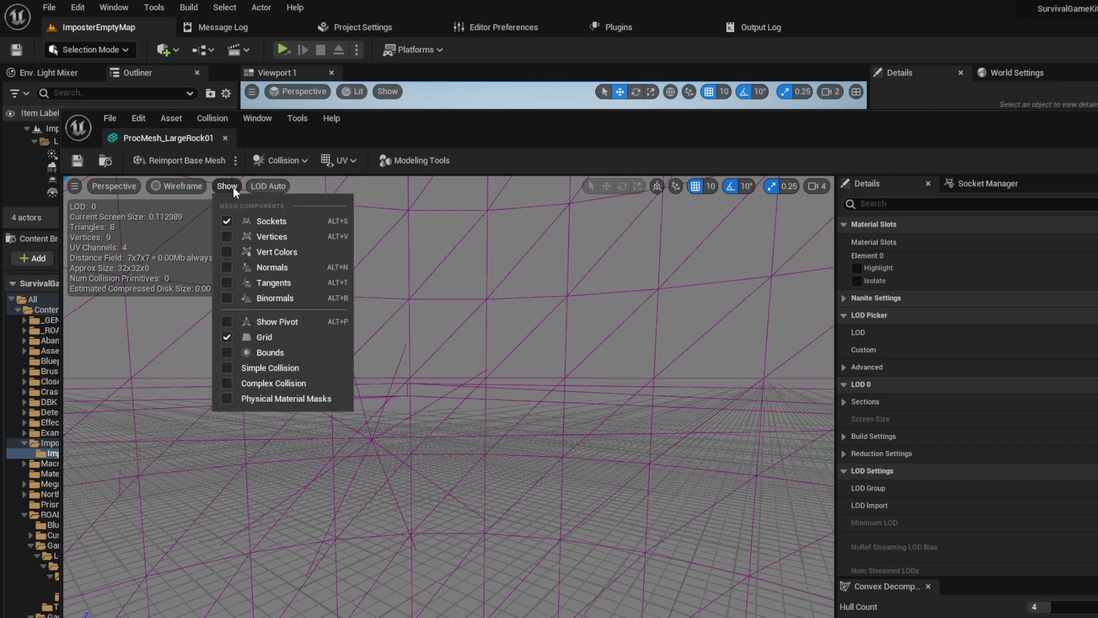
mouse_move(194, 188)
click(194, 222)
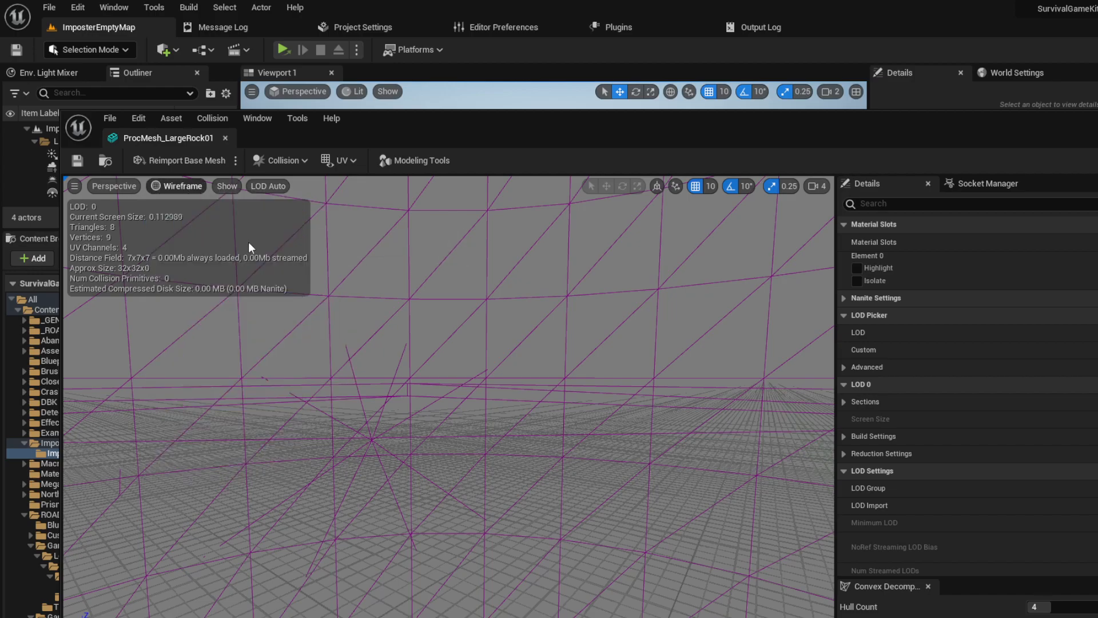
key(s)
right_drag(458, 372, 589, 324)
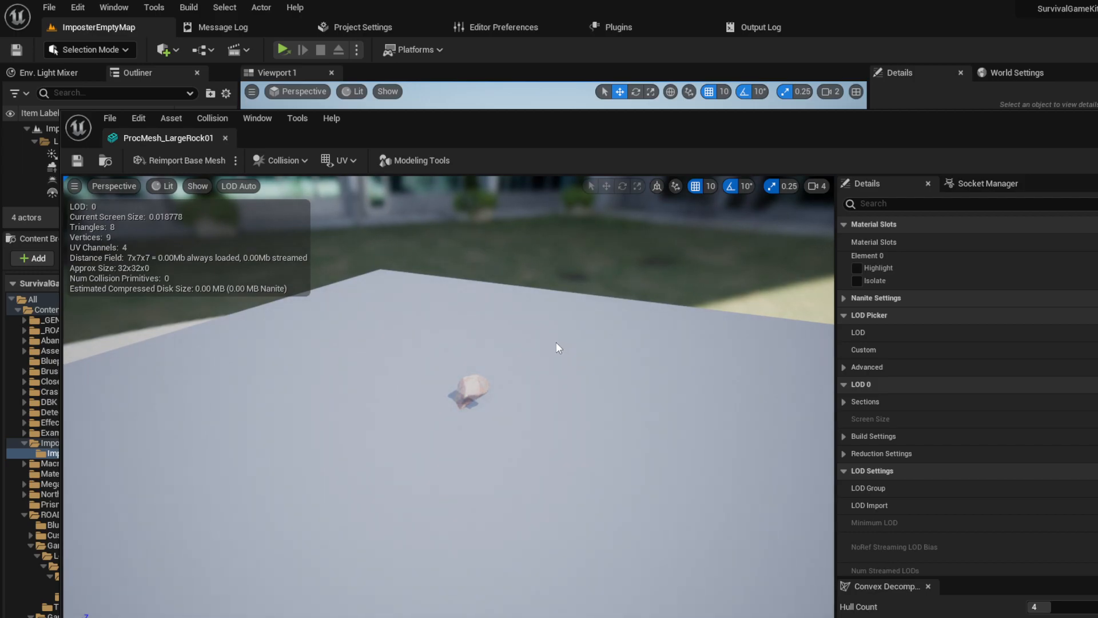
key(w)
right_drag(472, 376, 528, 341)
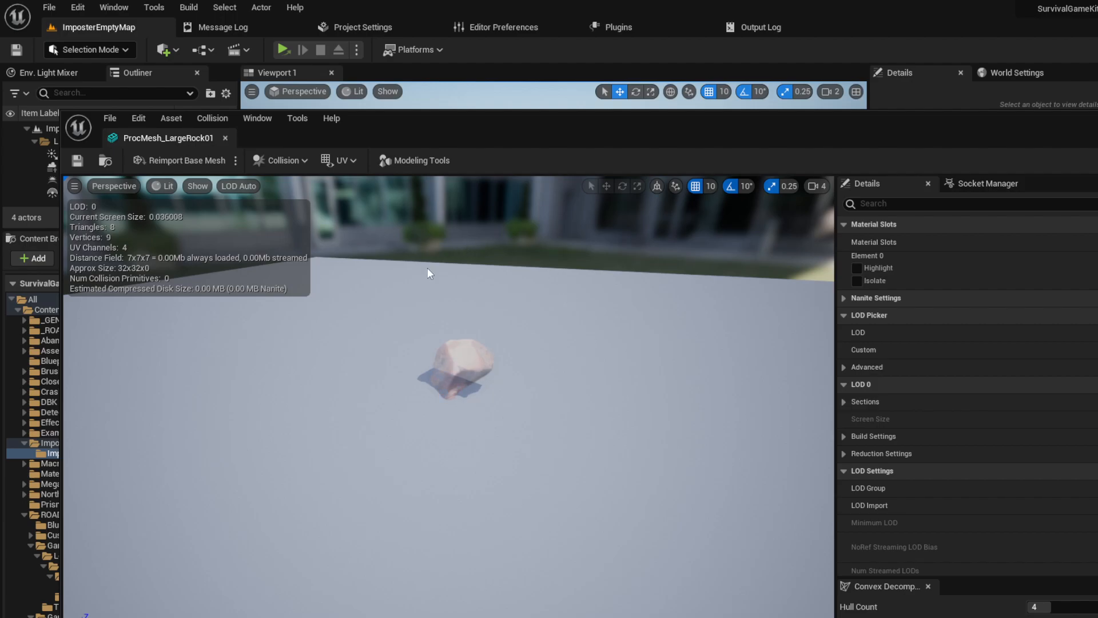
click(225, 138)
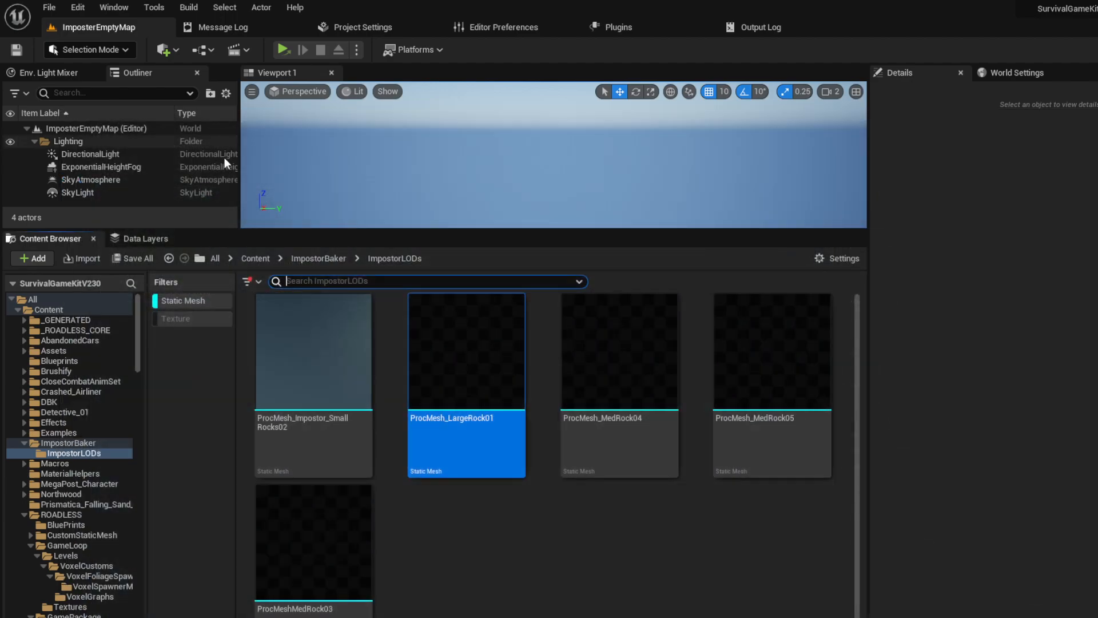
- Export ProcMesh_LargeRock01 to the DownscaleSand folder as an FBX file with FBX 2020 compatibility
right_click(441, 382)
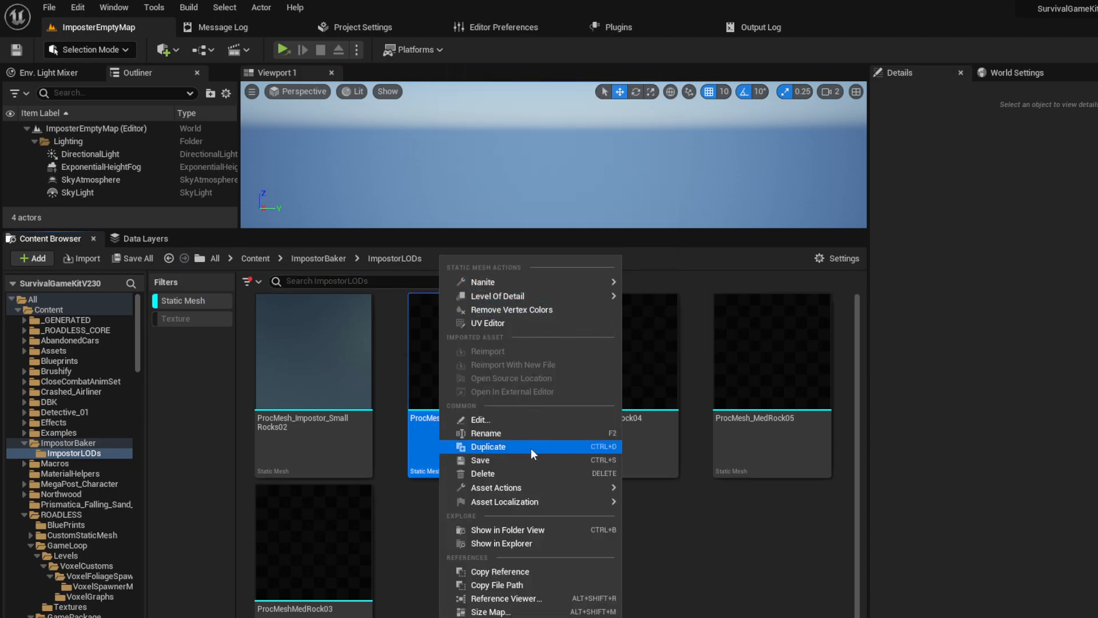
mouse_move(516, 493)
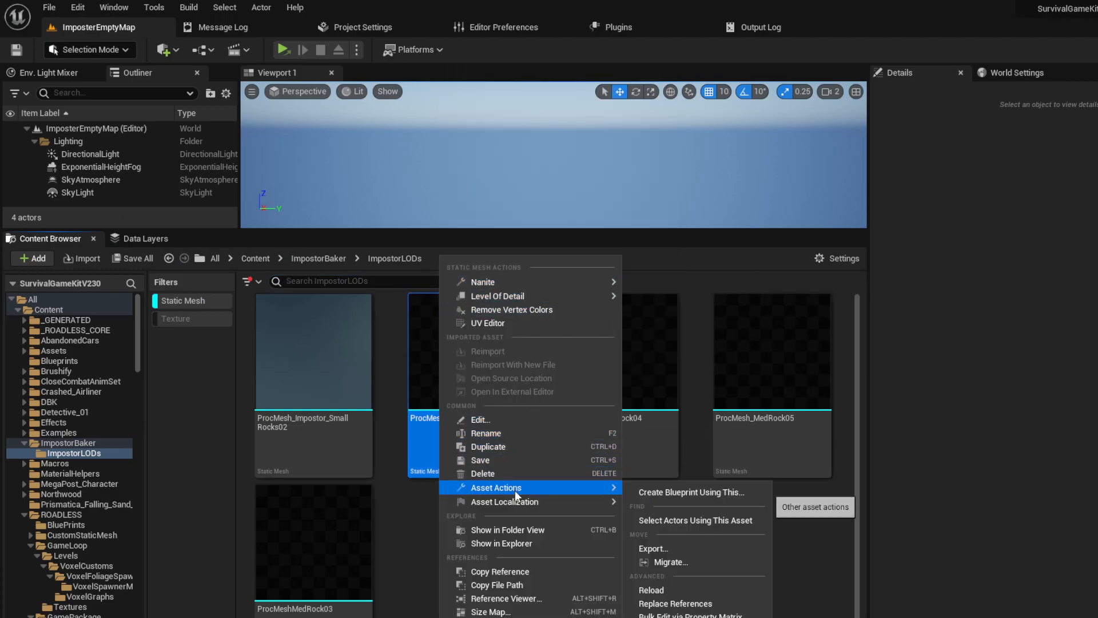
click(657, 549)
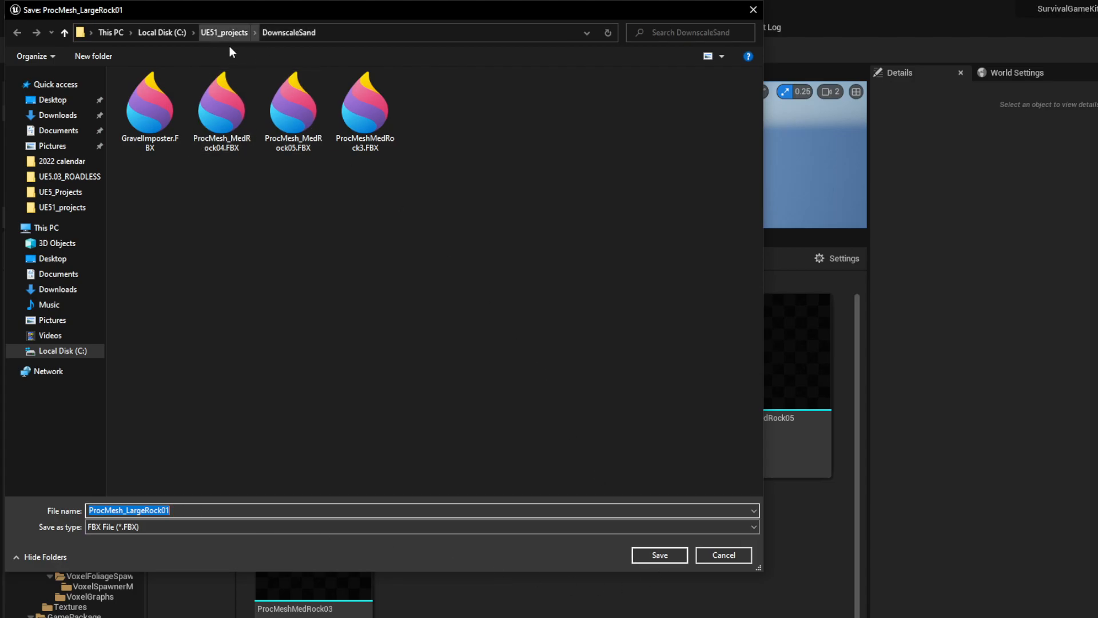
click(656, 554)
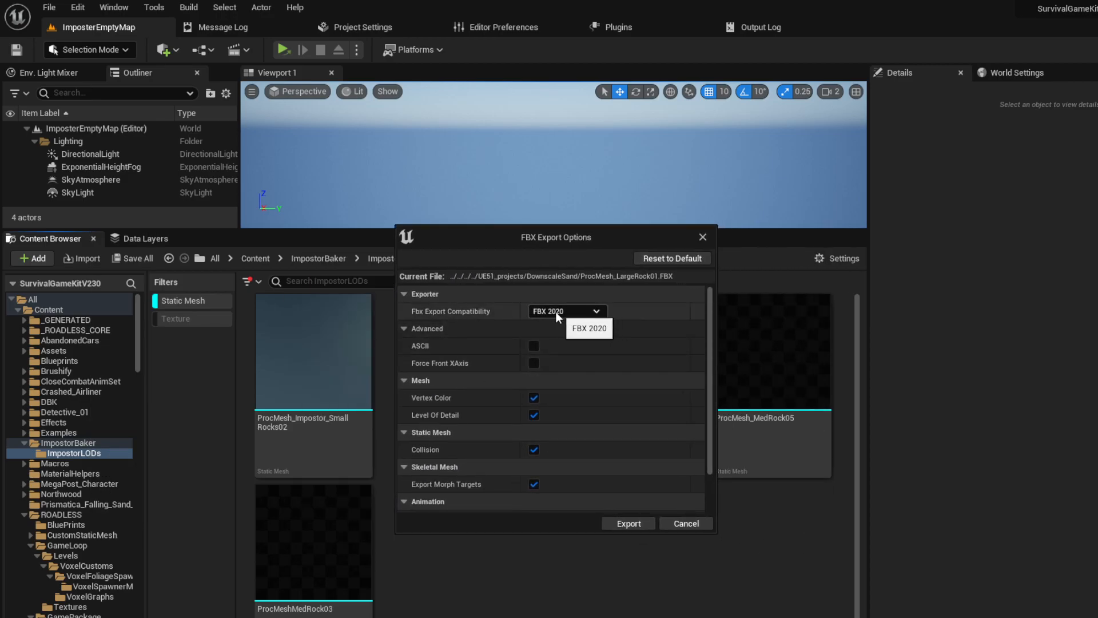
click(586, 311)
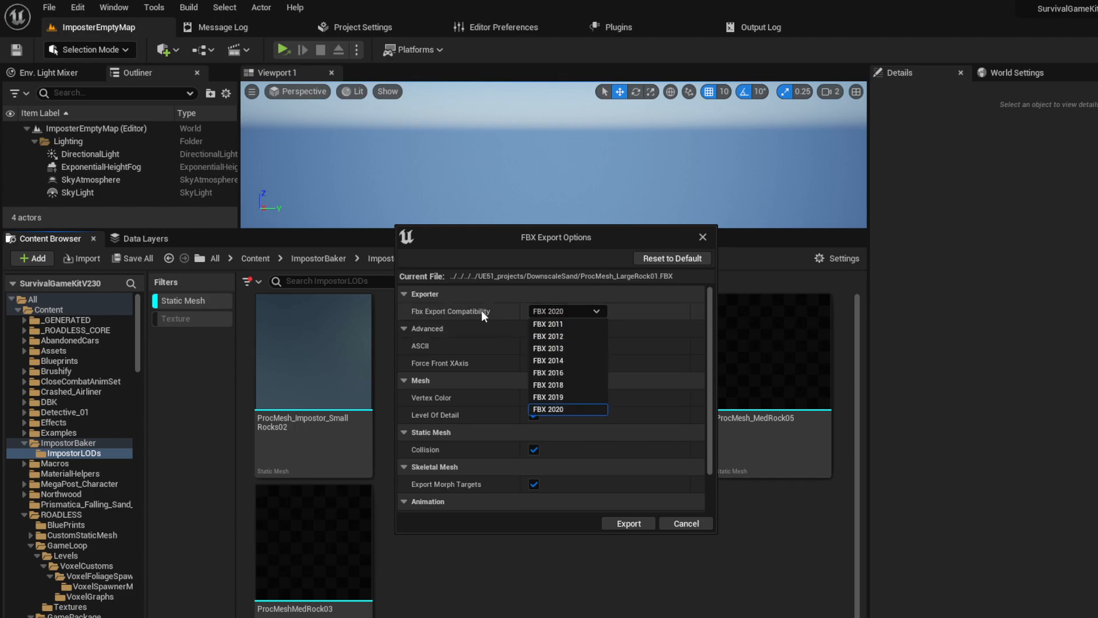
click(571, 407)
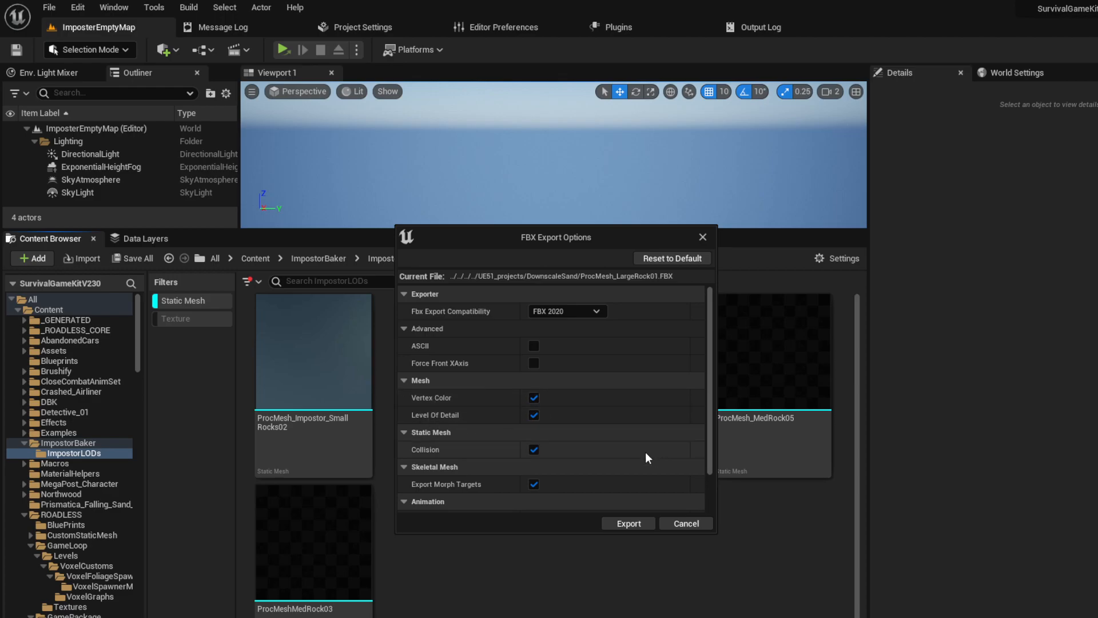
scroll(617, 451, down, 2)
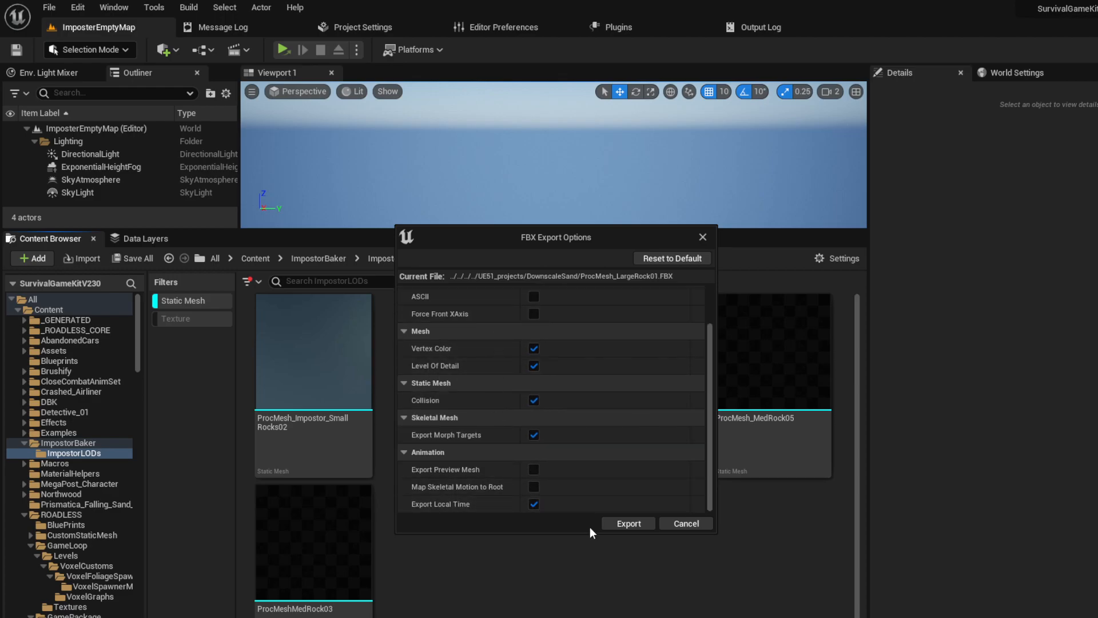
click(622, 525)
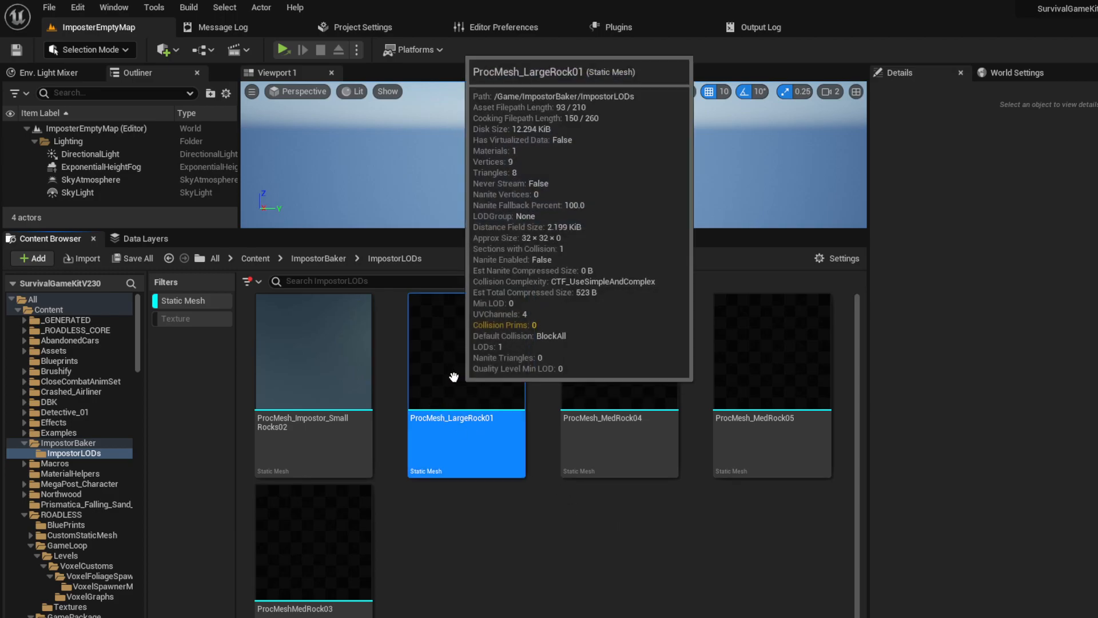
- Search the SurvivalGameKitV2 folder's static meshes for "rock" and open SM_Rock_01
click(168, 301)
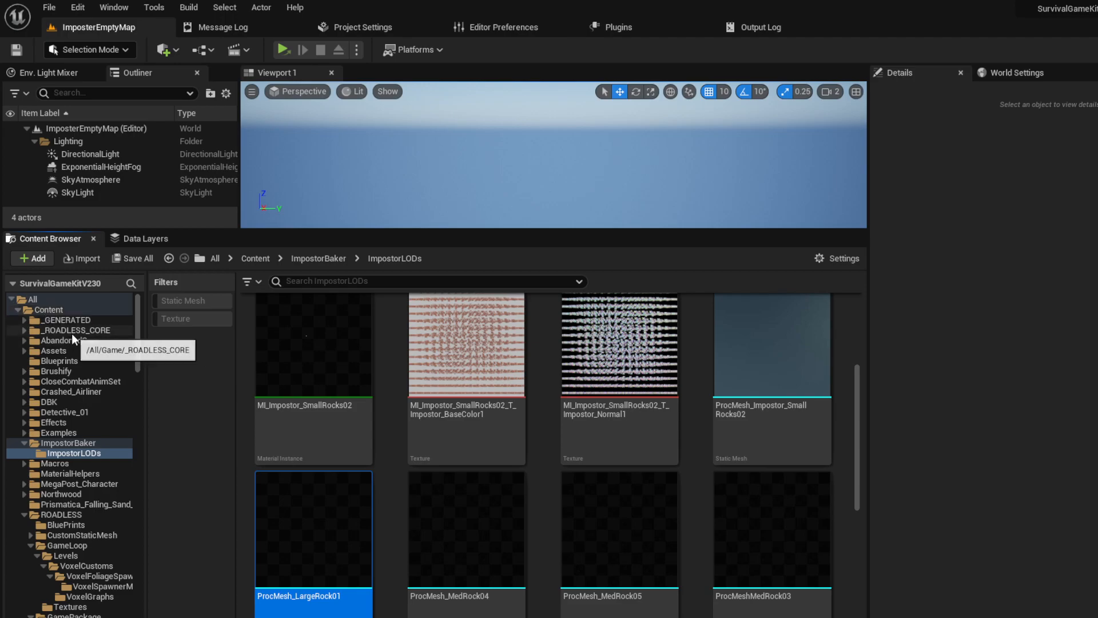
click(24, 514)
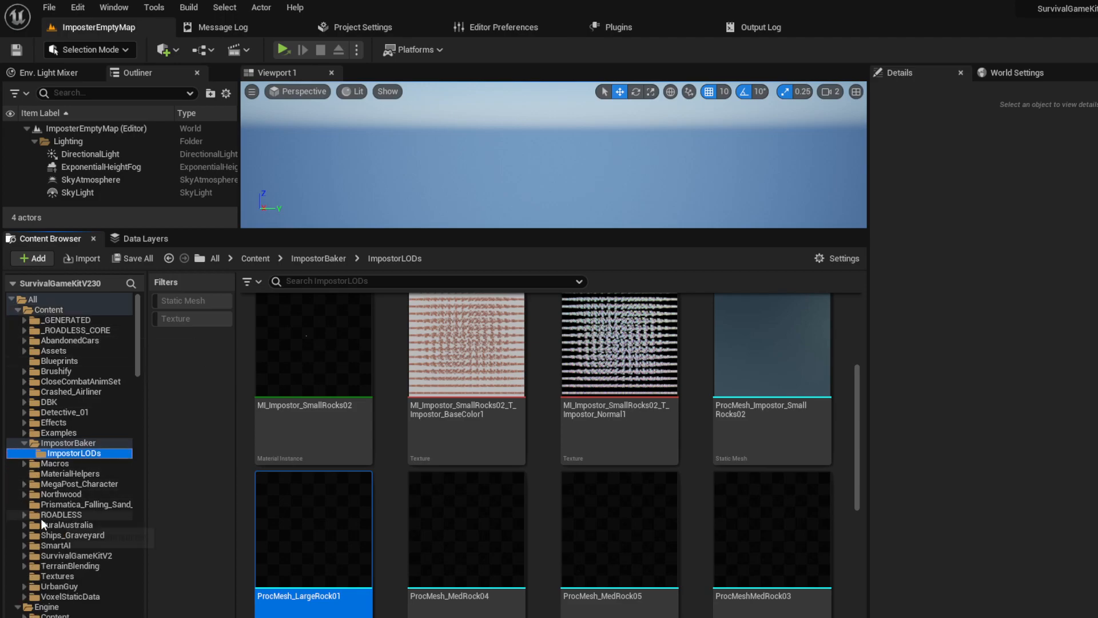
click(90, 526)
click(82, 515)
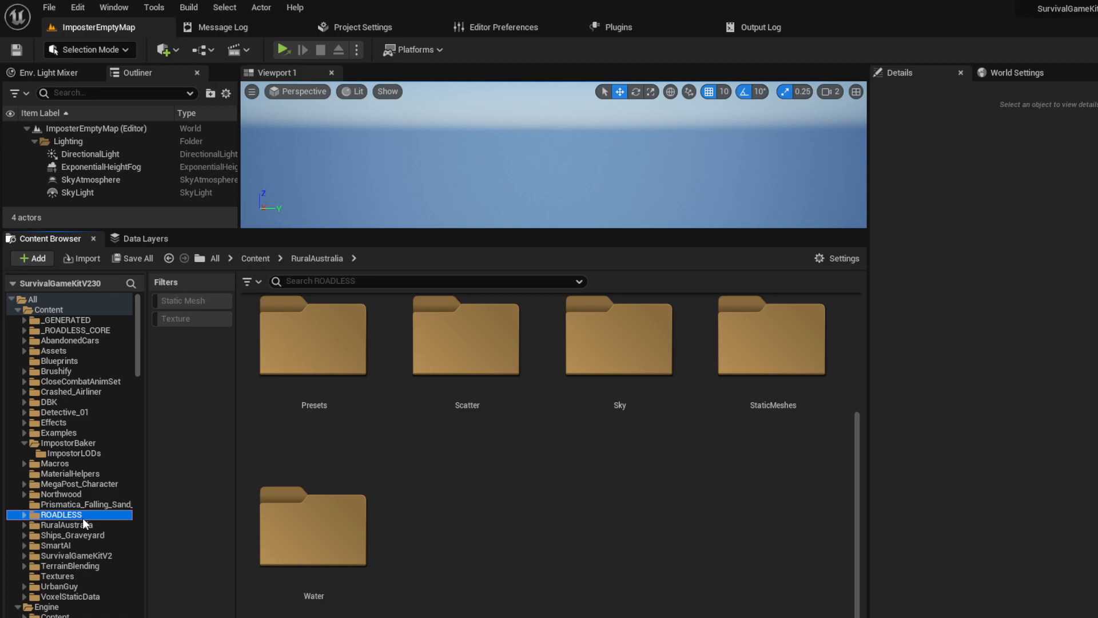
click(75, 554)
click(189, 300)
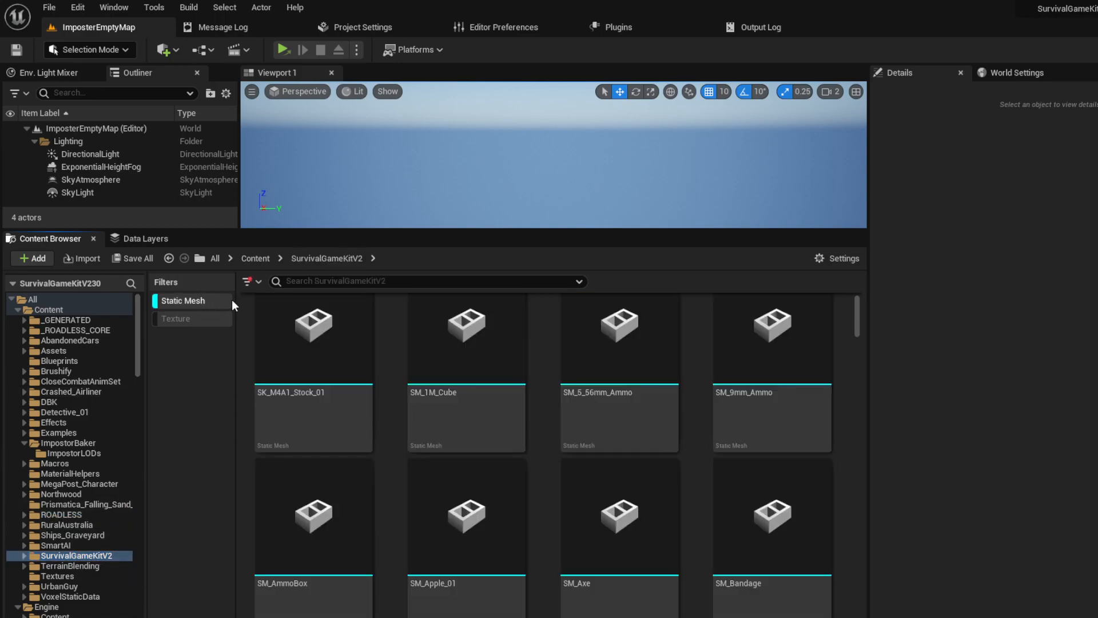
click(314, 282)
text(rock)
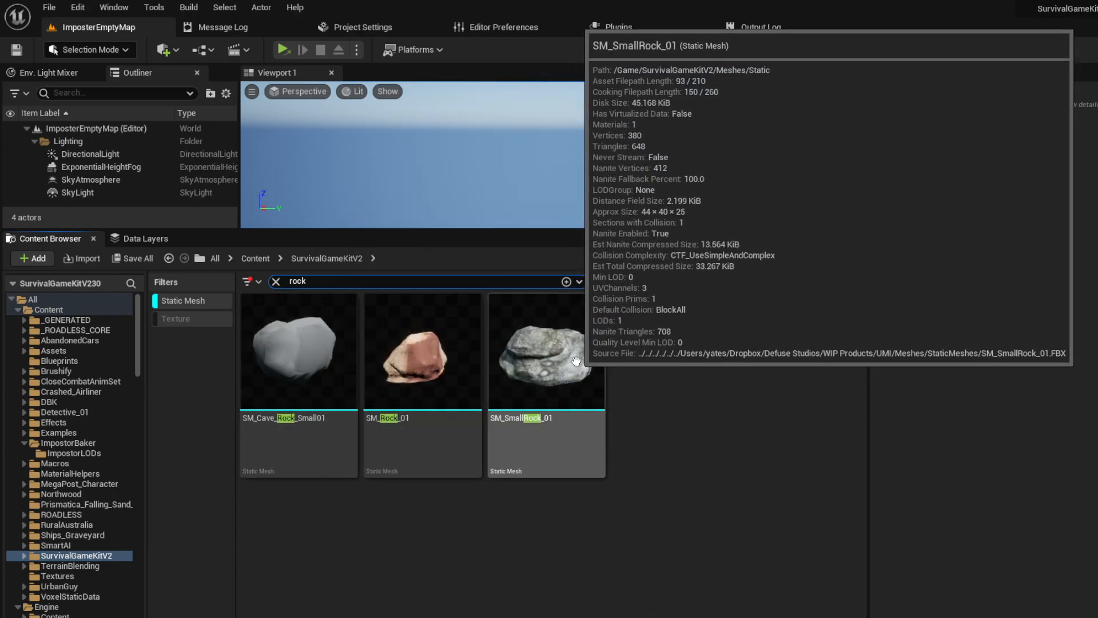
click(434, 348)
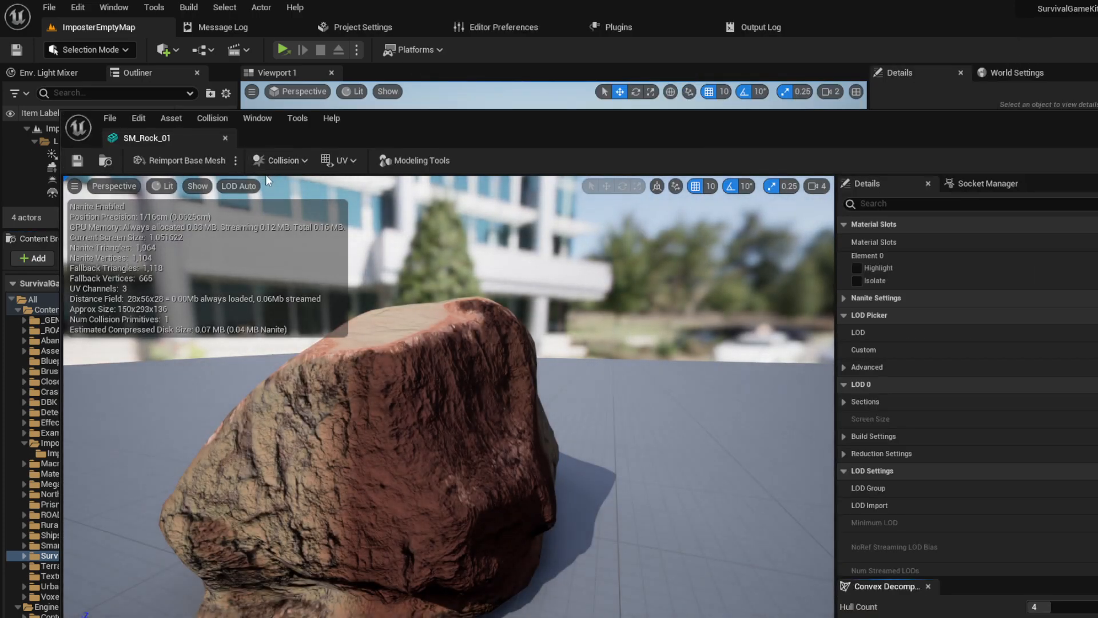
- Import ProcMesh_MedRock05.FBX from the DownscaleSand folder as LOD 1 of SM_Rock_01
click(232, 187)
drag(753, 116, 695, 51)
scroll(980, 453, down, 2)
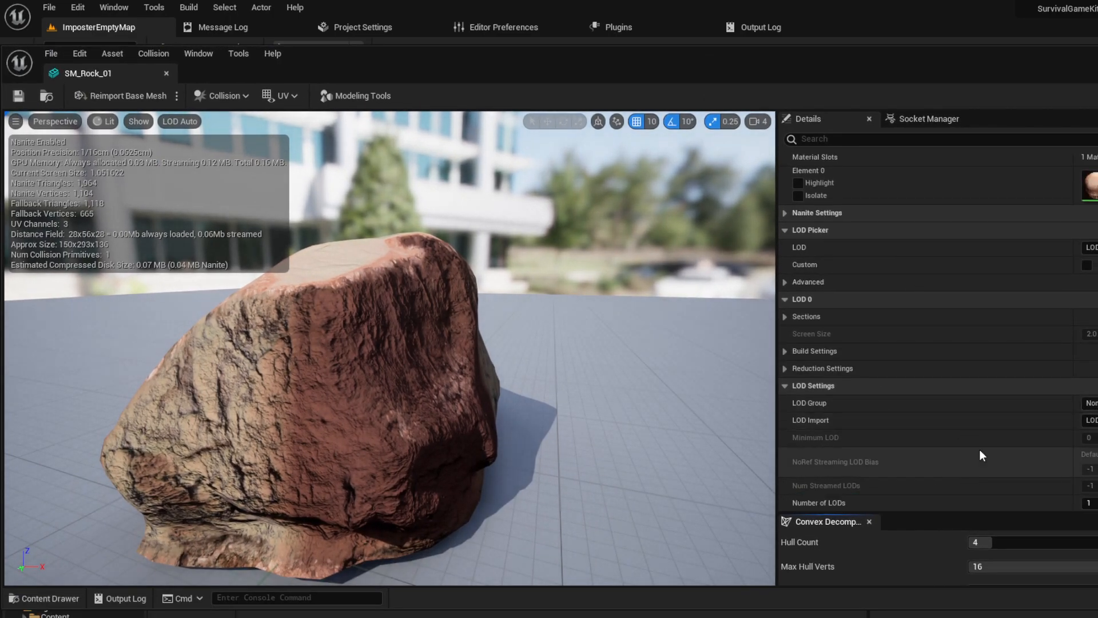
click(1089, 424)
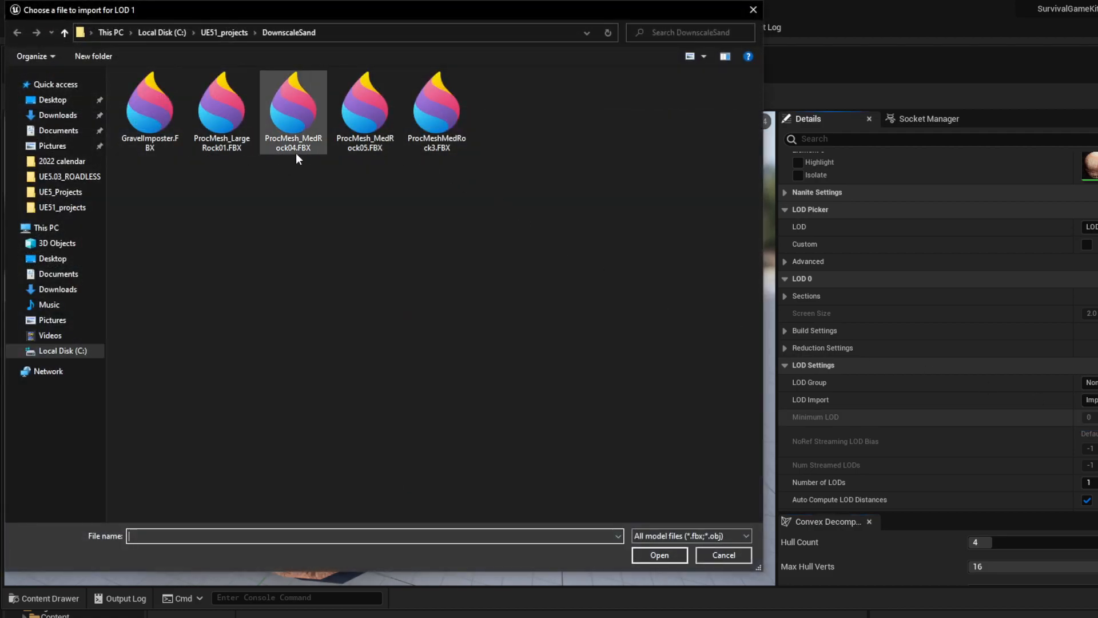
click(369, 146)
click(672, 558)
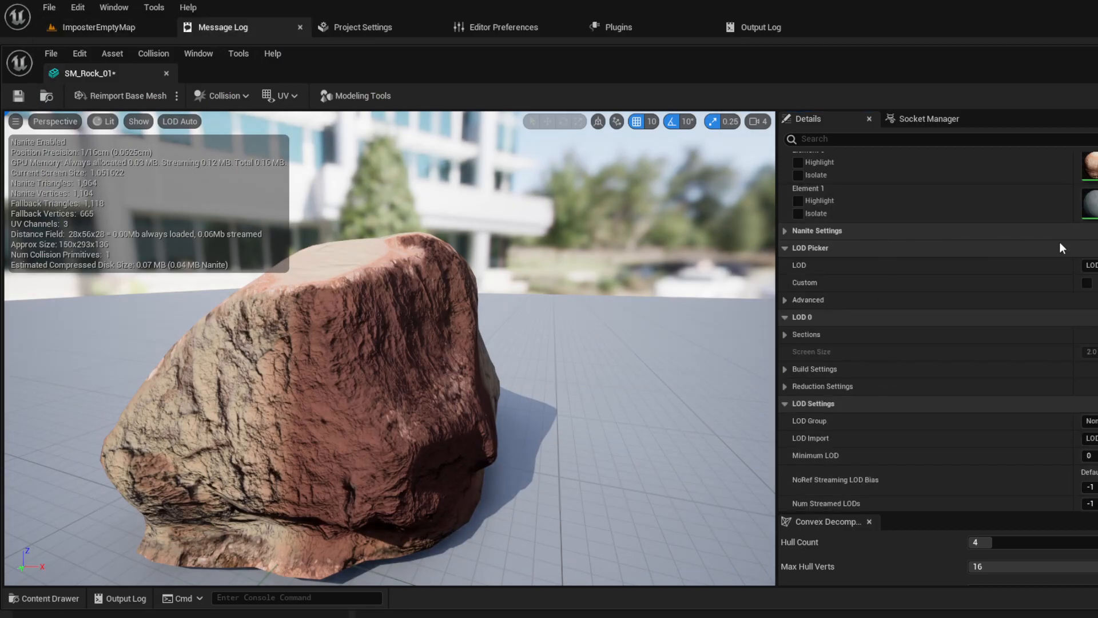
- Preview LOD 1 of SM_Rock_01 and examine the rock from farther away
click(177, 120)
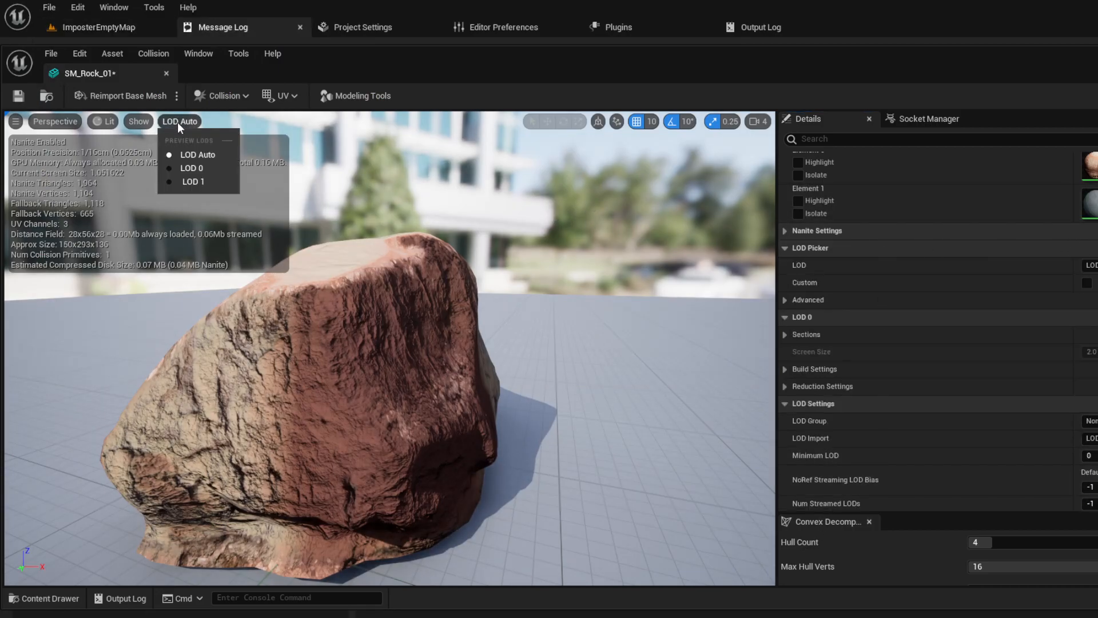
click(194, 182)
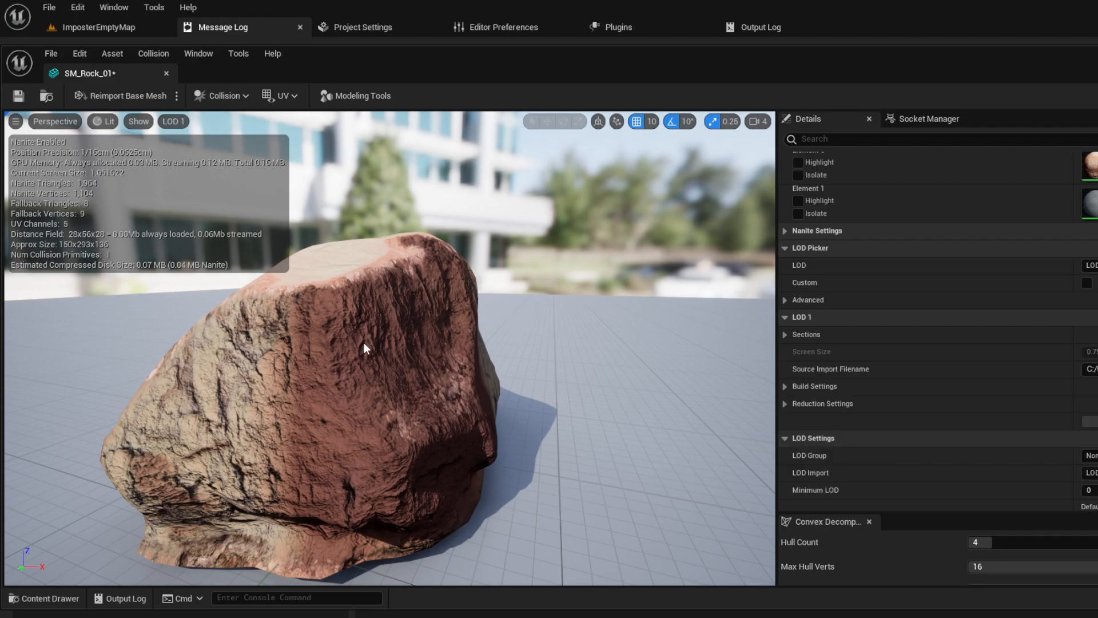
click(173, 121)
click(186, 183)
right_drag(521, 277, 476, 310)
key(s)
key(w)
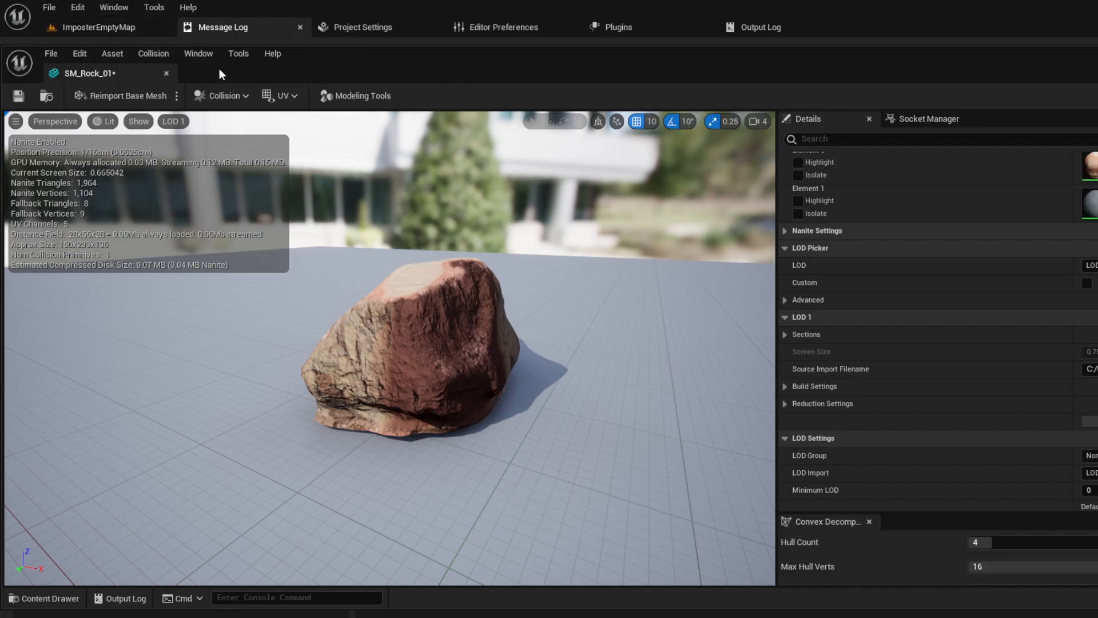
- Return to ImposterEmptyMap with the SM_Rock_01 window moved aside and select ProcMesh_LargeRock01 in the ImpostorLODs folder
drag(208, 73, 684, 63)
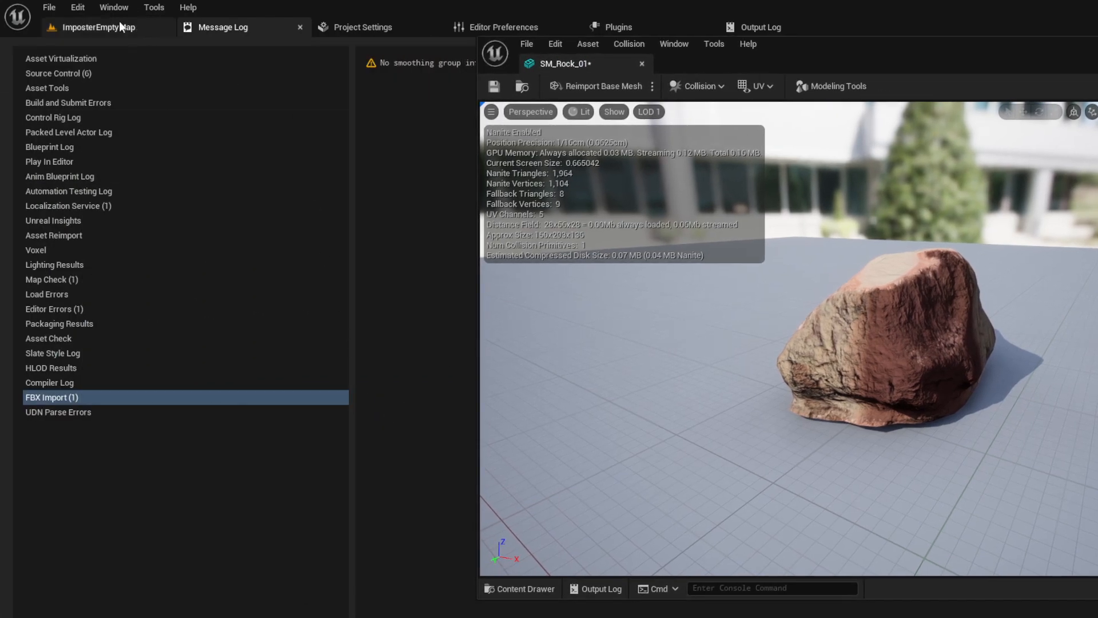
click(89, 30)
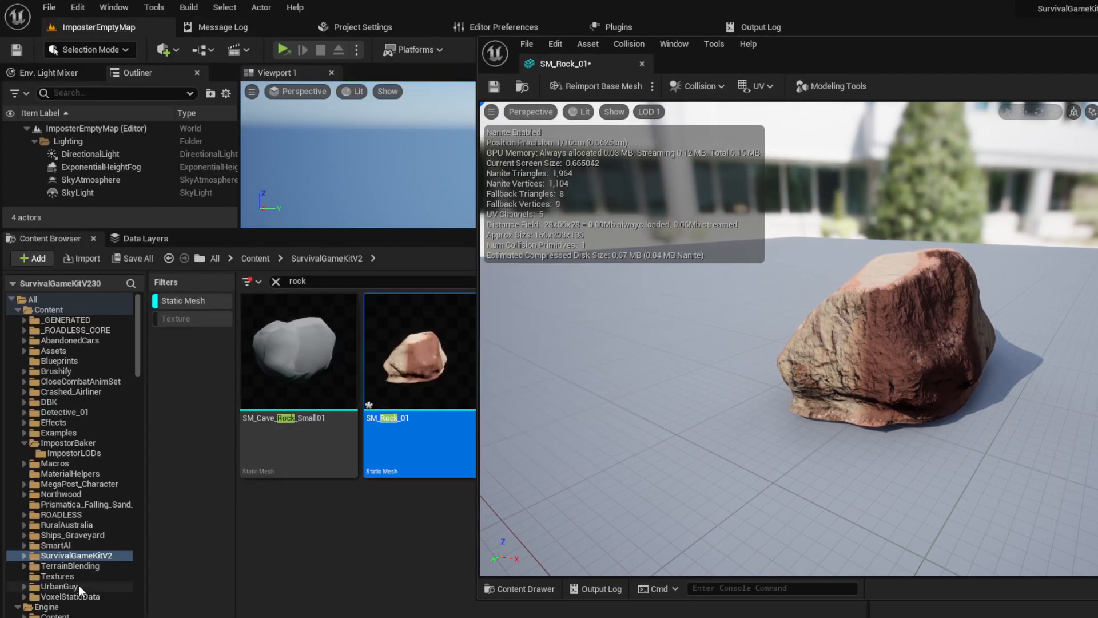
click(73, 452)
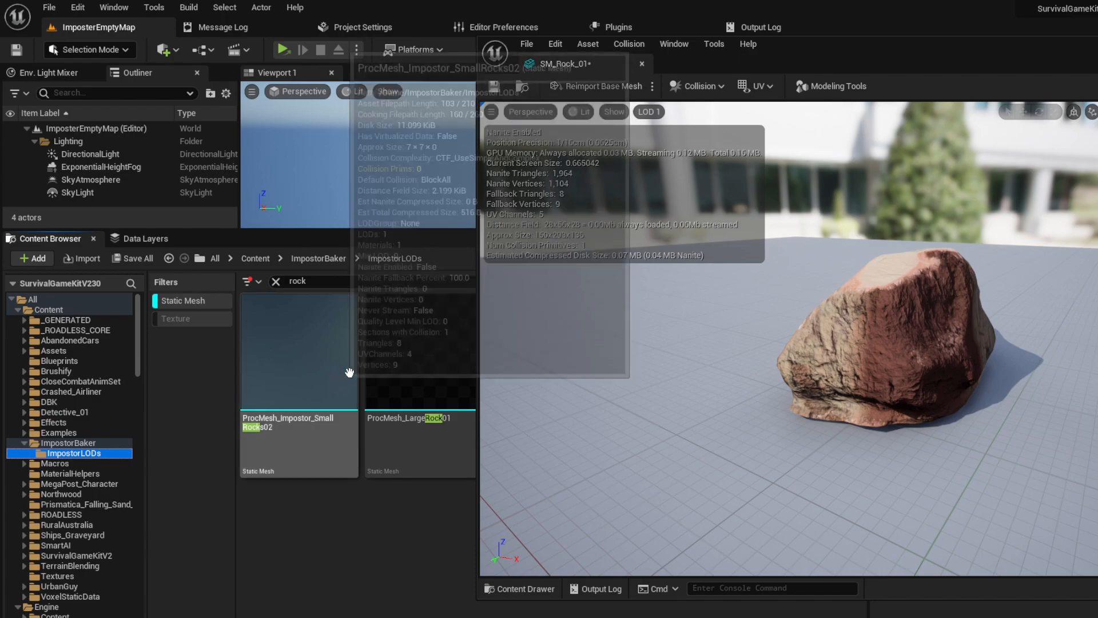
drag(725, 68, 1095, 93)
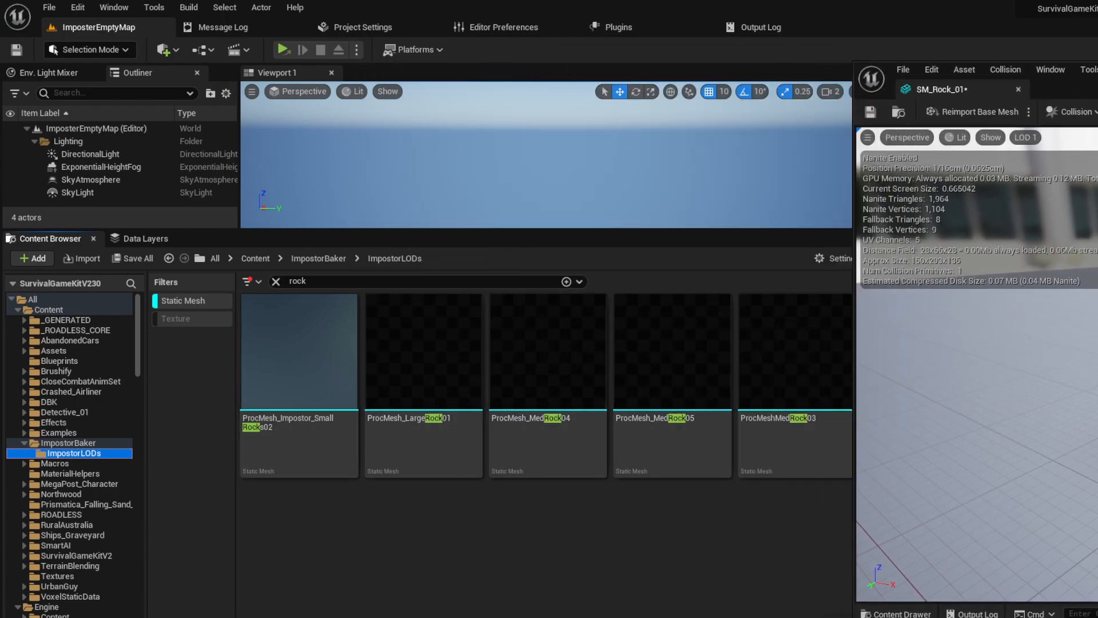
drag(1097, 90, 897, 116)
click(461, 327)
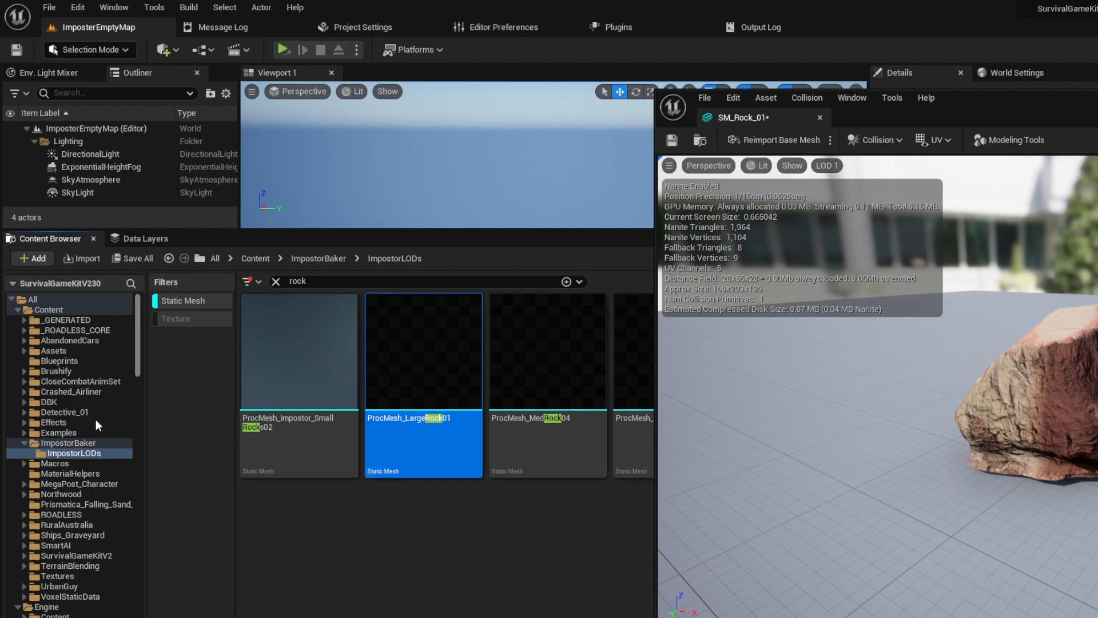
- Select the rock's impostor material in the unfiltered ImpostorBaker folder and assign it to Element 1 of SM_Rock_01
click(68, 442)
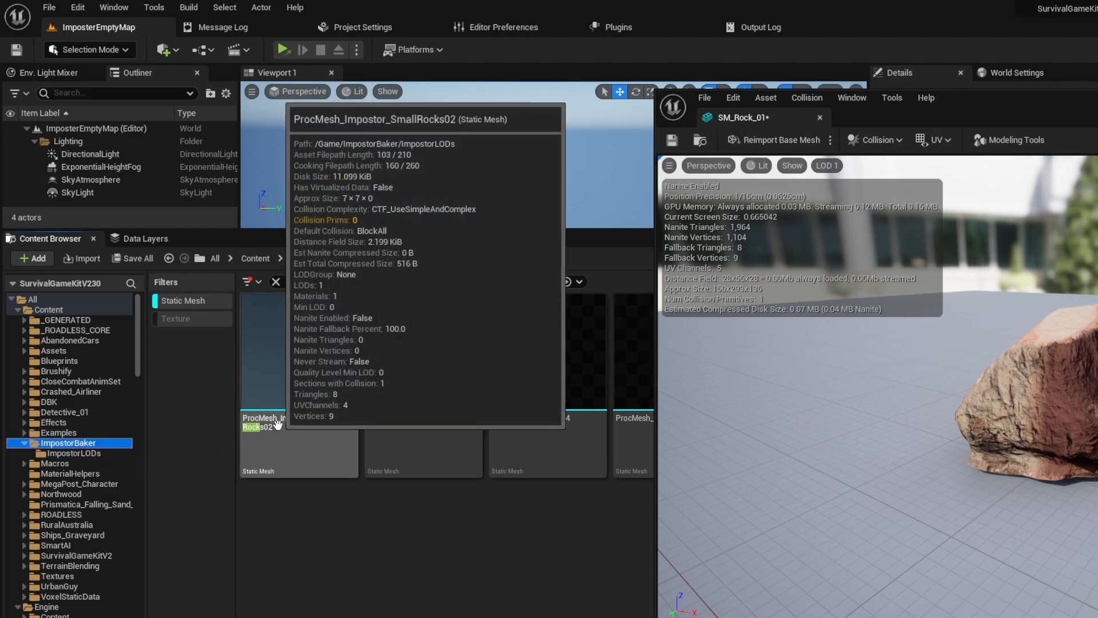
click(439, 452)
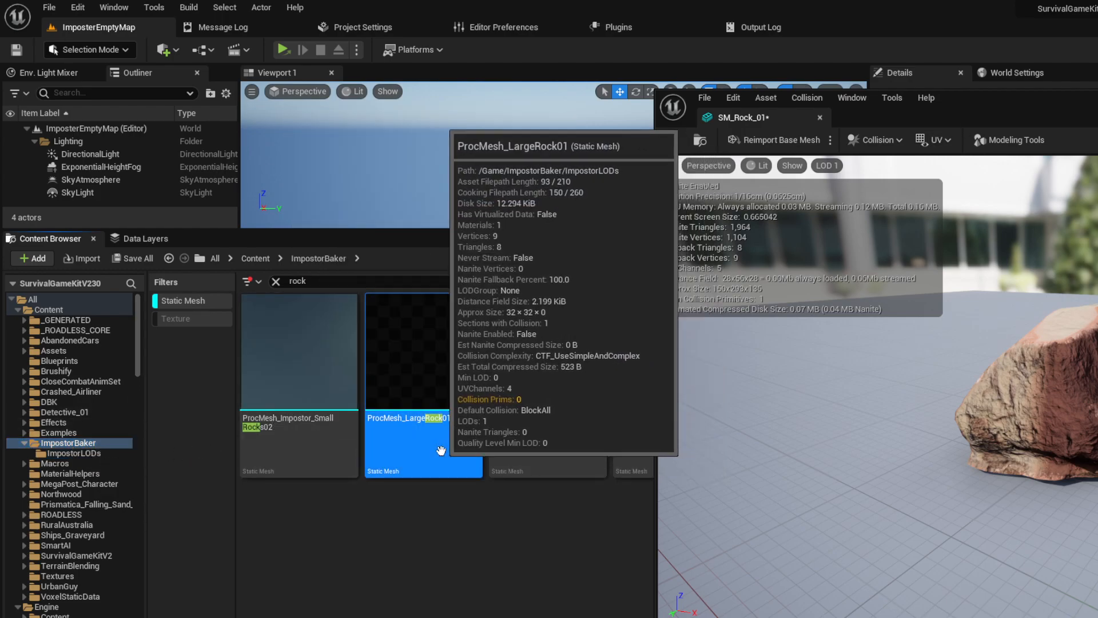
drag(987, 107, 694, 120)
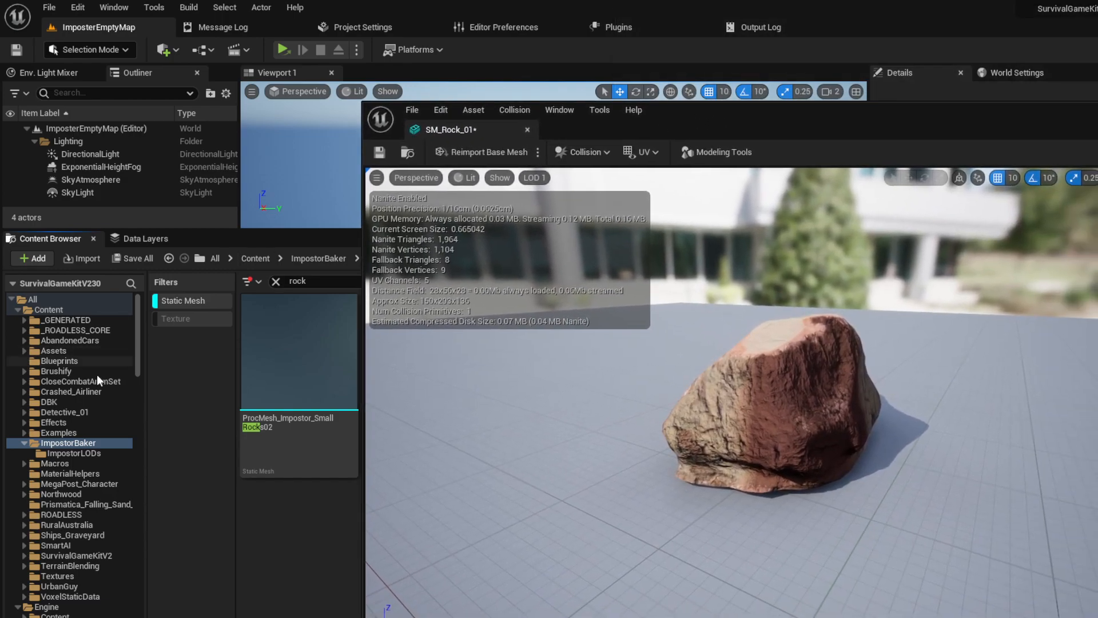
click(176, 300)
drag(686, 117, 646, 131)
click(318, 335)
drag(926, 130, 526, 110)
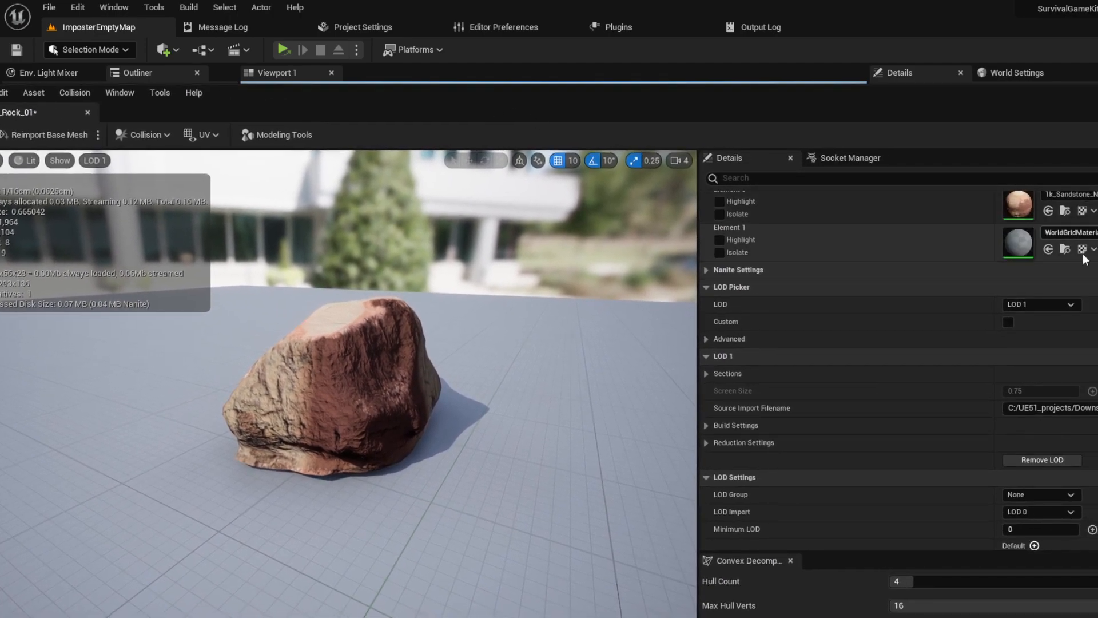
click(1047, 249)
drag(410, 118, 492, 95)
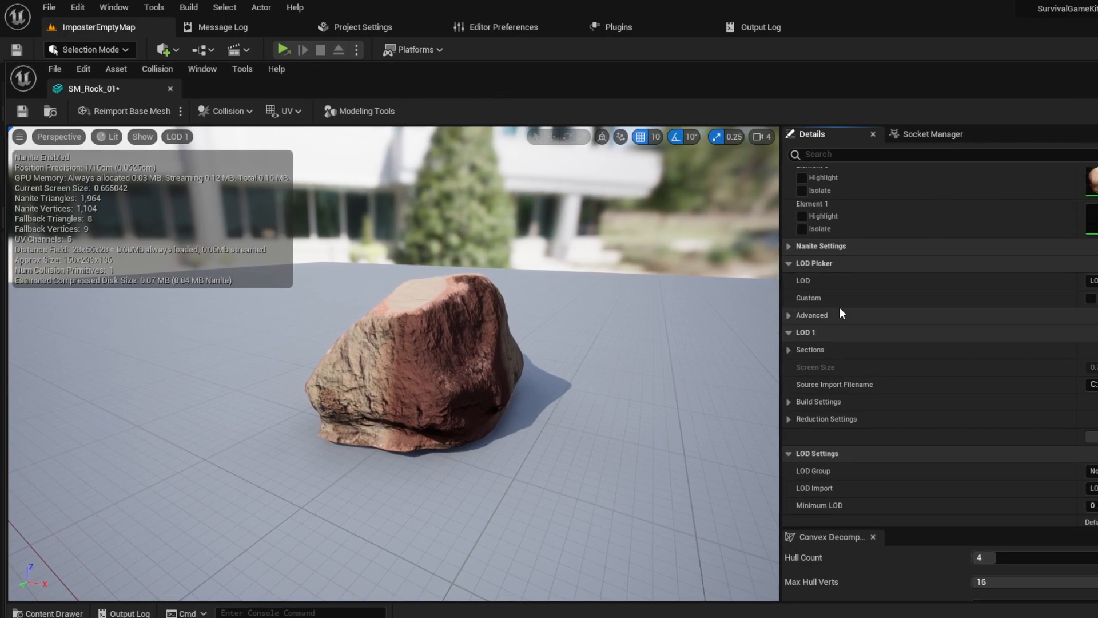
- Try to disable Nanite support in SM_Rock_01's Nanite settings and check the LOD Auto and LOD 1 previews
click(789, 246)
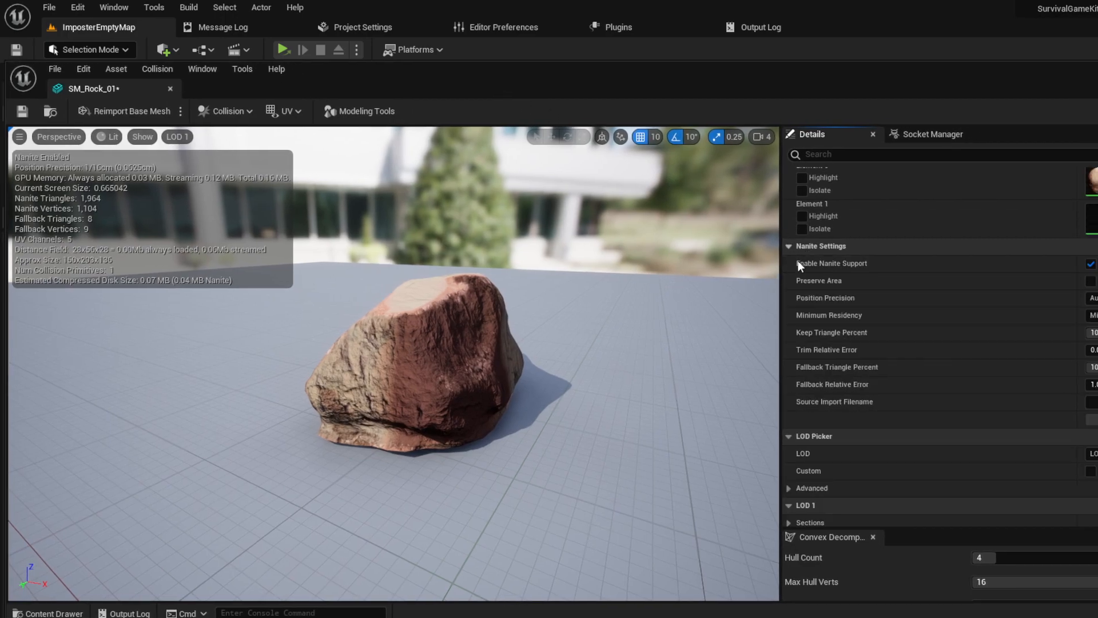
click(1090, 263)
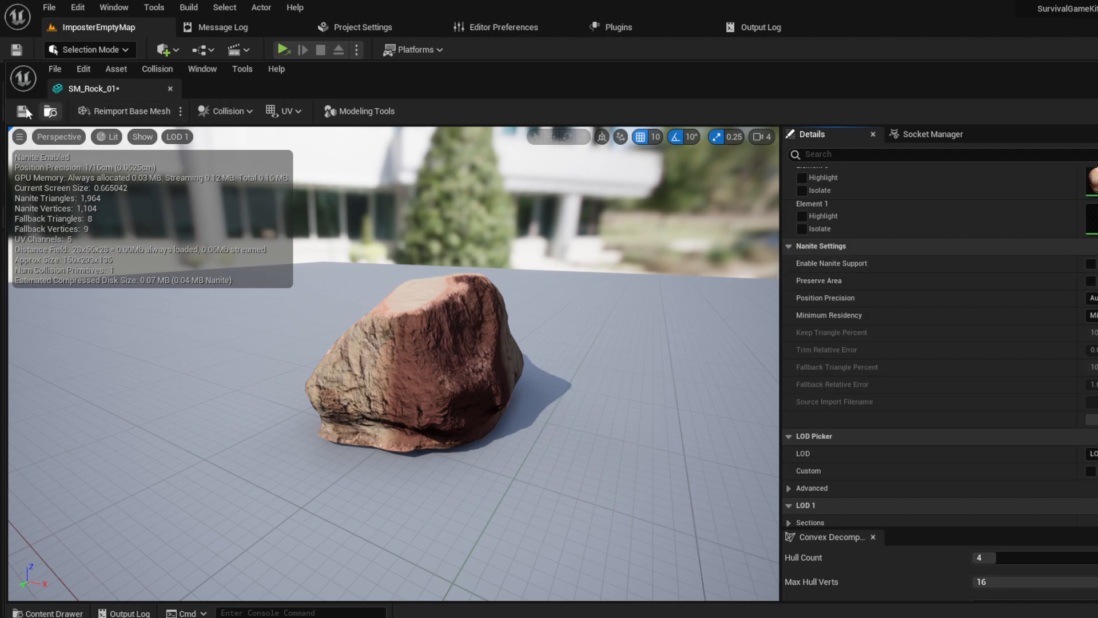
click(176, 137)
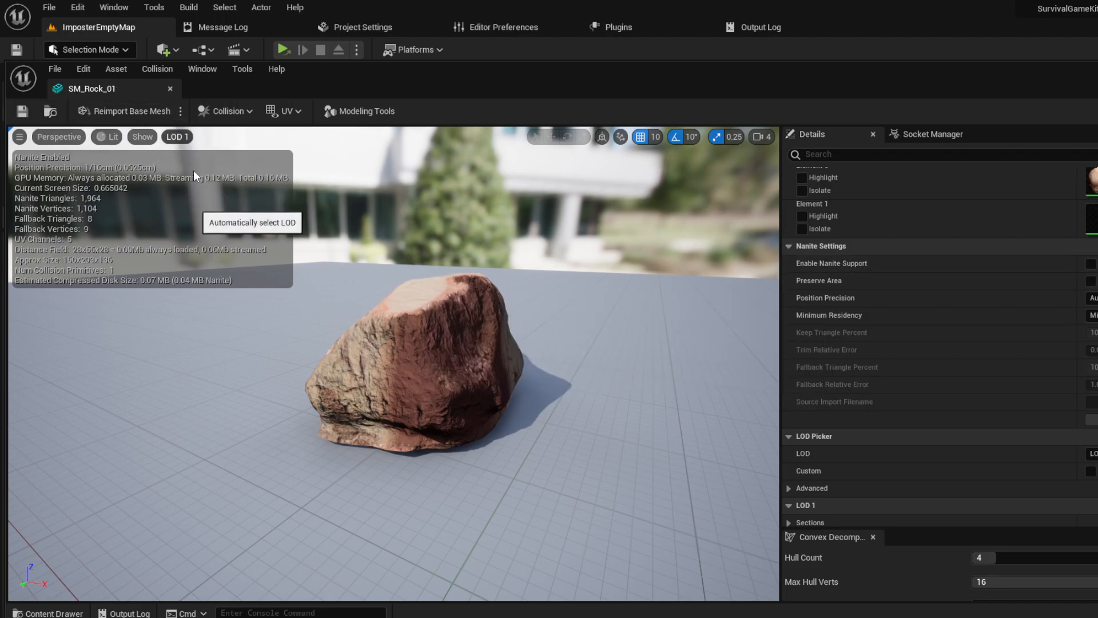
click(236, 175)
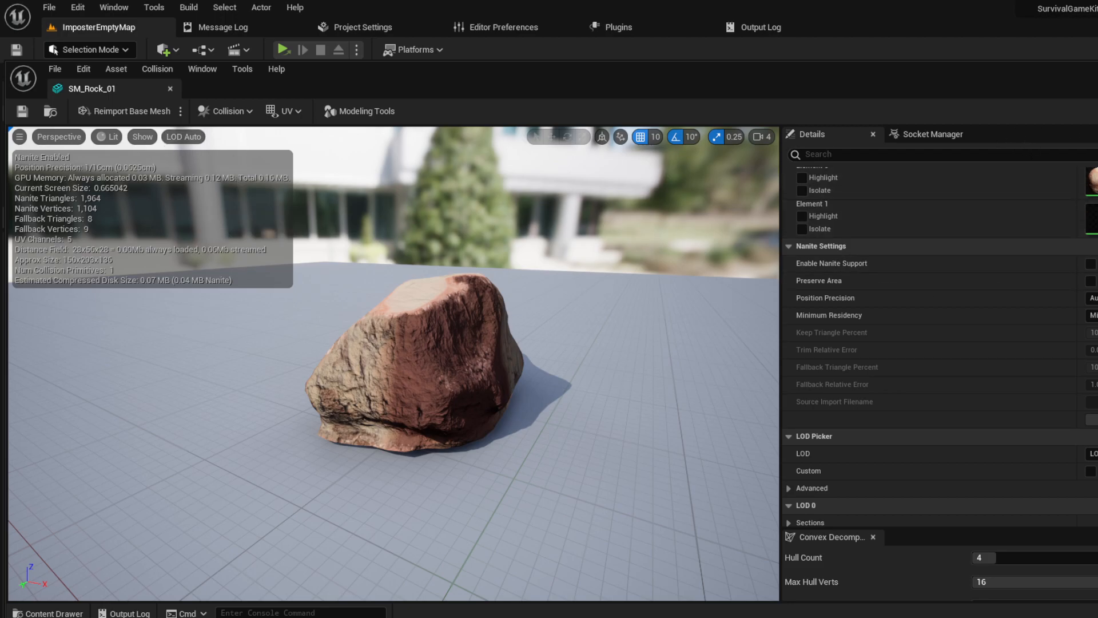
click(183, 136)
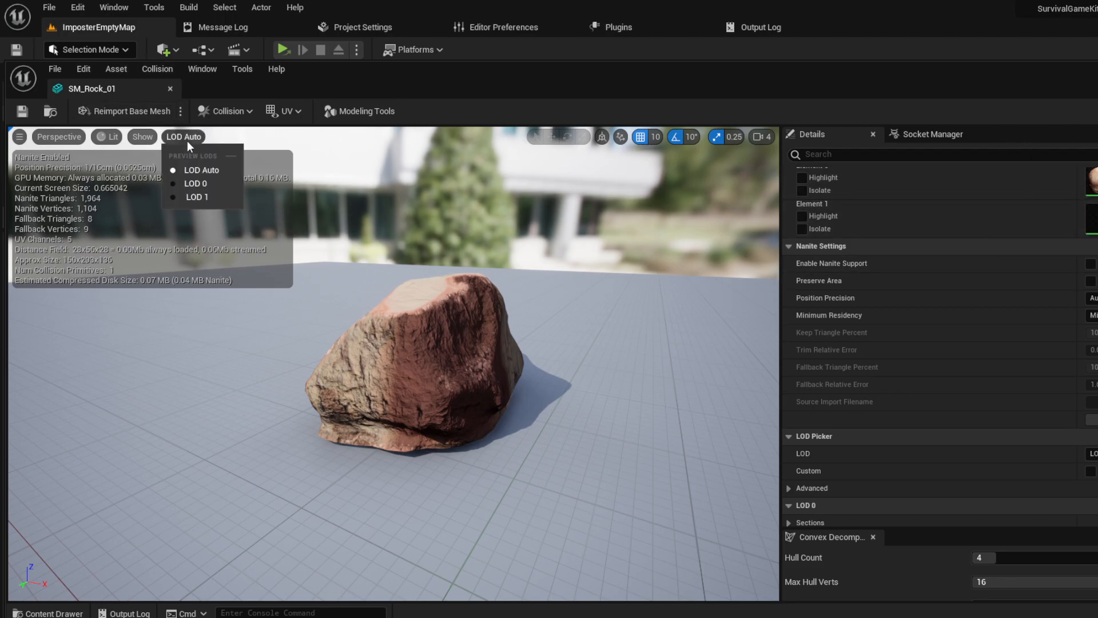
click(204, 201)
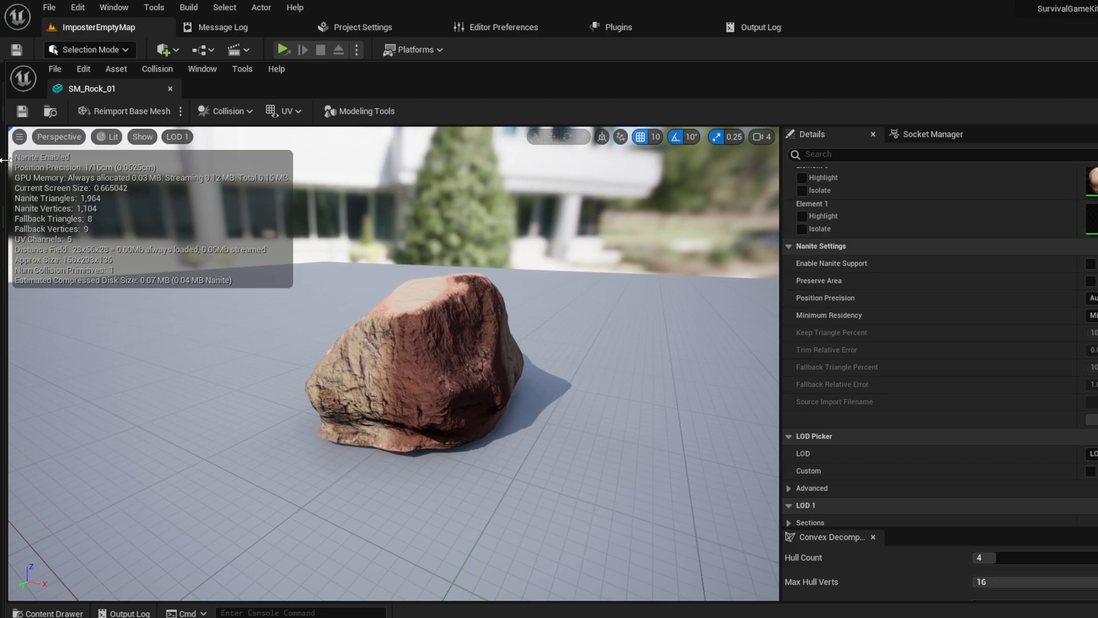
- Reposition the SM_Rock_01 editor window to expose the values of its material, Nanite and LOD settings
drag(5, 160, 314, 198)
drag(794, 92, 488, 83)
click(890, 452)
click(891, 454)
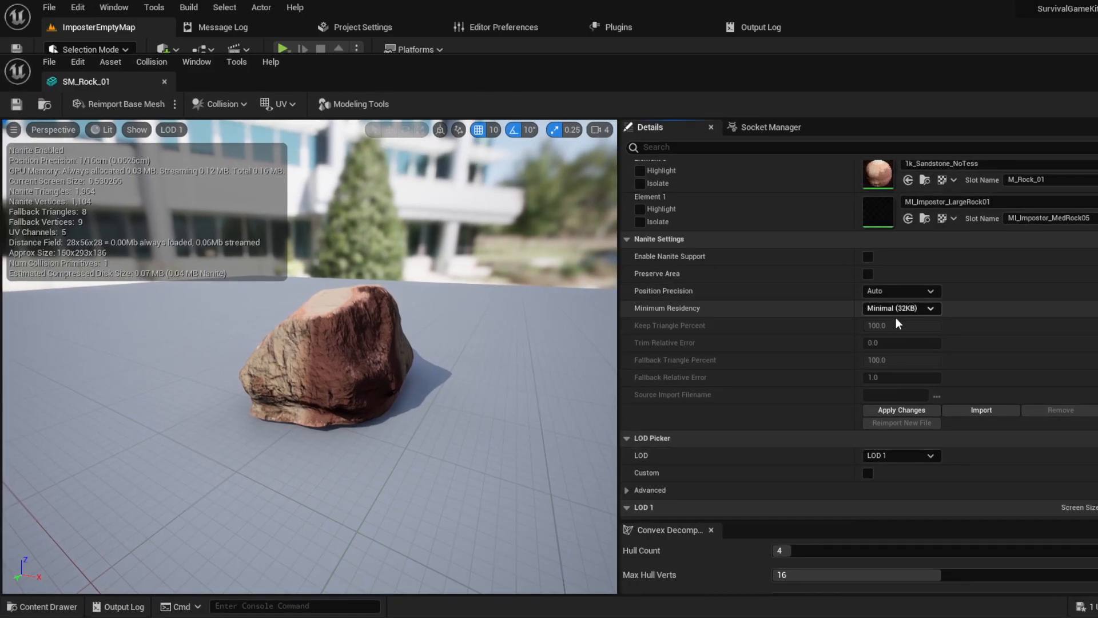
- Reimport LOD level 1 of SM_Rock_01 from its existing source file and check the available LOD previews
scroll(881, 359, down, 4)
scroll(880, 361, down, 2)
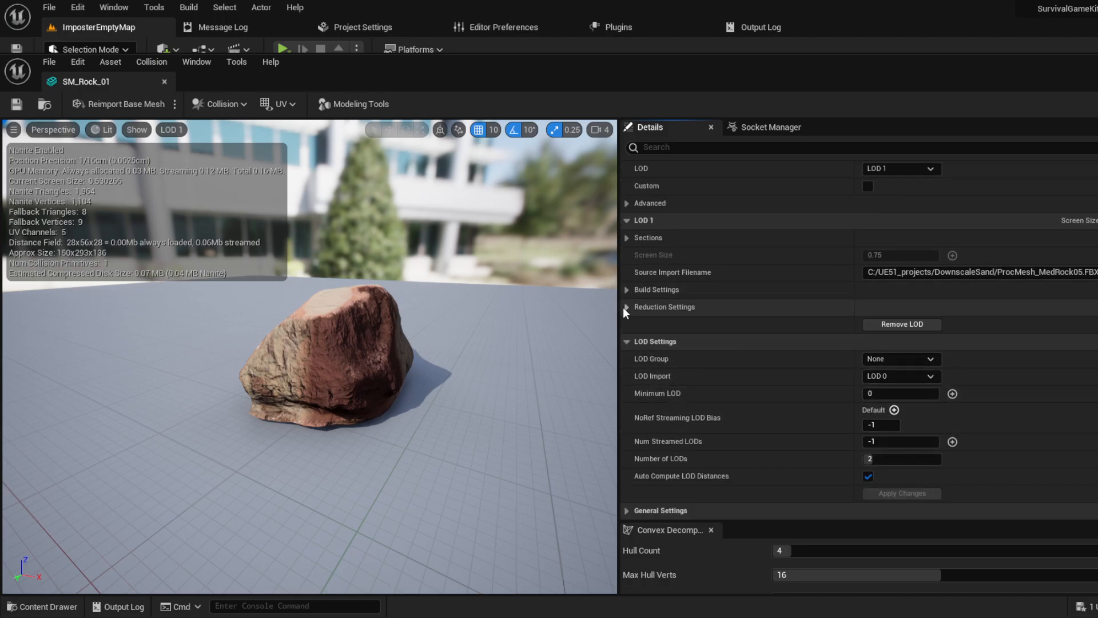
click(908, 377)
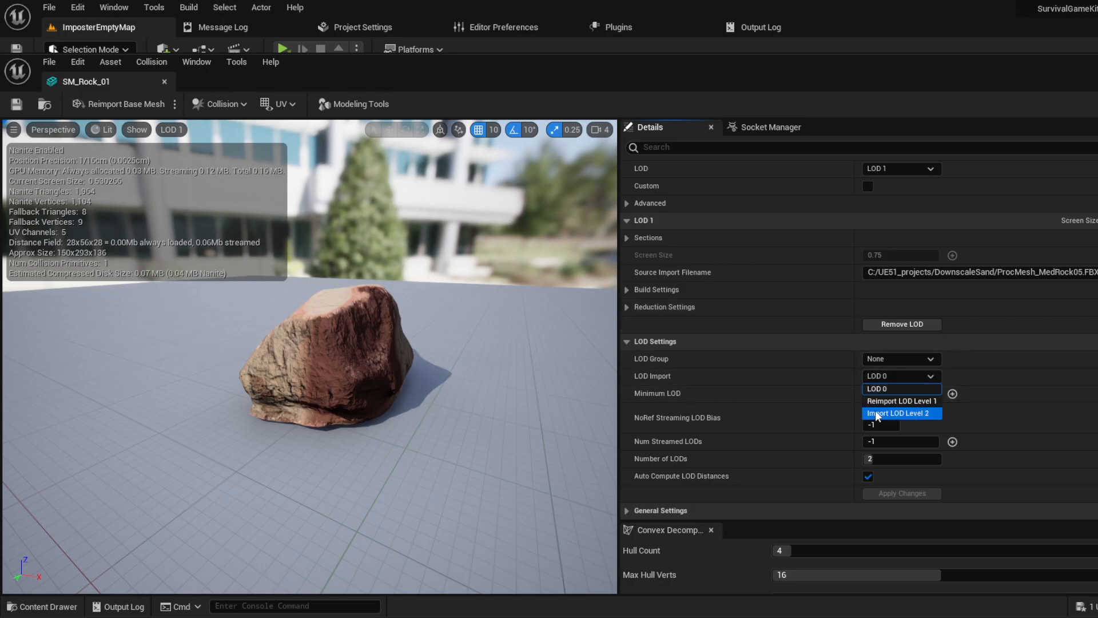
click(930, 402)
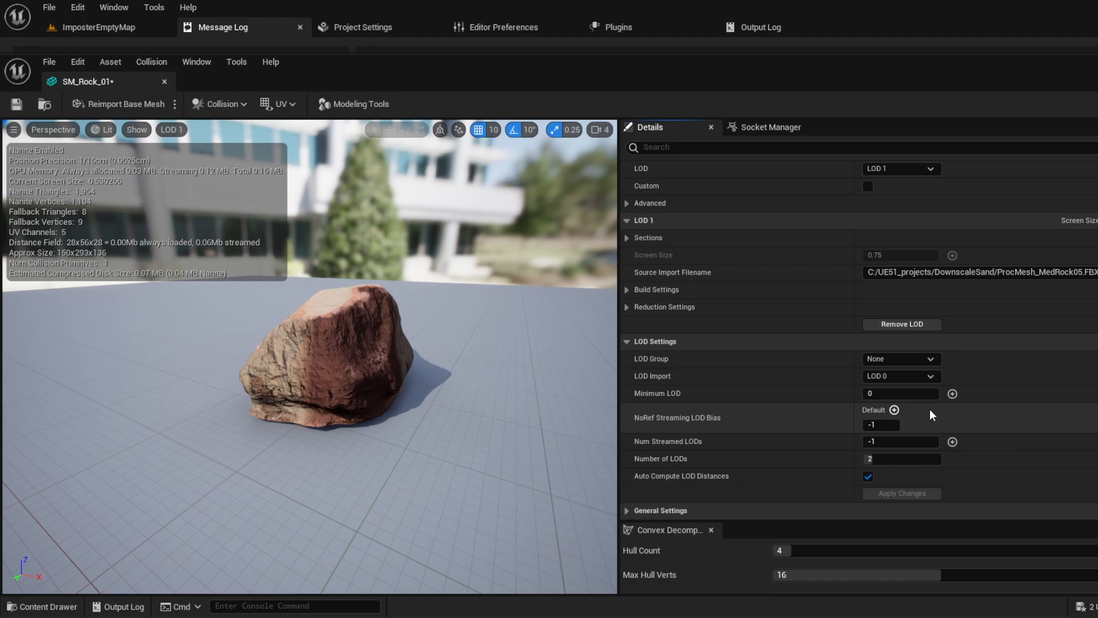
click(182, 130)
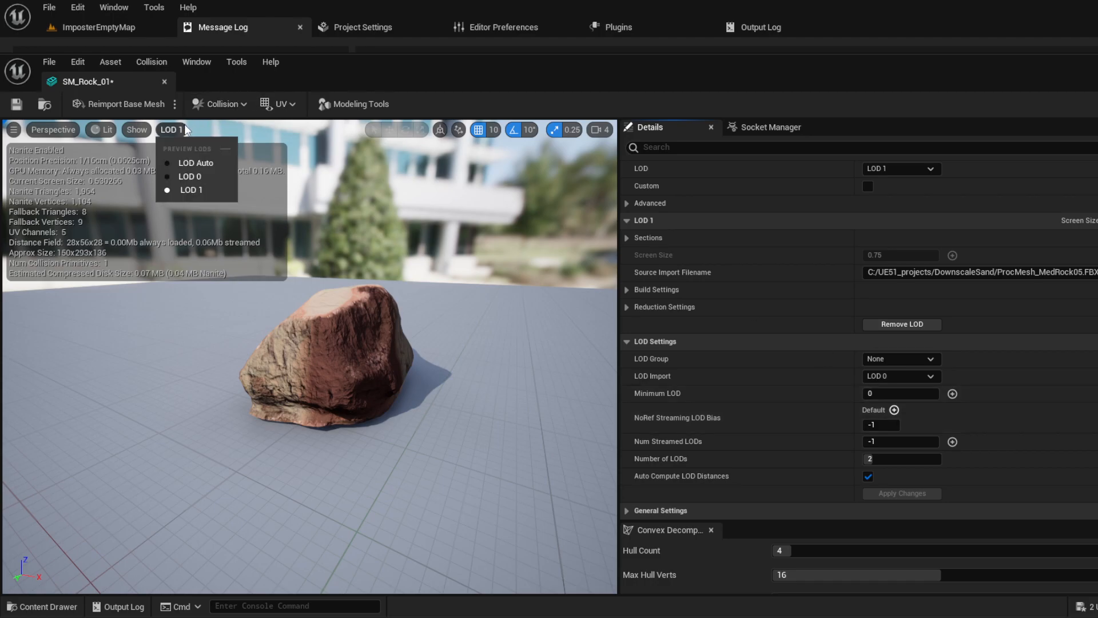
click(183, 129)
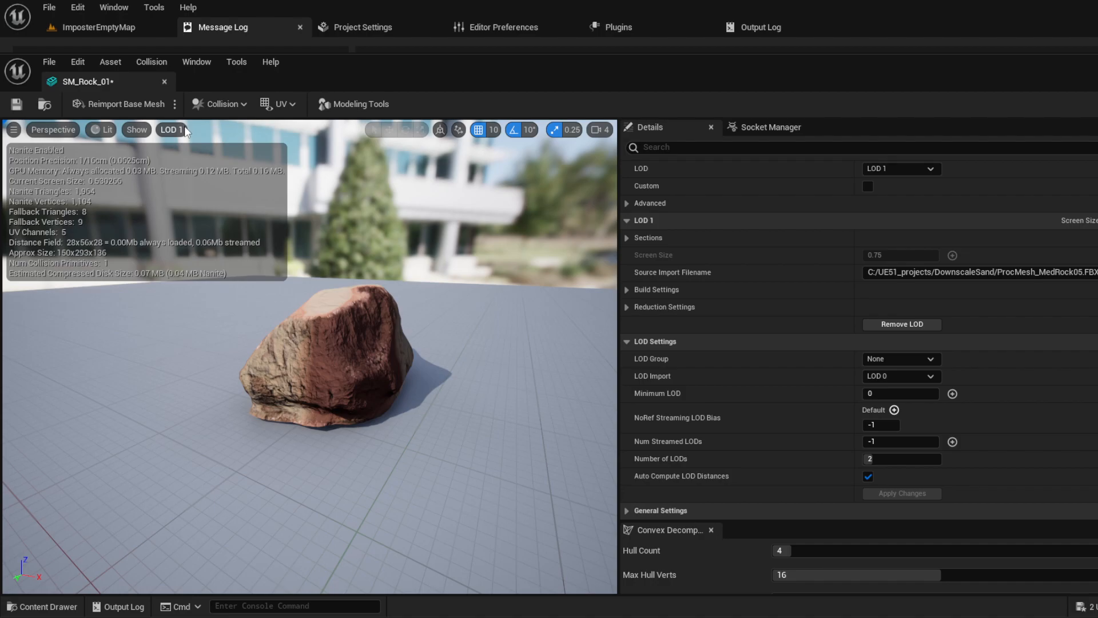
- Remove LOD 1 from SM_Rock_01 and import ProcMesh_LargeRock01.FBX from the DownscaleSand folder as the new LOD 1
click(909, 324)
click(666, 378)
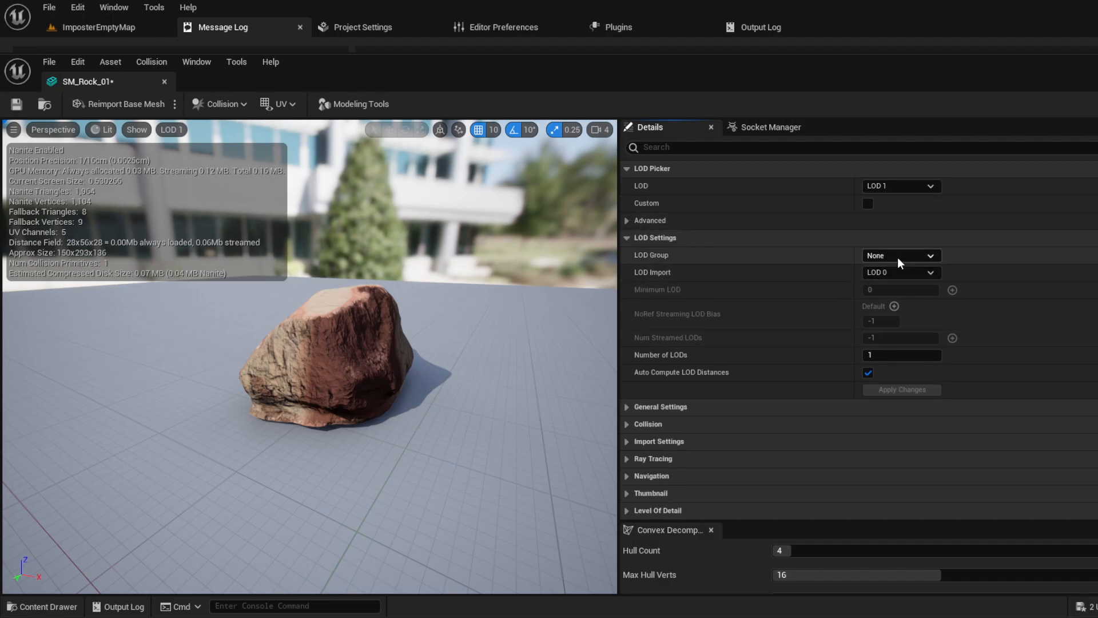
click(902, 272)
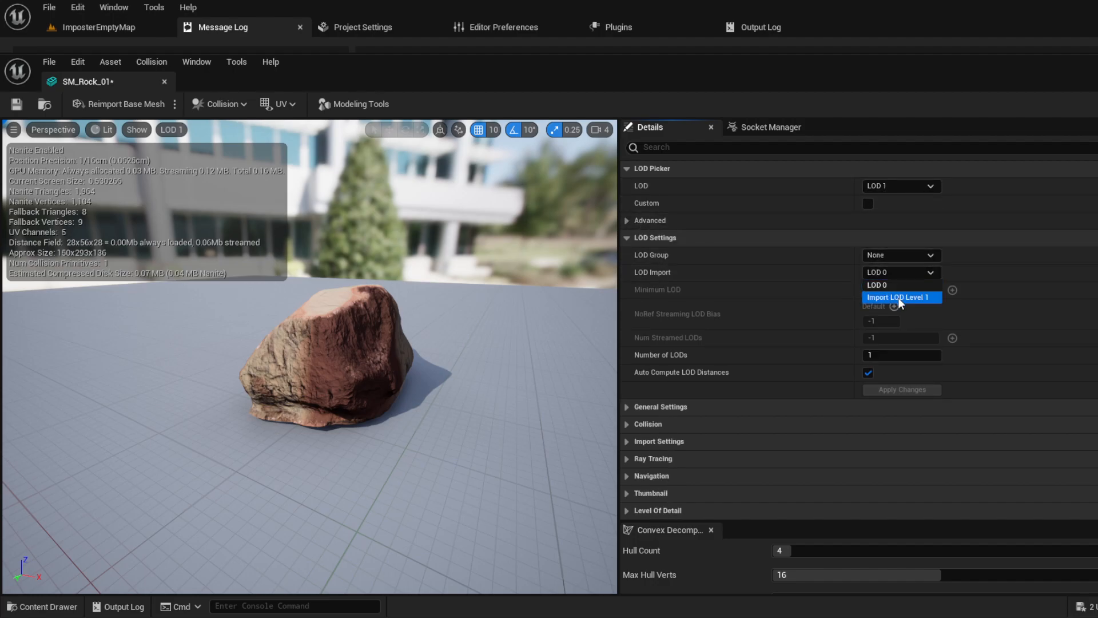
click(900, 297)
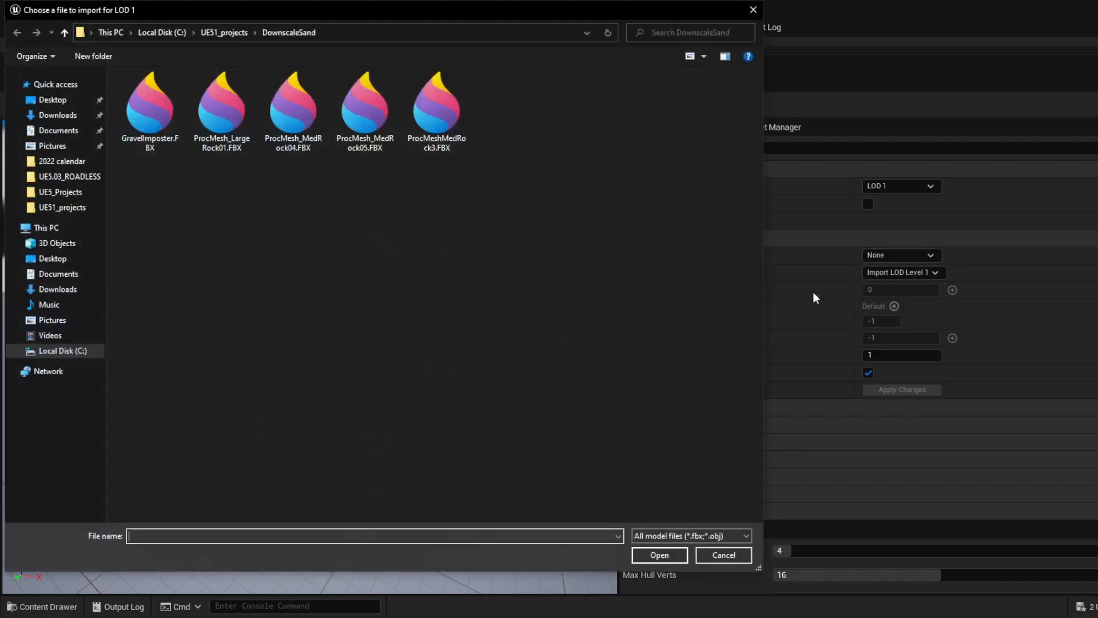
click(228, 146)
click(660, 555)
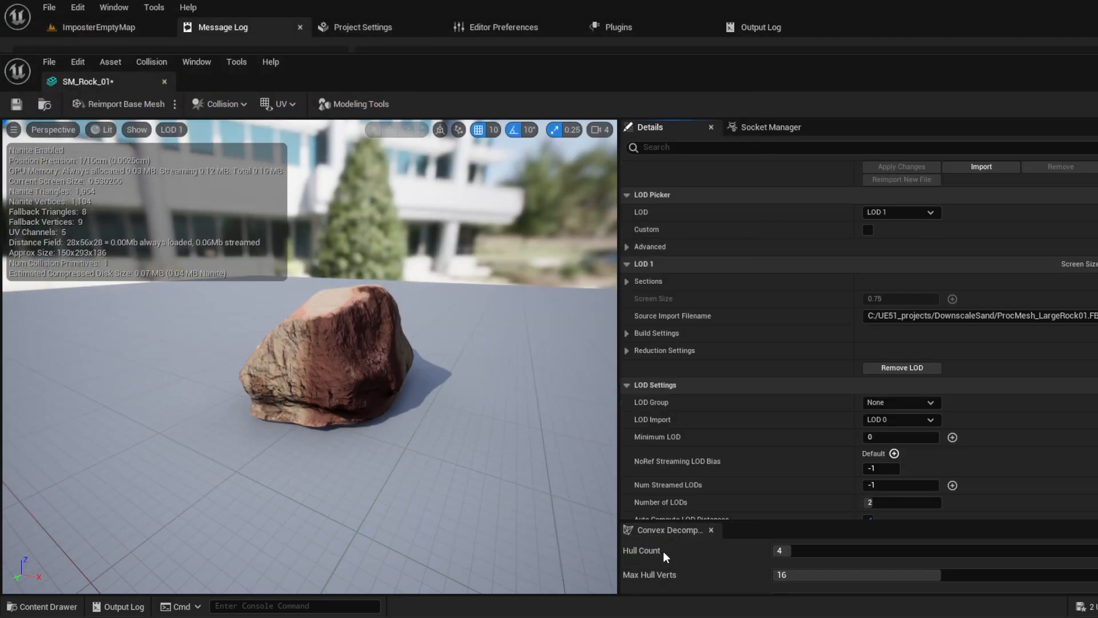
- Compare the LOD Auto, LOD 0 and LOD 1 previews of SM_Rock_01 and examine its material slots and Nanite settings
click(177, 130)
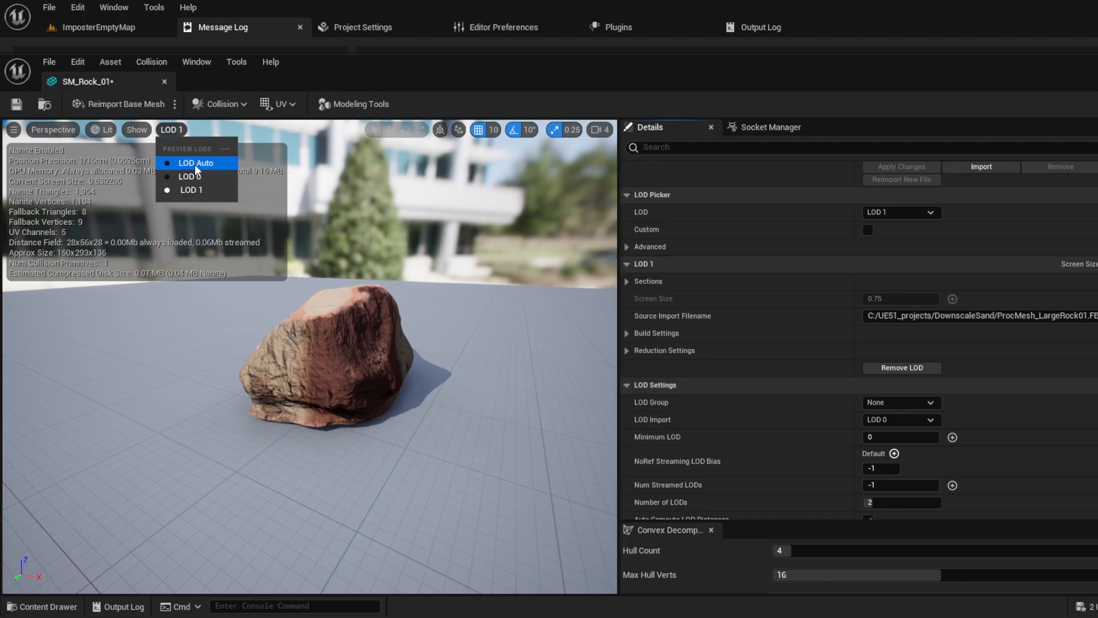
click(194, 164)
click(191, 129)
click(192, 177)
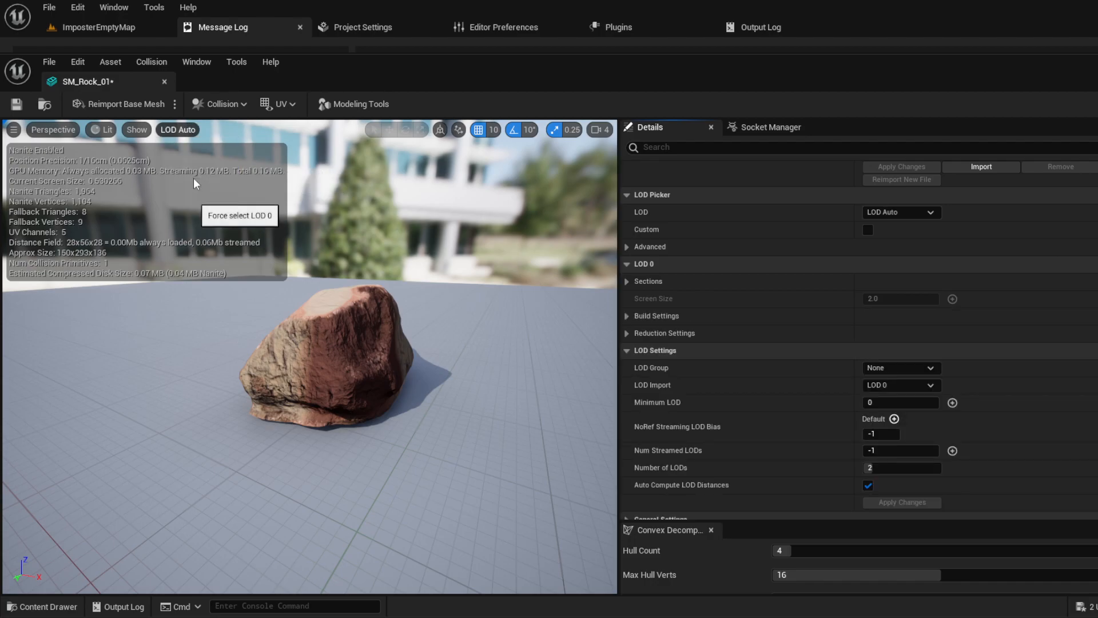
click(172, 129)
click(182, 191)
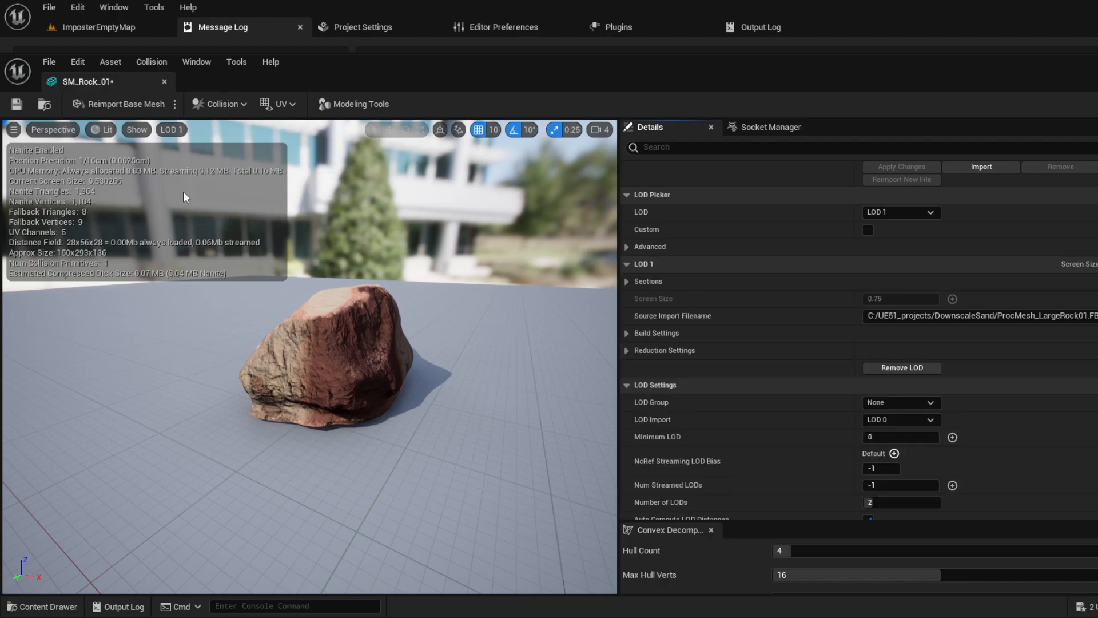
scroll(932, 447, up, 10)
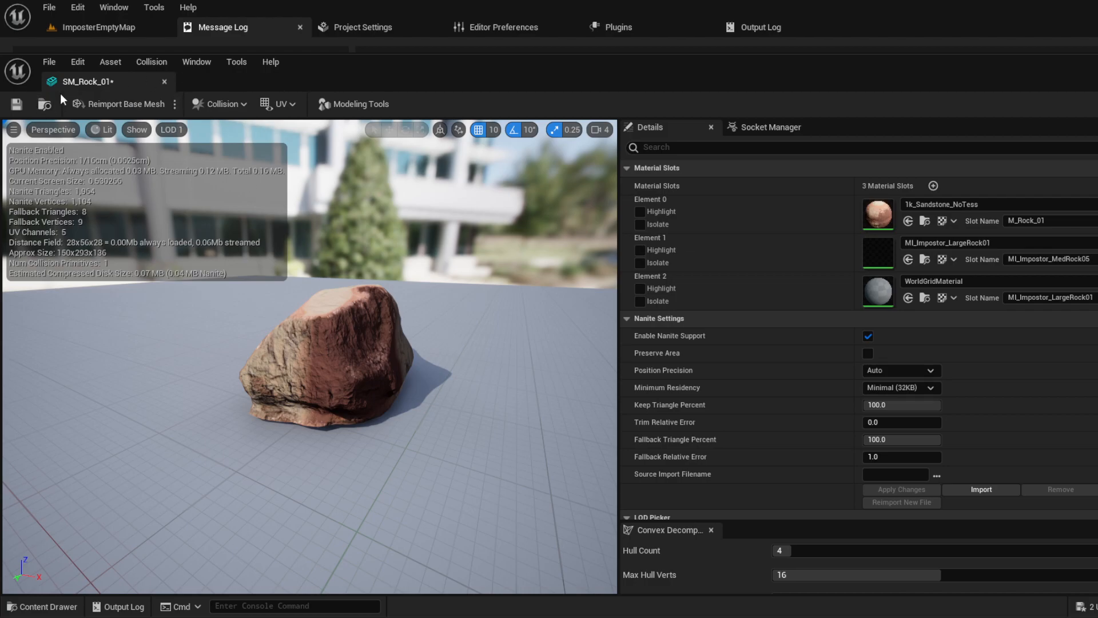
- Close the SM_Rock_01 editor, return to ImposterEmptyMap and filter the SurvivalGameKitV2 folder's rock assets to static meshes
click(165, 81)
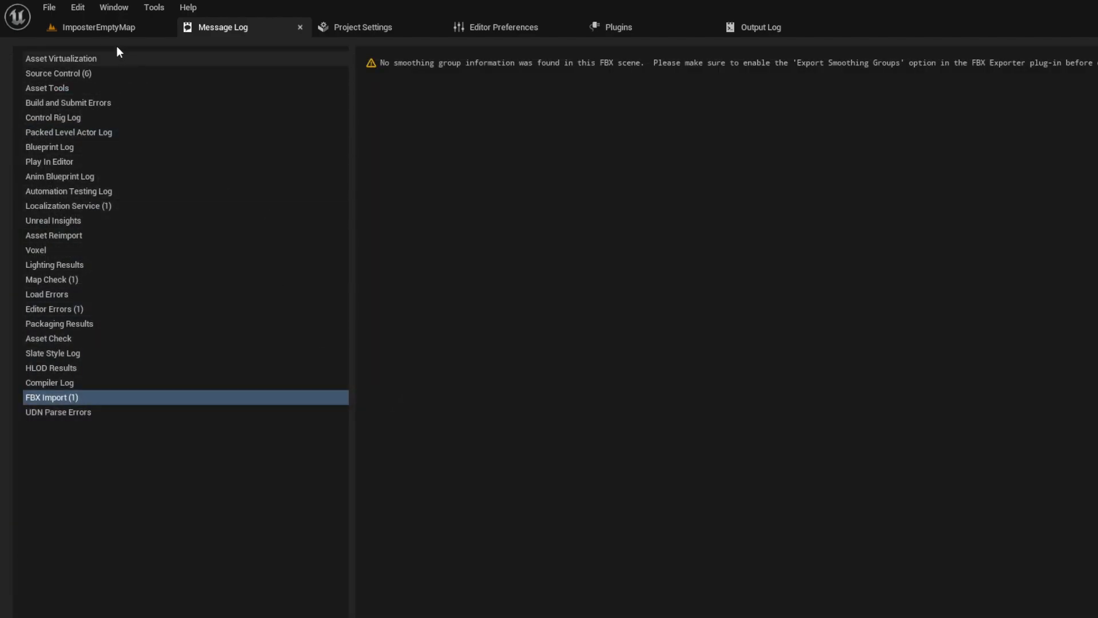
click(114, 26)
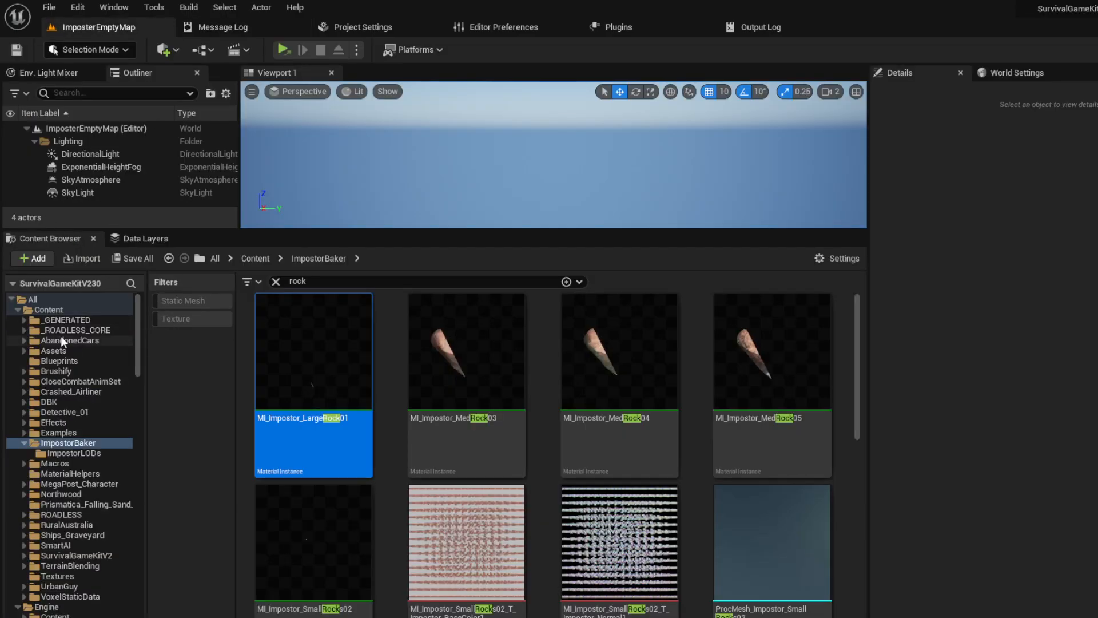
click(97, 517)
click(96, 525)
click(91, 557)
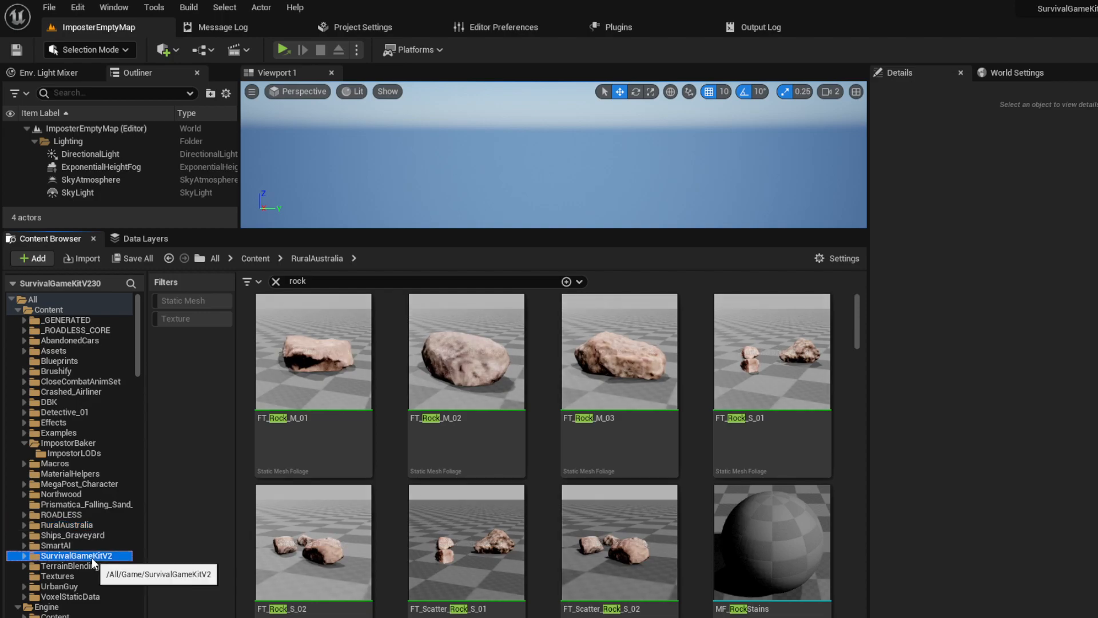
click(192, 300)
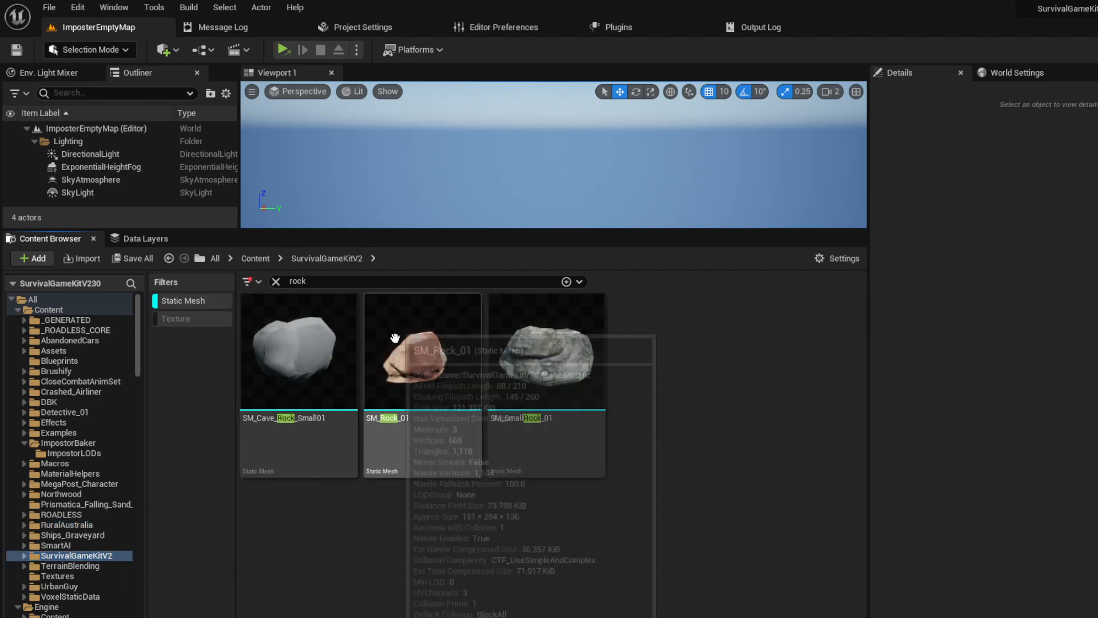
- Disable Nanite on the SM_Rock_01 asset directly from the content browser and save all changes
click(427, 352)
right_click(427, 352)
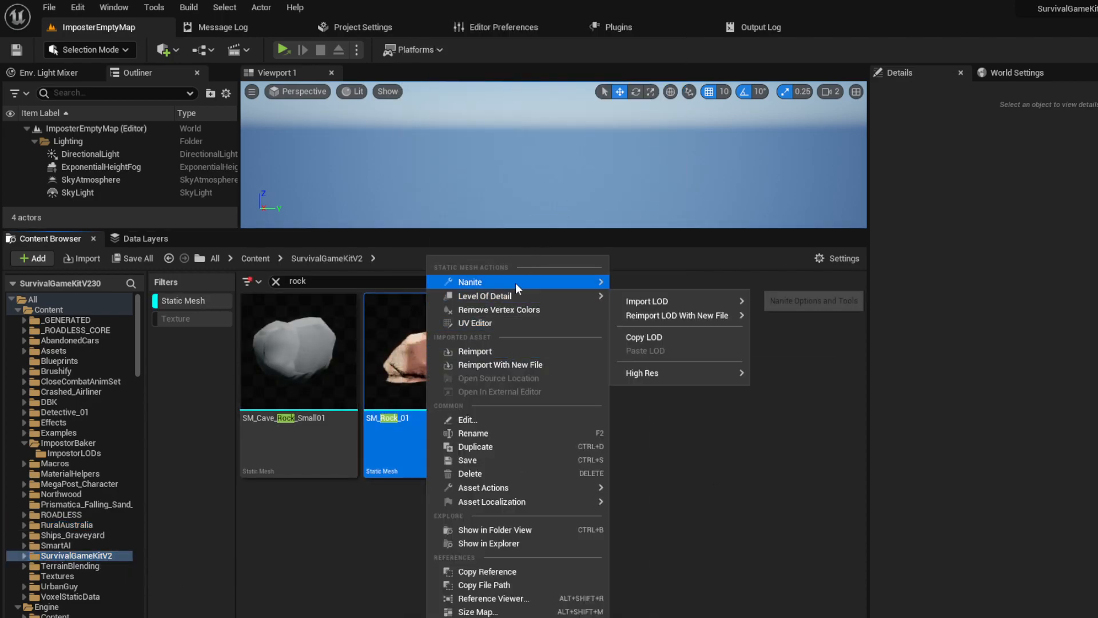
mouse_move(515, 283)
click(634, 294)
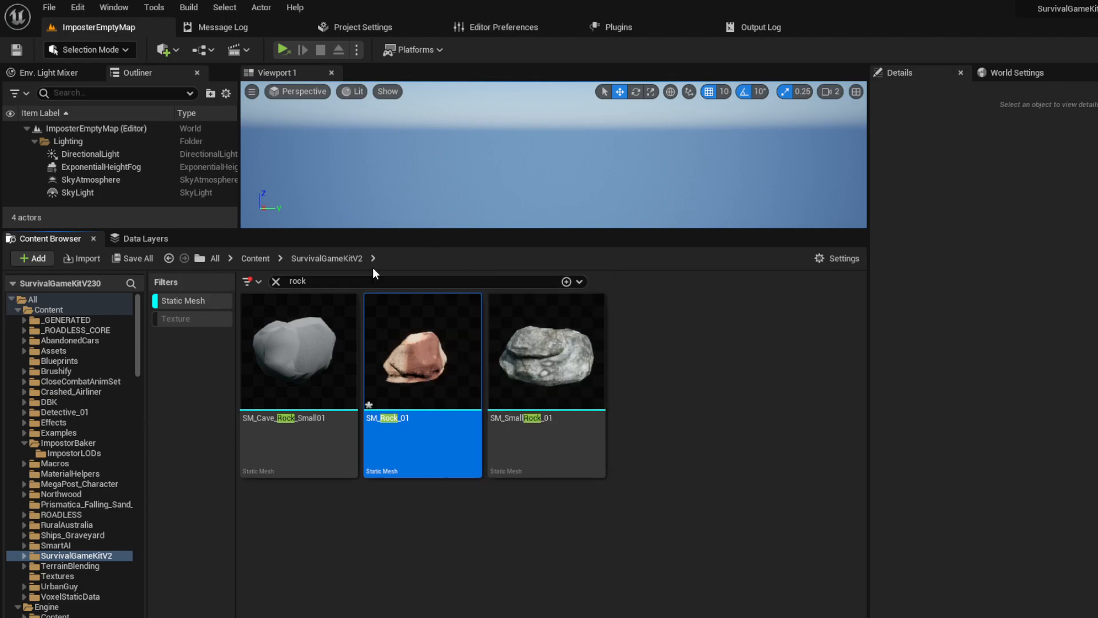
click(50, 8)
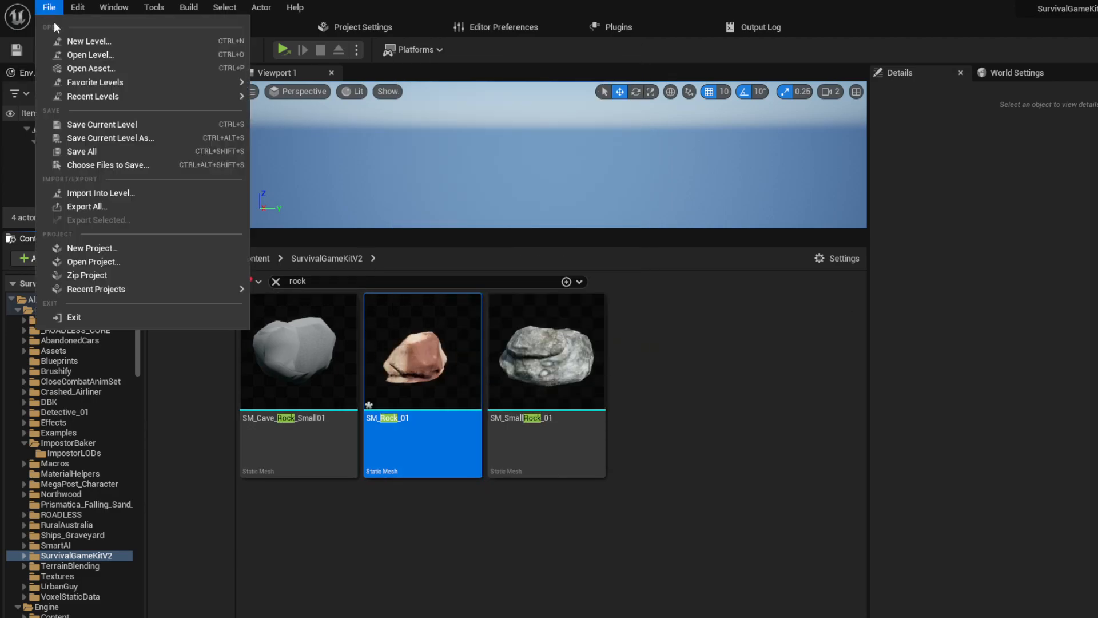
click(80, 151)
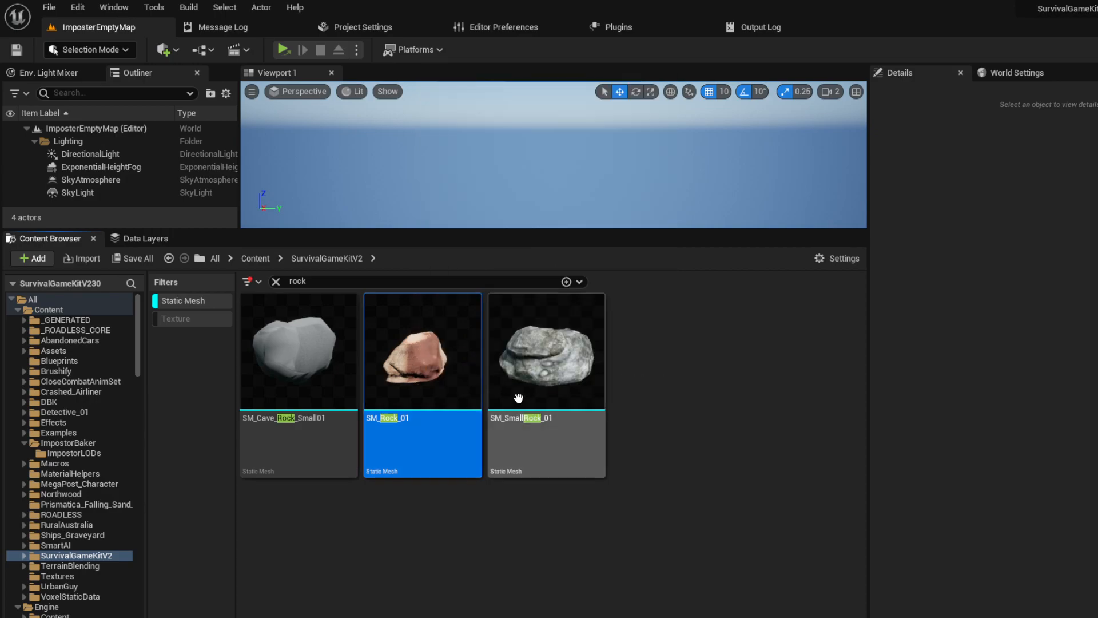
- Check SM_Rock_01's asset details, reopen the mesh for editing and preview its LOD 1
mouse_move(448, 359)
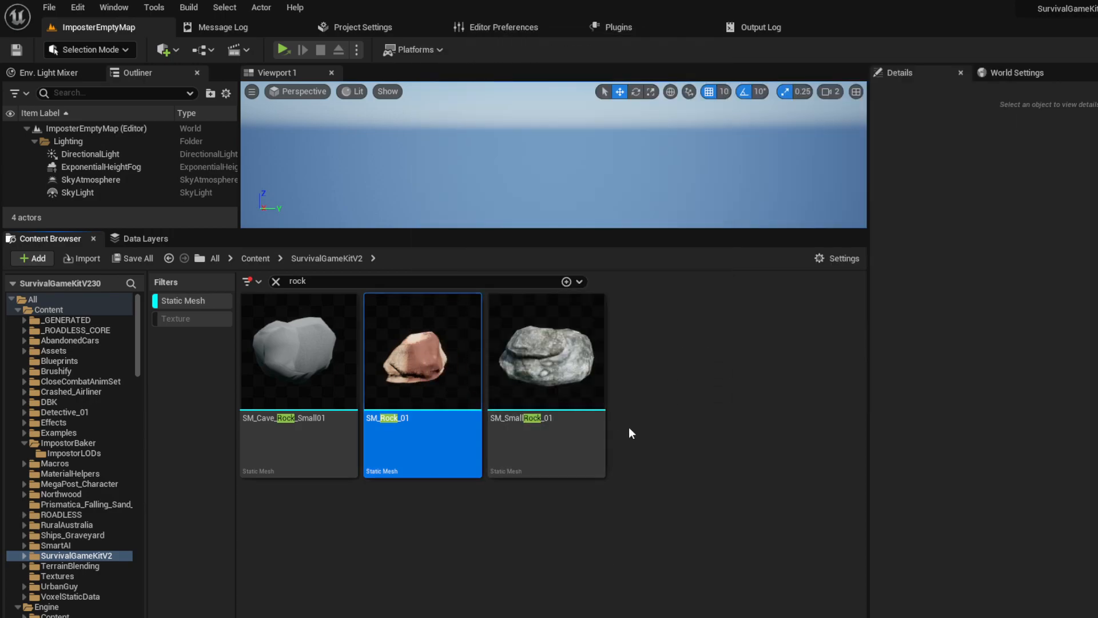
mouse_move(574, 410)
mouse_move(448, 393)
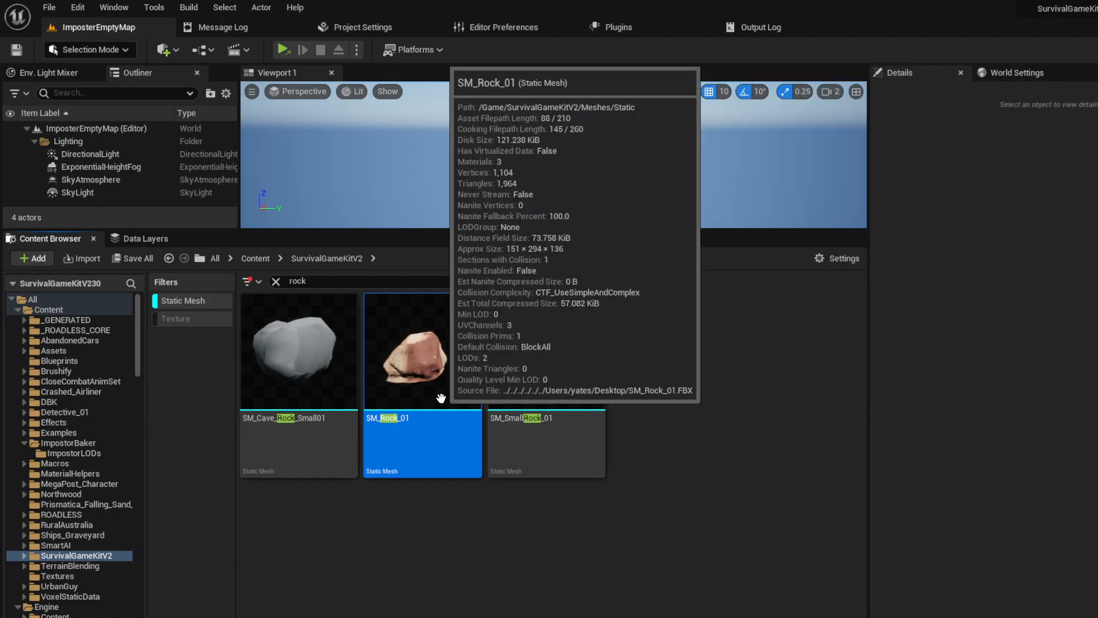
double_click(441, 397)
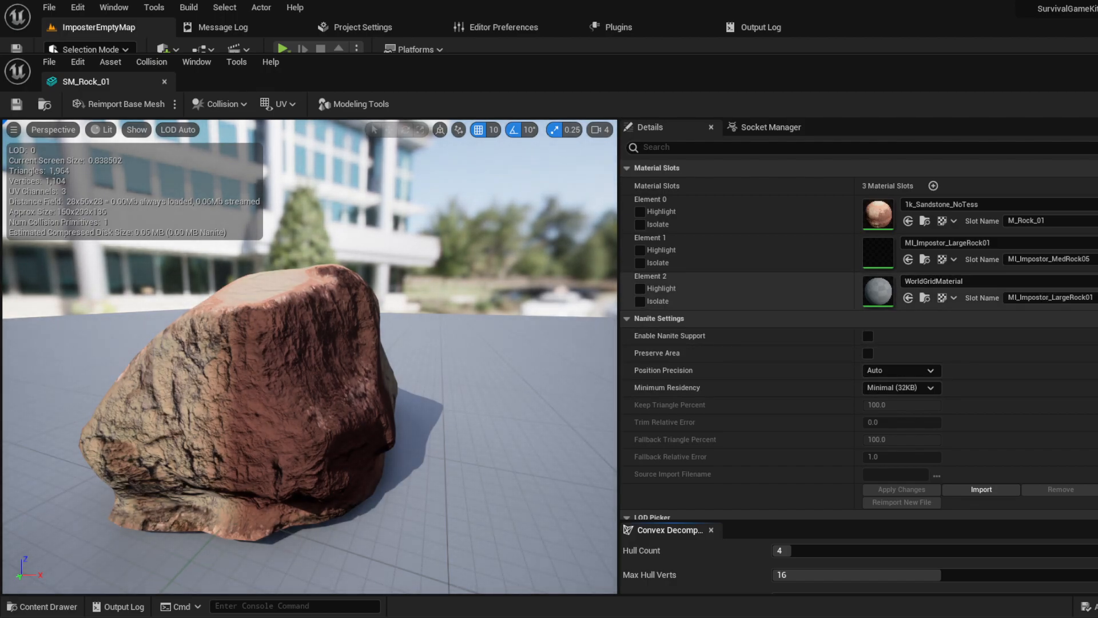
click(163, 130)
click(201, 187)
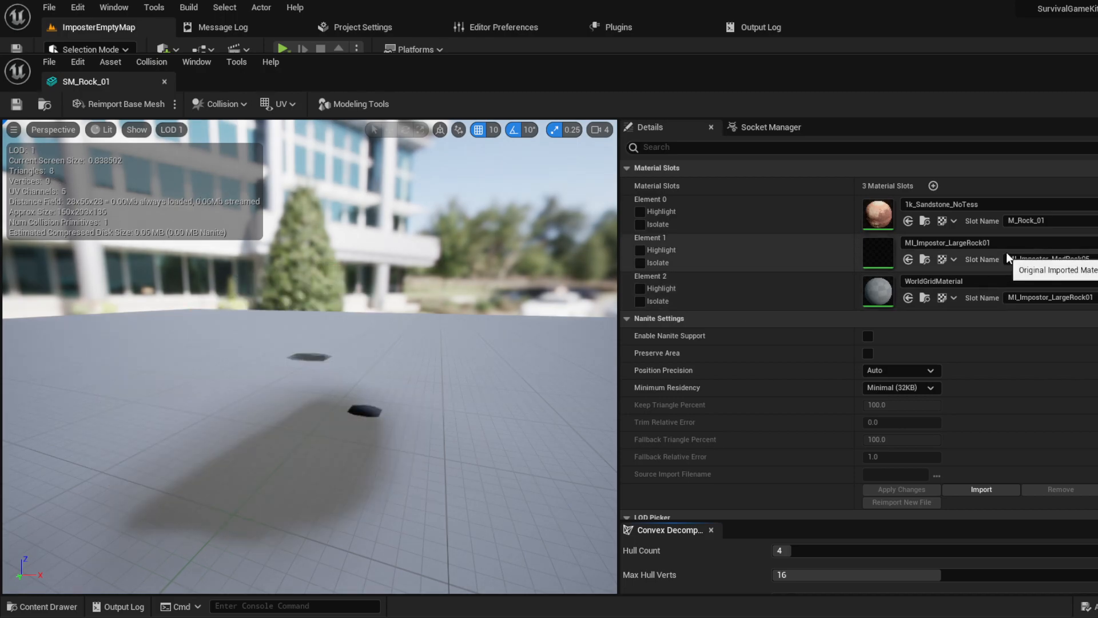
- Assign MI_Impostor_LargeRock01 to Element 2 of SM_Rock_01 and delete the leftover MI_Impostor_MedRock05 material slot
click(927, 262)
click(908, 298)
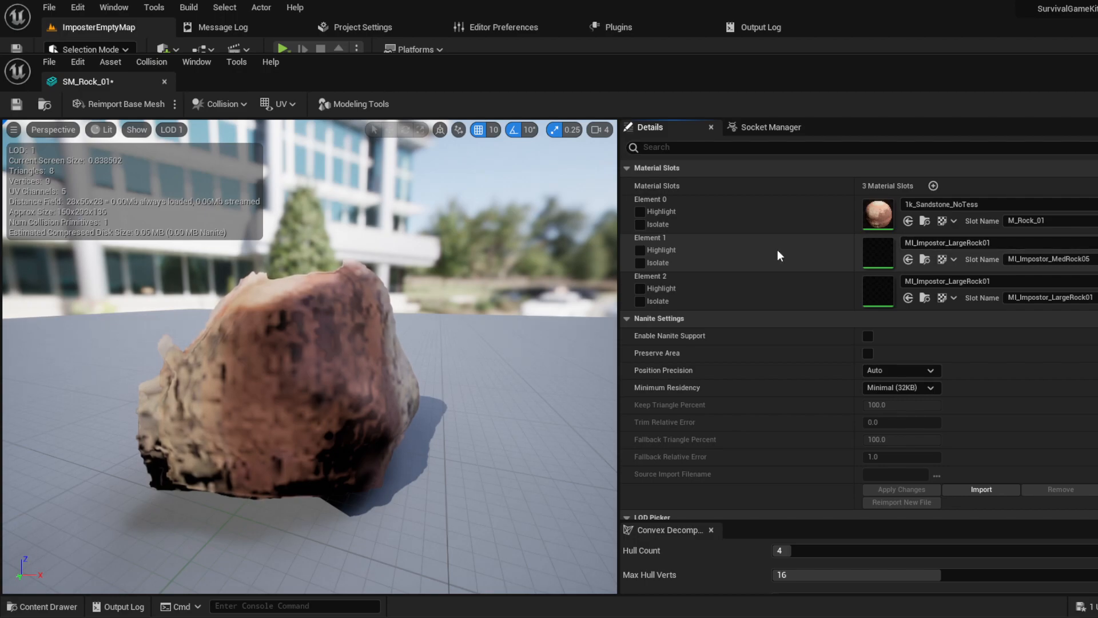
click(1096, 259)
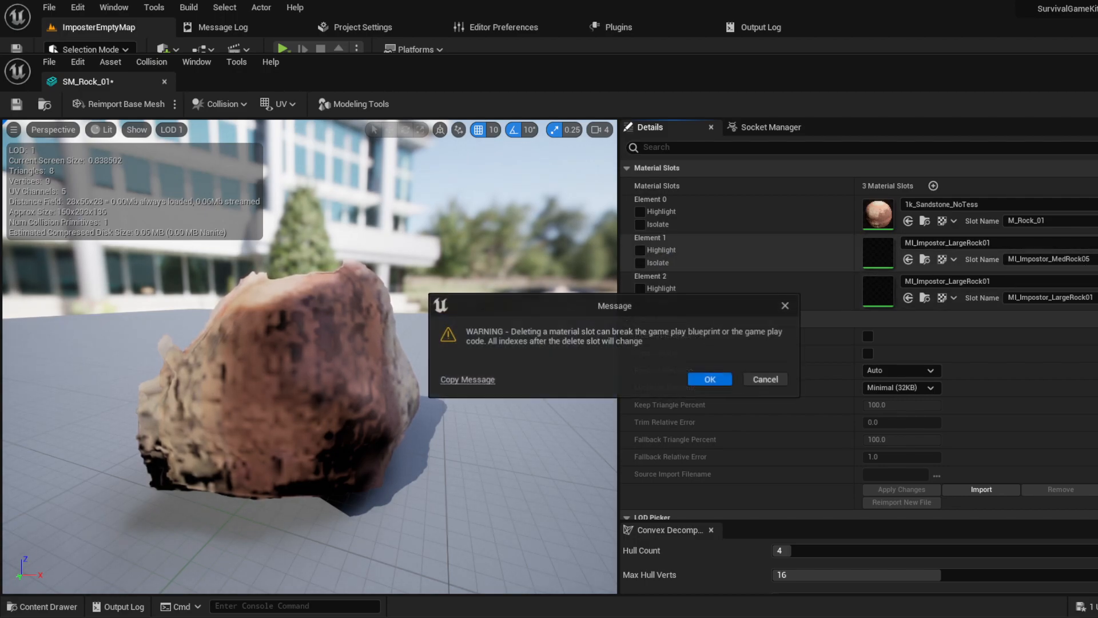
click(708, 377)
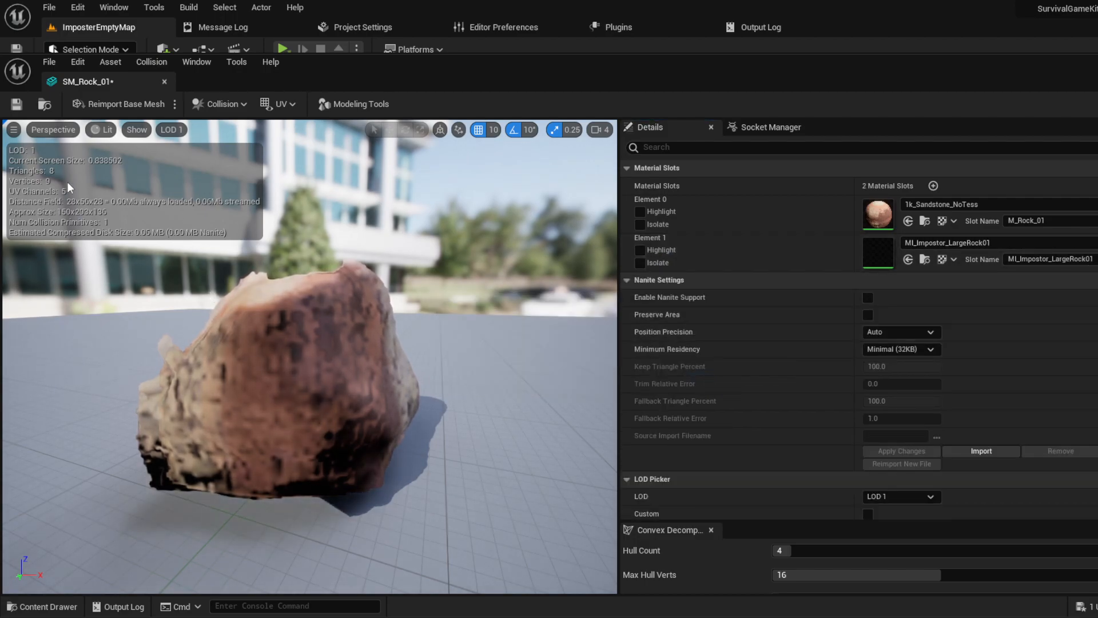
- Compare the LOD 0 and LOD 1 previews of SM_Rock_01 from a distance and up close in Lit view
right_drag(370, 266, 452, 267)
key(s)
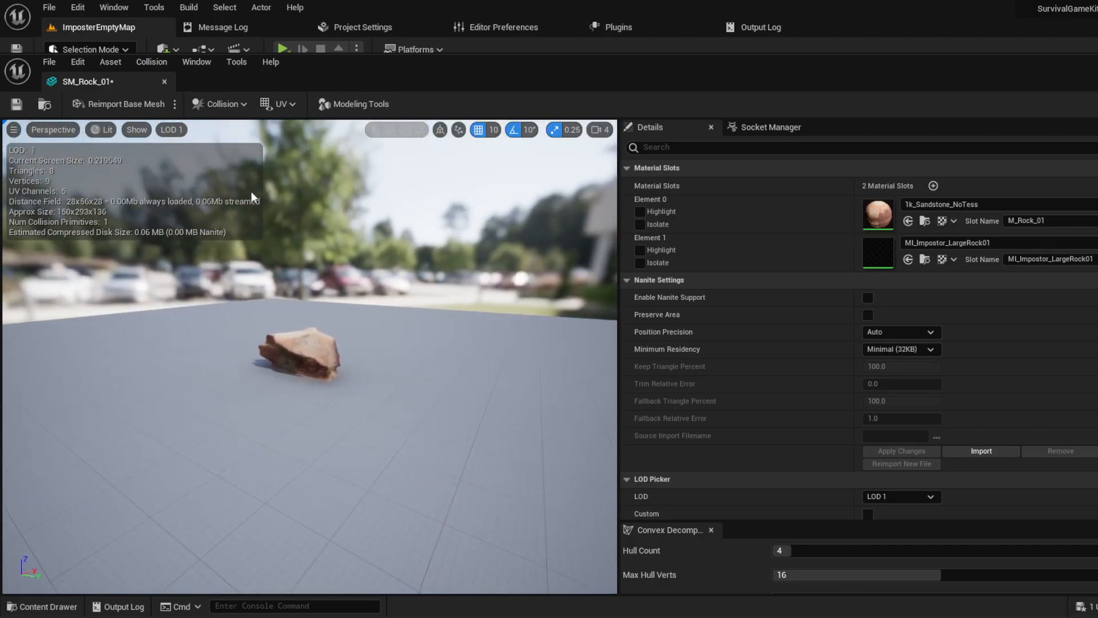
click(171, 129)
click(193, 176)
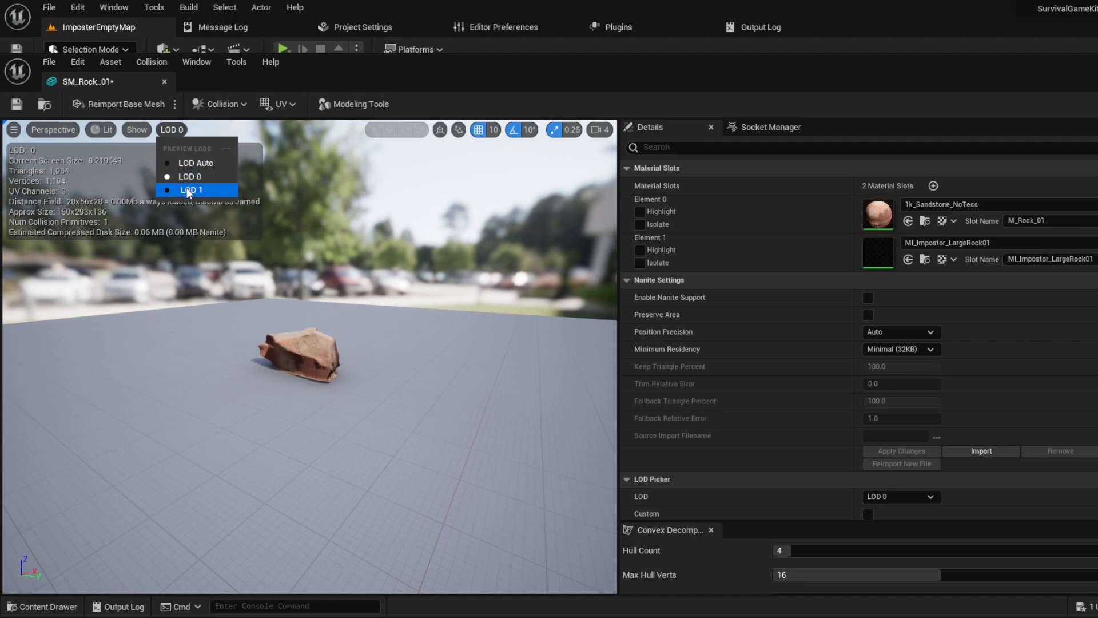
click(186, 189)
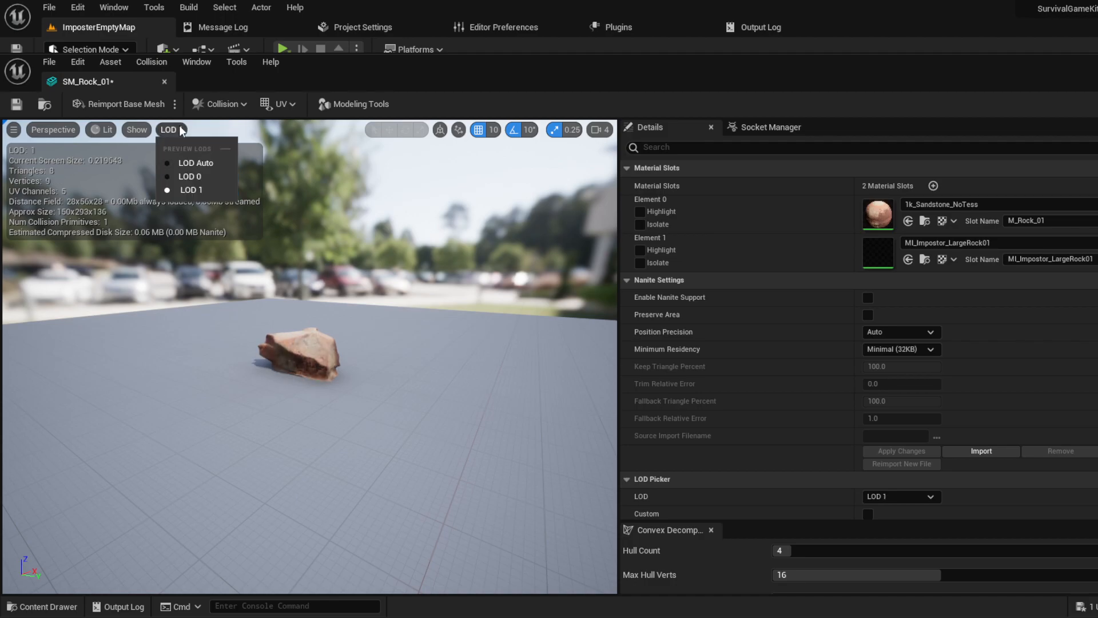
click(186, 173)
right_drag(316, 255, 208, 187)
key(w)
click(174, 129)
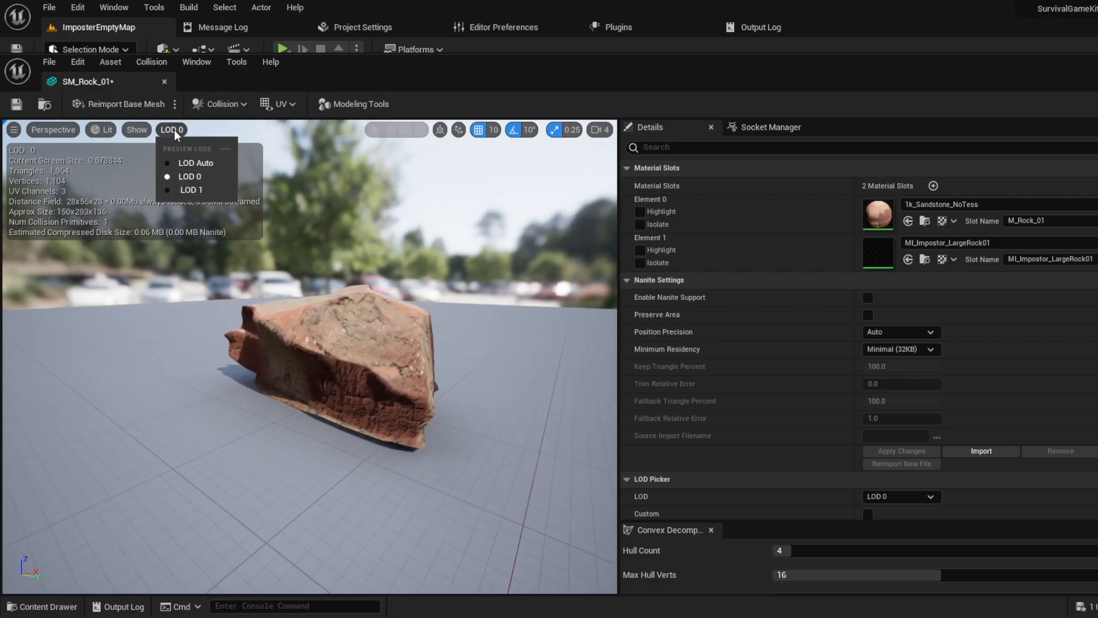
click(192, 191)
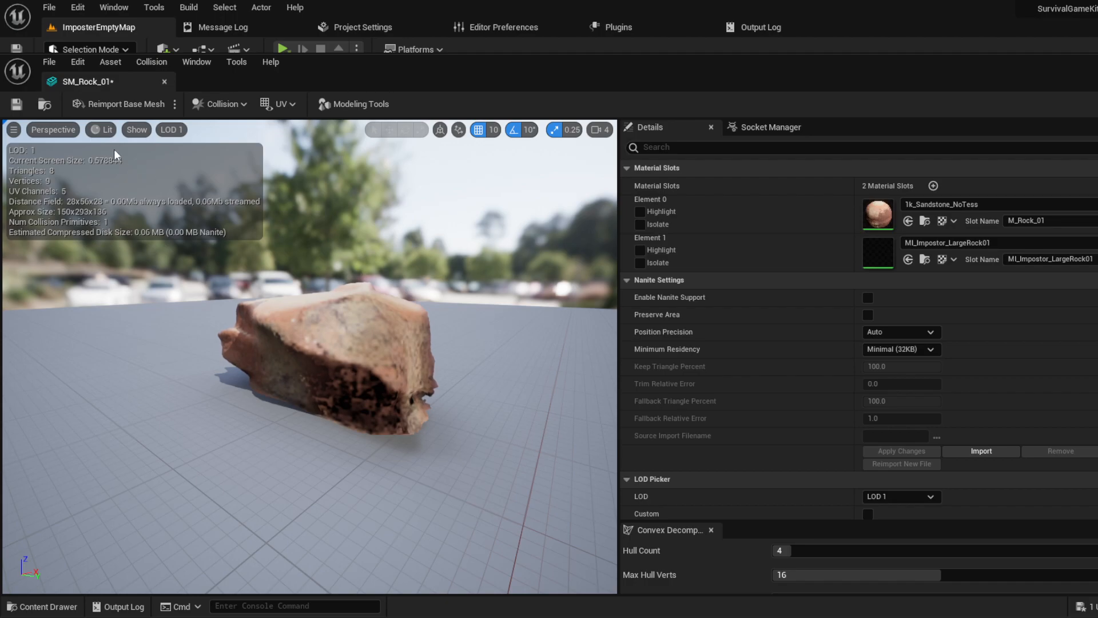
- Compare the rock's LOD 0 and LOD 1 meshes in Wireframe view, finishing on LOD 0
click(108, 129)
key(Escape)
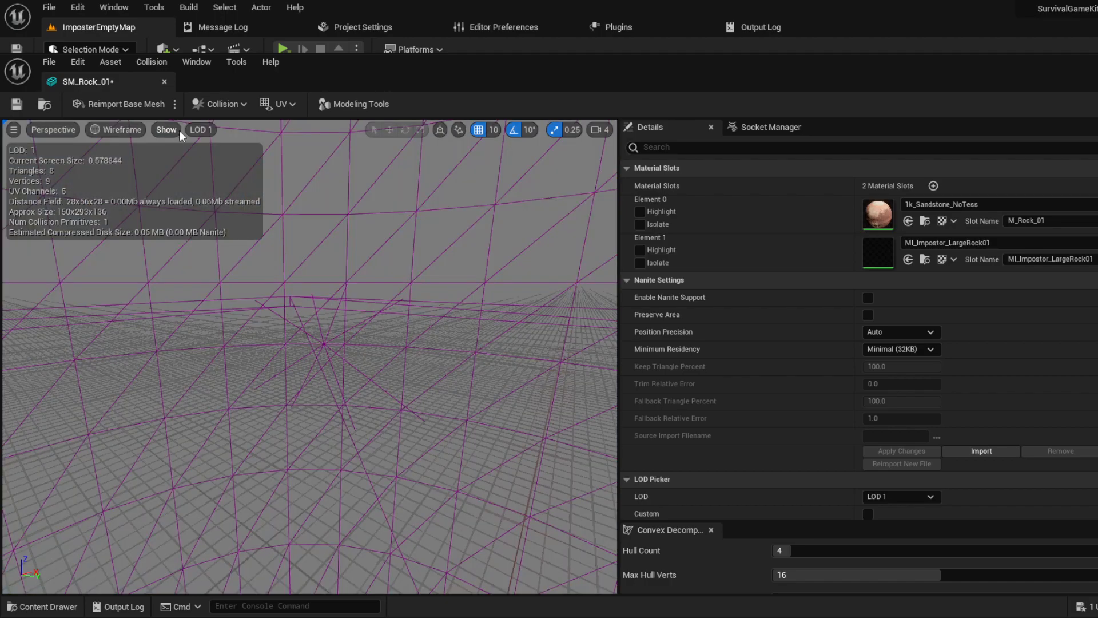
click(204, 130)
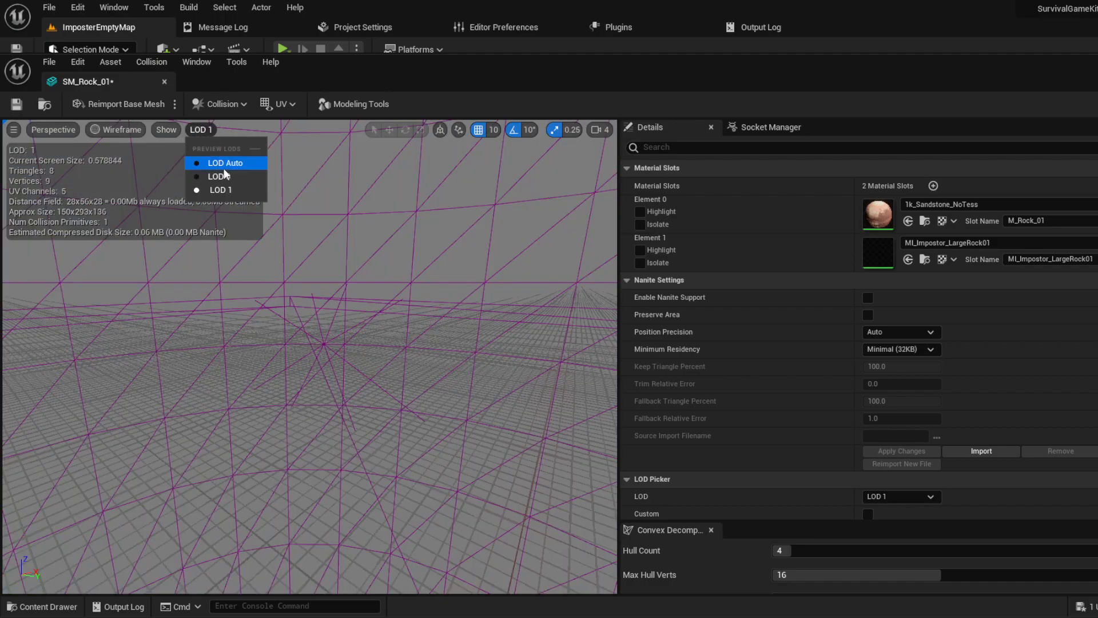
click(224, 173)
click(201, 130)
click(213, 184)
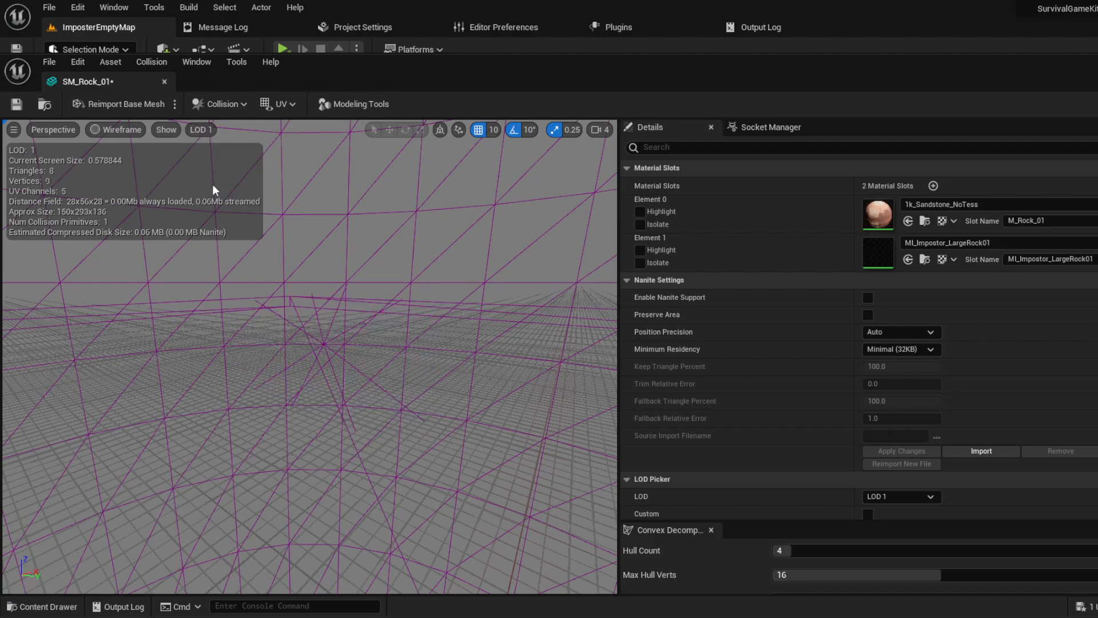
click(205, 130)
click(222, 162)
click(209, 129)
click(221, 177)
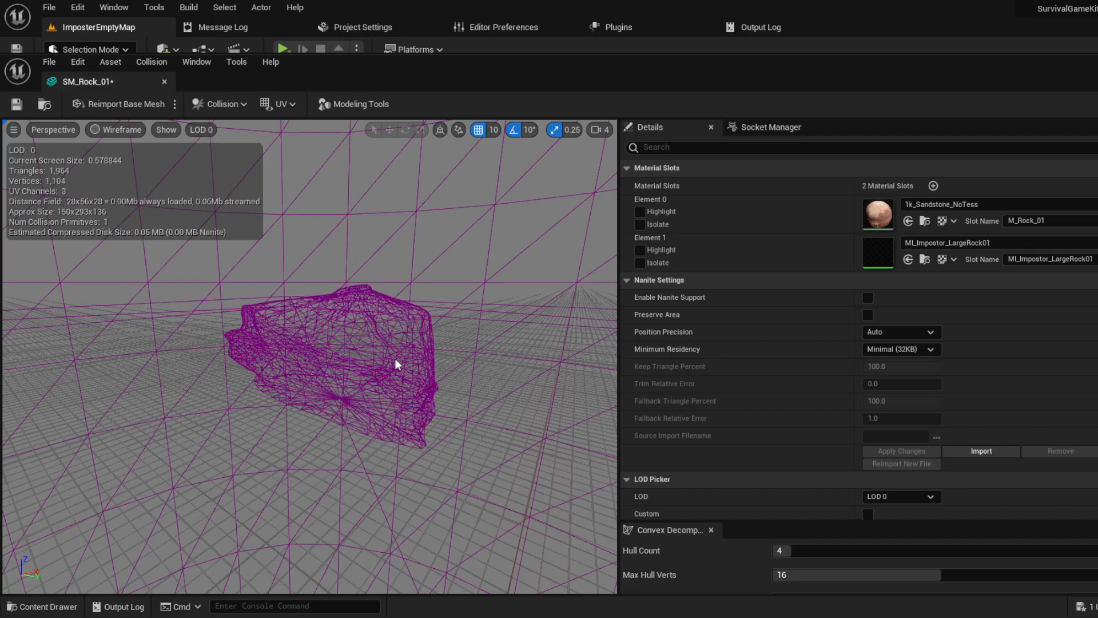
- Restore the Lit view mode for the rock preview and collapse the Nanite Settings section
click(212, 131)
click(212, 131)
click(212, 131)
click(211, 132)
click(118, 131)
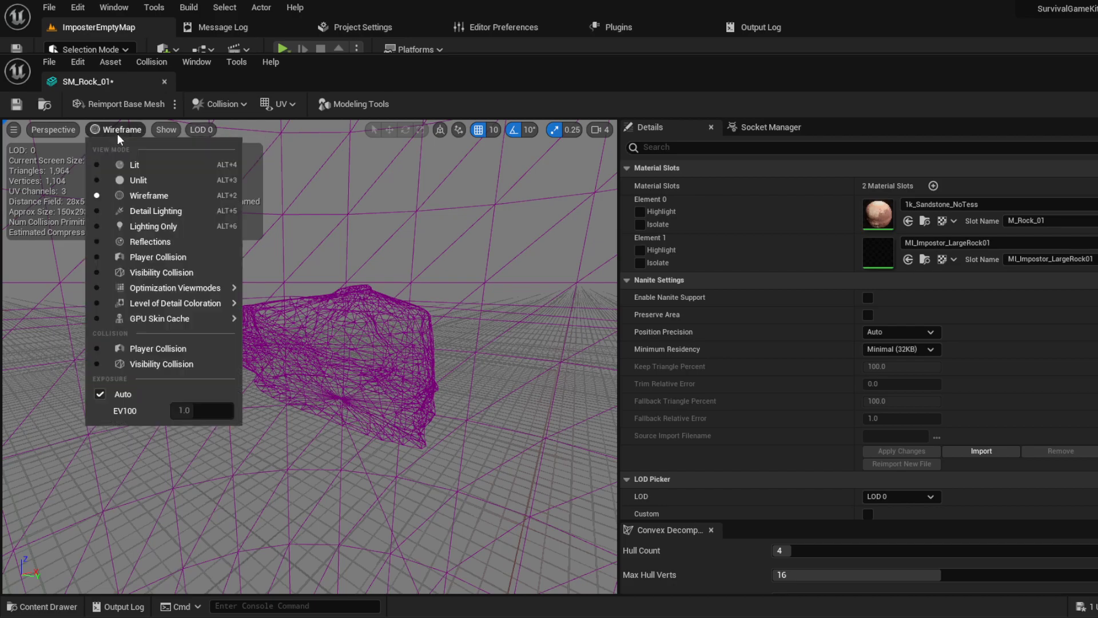
click(127, 163)
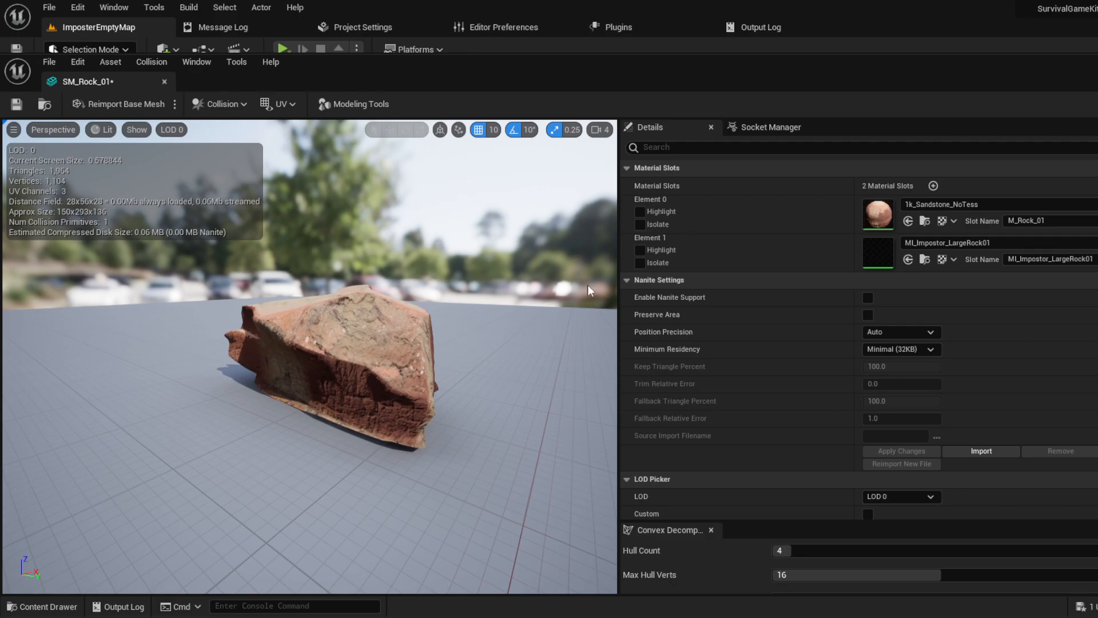
click(636, 280)
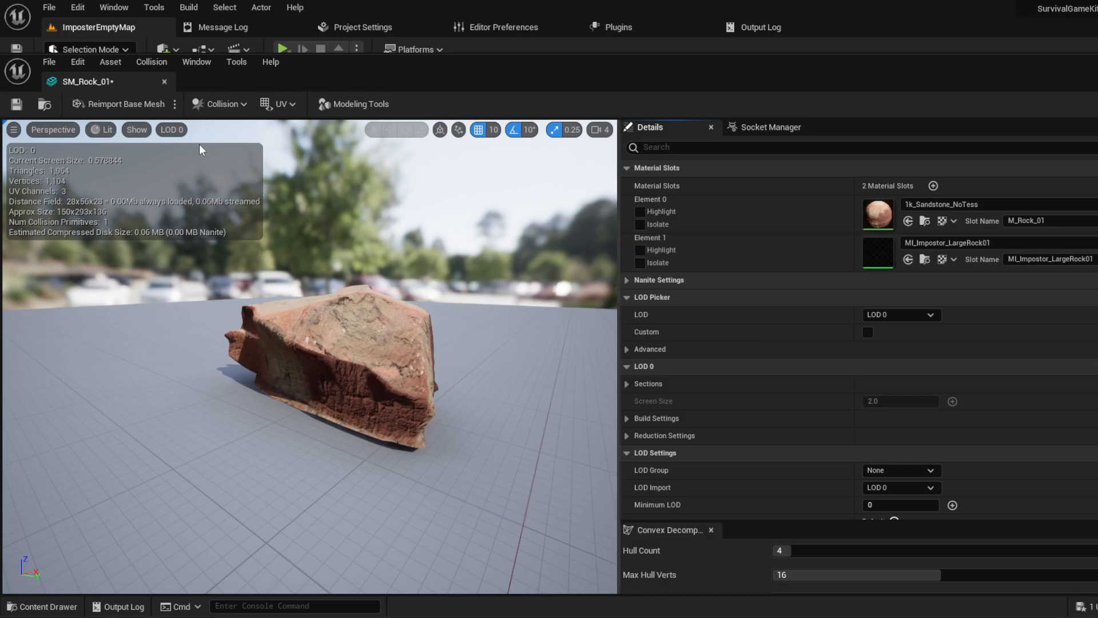
- Set the LOD preview to LOD Auto and check the rock's LOD switching at varying camera distances
click(170, 129)
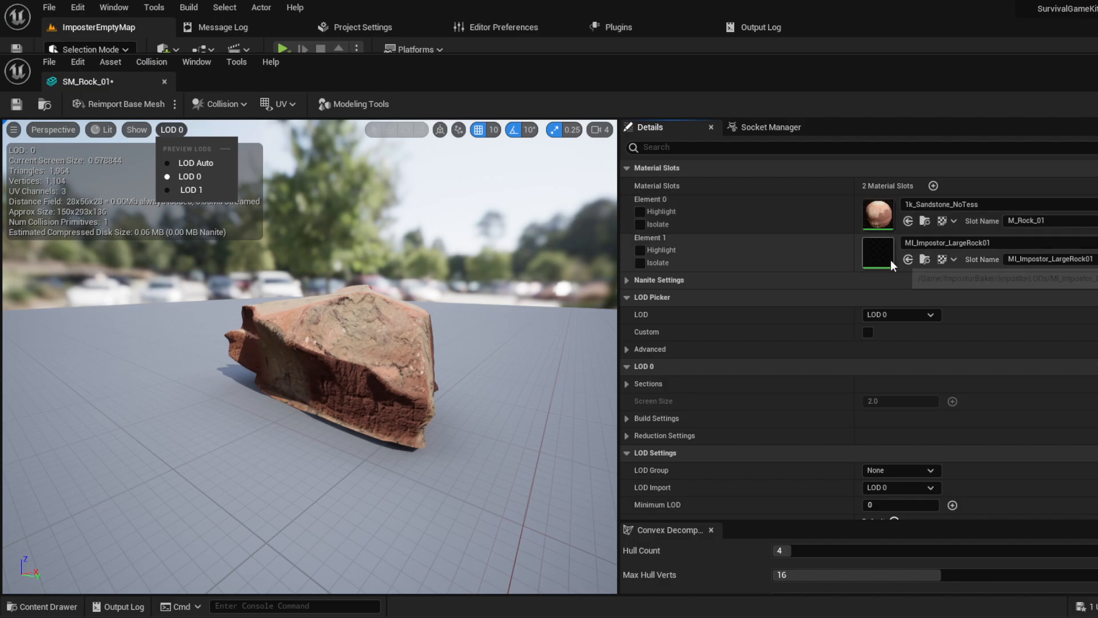
click(101, 130)
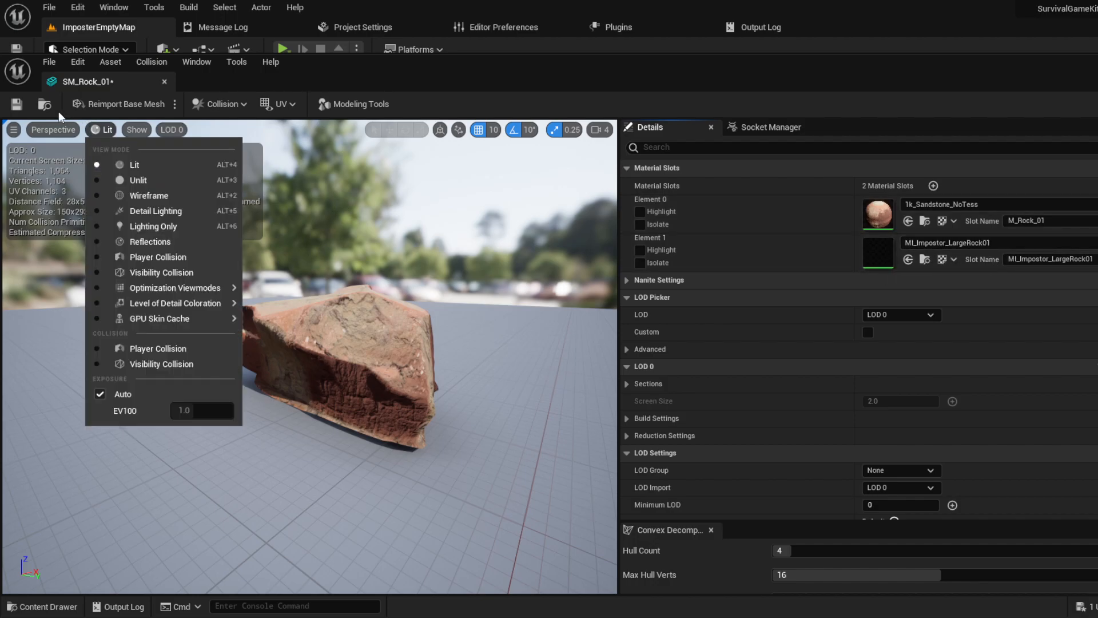
click(178, 133)
click(177, 132)
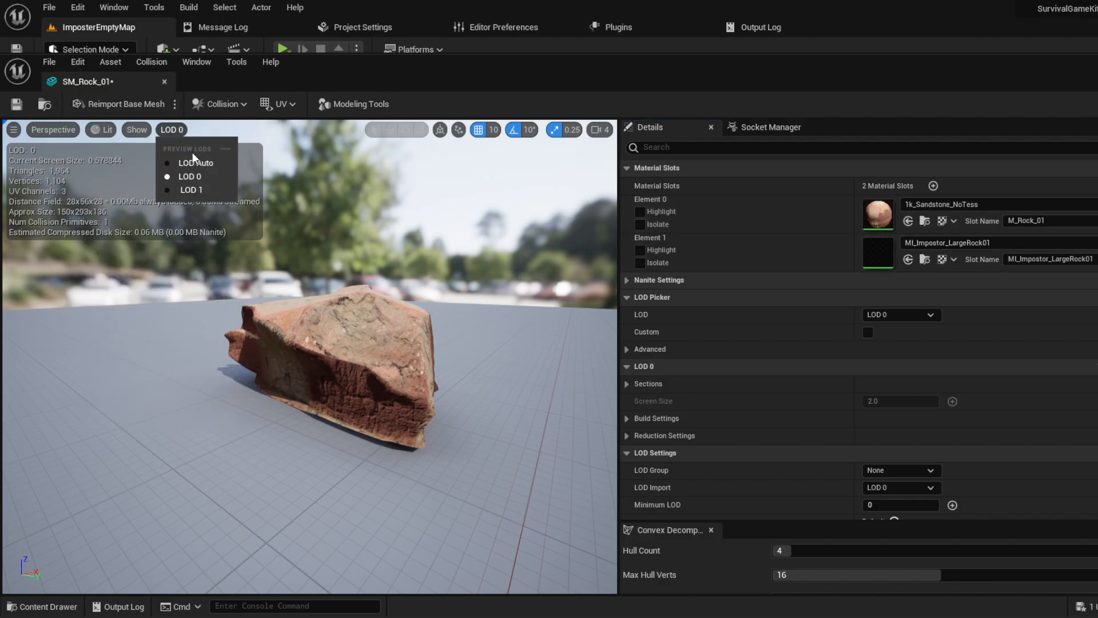
click(198, 159)
mouse_move(404, 264)
right_down()
mouse_move(404, 275)
mouse_move(403, 263)
right_up()
key(w)
key(s)
key(w)
key(s)
key(w)
key(s)
key(w)
key(s)
key(w)
key(s)
key(w)
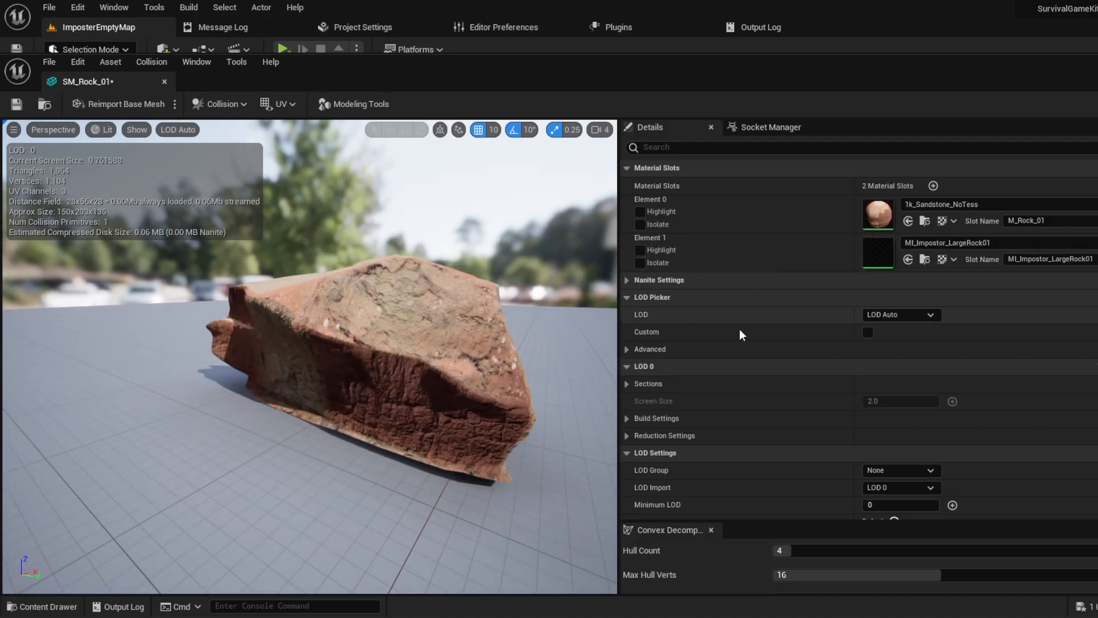
- Turn off Auto Compute LOD Distances, set LOD 0's screen size to 0.5 and preview the switch from farther away
scroll(729, 322, down, 4)
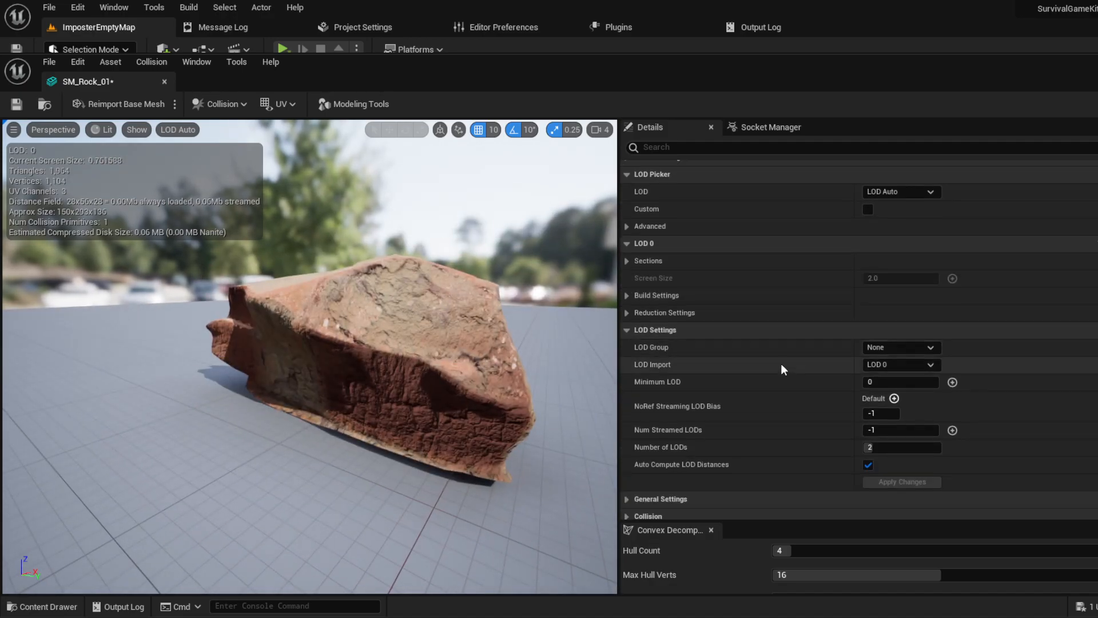
click(865, 466)
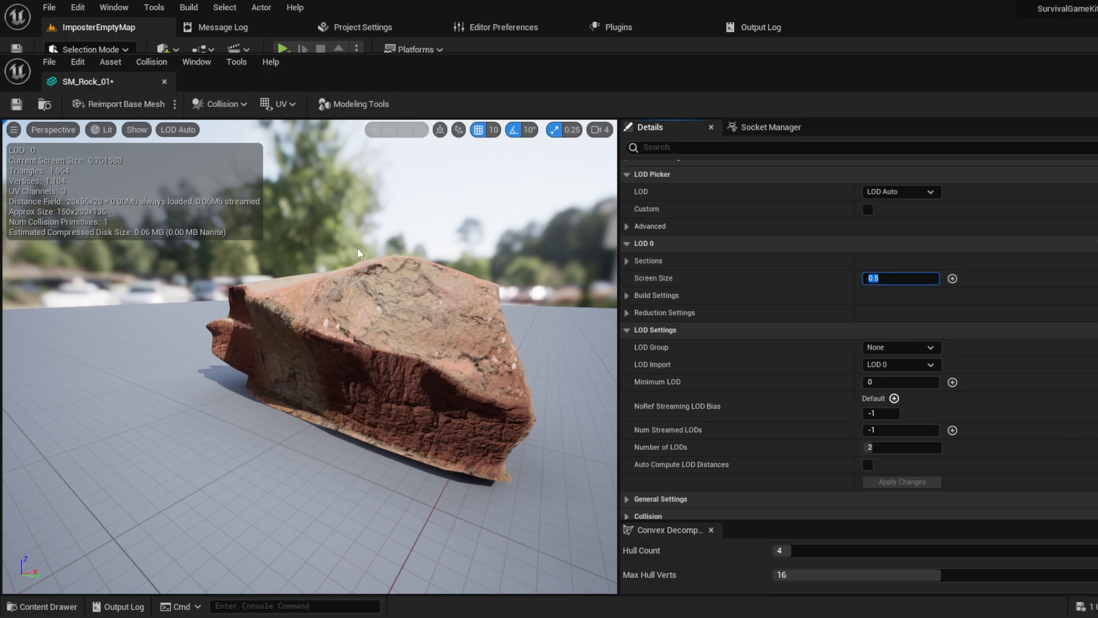
drag(256, 182, 267, 329)
scroll(310, 356, down, 1)
scroll(309, 356, down, 1)
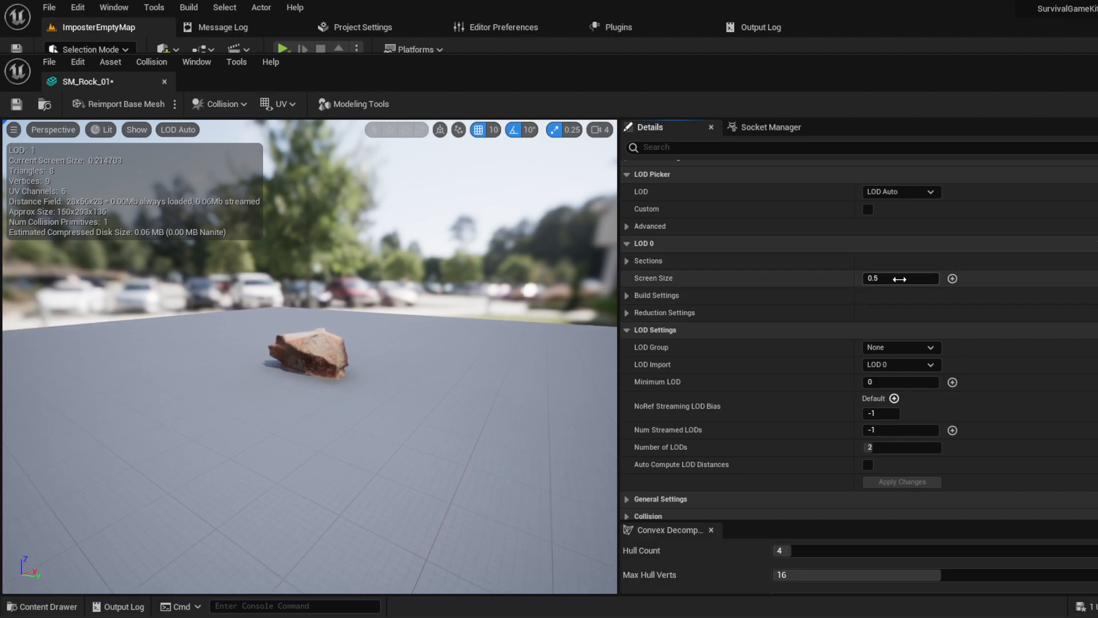
- Set LOD 0's screen size to 0.25 and save SM_Rock_01
text(.25)
key(Return)
click(16, 104)
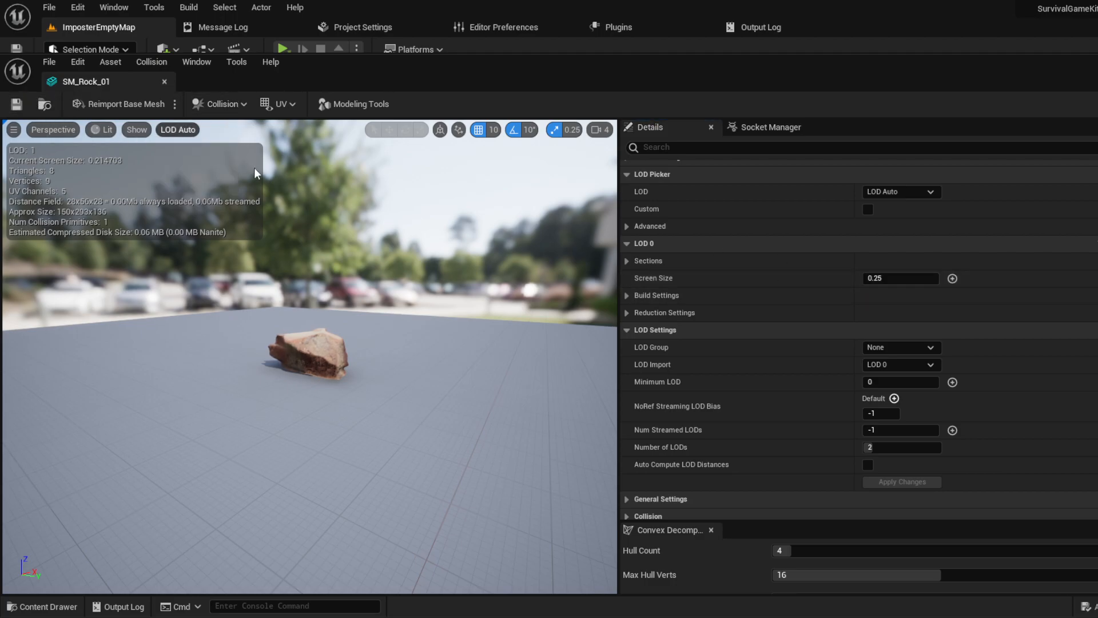
- Check the switch between the rock's LOD 0 and the impostor LOD at varying camera distances
key(w)
mouse_move(316, 205)
right_down()
mouse_move(302, 211)
mouse_move(313, 205)
right_up()
key(s)
key(w)
key(s)
key(w)
key(s)
key(w)
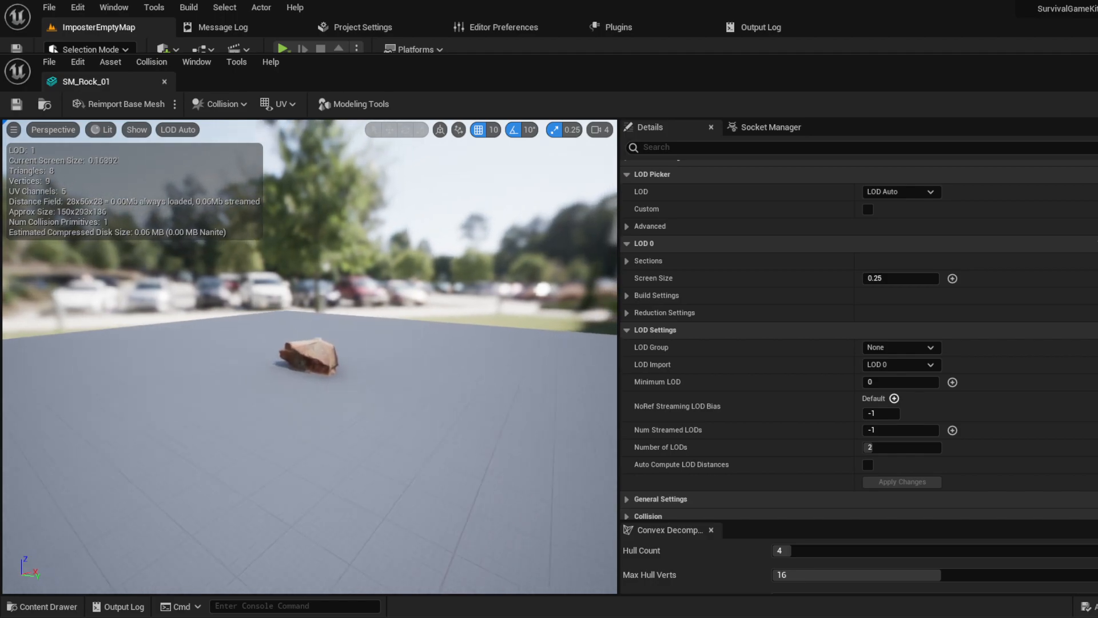
key(s)
key(w)
key(s)
key(w)
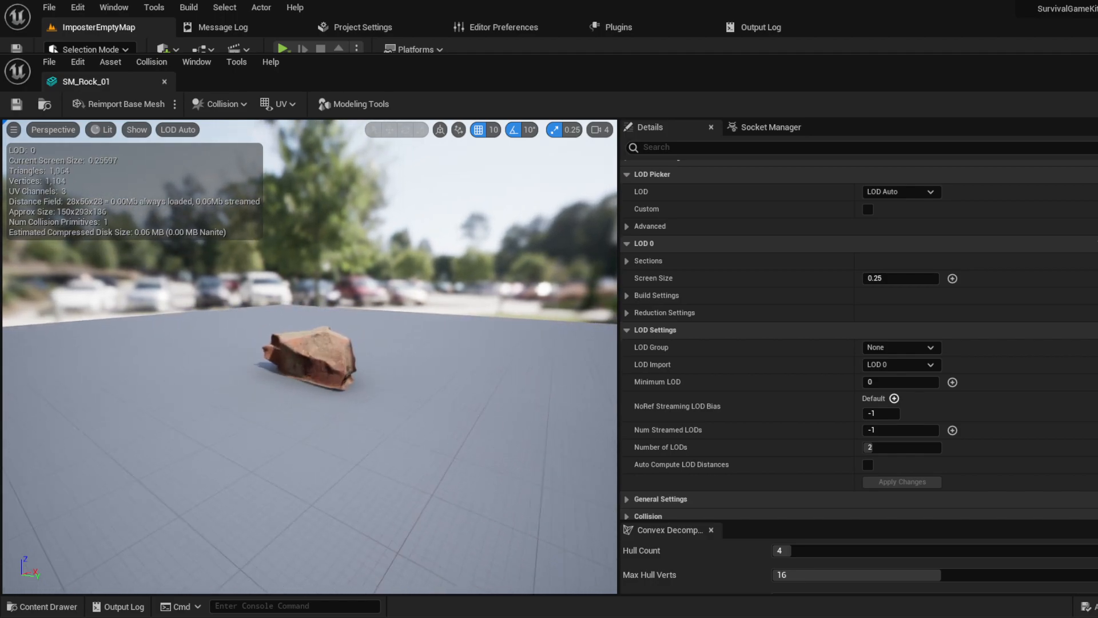
key(s)
key(w)
key(s)
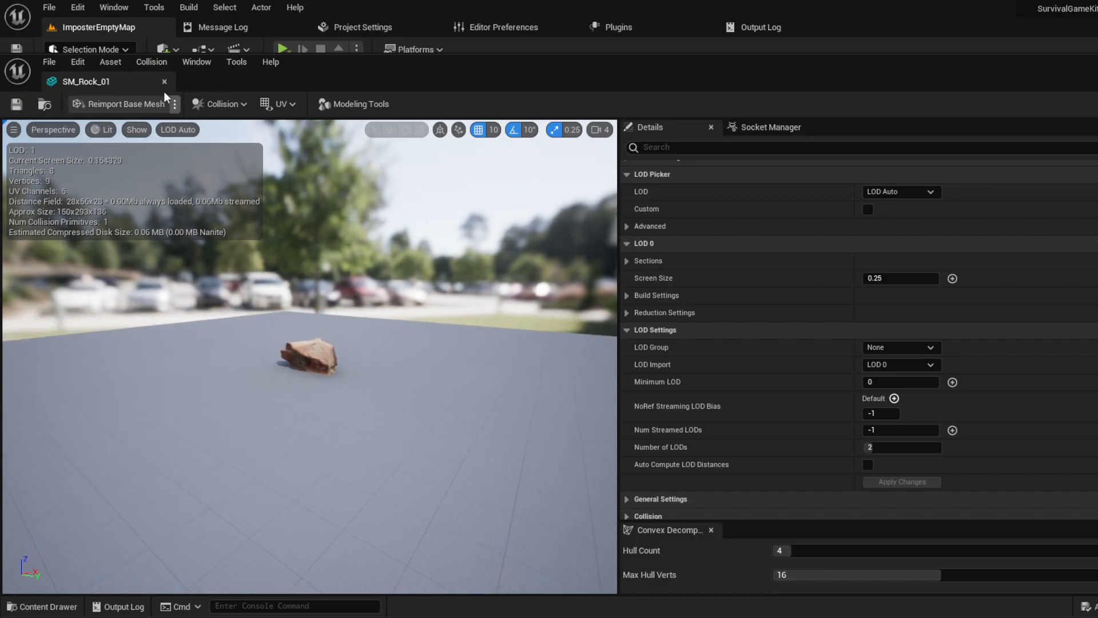
- Close the SM_Rock_01 editor, enlarge the level viewport and load the recent level TheDunes00
click(166, 83)
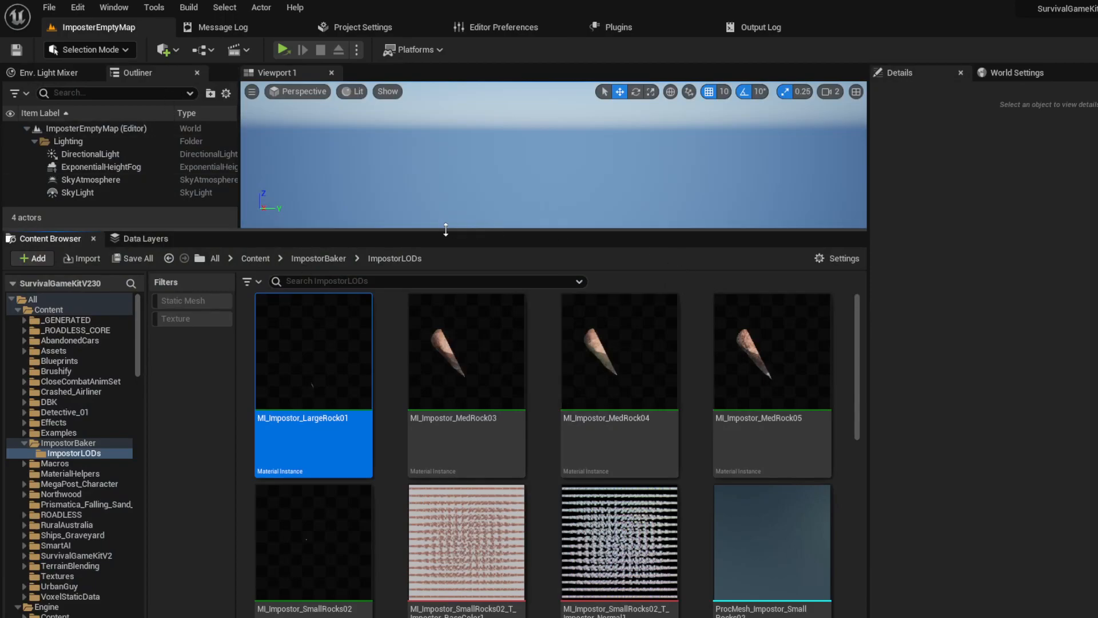
drag(445, 229, 495, 529)
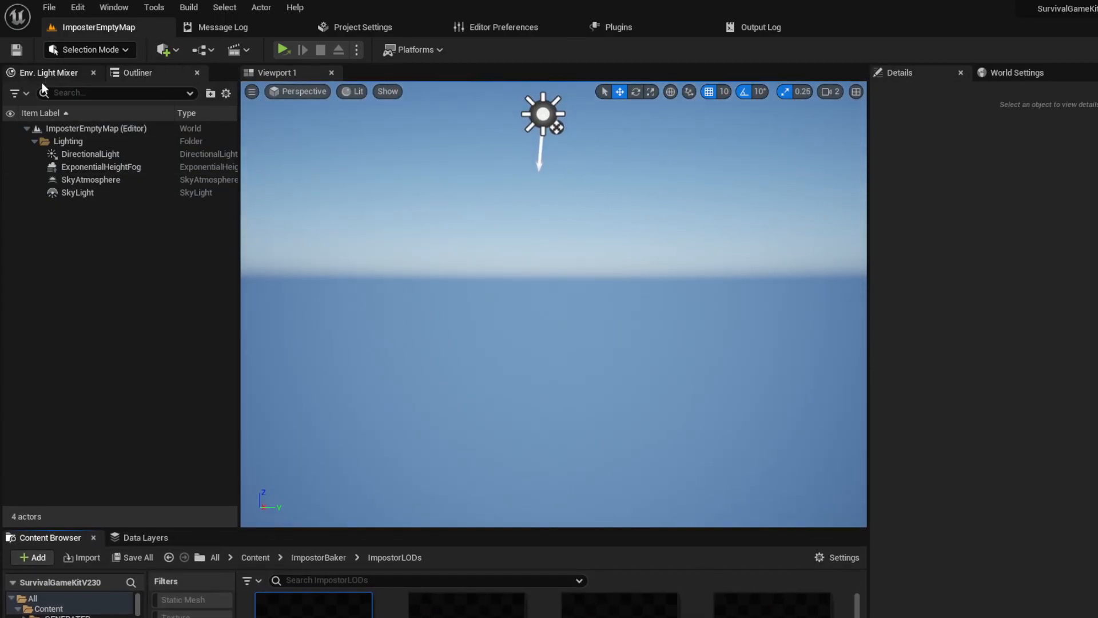
click(49, 7)
click(100, 150)
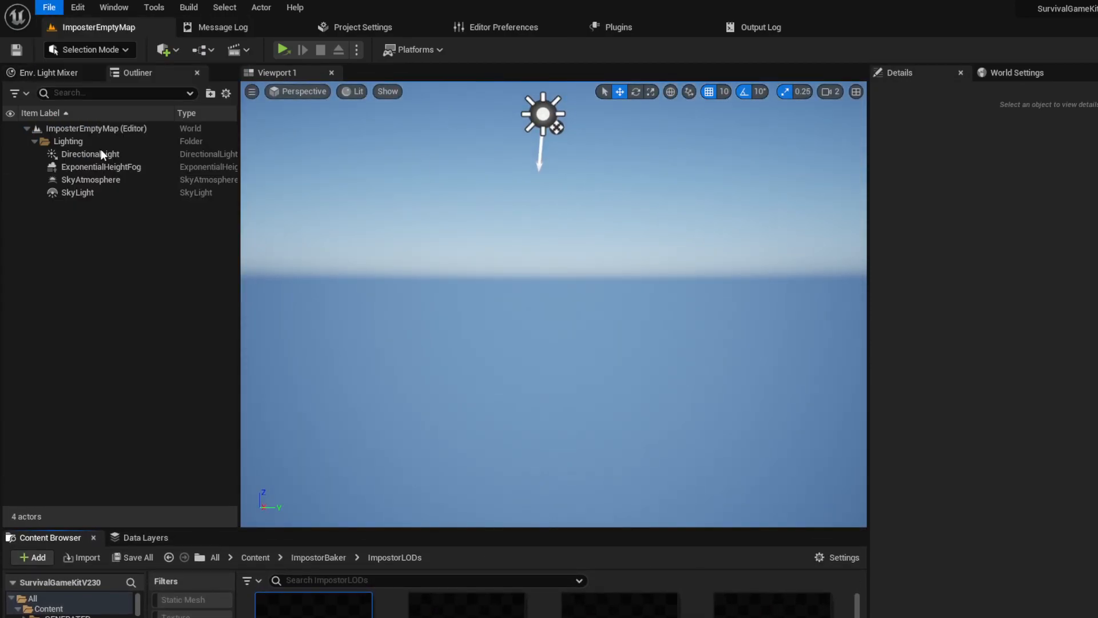
click(49, 7)
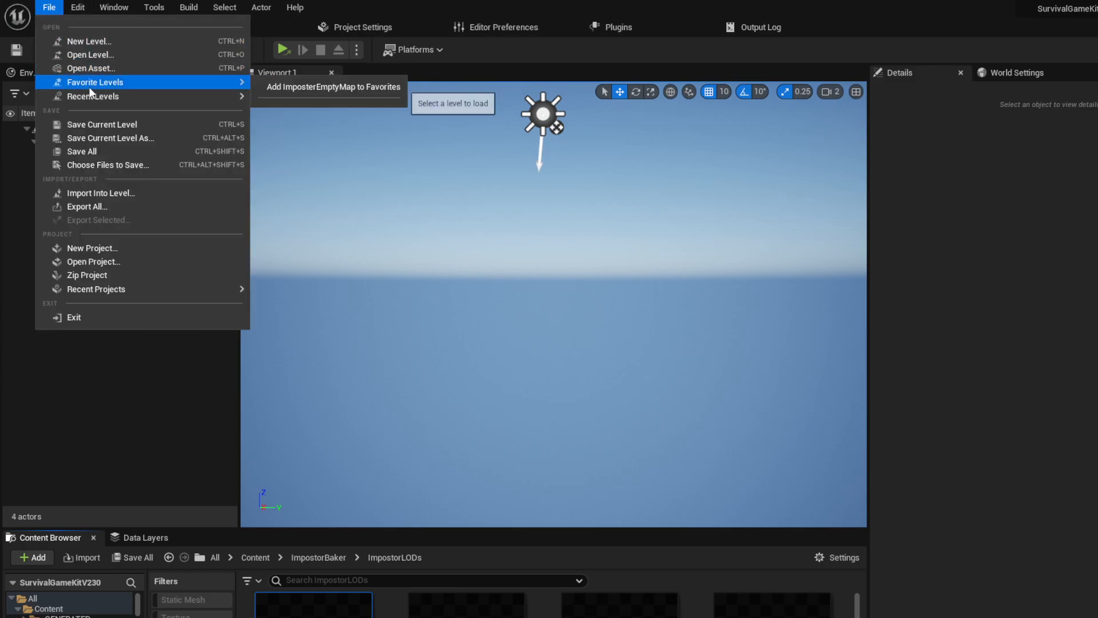
mouse_move(105, 97)
click(304, 128)
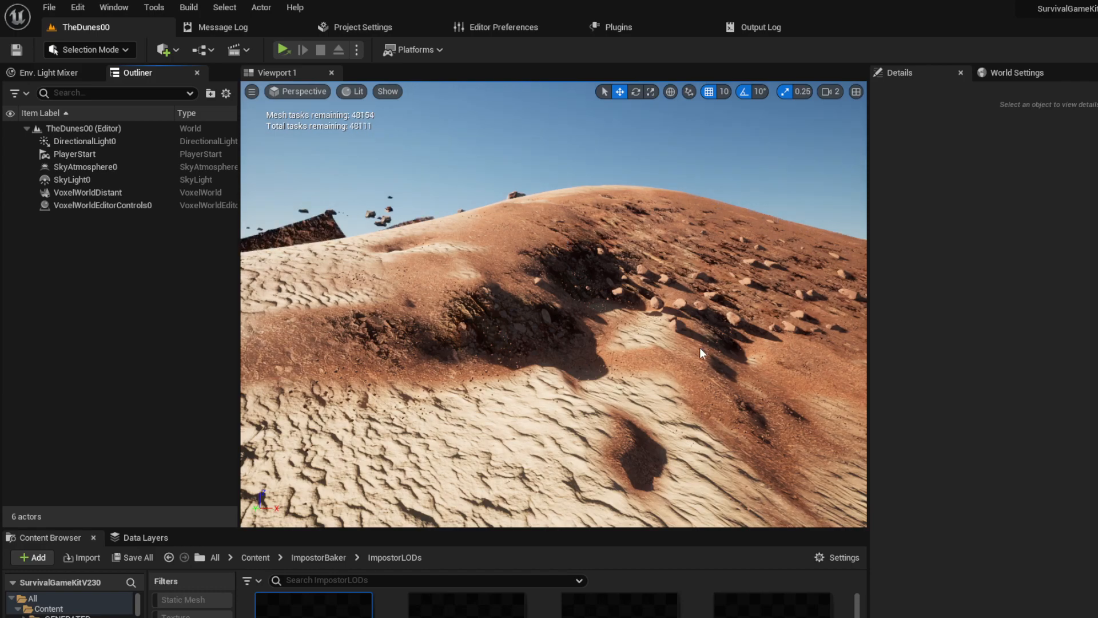
- Select the VoxelWorldDistant terrain, locate its spawner config in the content browser and open Voxel_Server_RaySpawners_DunesCliffsTuned
click(762, 284)
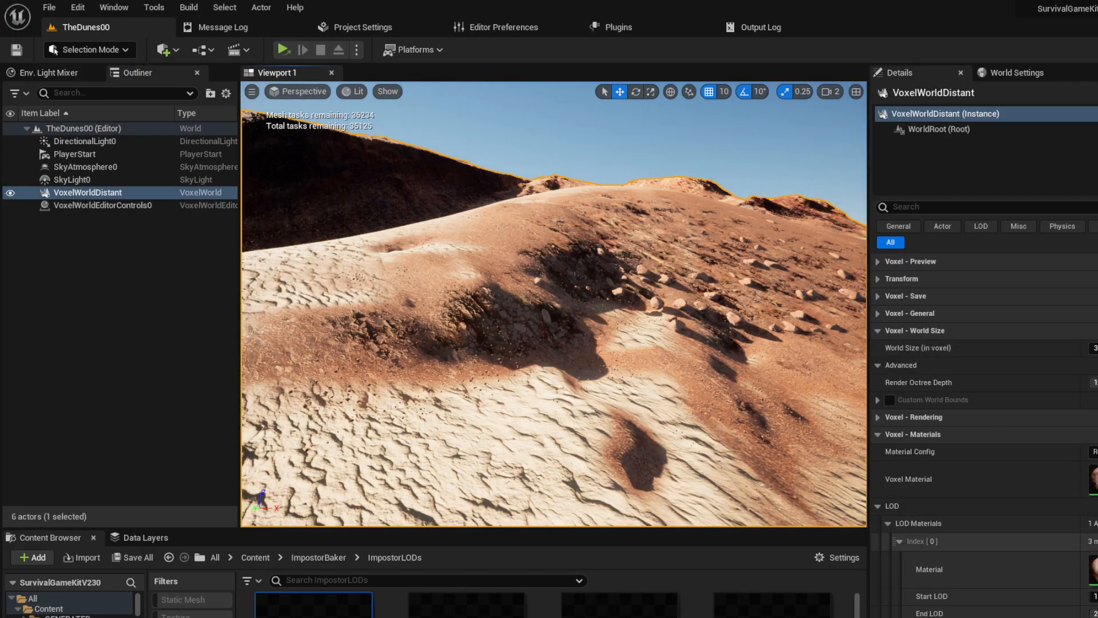
scroll(984, 400, down, 5)
scroll(983, 435, down, 1)
click(1097, 586)
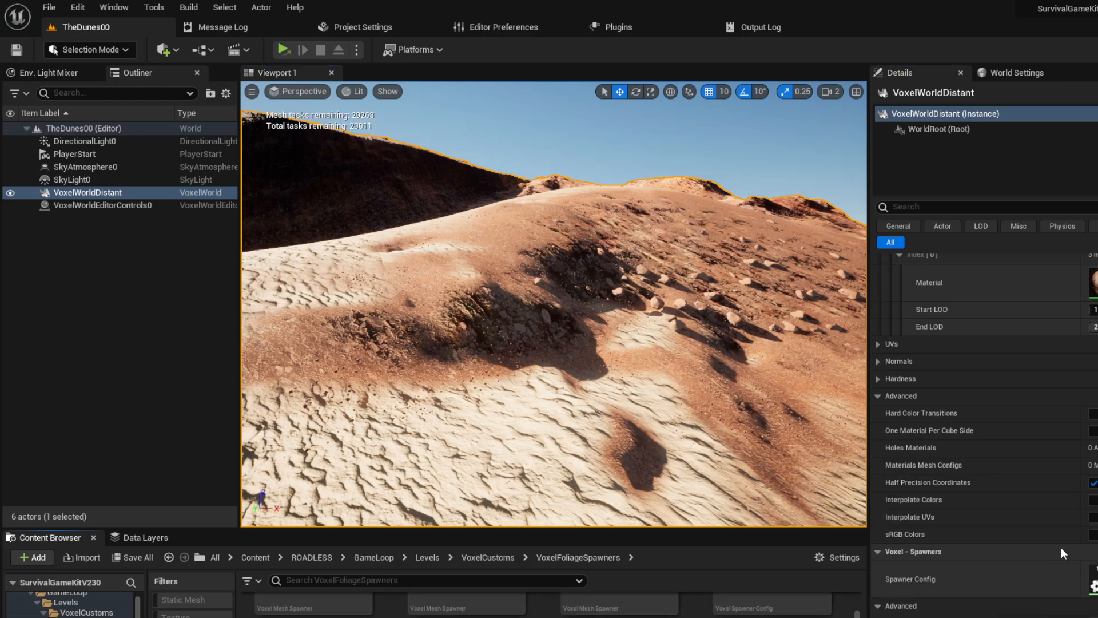
drag(628, 527, 618, 253)
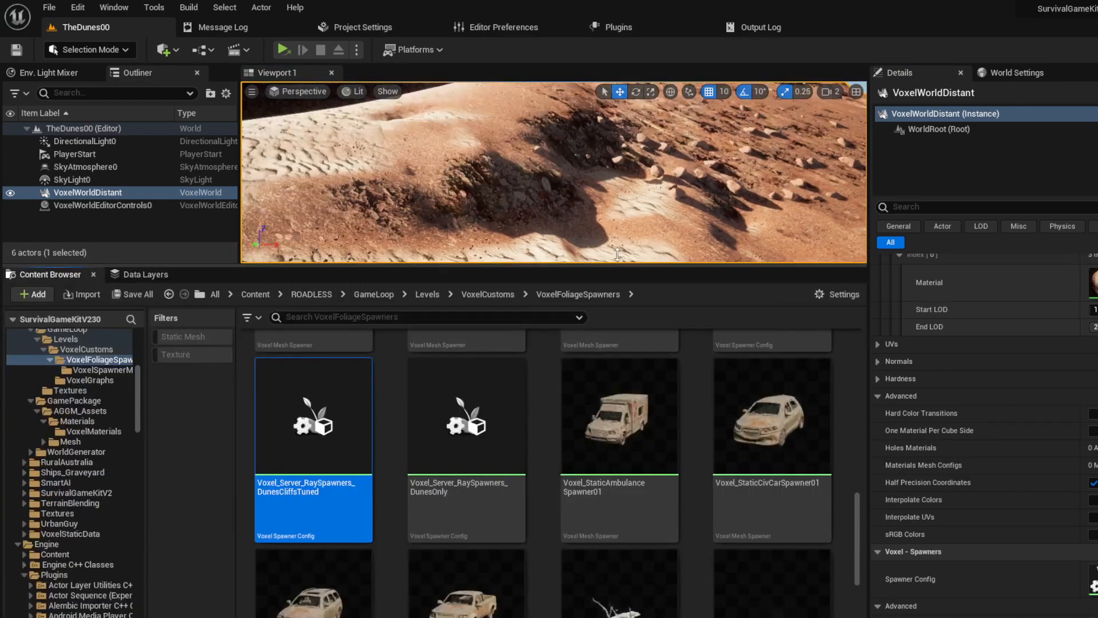
double_click(345, 504)
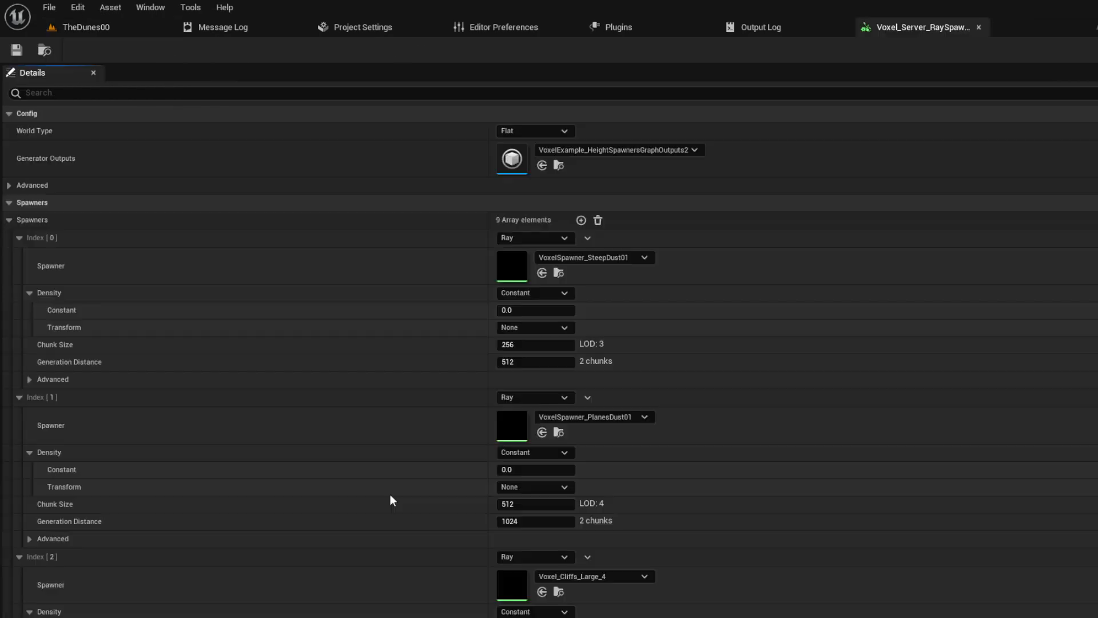
- Open the Voxel_CliffMedRock spawner used at index 4 and turn off Always Spawn Actor
scroll(557, 433, down, 5)
scroll(551, 435, down, 5)
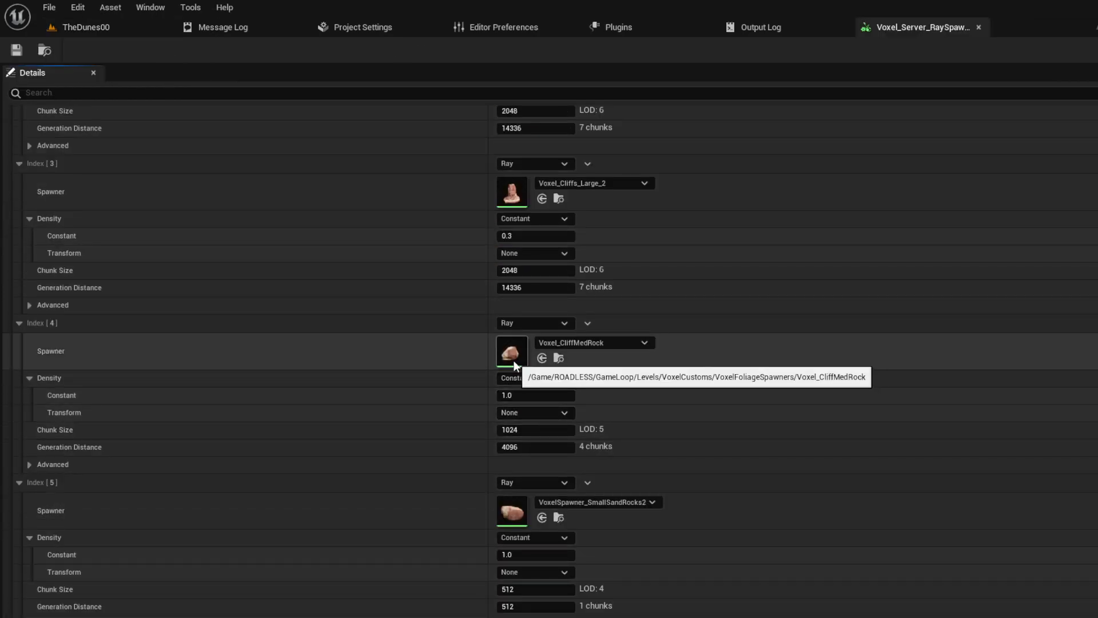
click(558, 358)
double_click(785, 563)
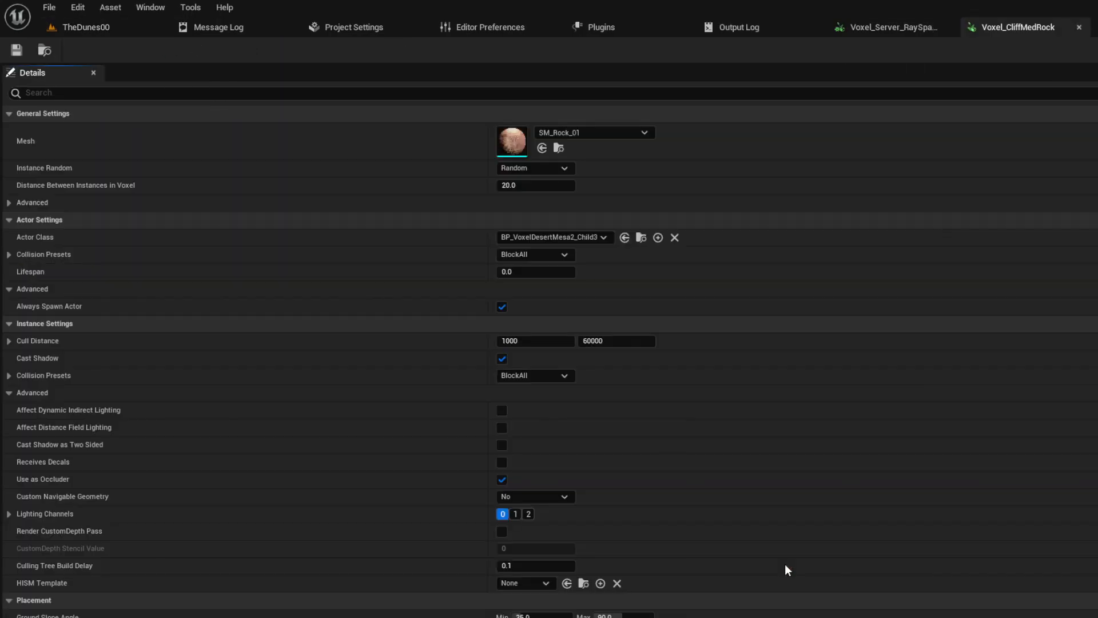
click(502, 308)
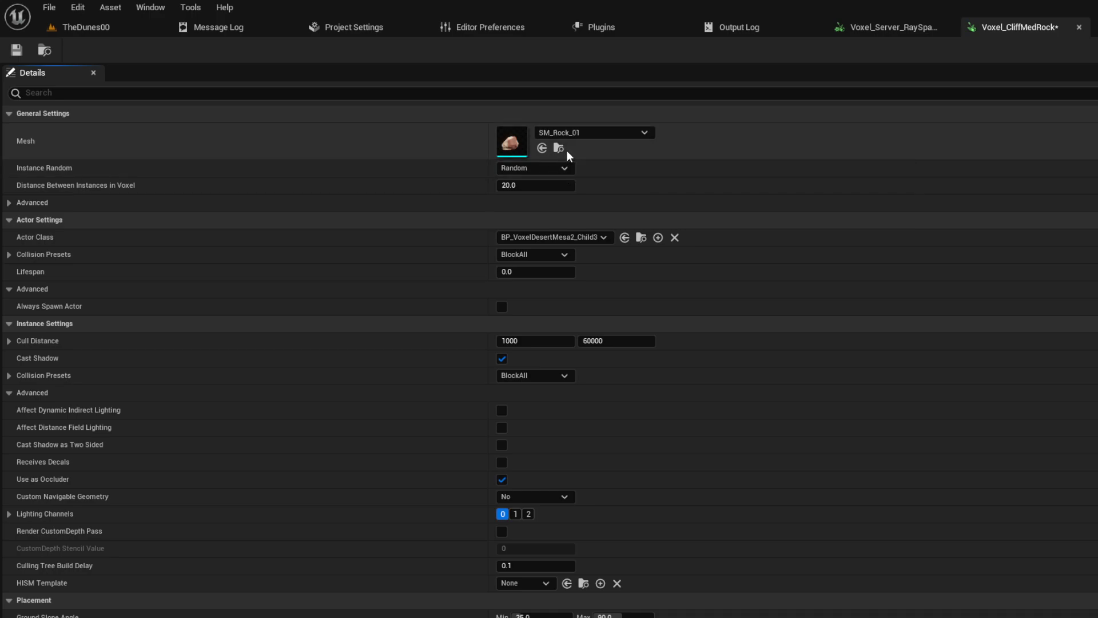
- Save the Voxel_CliffMedRock spawner, return to TheDunes00 with an enlarged viewport, and save all changed assets
click(16, 50)
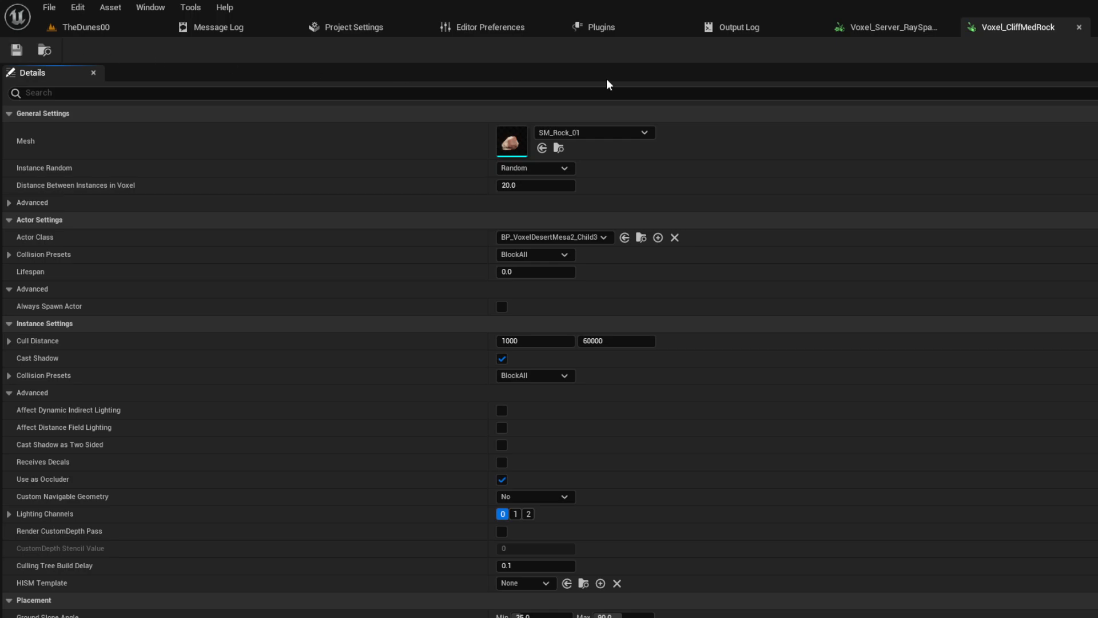
click(100, 26)
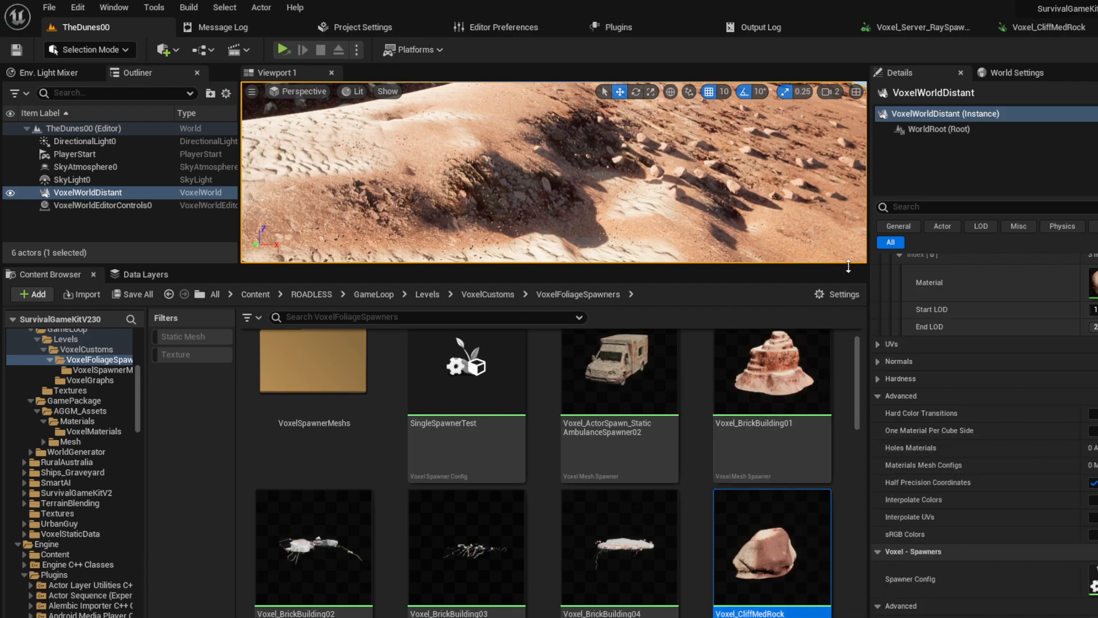
drag(848, 266, 846, 502)
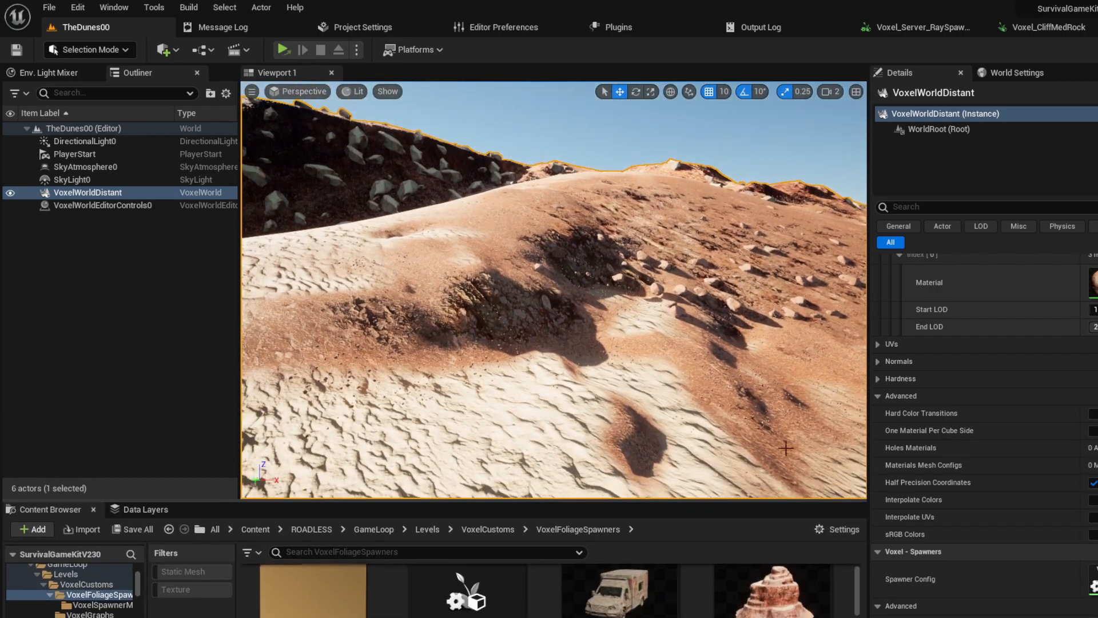
right_drag(554, 290, 477, 268)
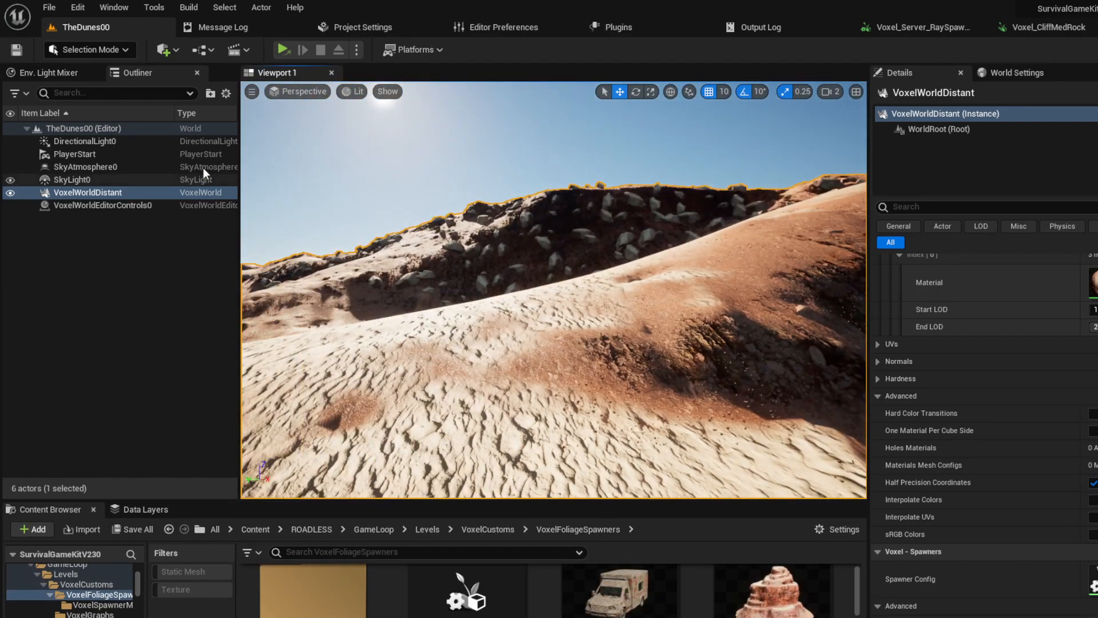
click(49, 6)
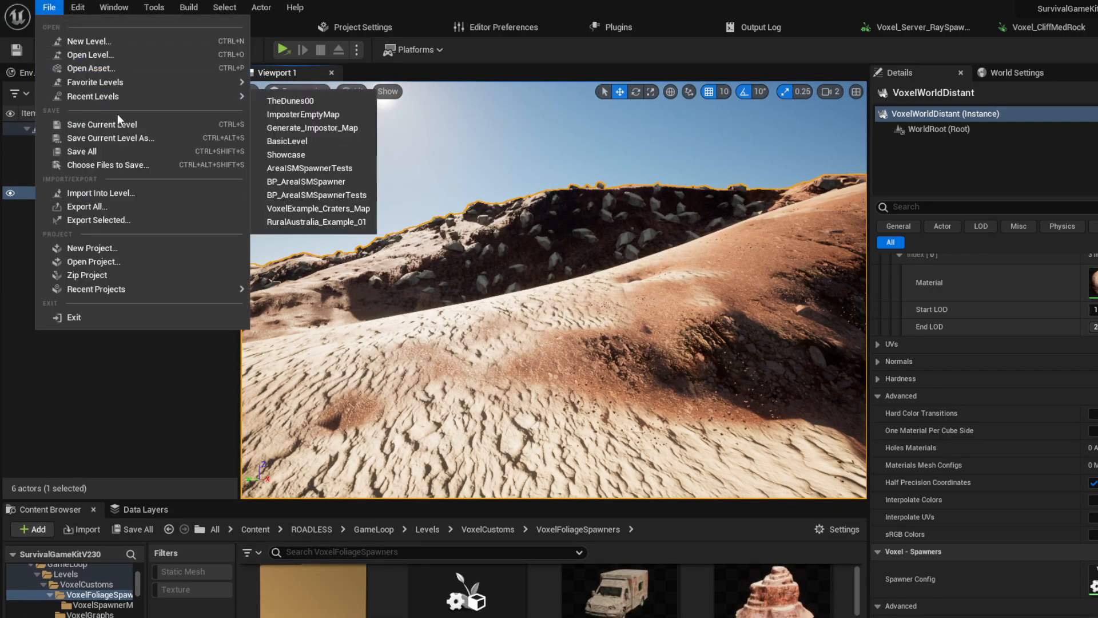
click(126, 151)
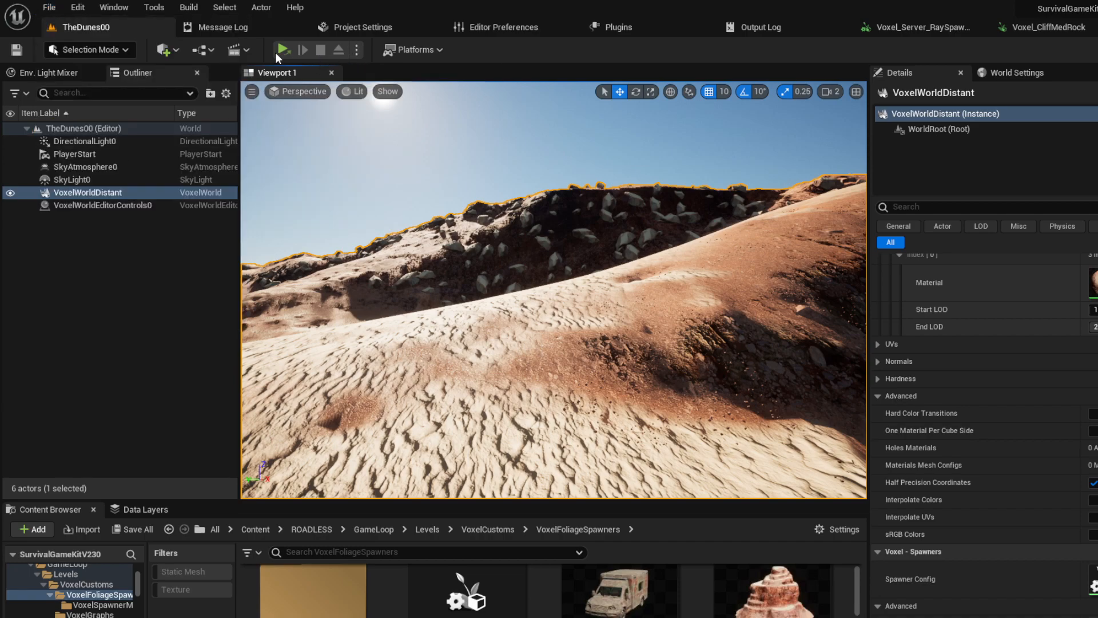
- Play TheDunes00 in the selected viewport, turn the character towards the rocky hills and expand the view to full screen
click(356, 50)
click(356, 51)
click(357, 50)
click(425, 86)
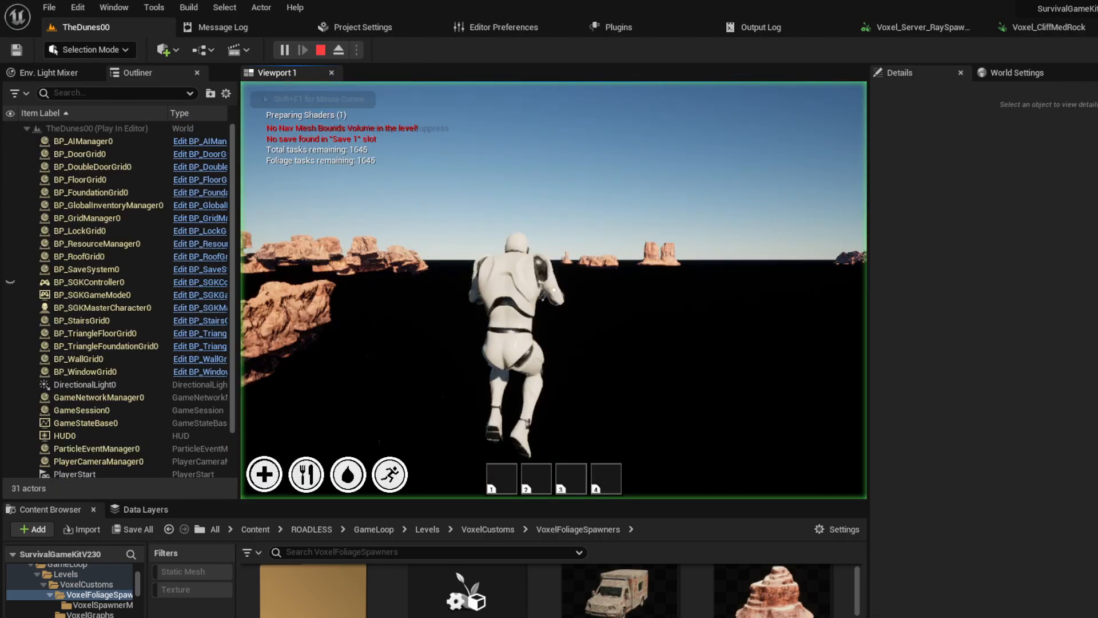
key(w)
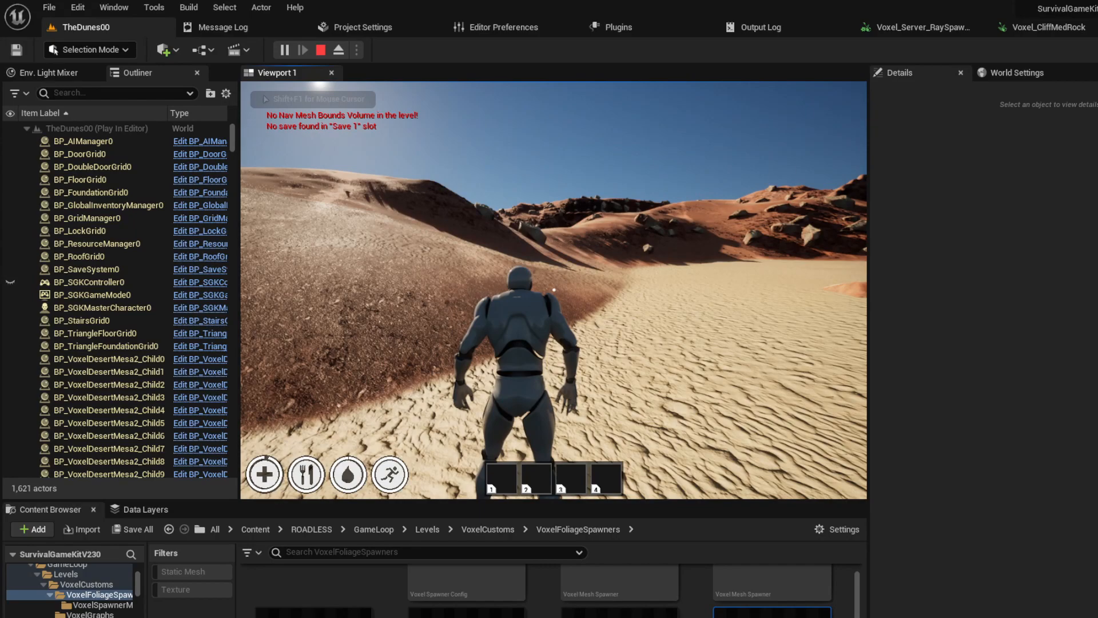
key(F11)
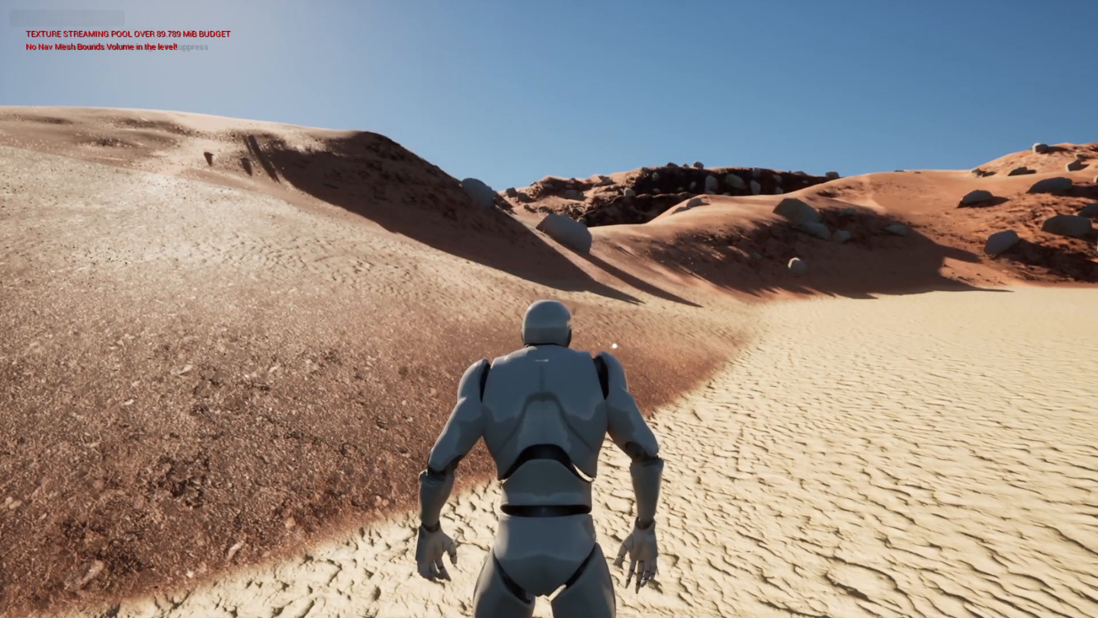
- Run the earlier DisableAllScreenMessages console command to hide the on-screen messages
key(grave)
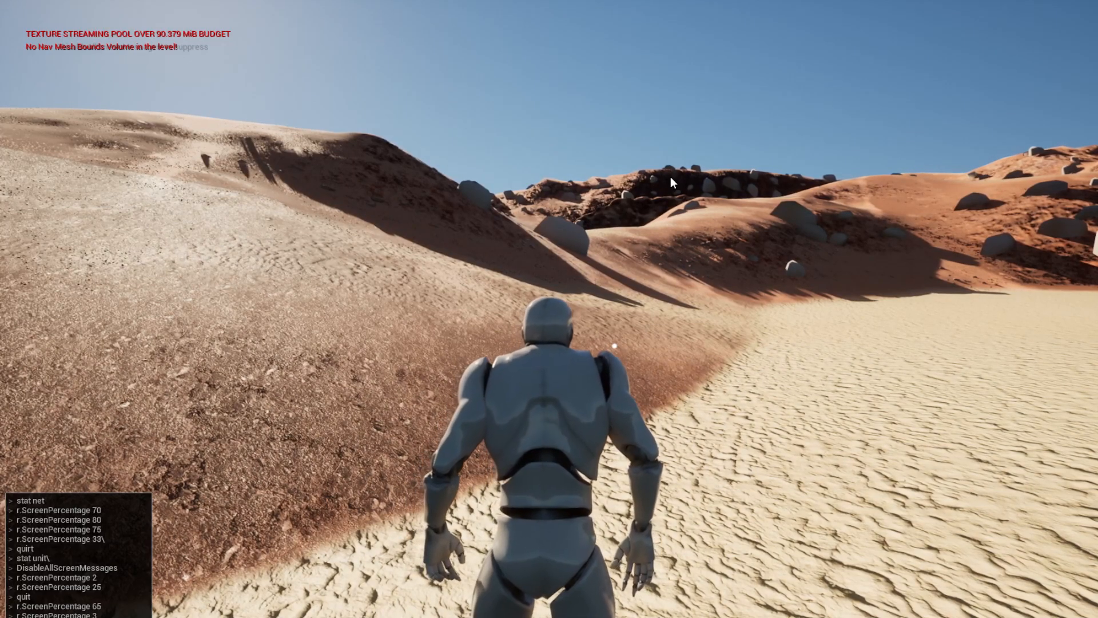
key(Up)
key(Up)
key(Up)
key(Up)
key(Up)
key(Up)
key(Return)
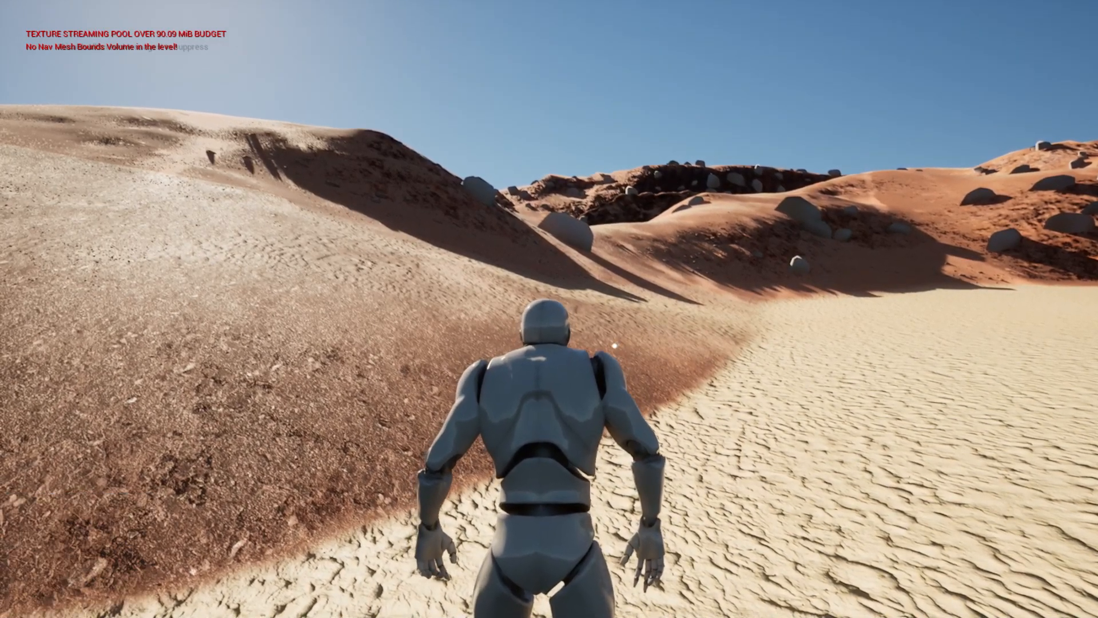
- Switch to first person, approach the rocky hillside and compare the distant rocks in unlit and lit view modes
key(v)
key(w)
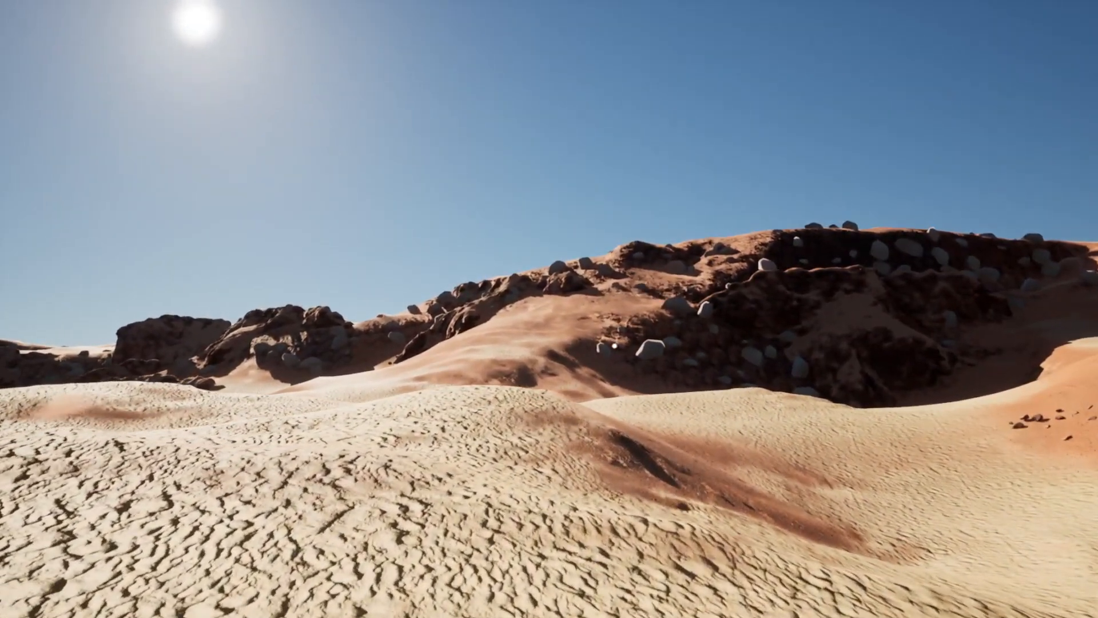
key(F1)
key(F3)
key(F2)
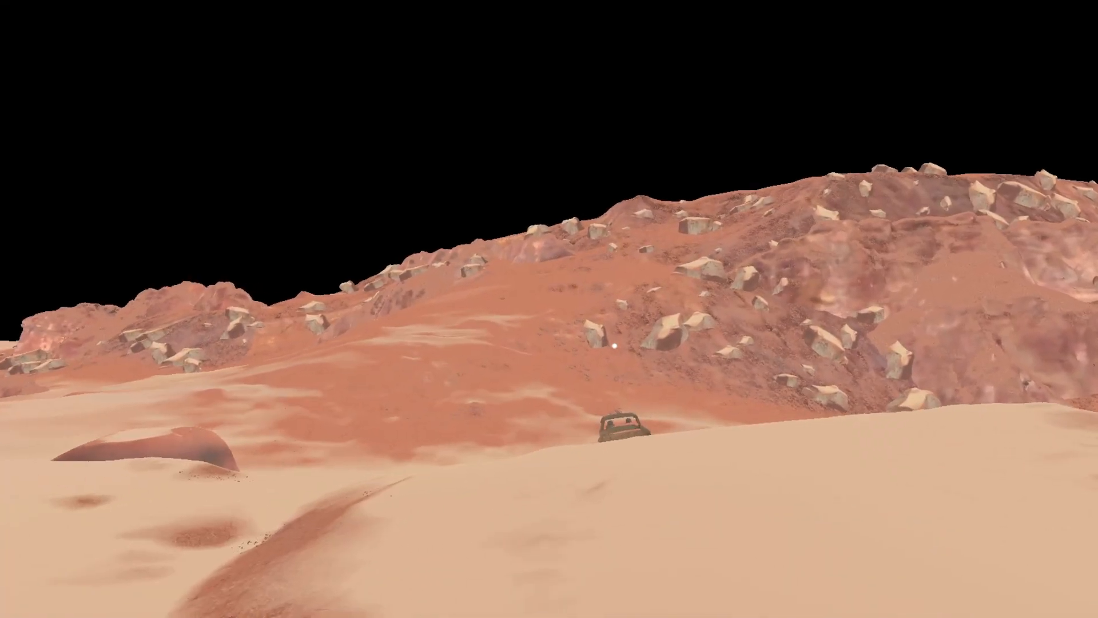
key(F3)
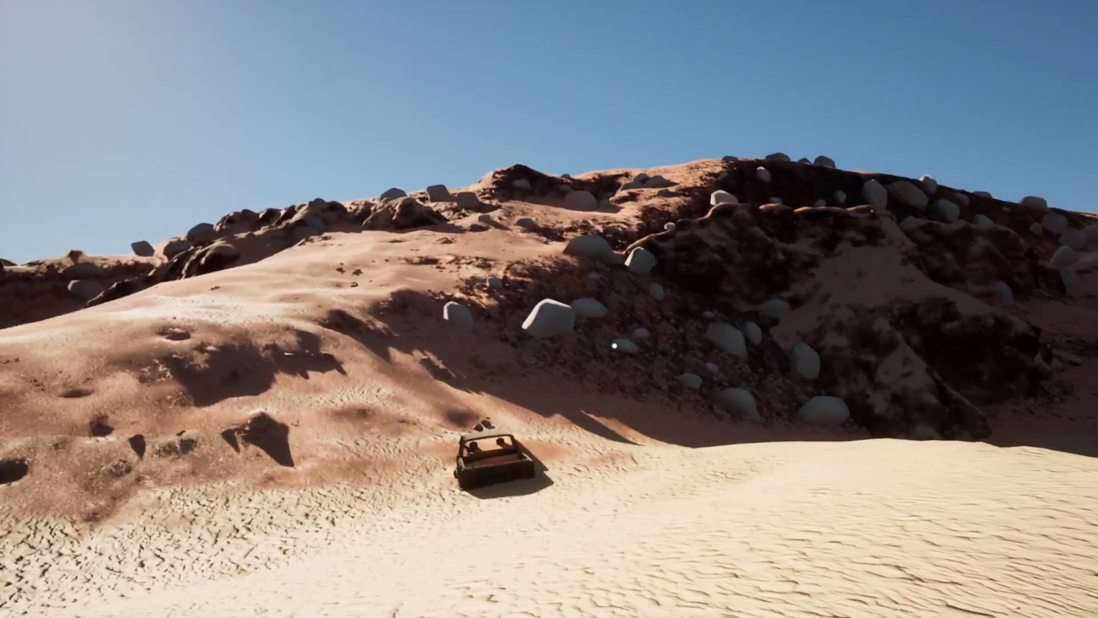
key(F2)
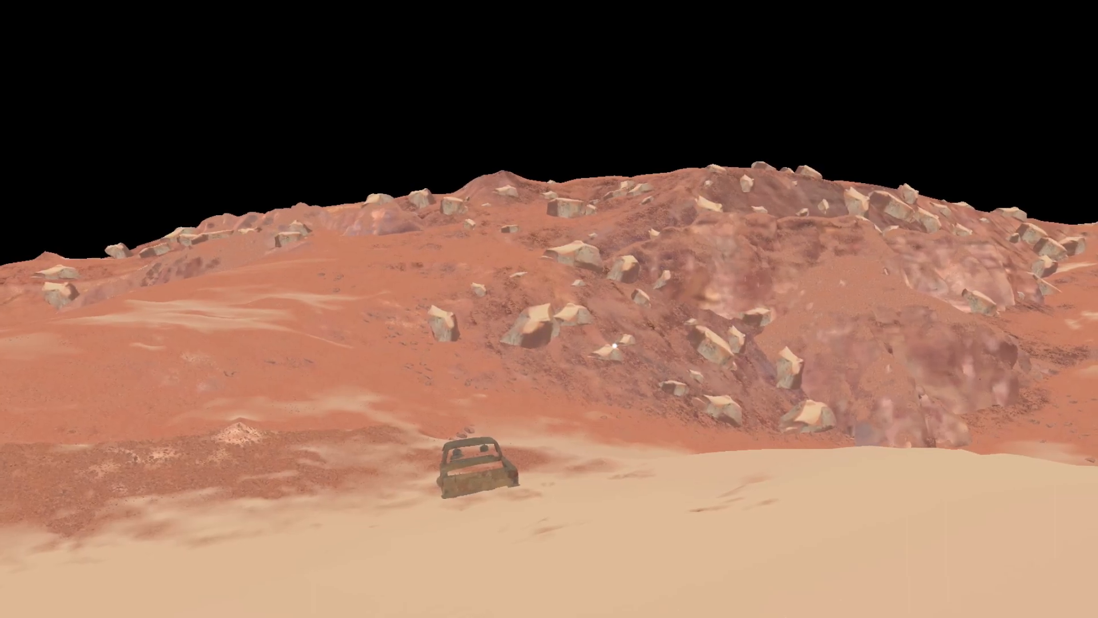
key(F3)
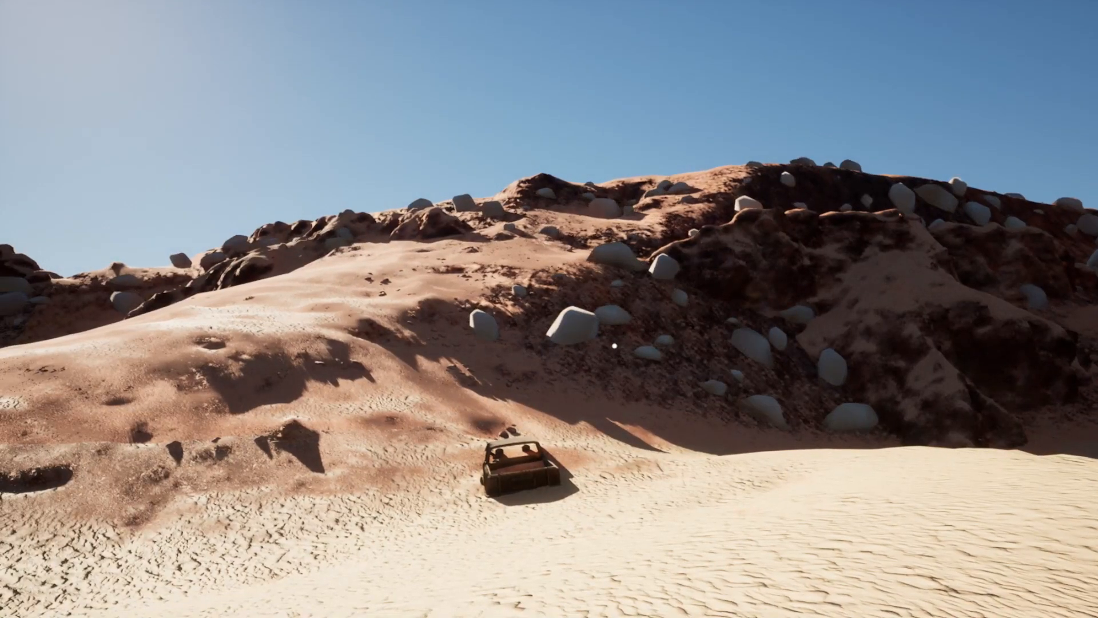
- Compare the hillside rocks in detail lighting, unlit, wireframe and lit view modes, and stop the play session
key(F4)
key(F3)
key(F2)
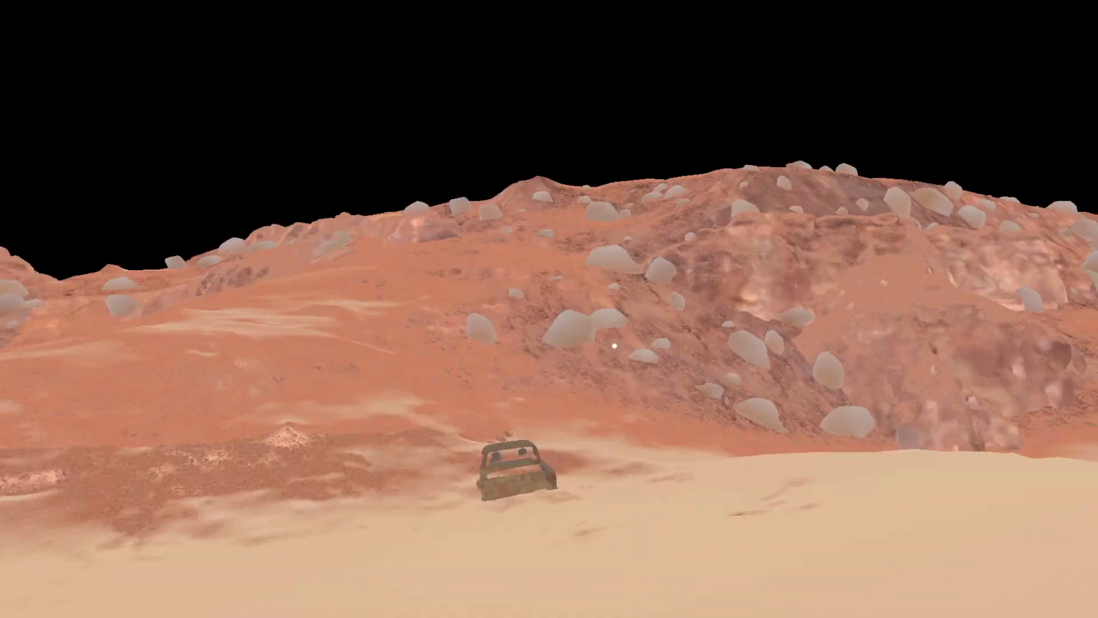
key(F3)
key(F4)
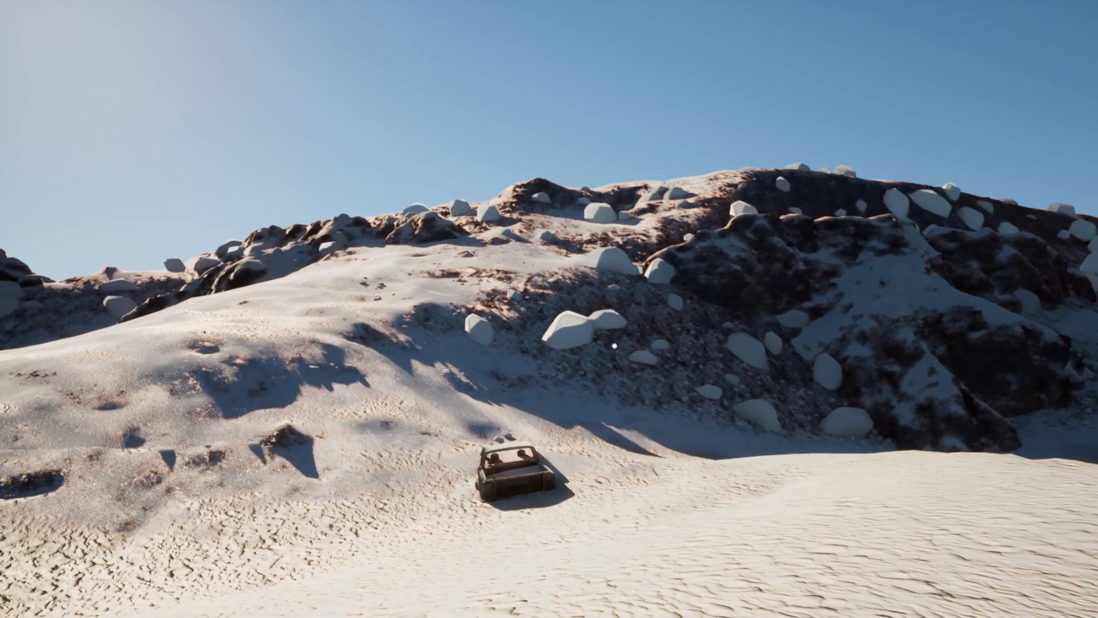
key(F2)
key(F1)
key(F2)
key(F3)
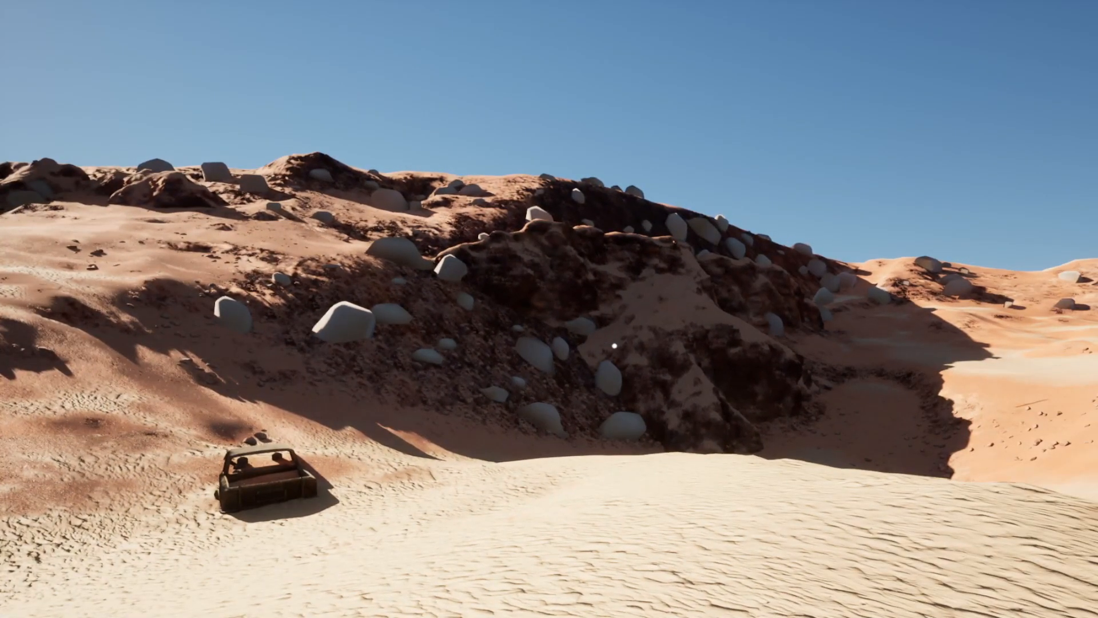
key(Escape)
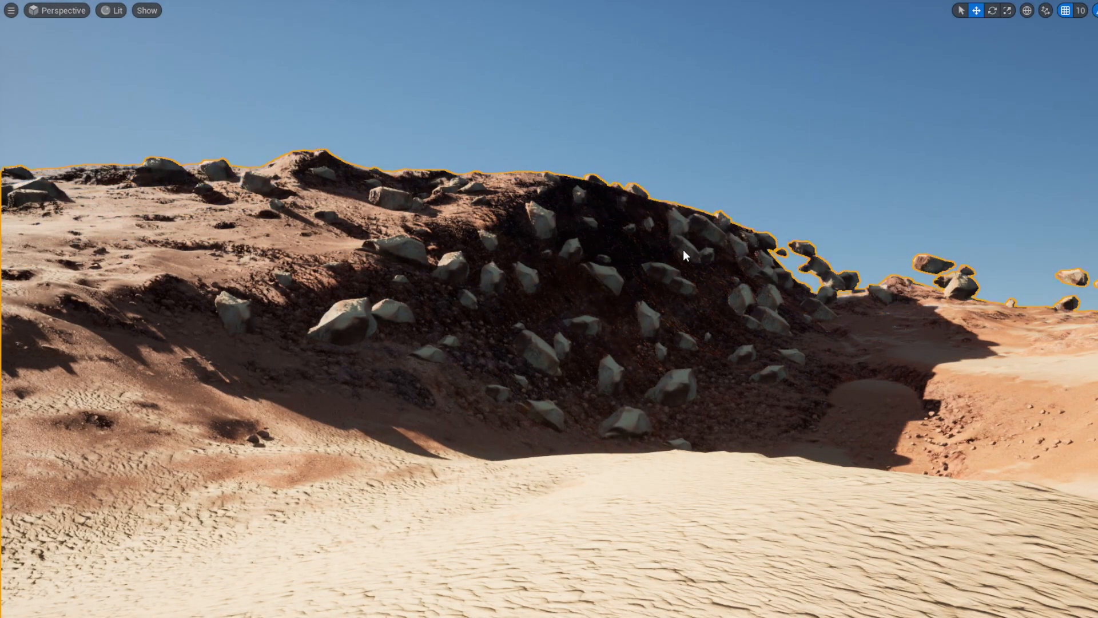
- Examine the rocks on the shaded hillside in the editor viewport from nearer and farther camera positions
right_drag(673, 260, 1072, 251)
key(w)
right_drag(549, 309, 624, 370)
key(s)
key(w)
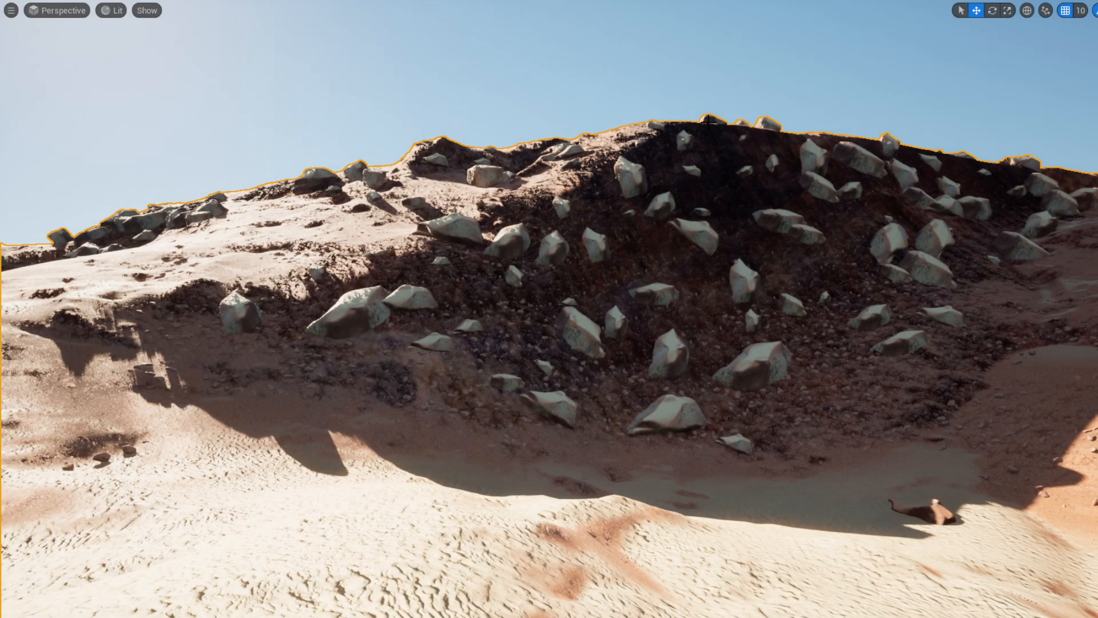
- Play the level again and walk up the nearest slope in first person to examine its rocks at close range
key(alt+p)
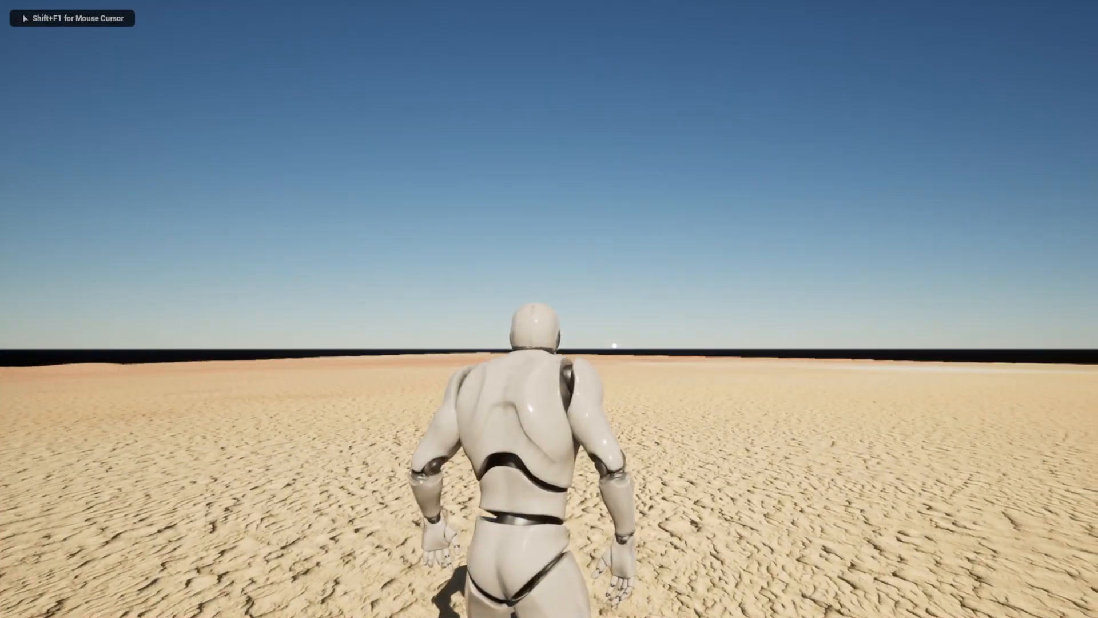
key(w)
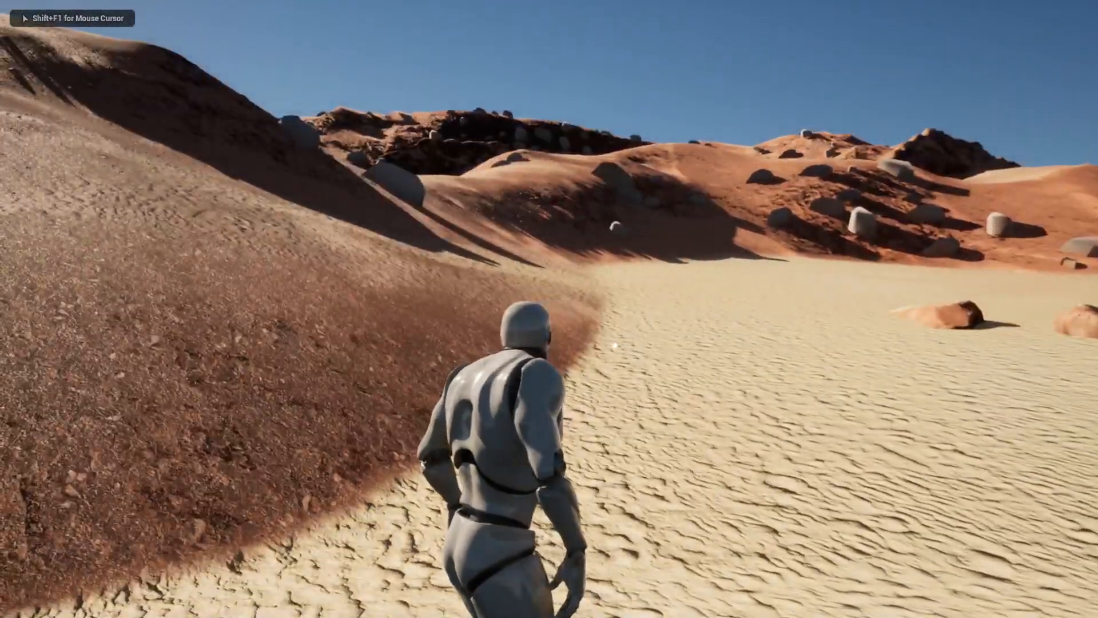
key(w)
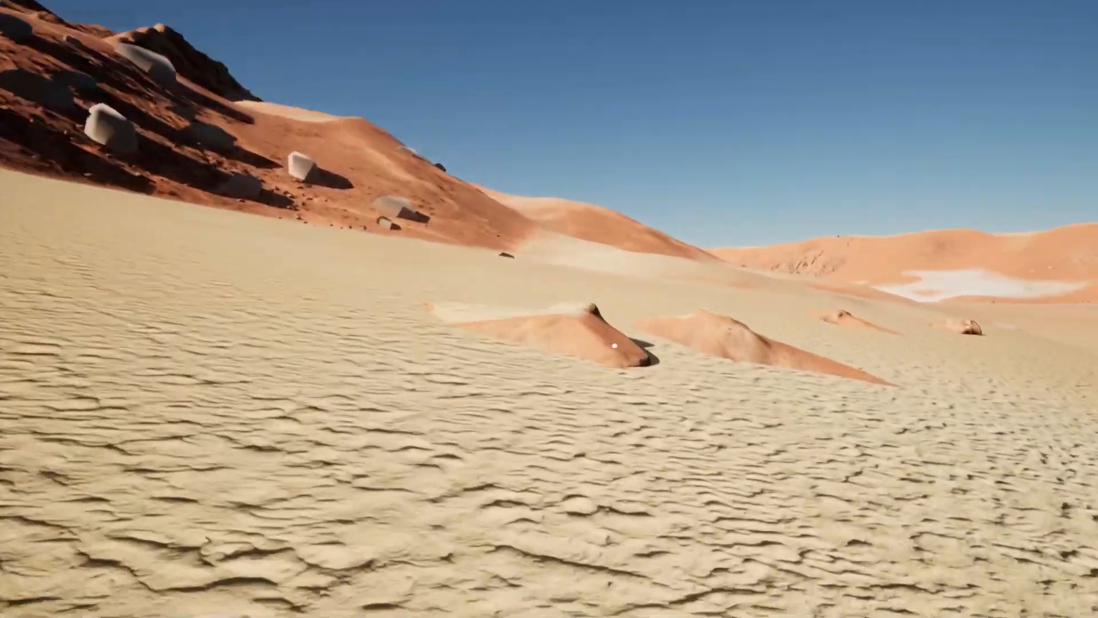
key(w)
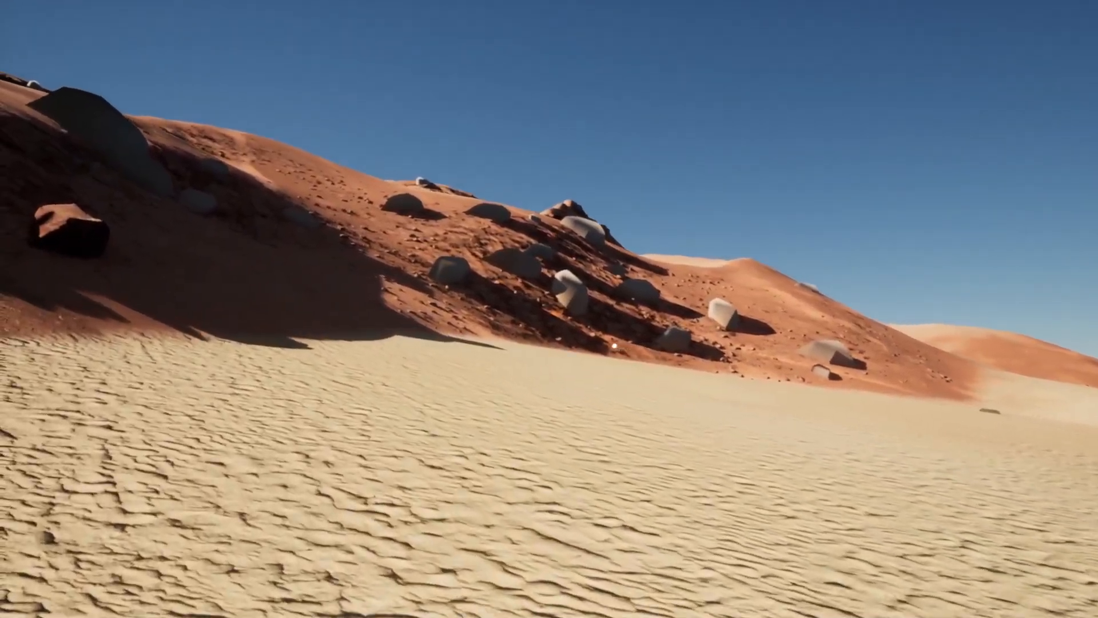
key(w)
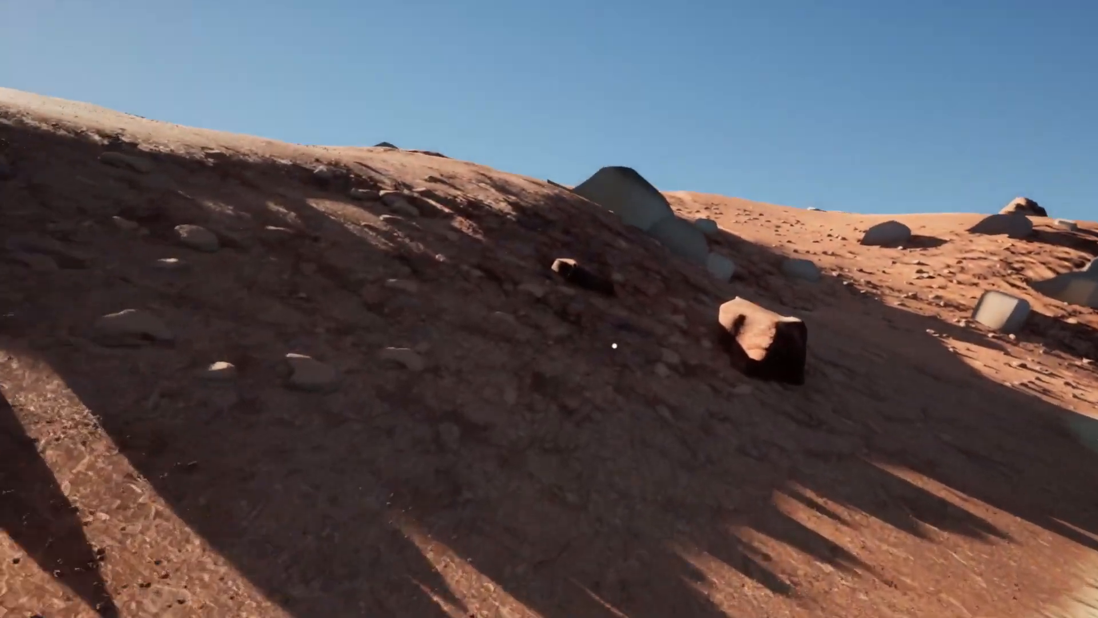
key(w)
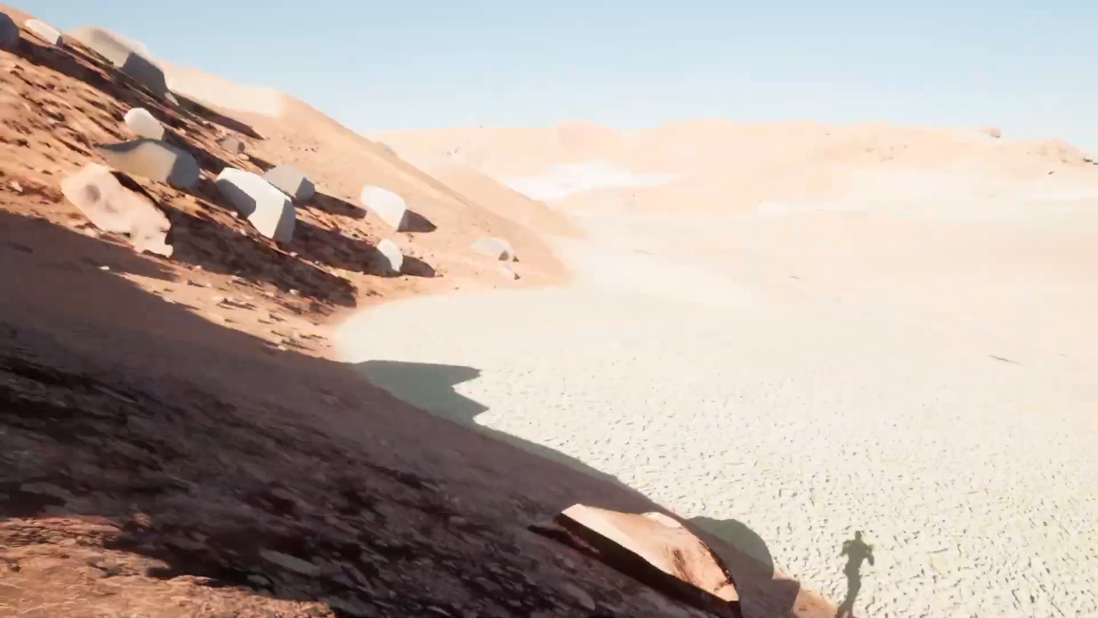
key(w)
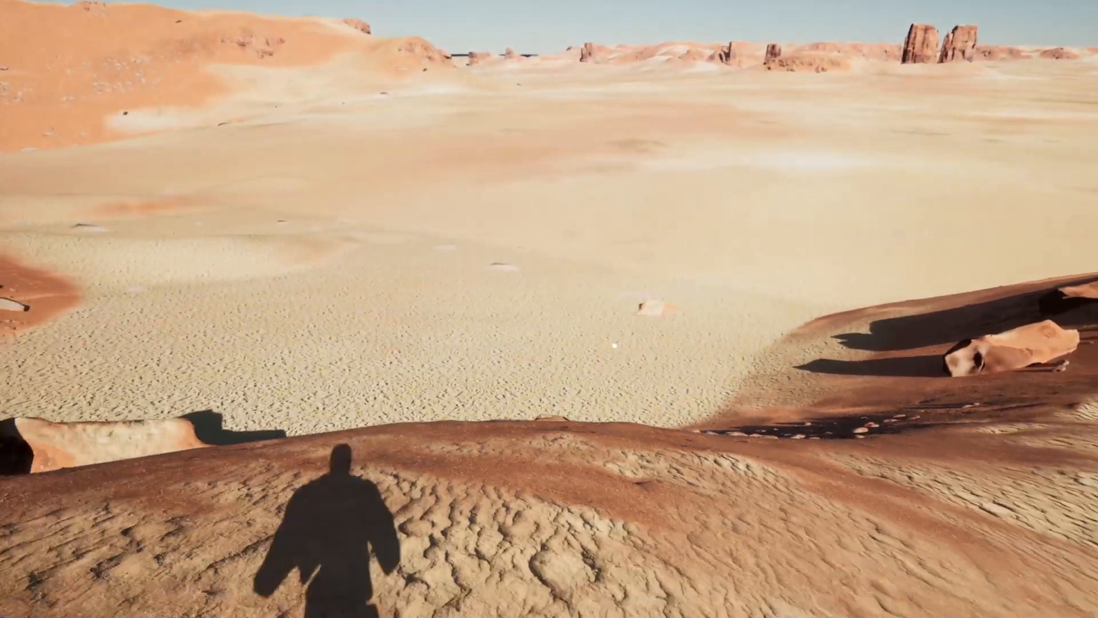
- Walk back and forth along the slope to check where its rocks switch from impostor to full mesh, and end the play session
key(w)
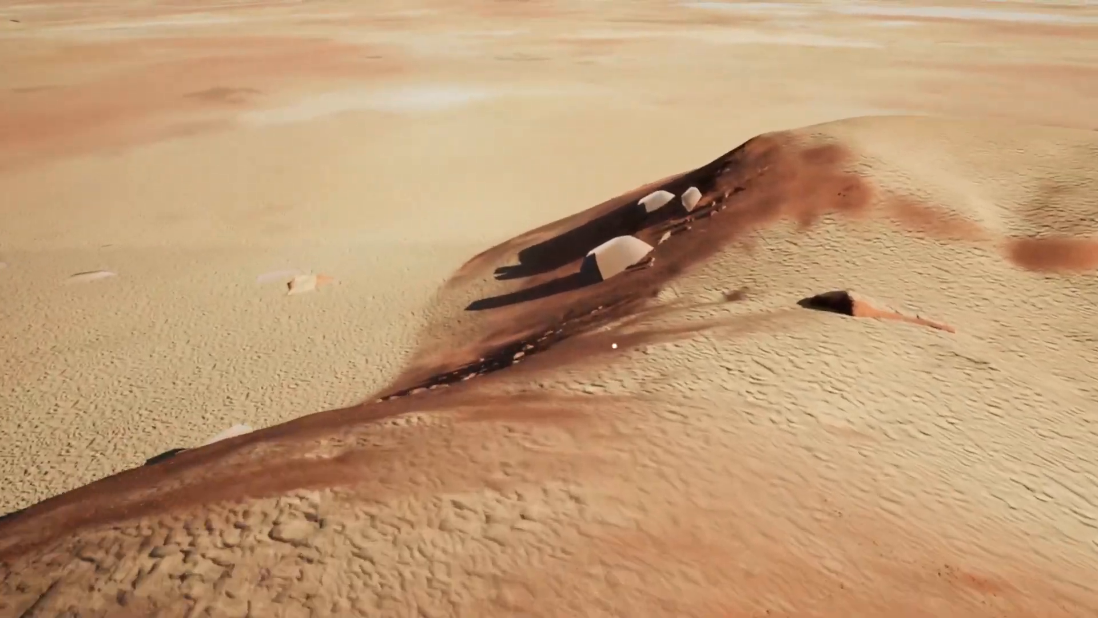
key(w)
key(s)
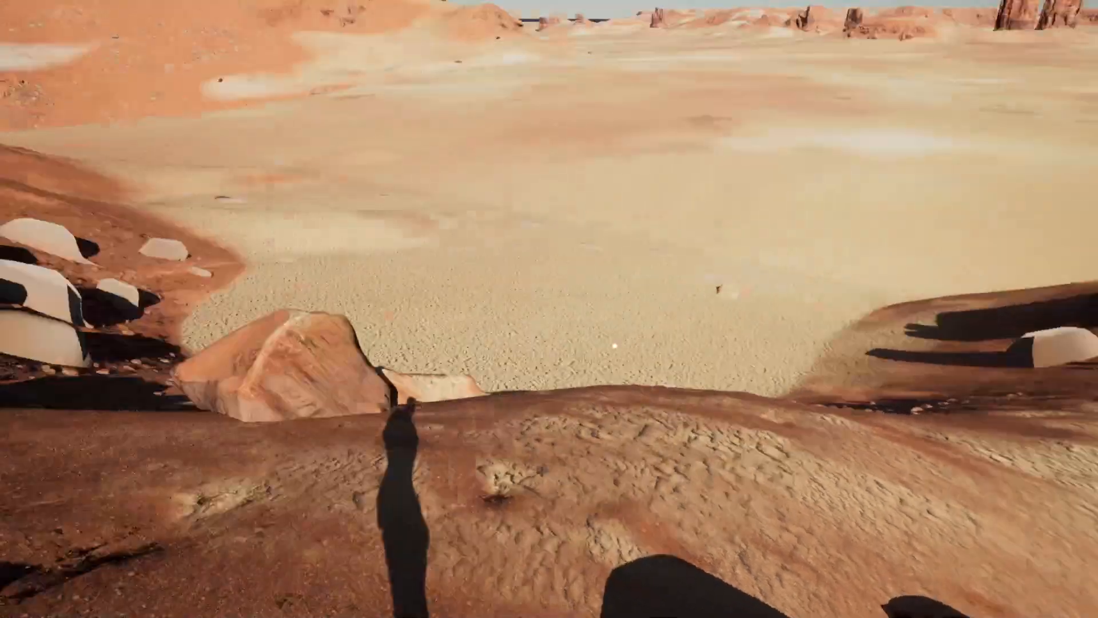
key(w)
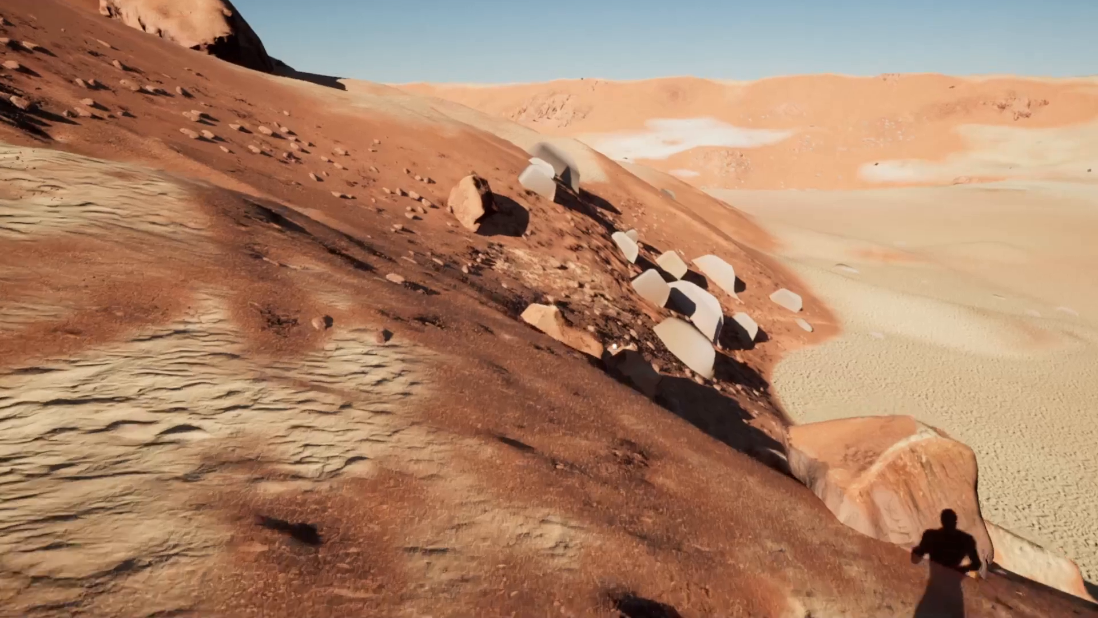
key(w)
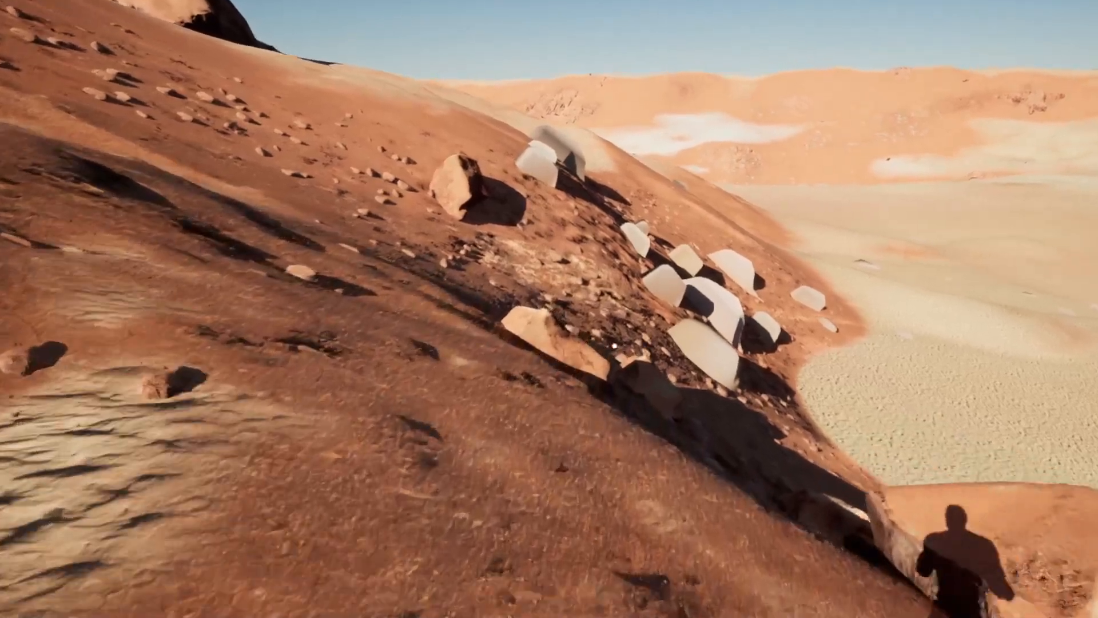
key(w)
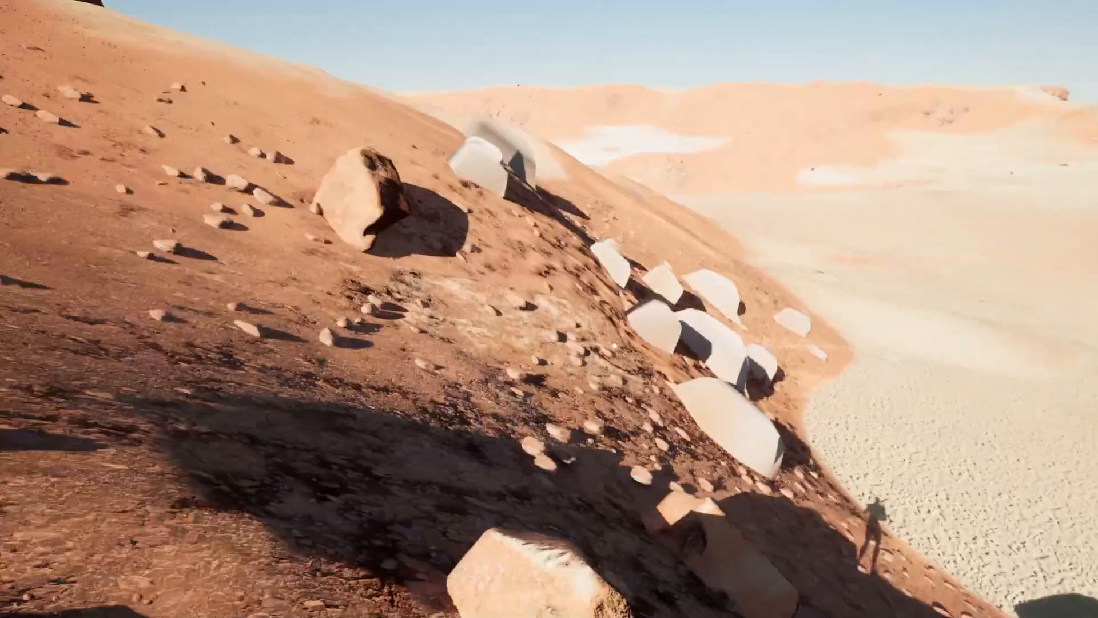
key(w)
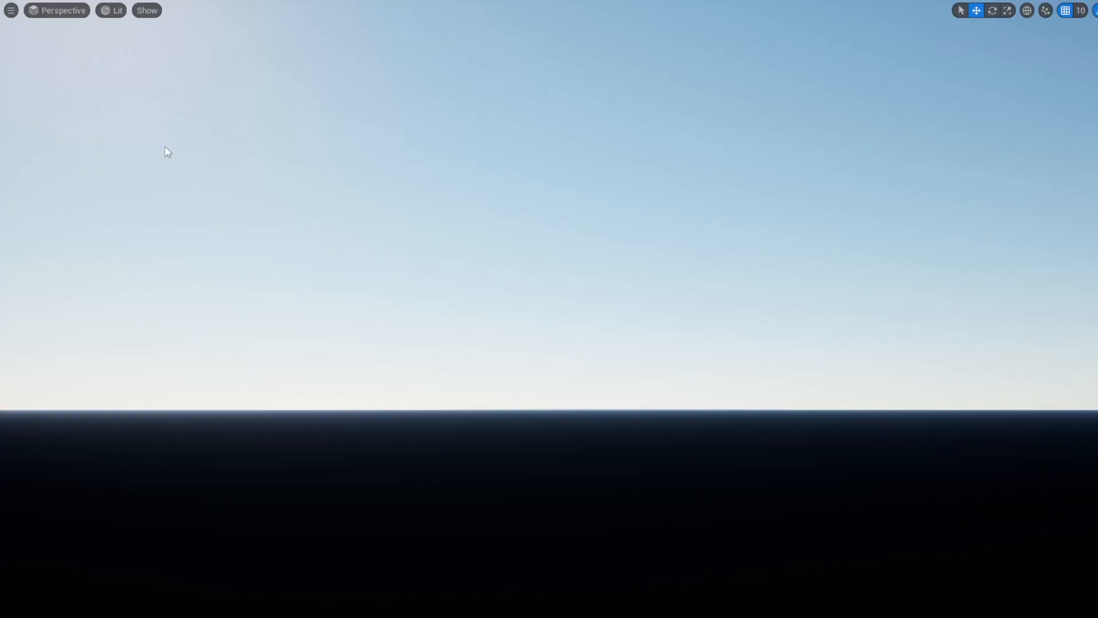
right_drag(165, 146, 34, 106)
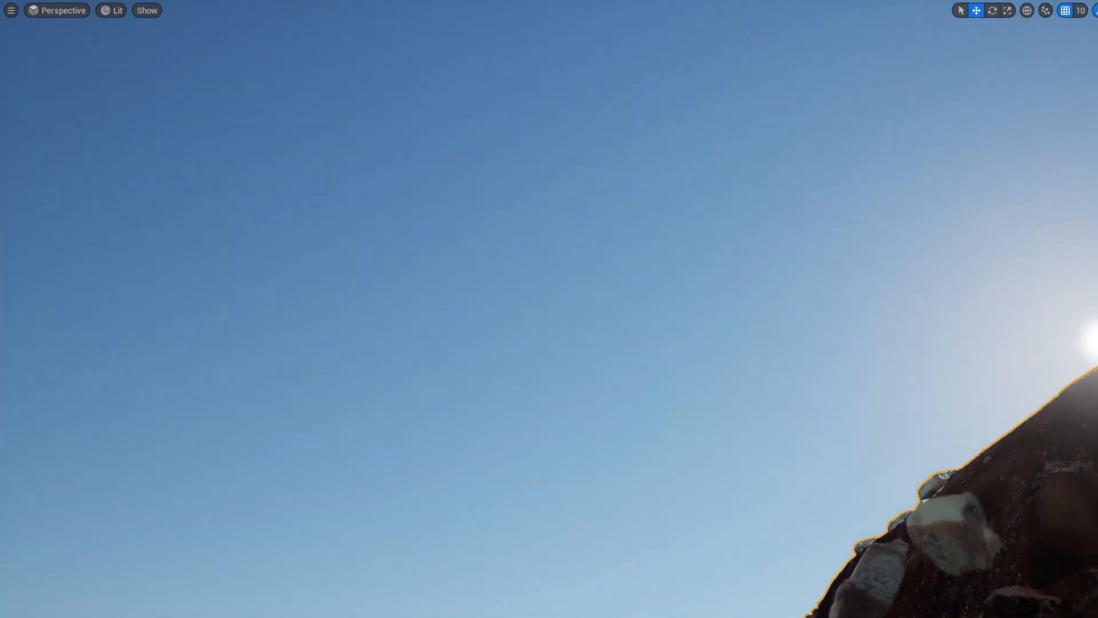
- Switch to Task Manager to check system memory usage and the running processes, and close it
key(F11)
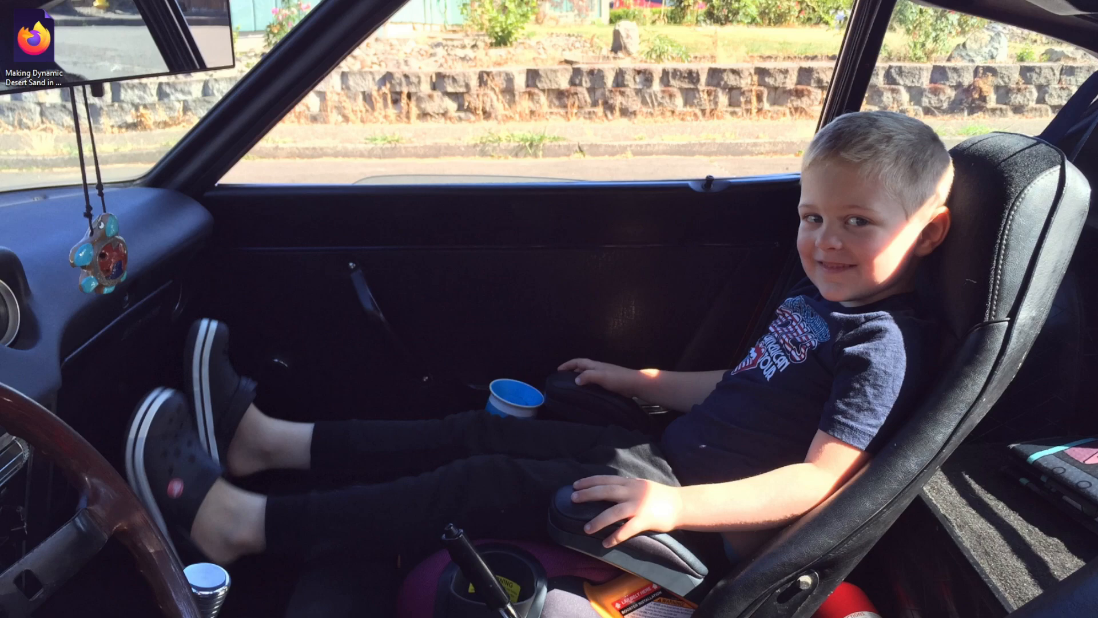
key(ctrl+shift+Escape)
click(289, 157)
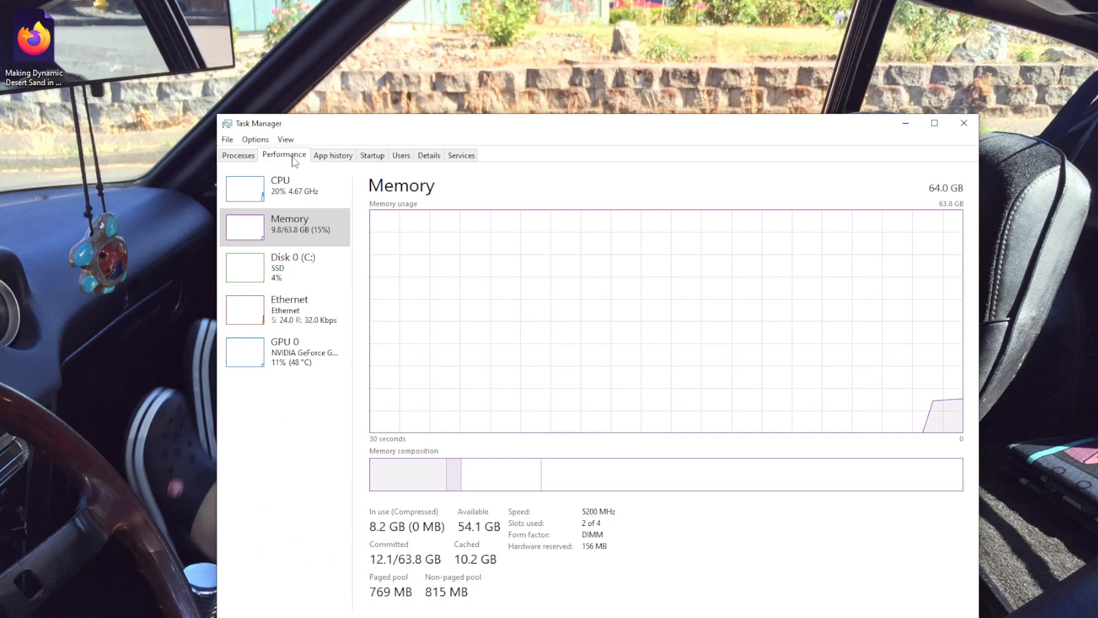
click(249, 155)
click(963, 123)
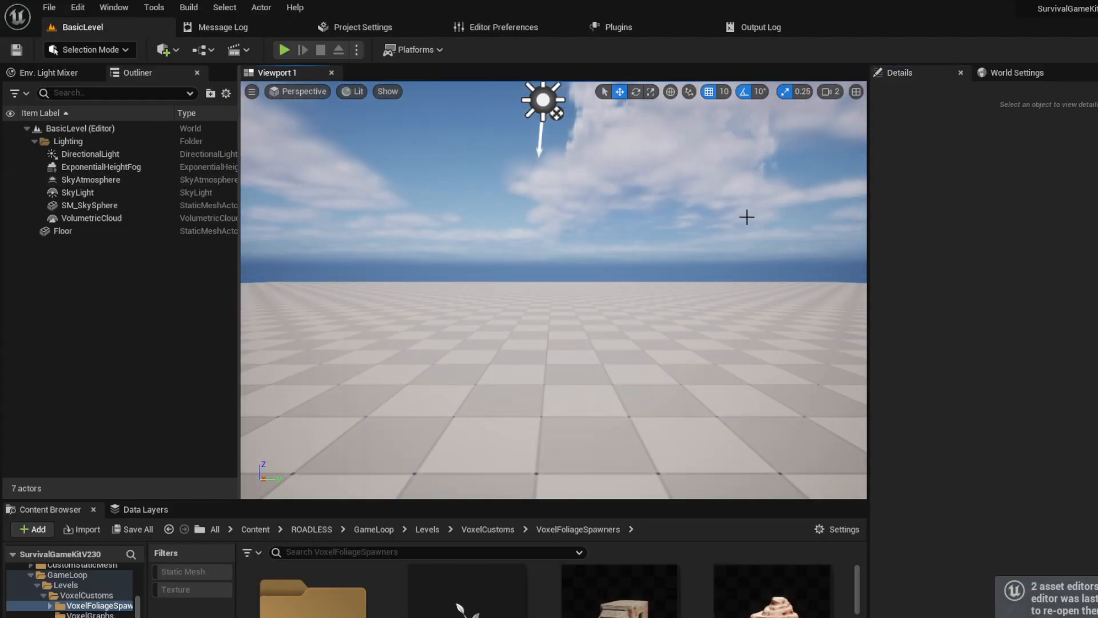
- Reopen the recent level TheDunes00 in the restarted Unreal Editor
click(49, 8)
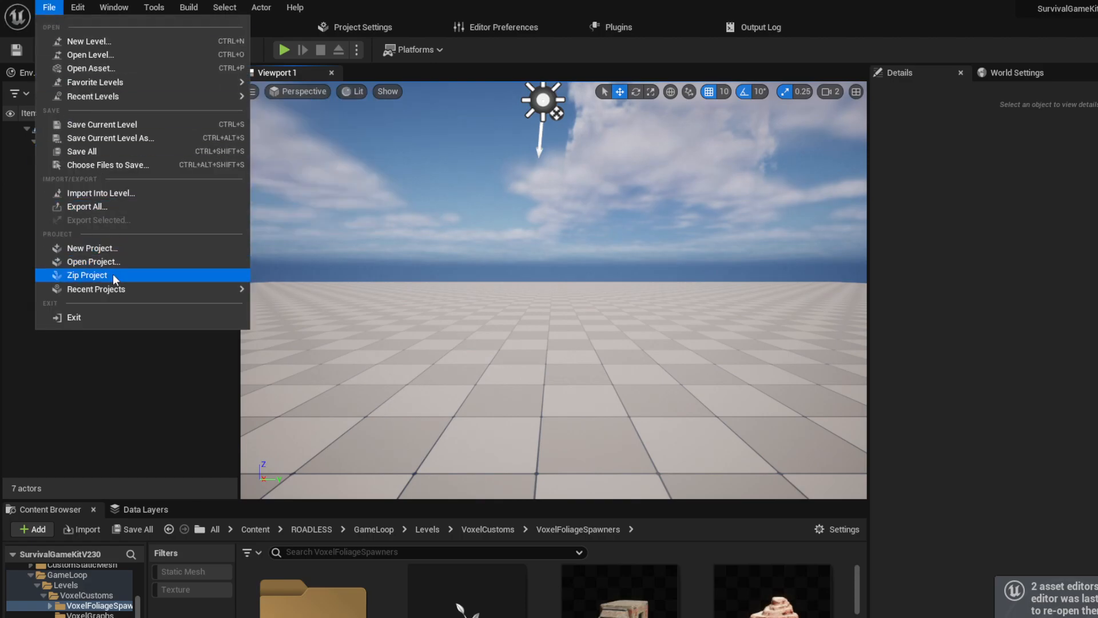
mouse_move(116, 290)
right_drag(596, 272, 607, 268)
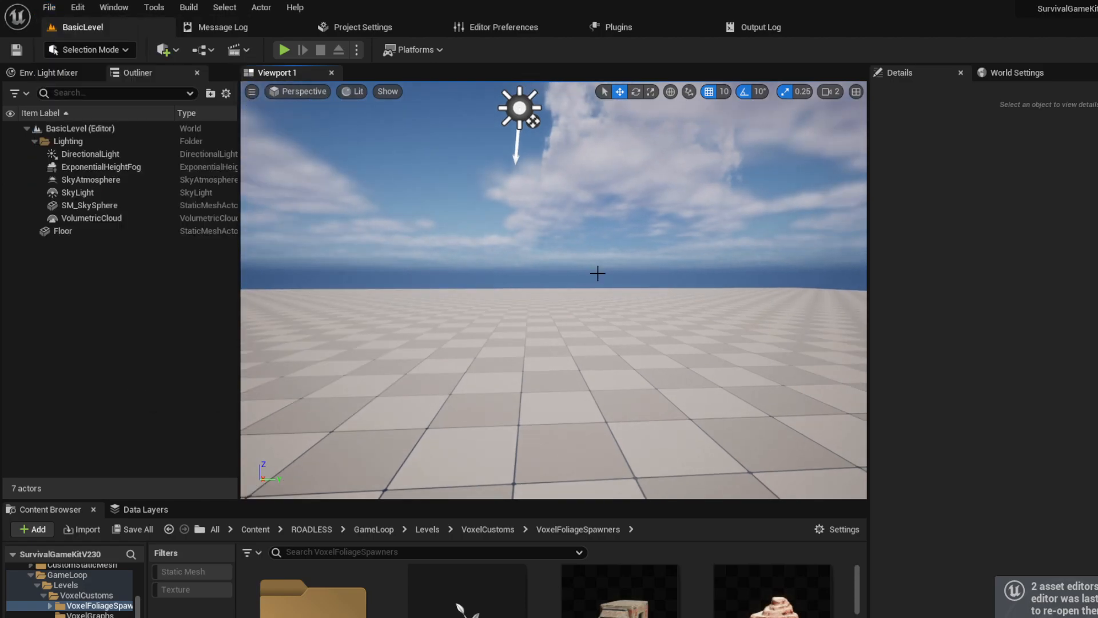
scroll(764, 601, down, 3)
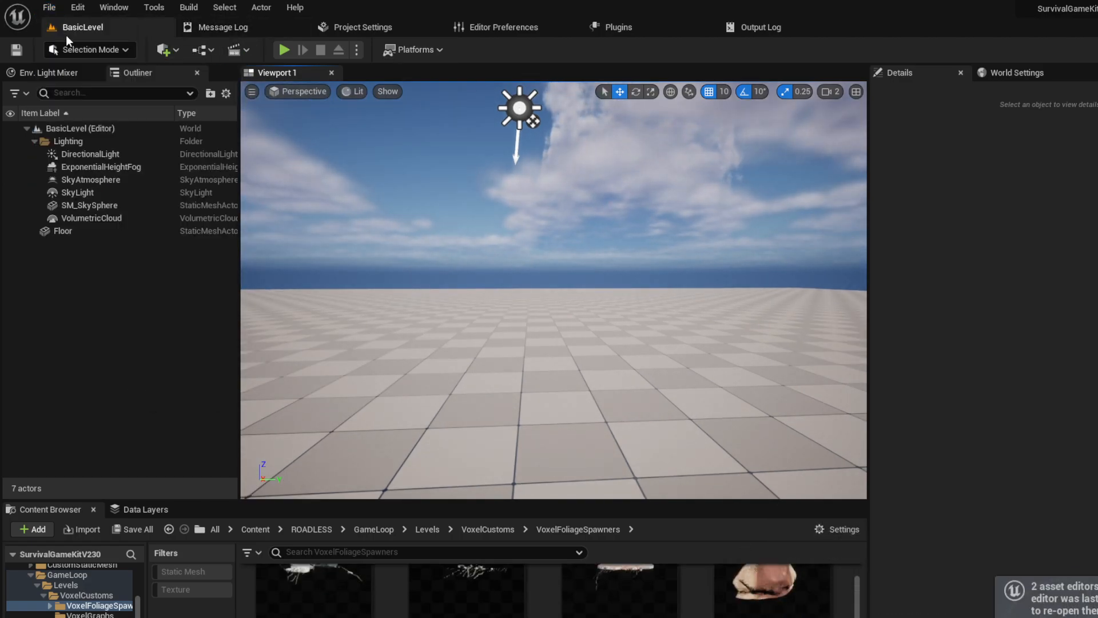
click(49, 8)
mouse_move(172, 96)
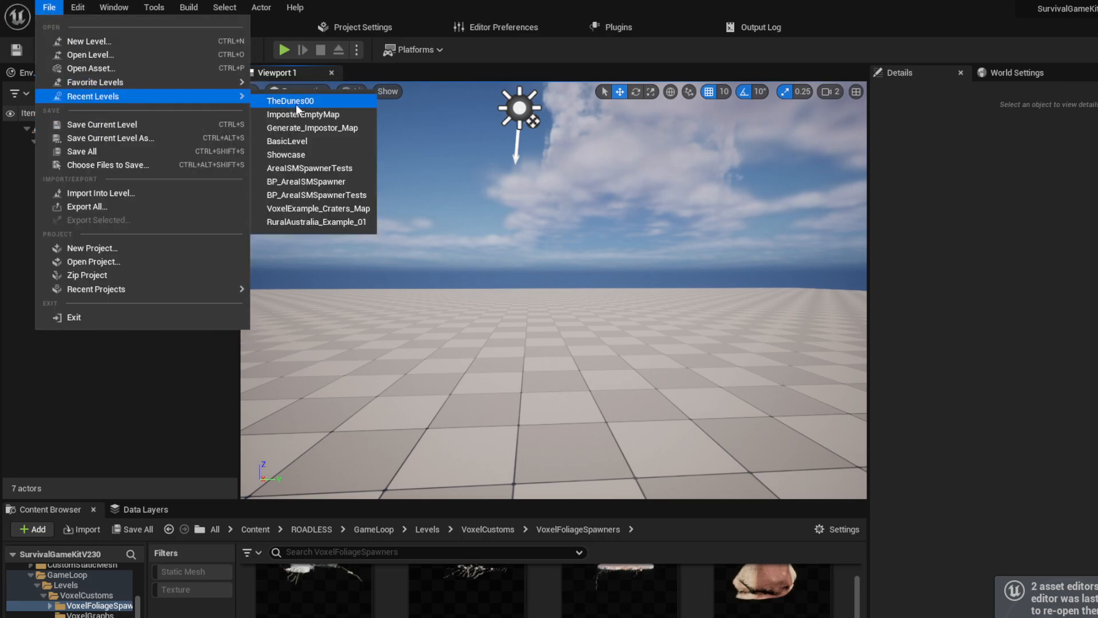
click(309, 102)
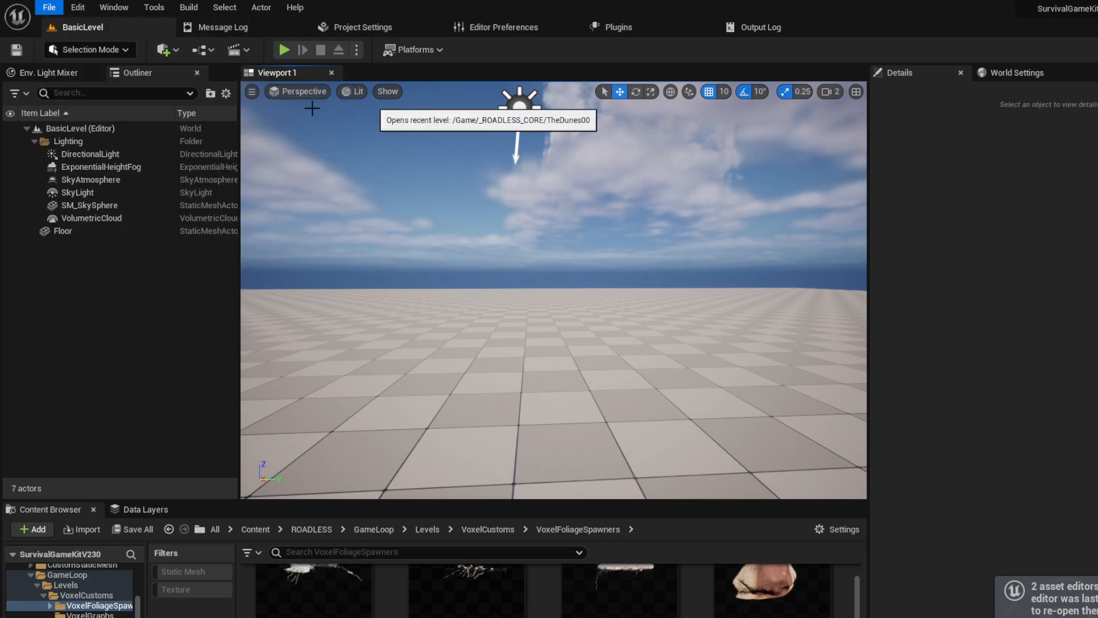
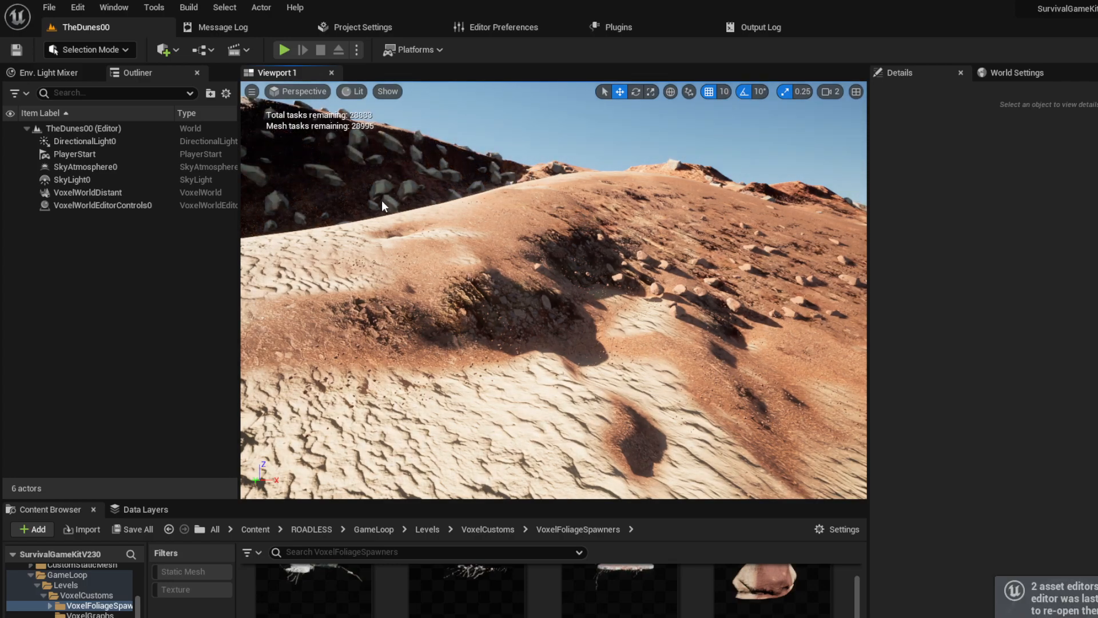
- Fly over the sand ridge in the editor viewport to examine the rocks on the shaded hillside
right_drag(405, 220, 325, 190)
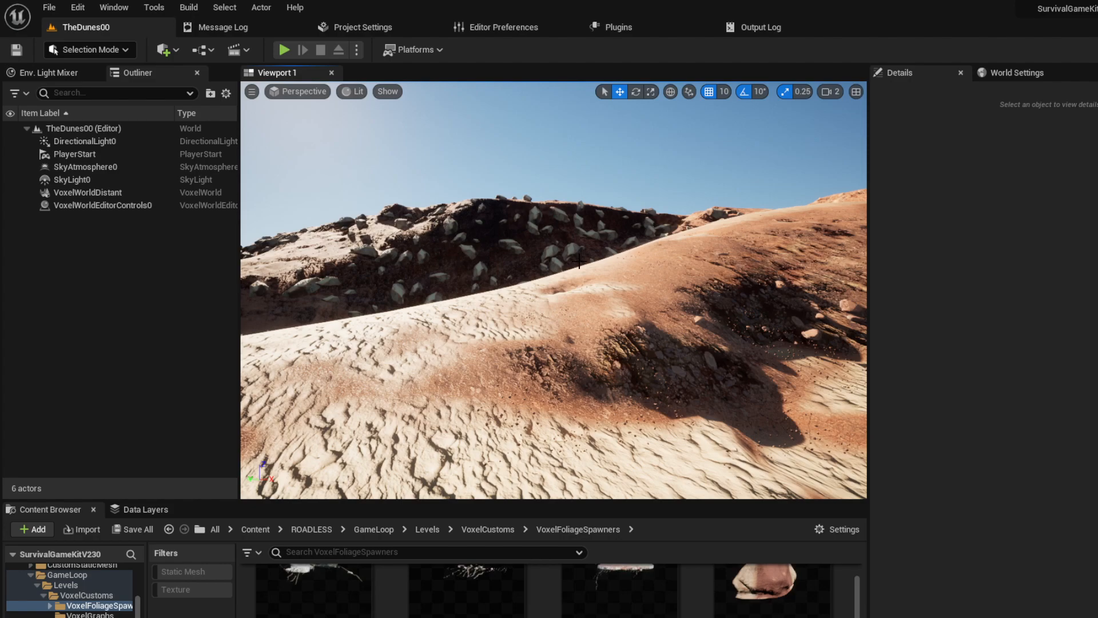
key(w)
right_drag(554, 289, 552, 253)
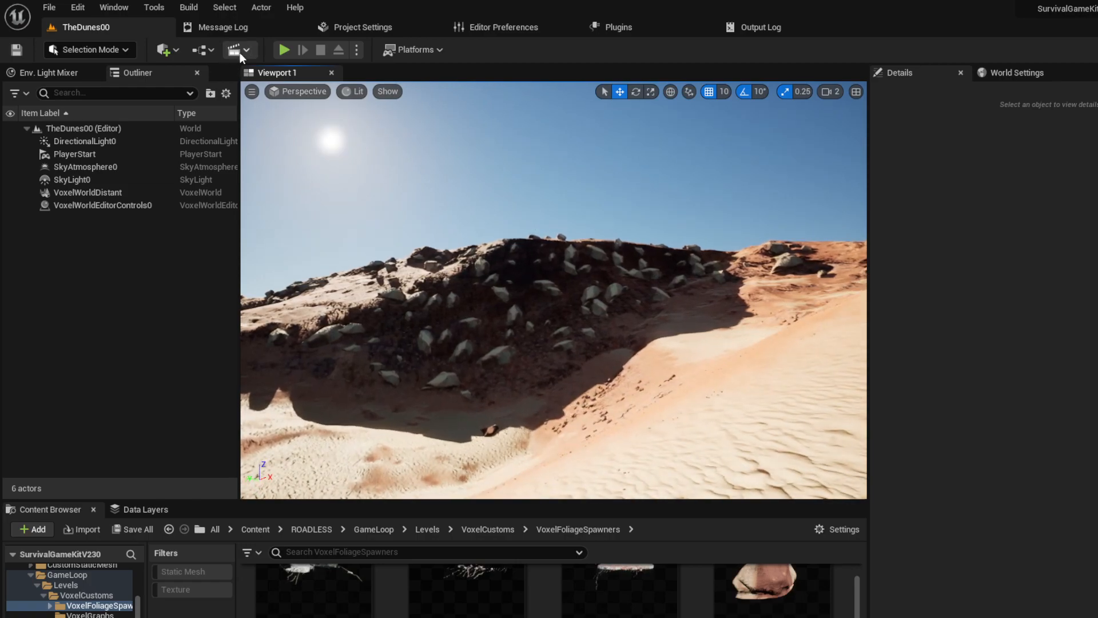
- Play the level and walk in first person across the sand and up the nearby dune towards its rocks
click(284, 50)
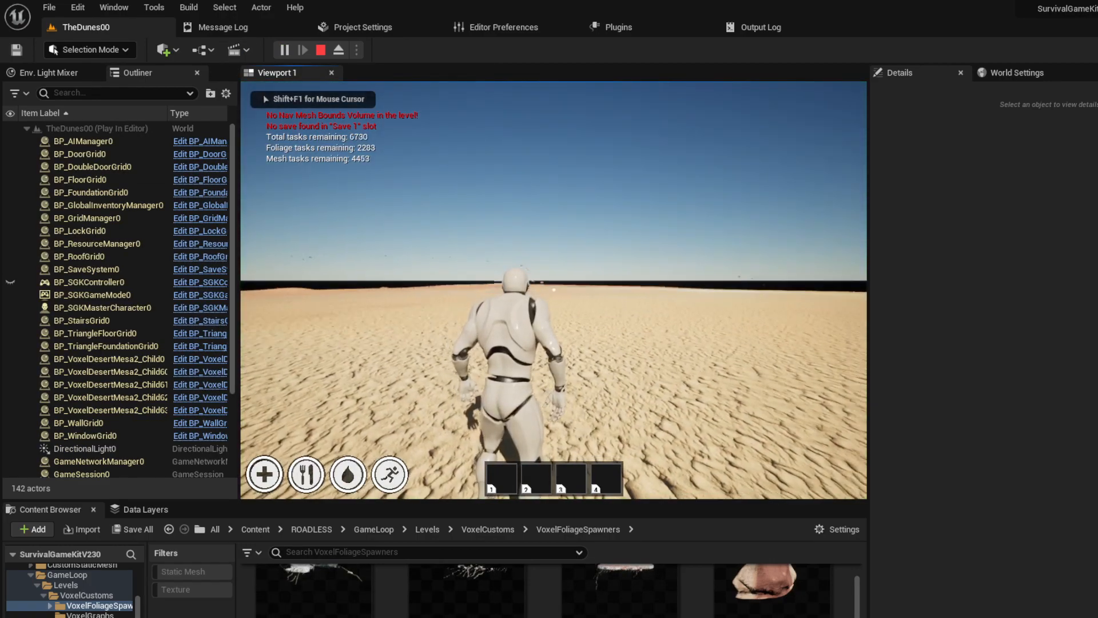
key(w)
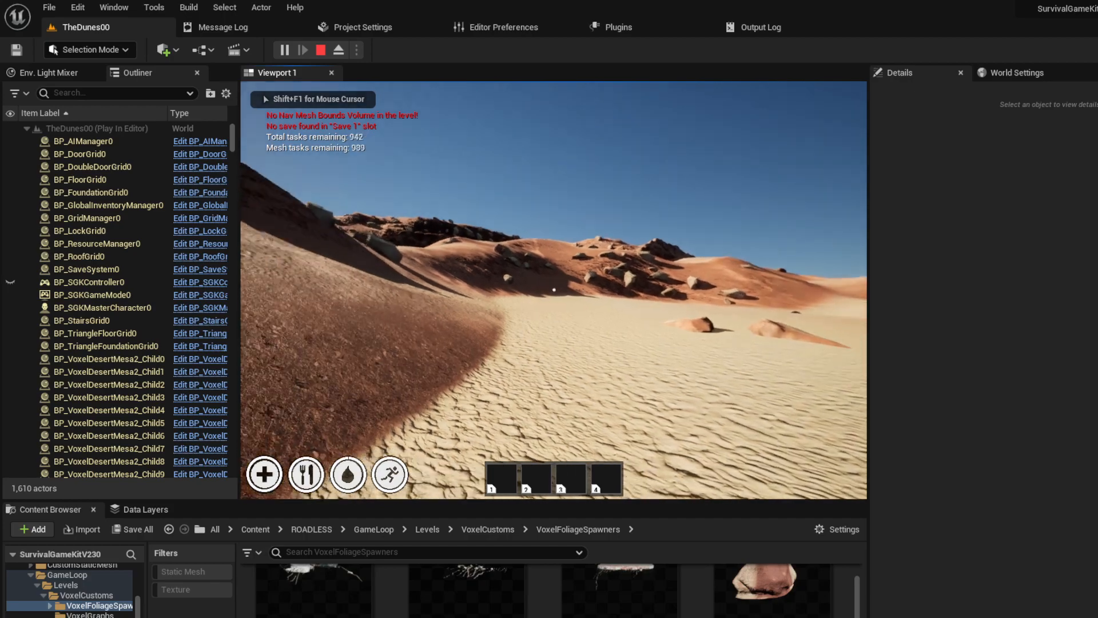
key(w)
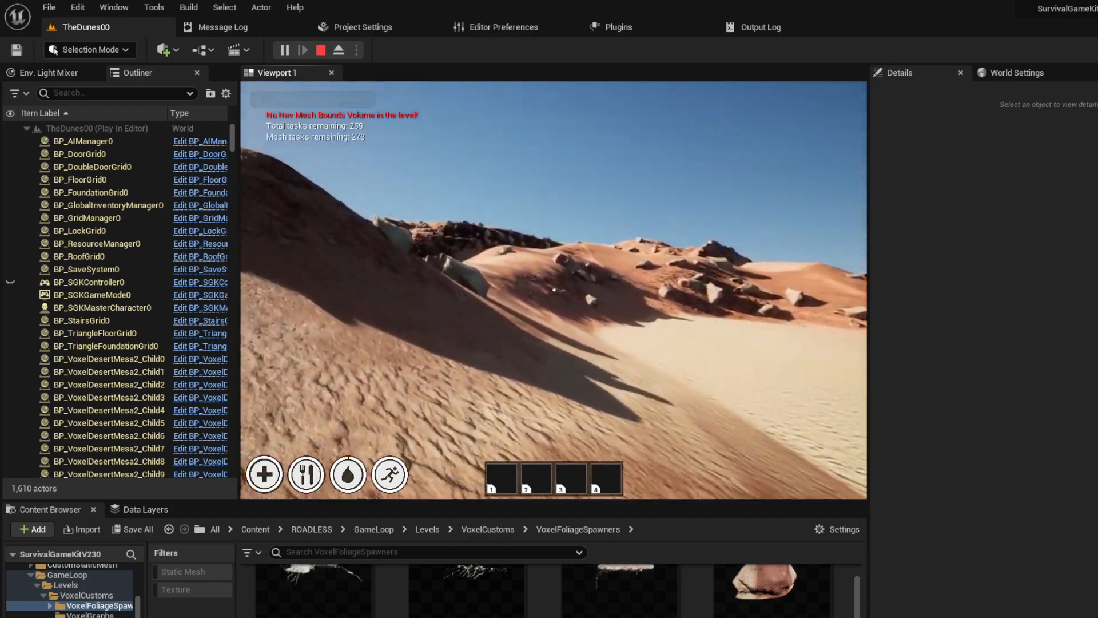
key(w)
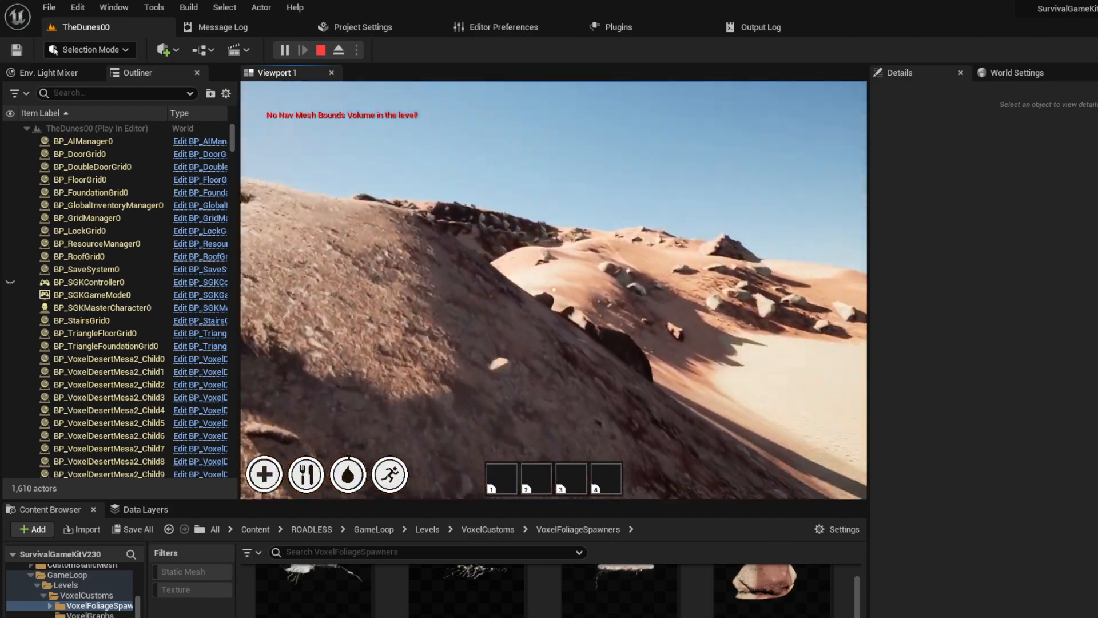
key(w)
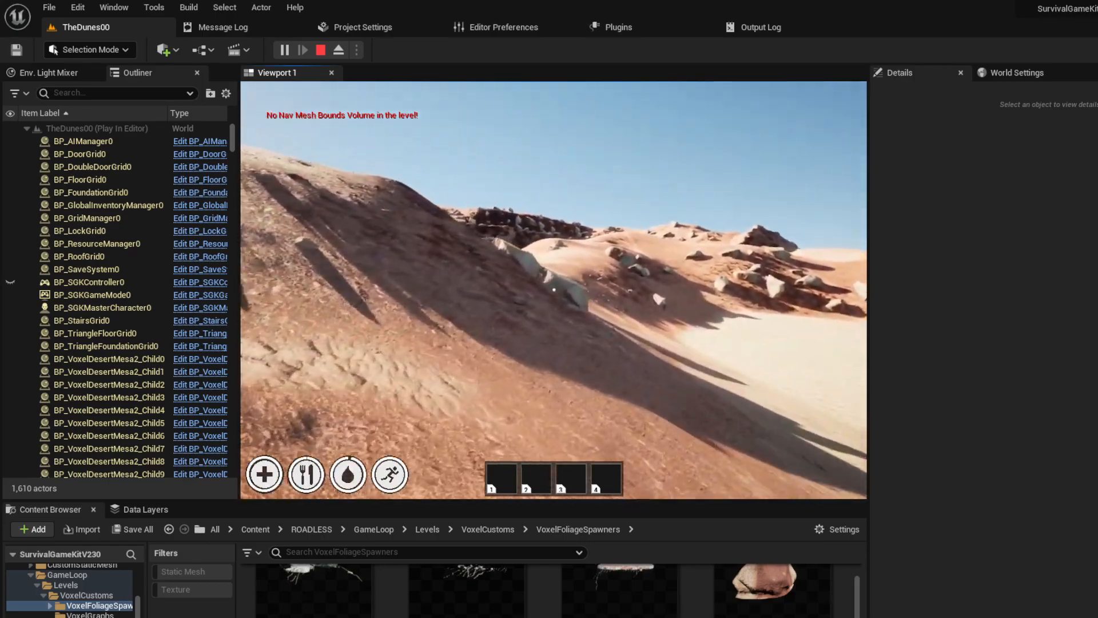
- Show the play view full screen and walk up to and around the slope's large boulders to examine them closely
key(F11)
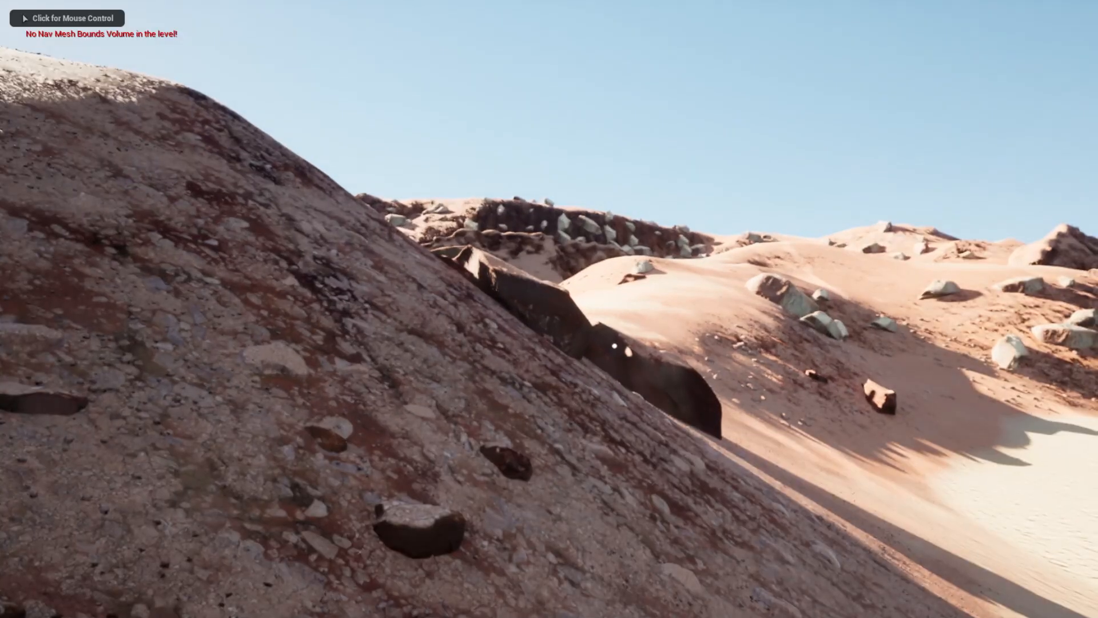
key(w)
key(w)
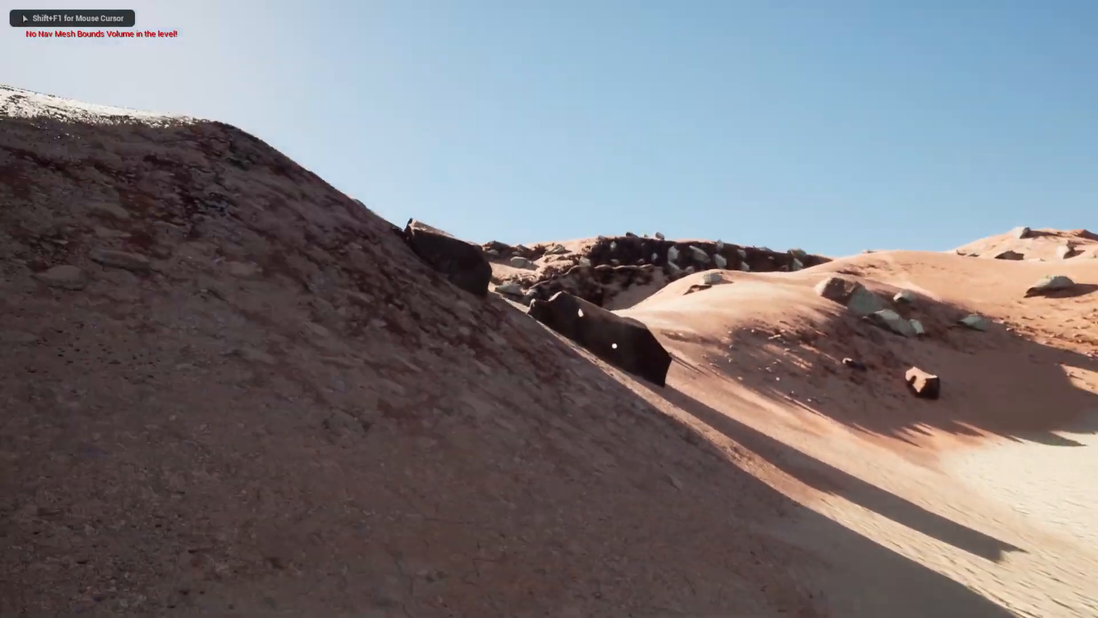
key(w)
key(w)
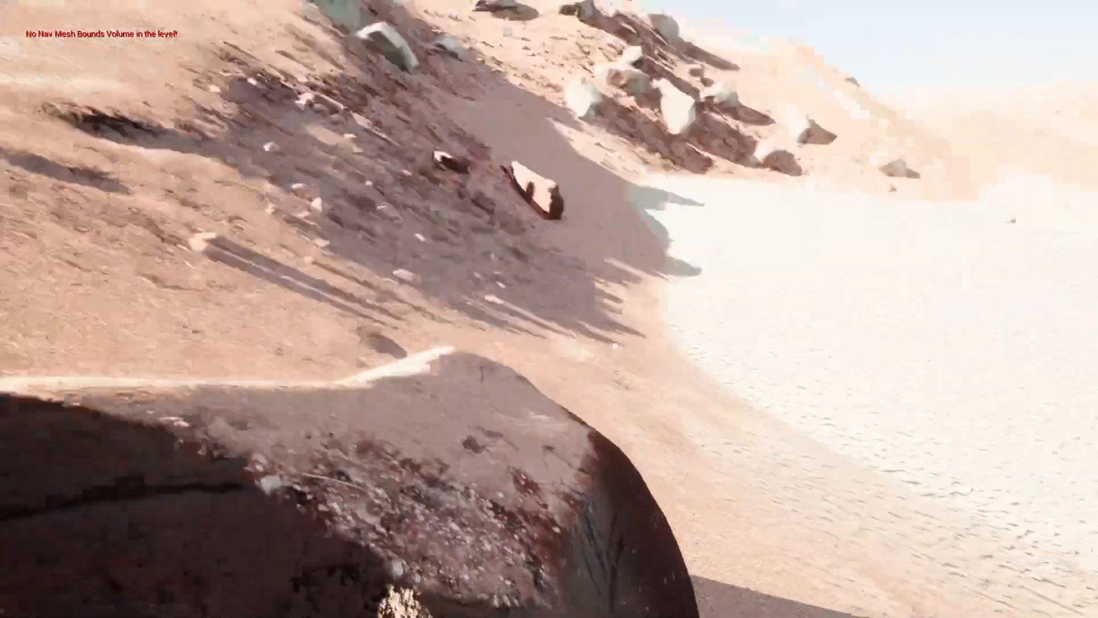
key(a)
key(w)
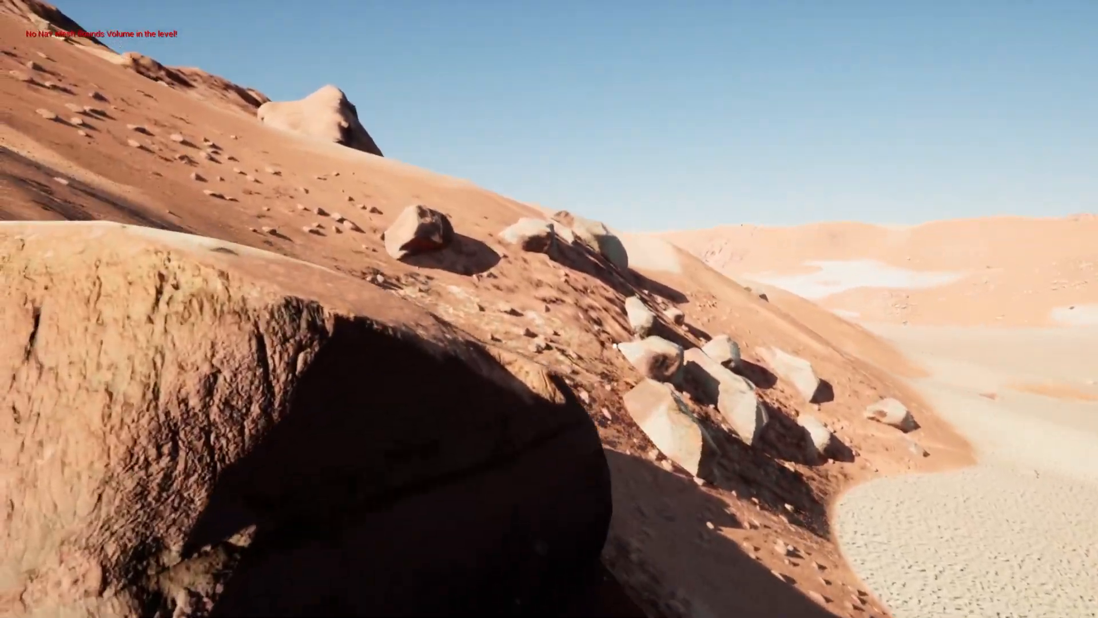
key(s)
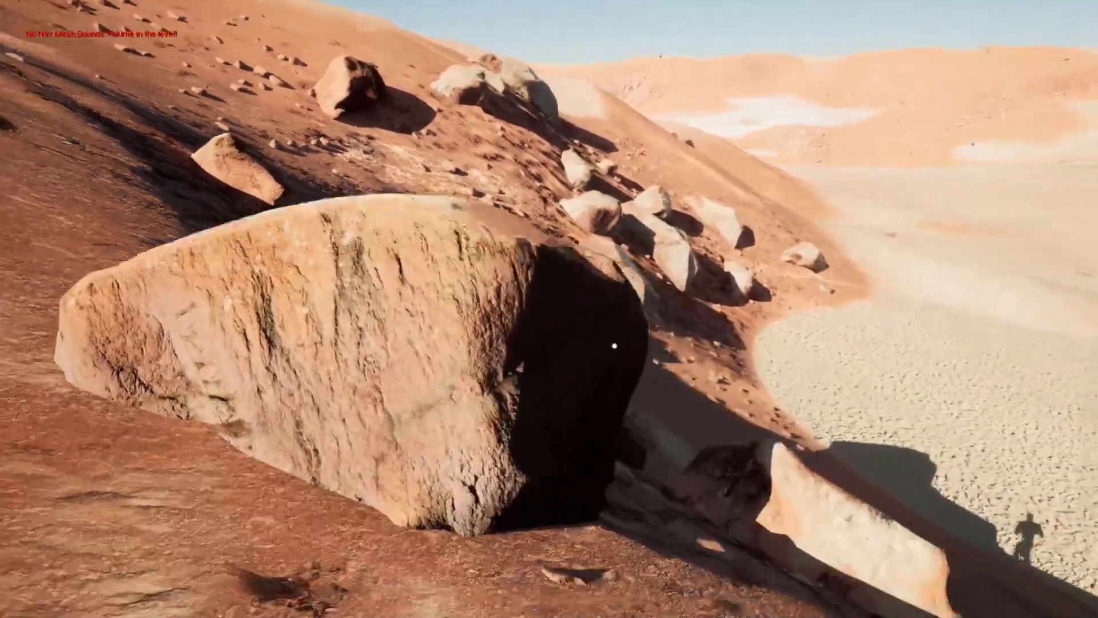